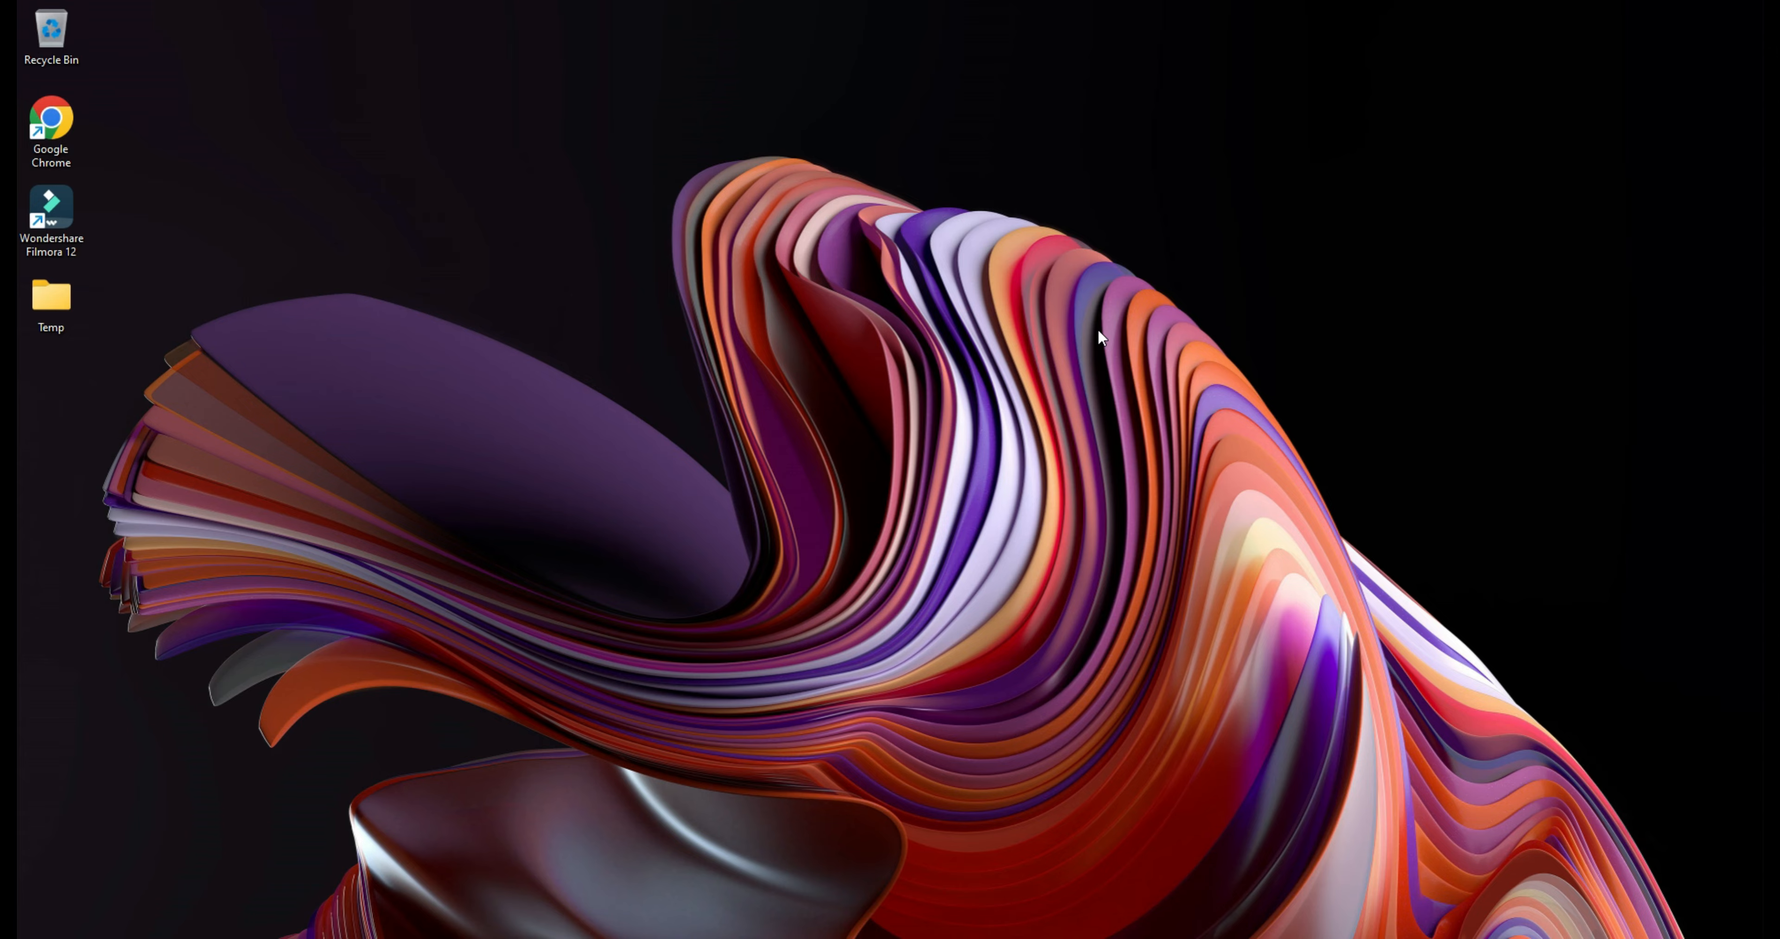
# Switch to the Power Query Editor window of the 4_Group by file.
pyautogui.moveTo(1228, 935)
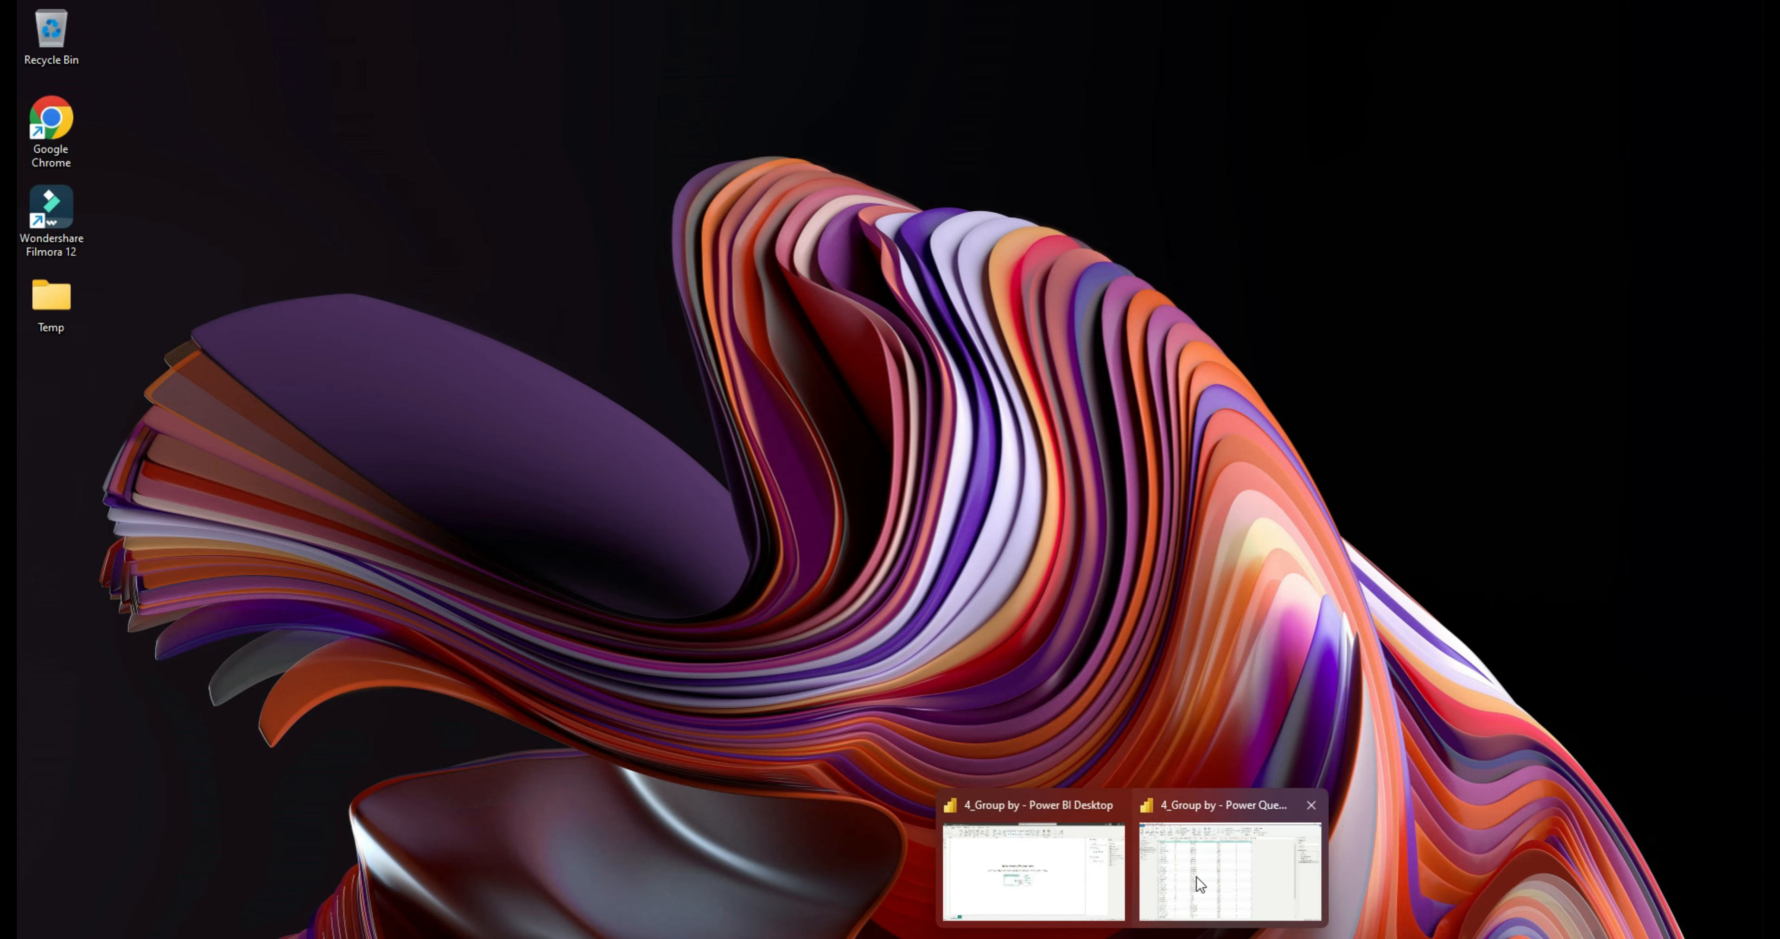
pyautogui.click(1197, 867)
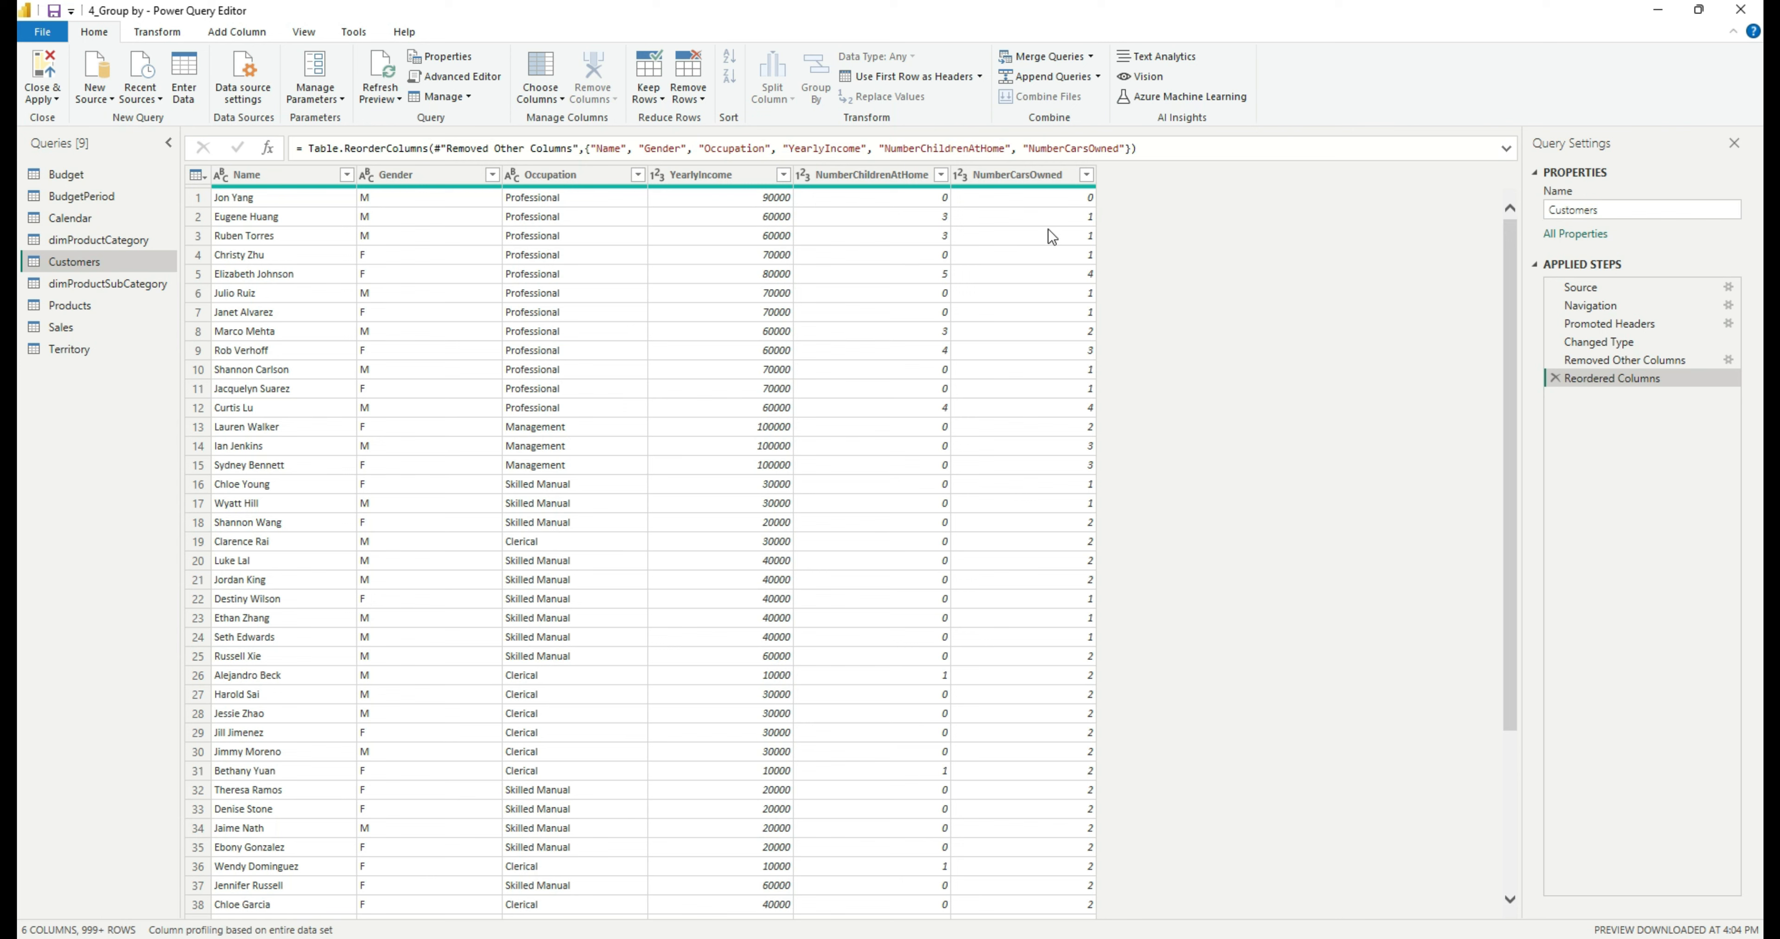
# Examine the numeric columns YearlyIncome, NumberChildrenAtHome and NumberCarsOwned, and the text columns Name, Gender and Occupation in the Customers table.
pyautogui.click(686, 179)
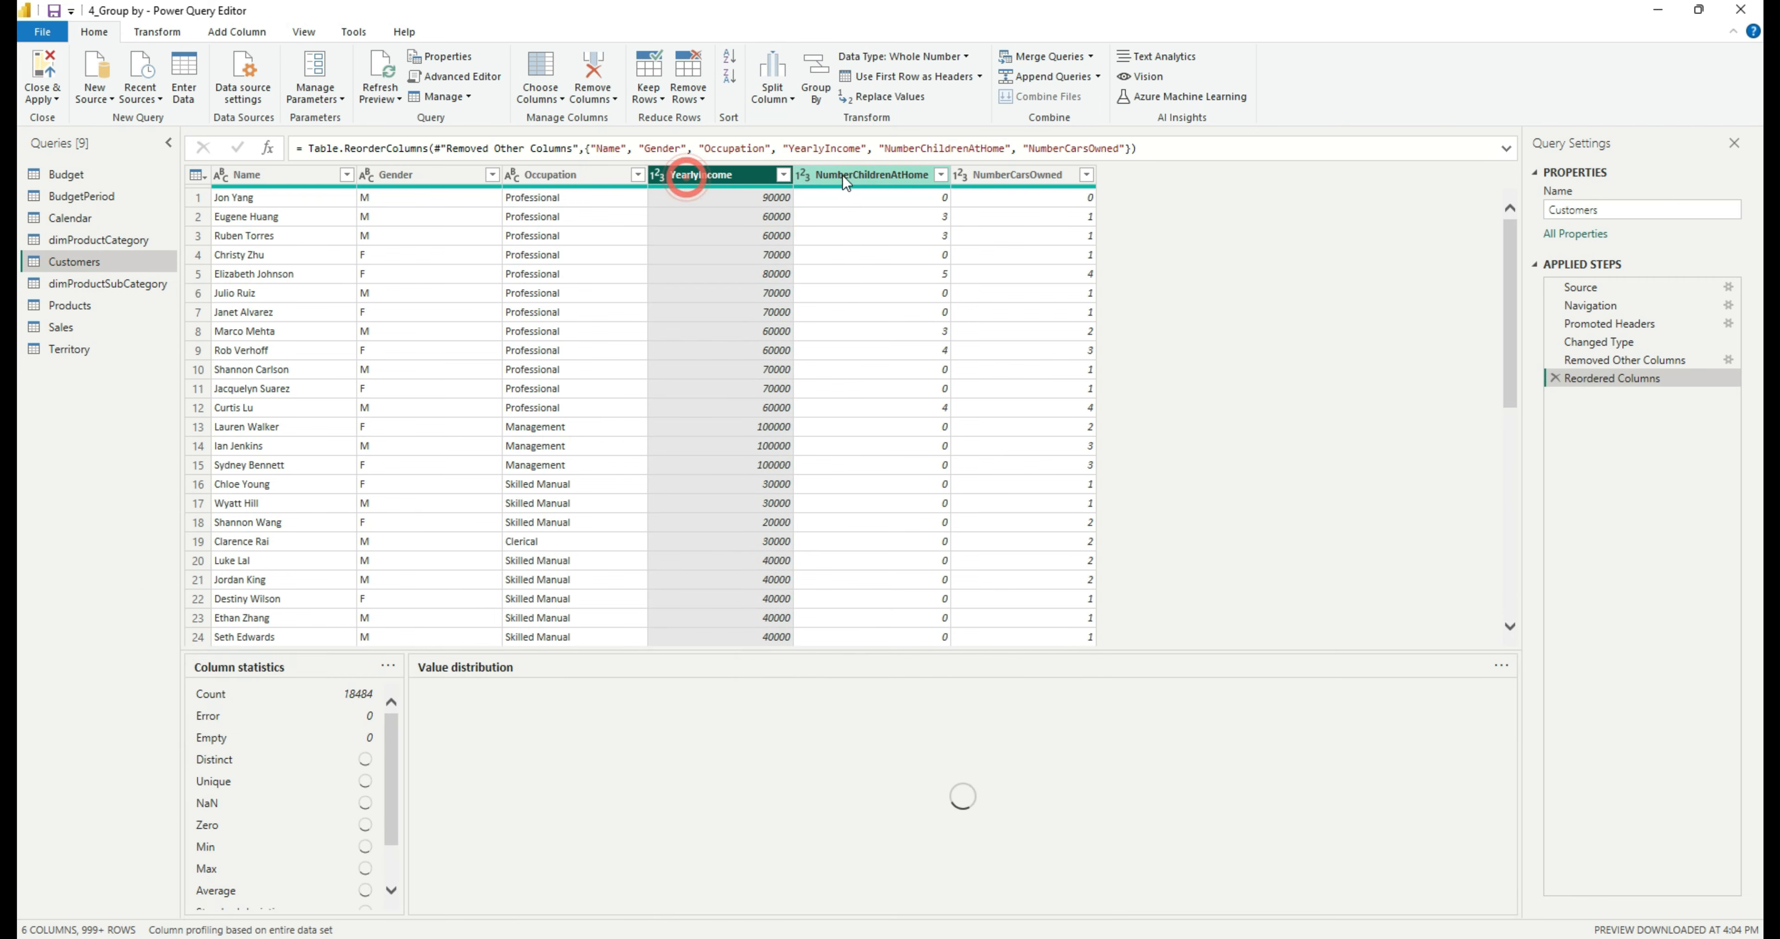
pyautogui.keyDown('ctrl'); pyautogui.click(873, 178); pyautogui.keyUp('ctrl')
pyautogui.keyDown('ctrl'); pyautogui.click(1034, 178); pyautogui.keyUp('ctrl')
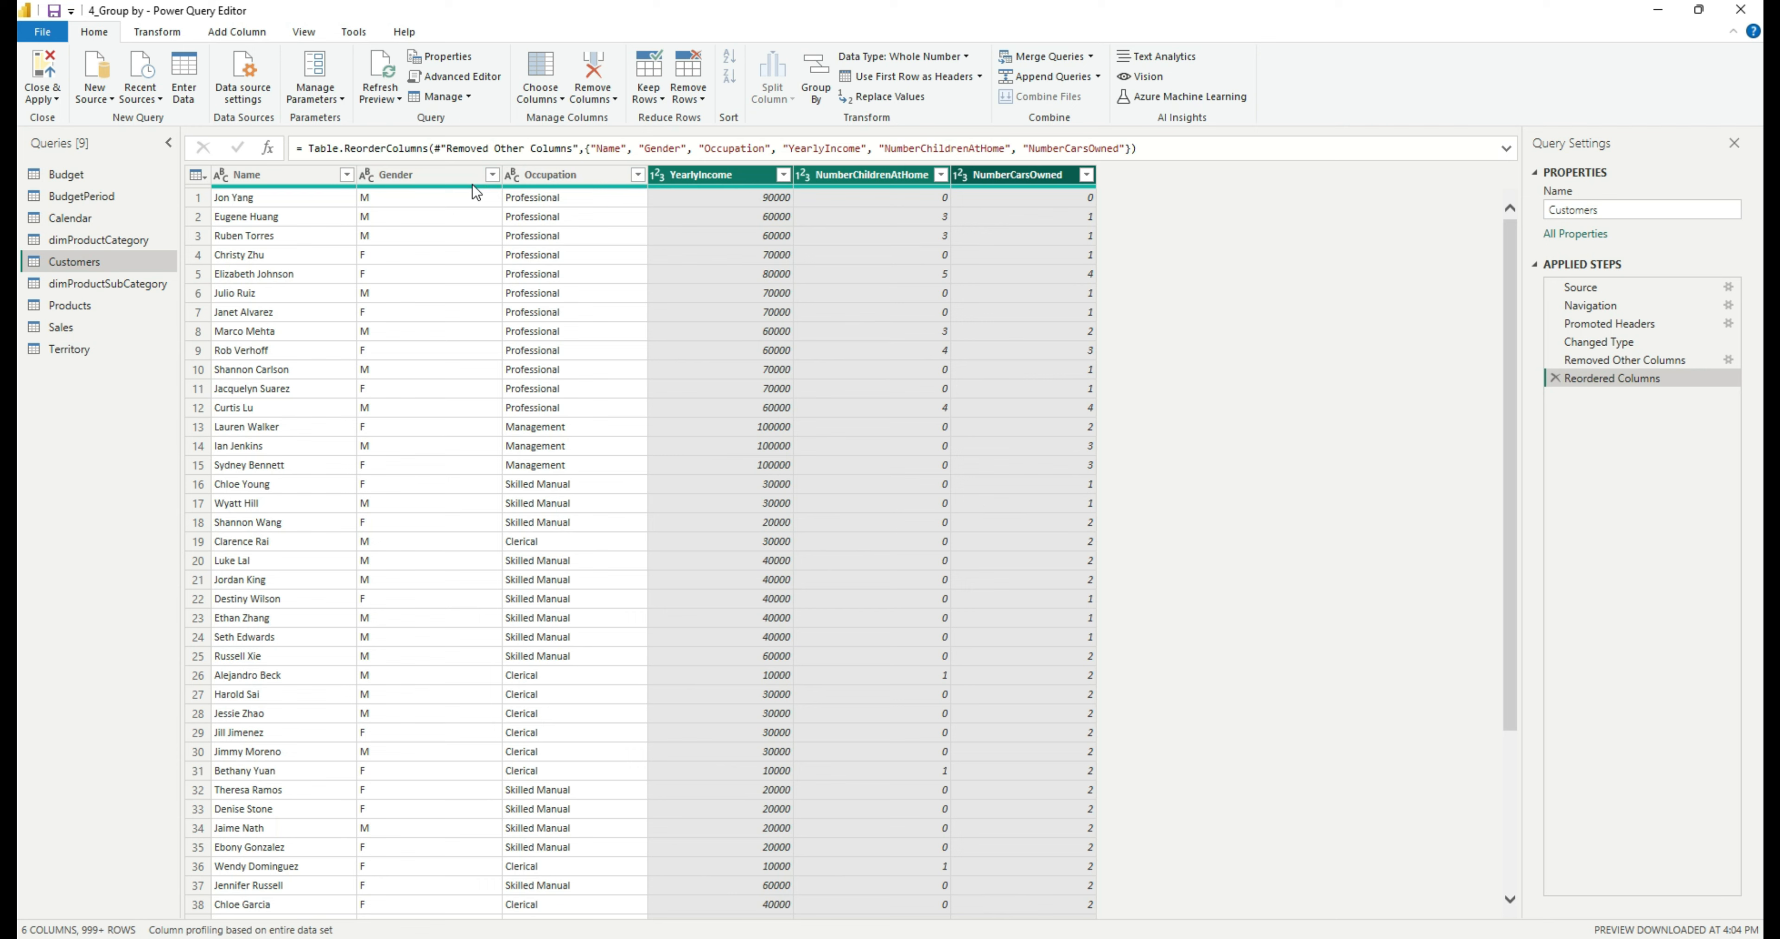
pyautogui.click(272, 174)
pyautogui.keyDown('ctrl'); pyautogui.click(425, 171); pyautogui.keyUp('ctrl')
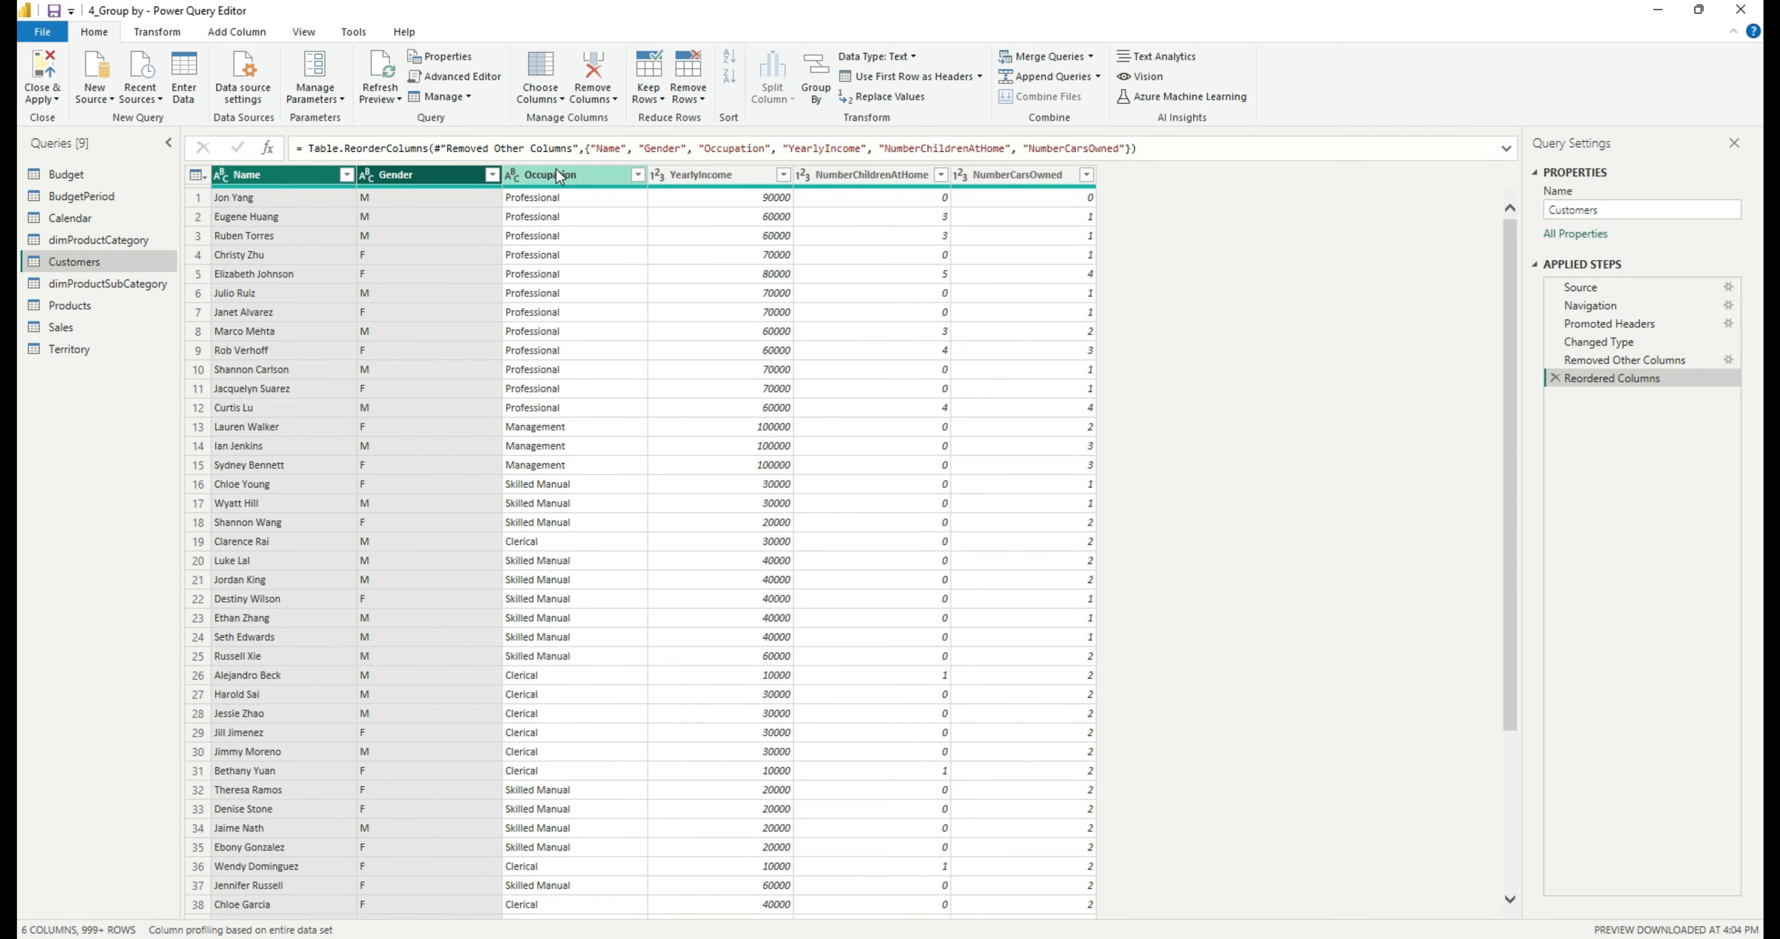
pyautogui.keyDown('ctrl'); pyautogui.click(557, 175); pyautogui.keyUp('ctrl')
pyautogui.click(768, 221)
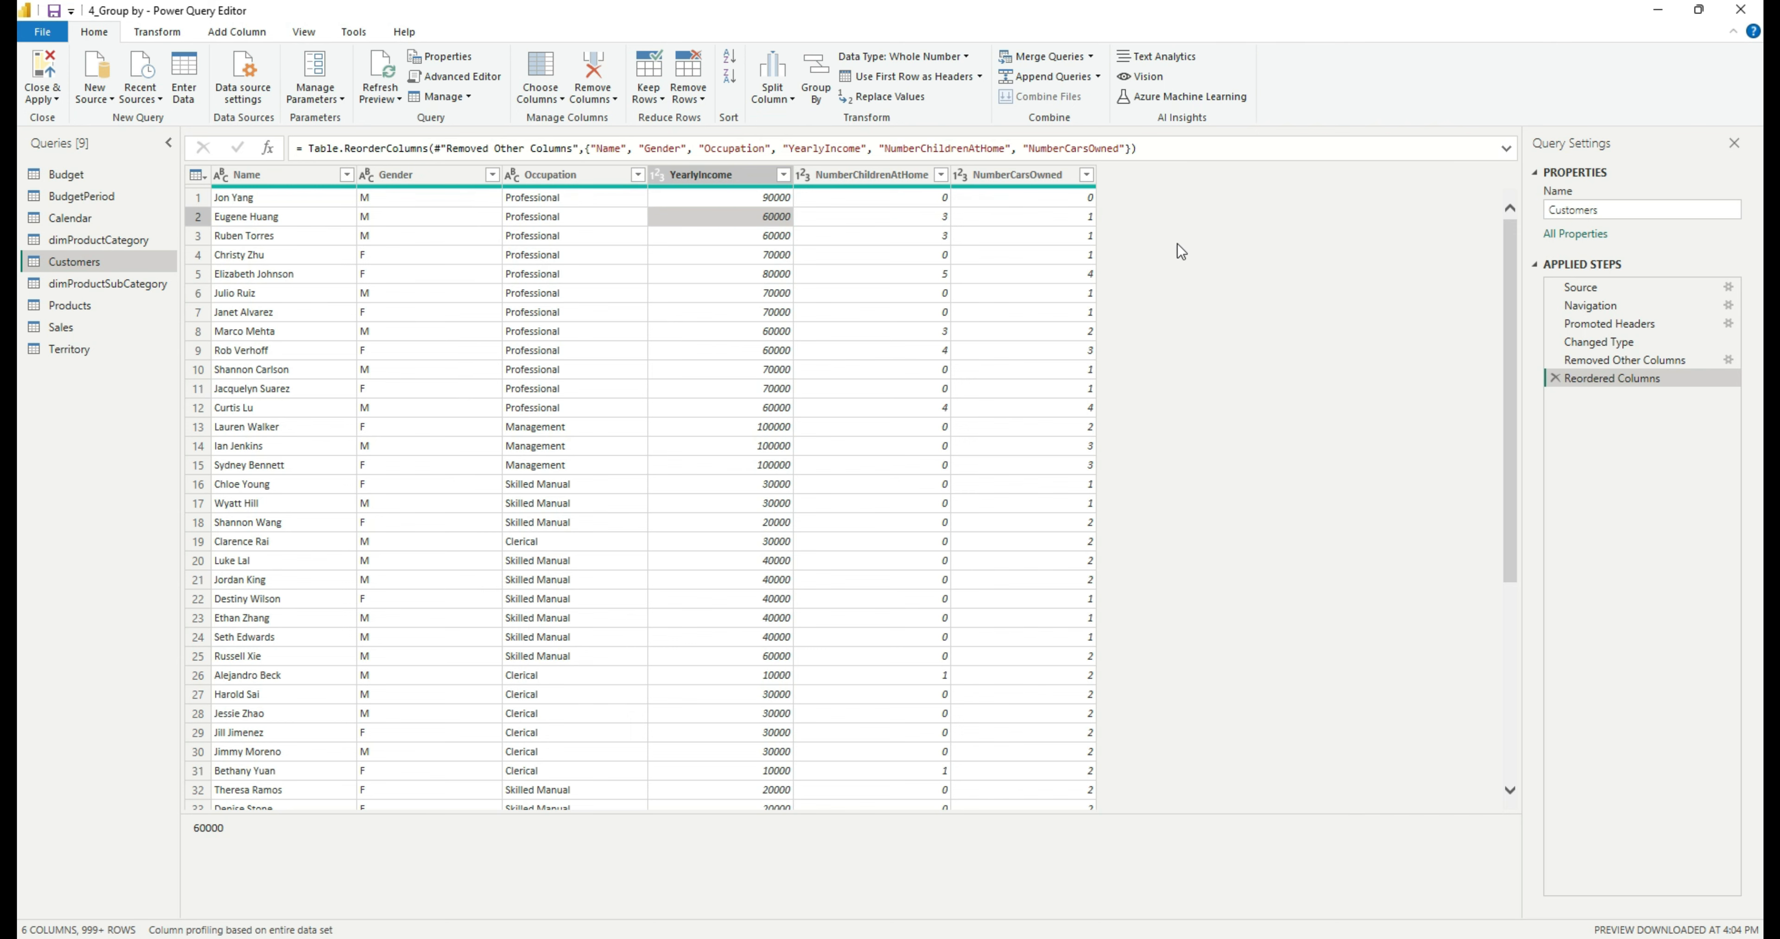
pyautogui.click(1216, 245)
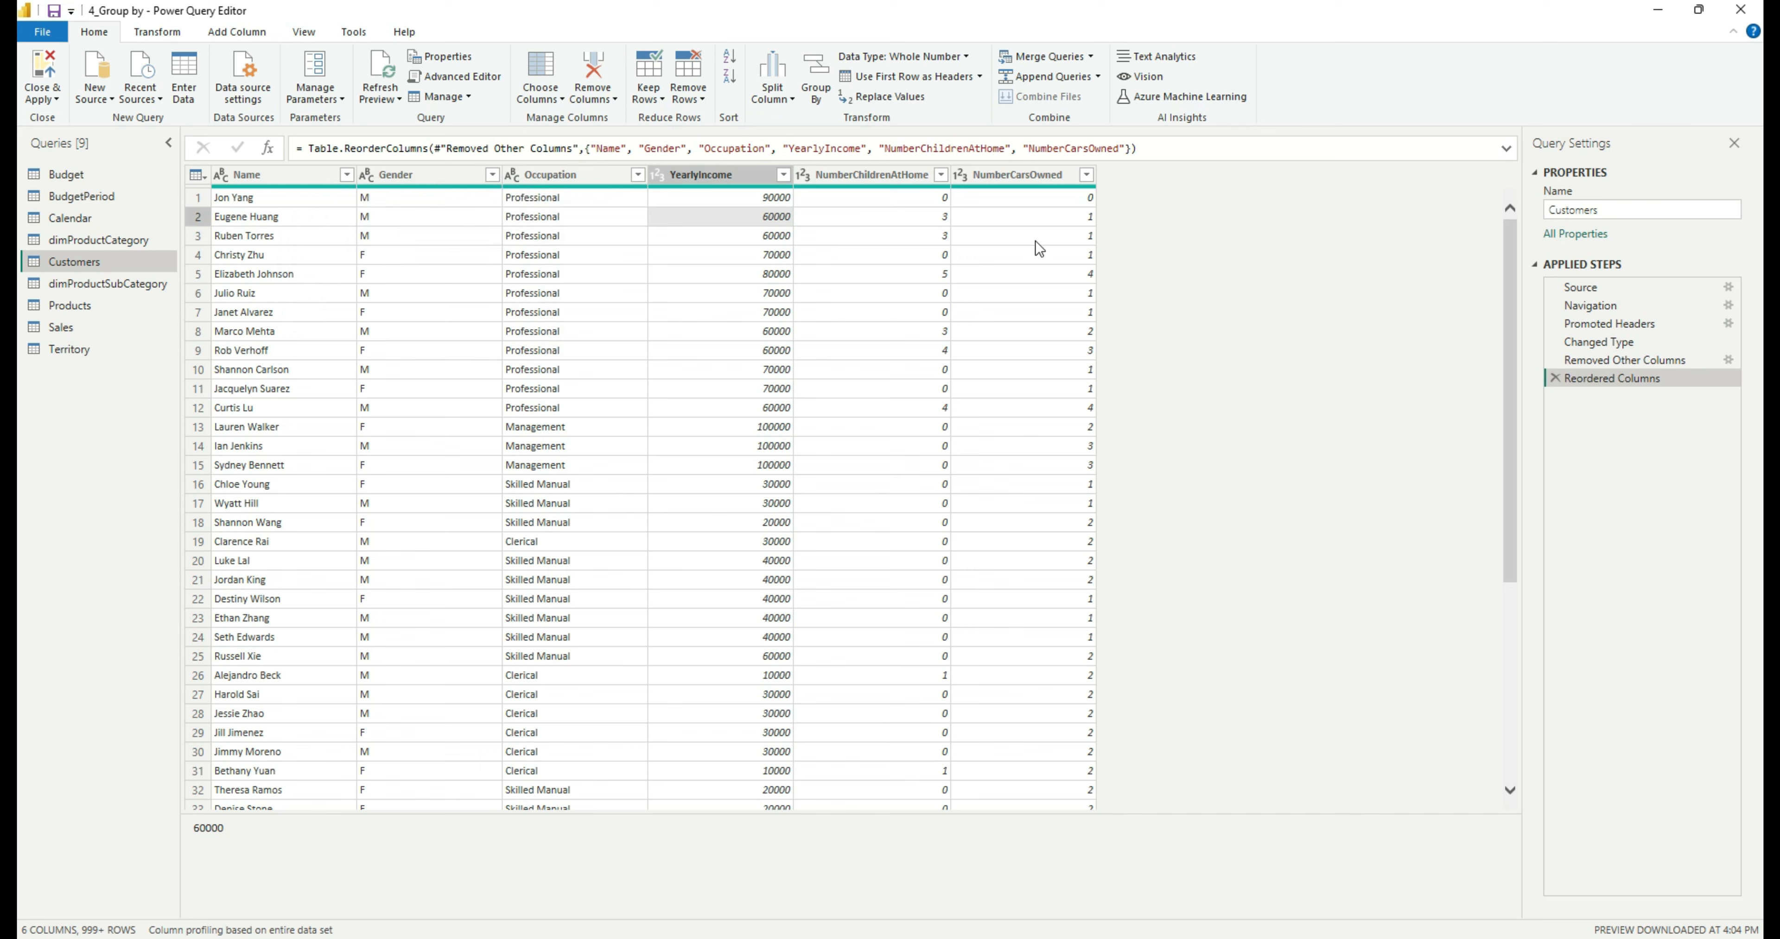
# Set up a basic Group By on the Gender column of Customers with a new column named Total Income.
pyautogui.click(419, 178)
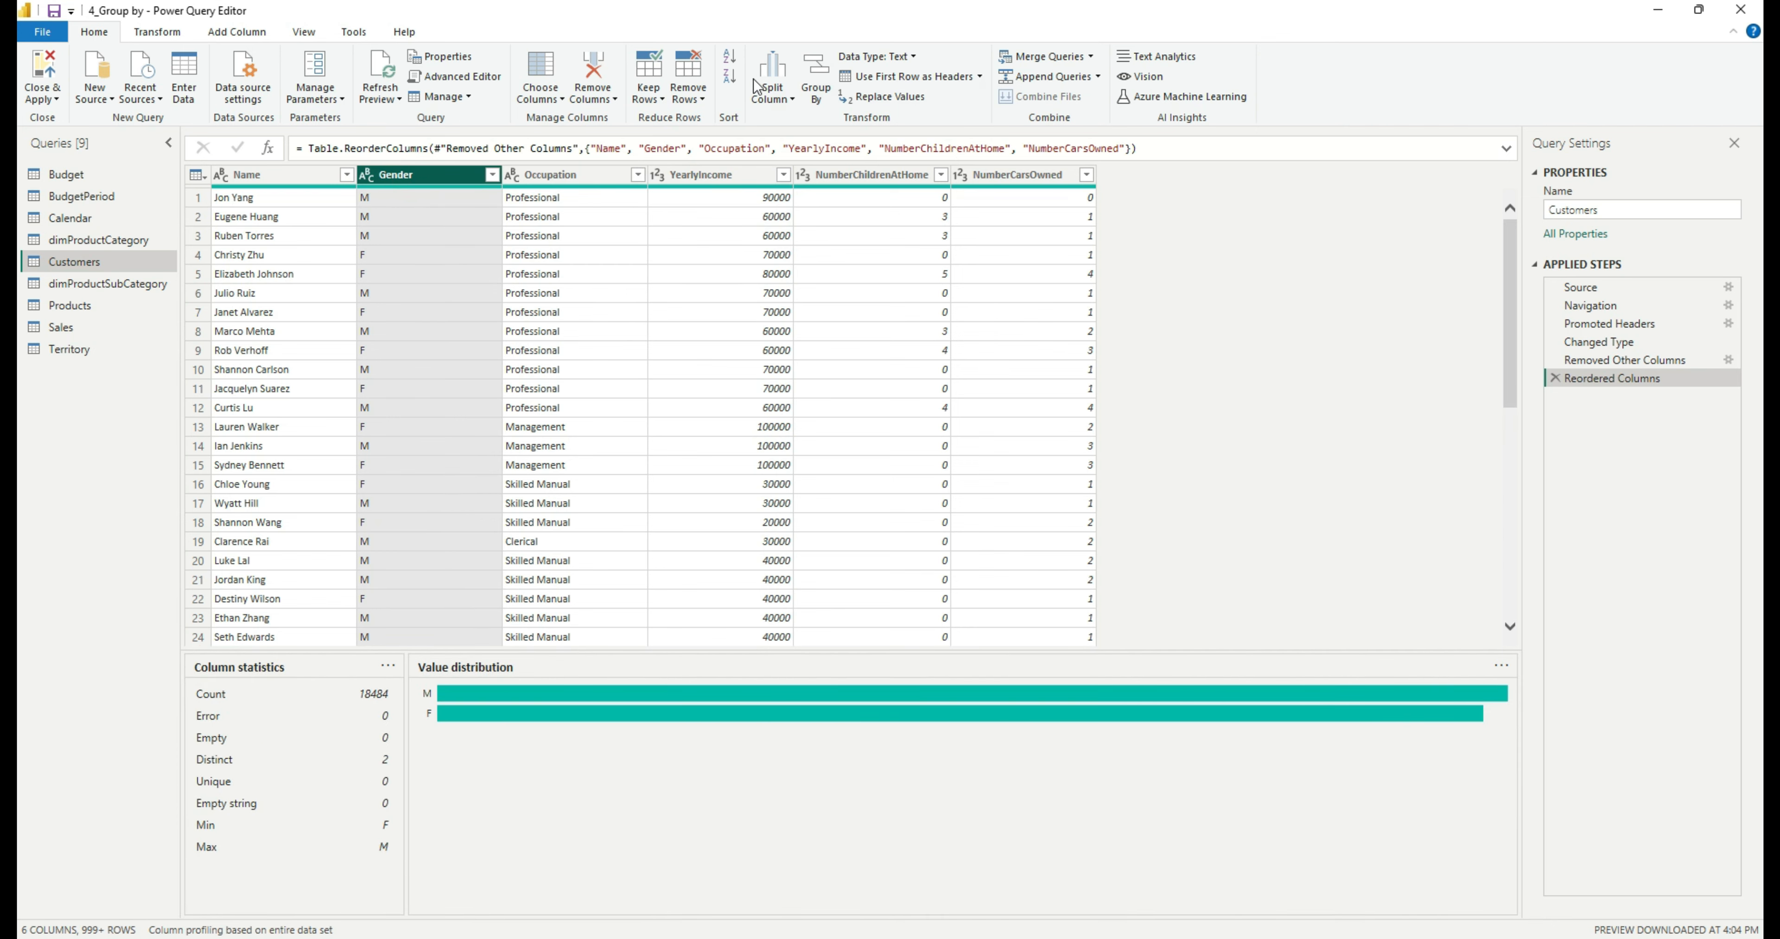
pyautogui.click(816, 80)
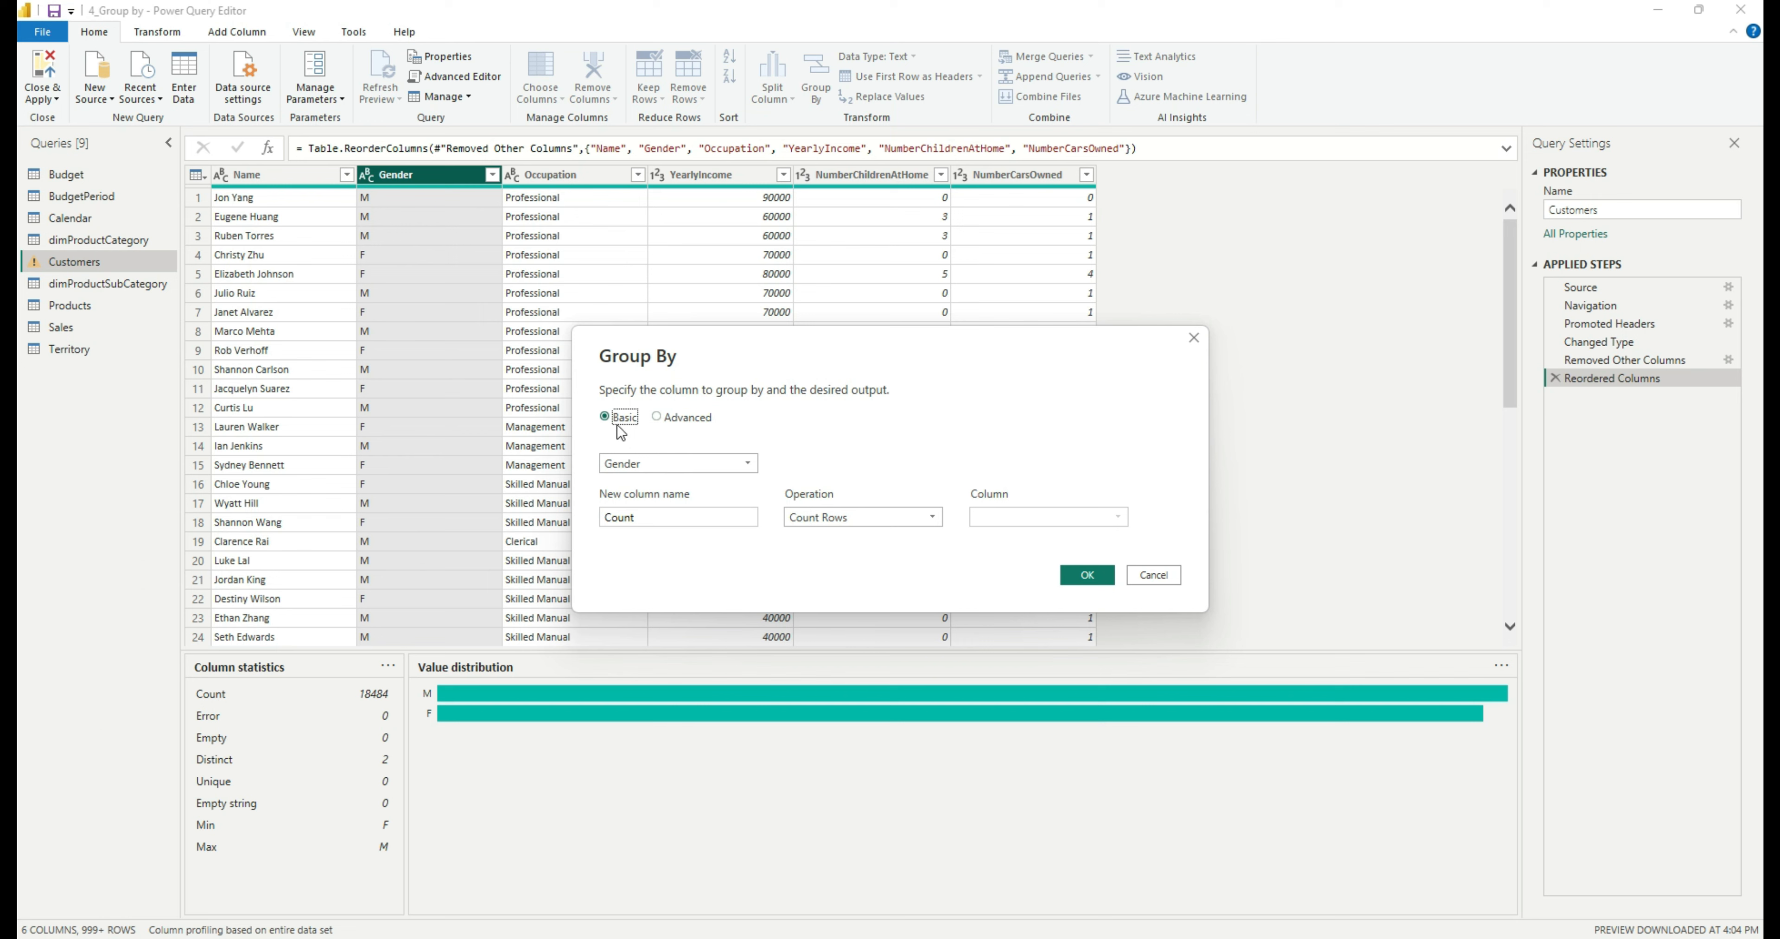
pyautogui.doubleClick(679, 523)
pyautogui.press('capslock')
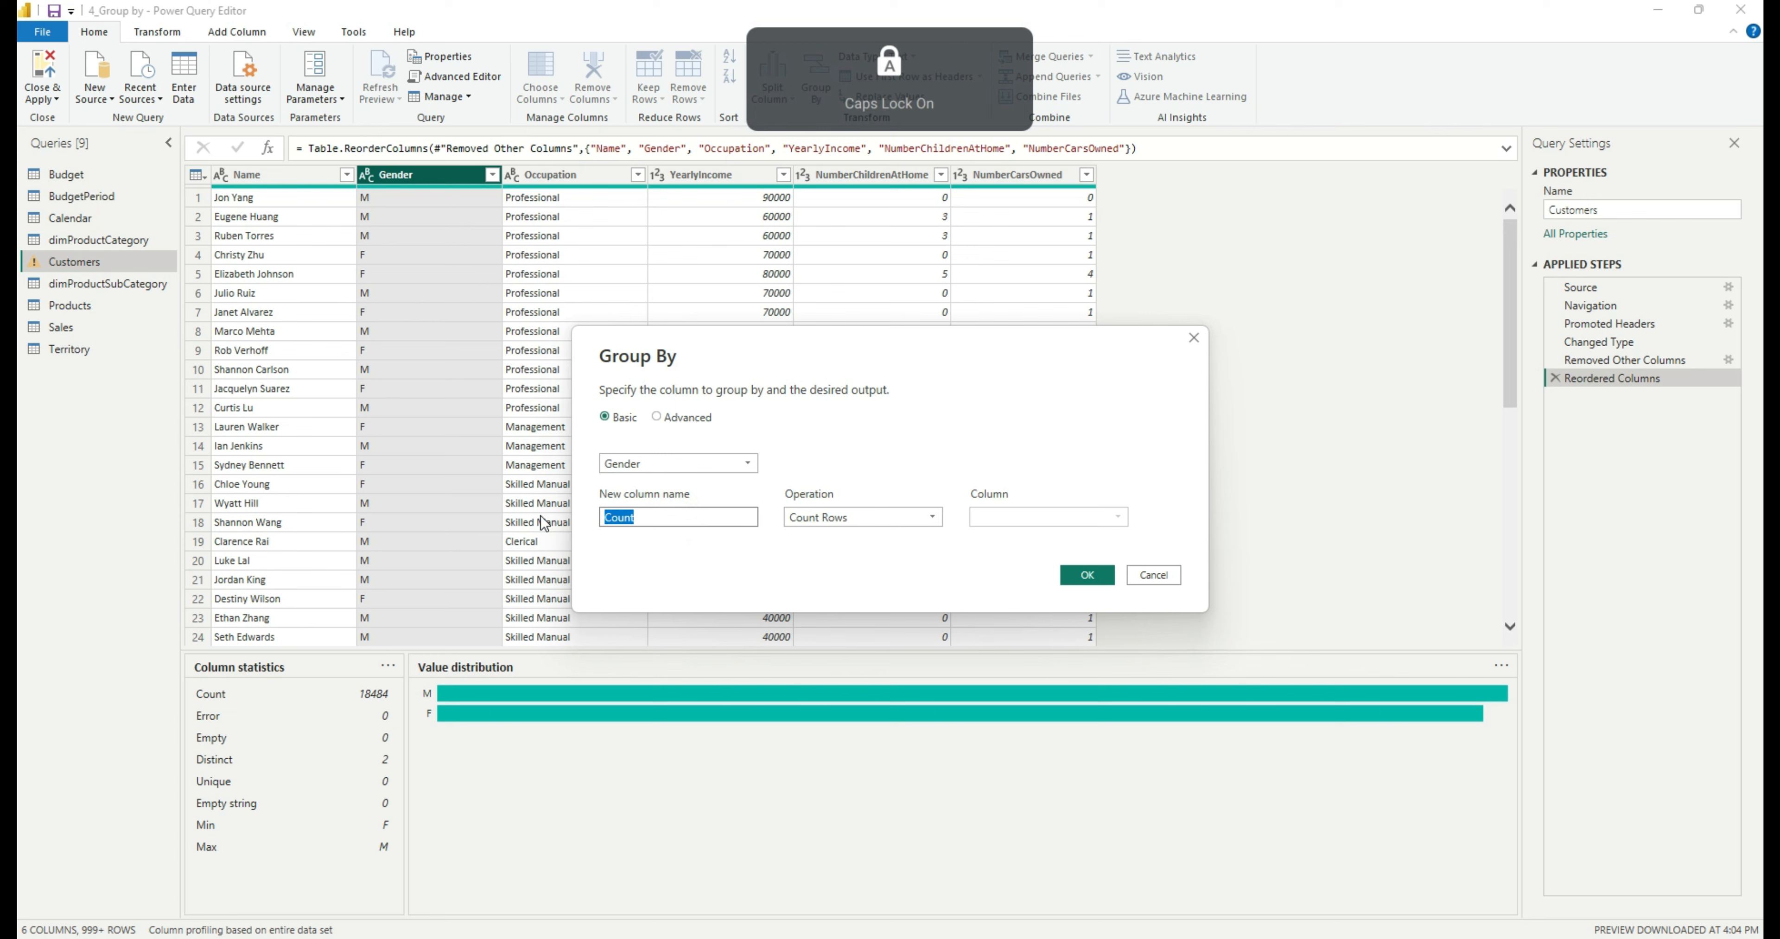
pyautogui.write('T')
pyautogui.press('capslock')
pyautogui.write('otal')
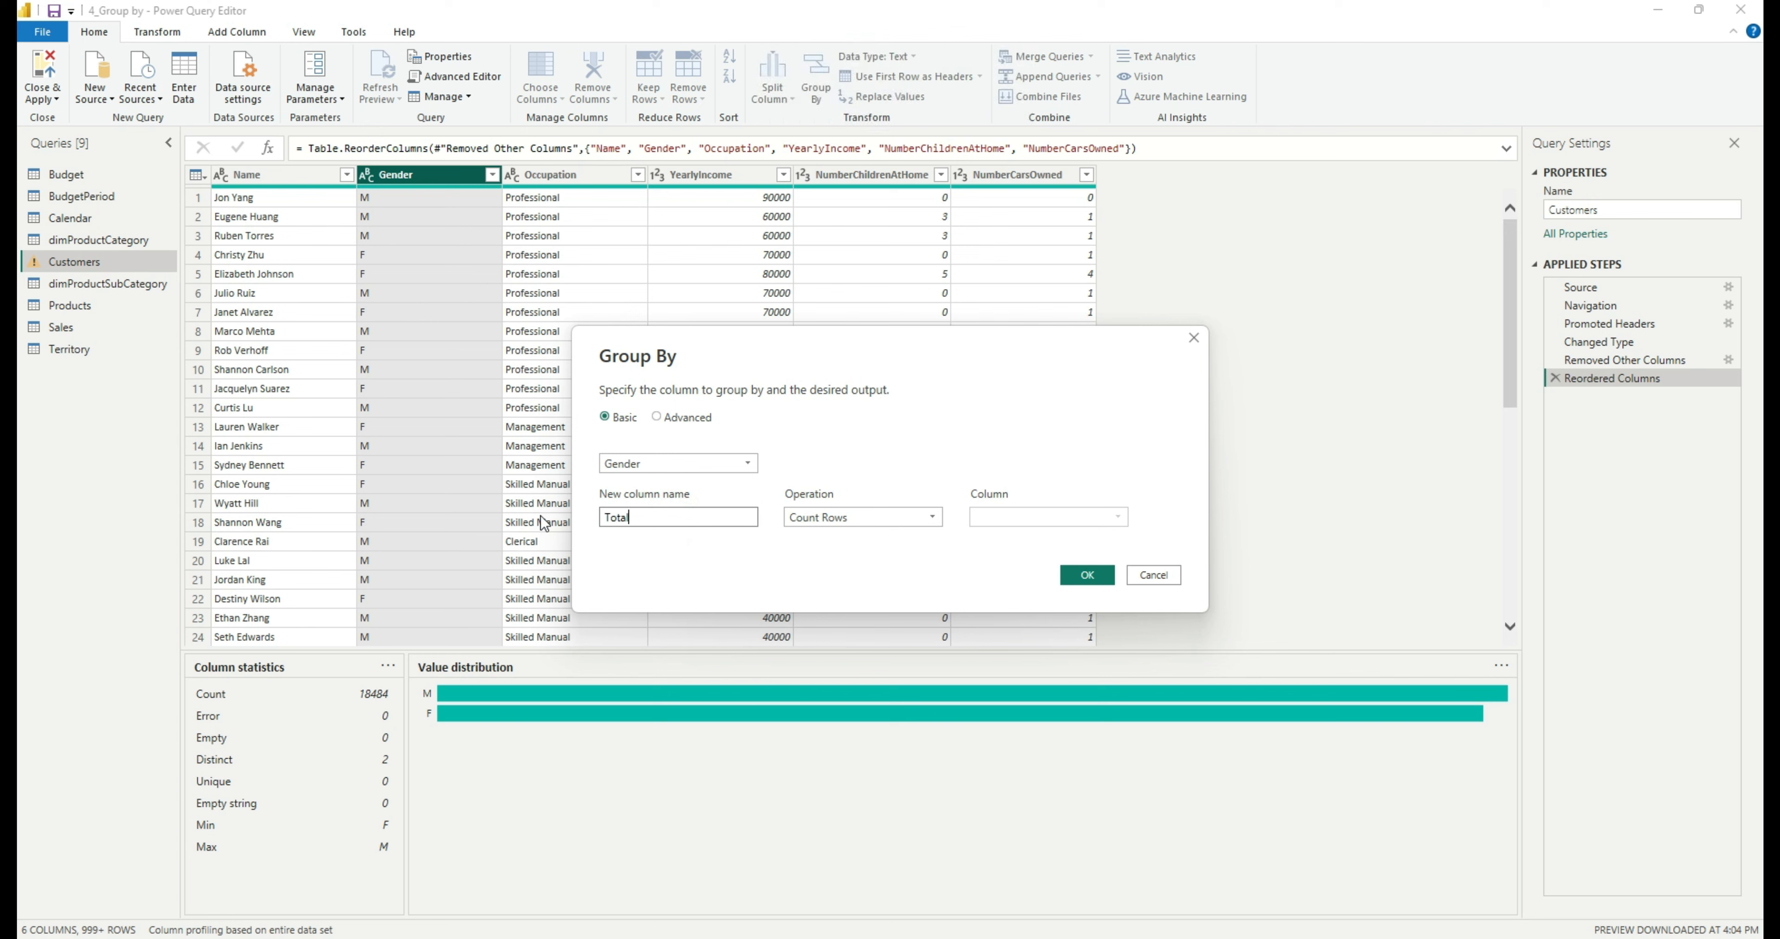
pyautogui.press('capslock')
pyautogui.write('I')
pyautogui.press('capslock')
pyautogui.write('ncome')
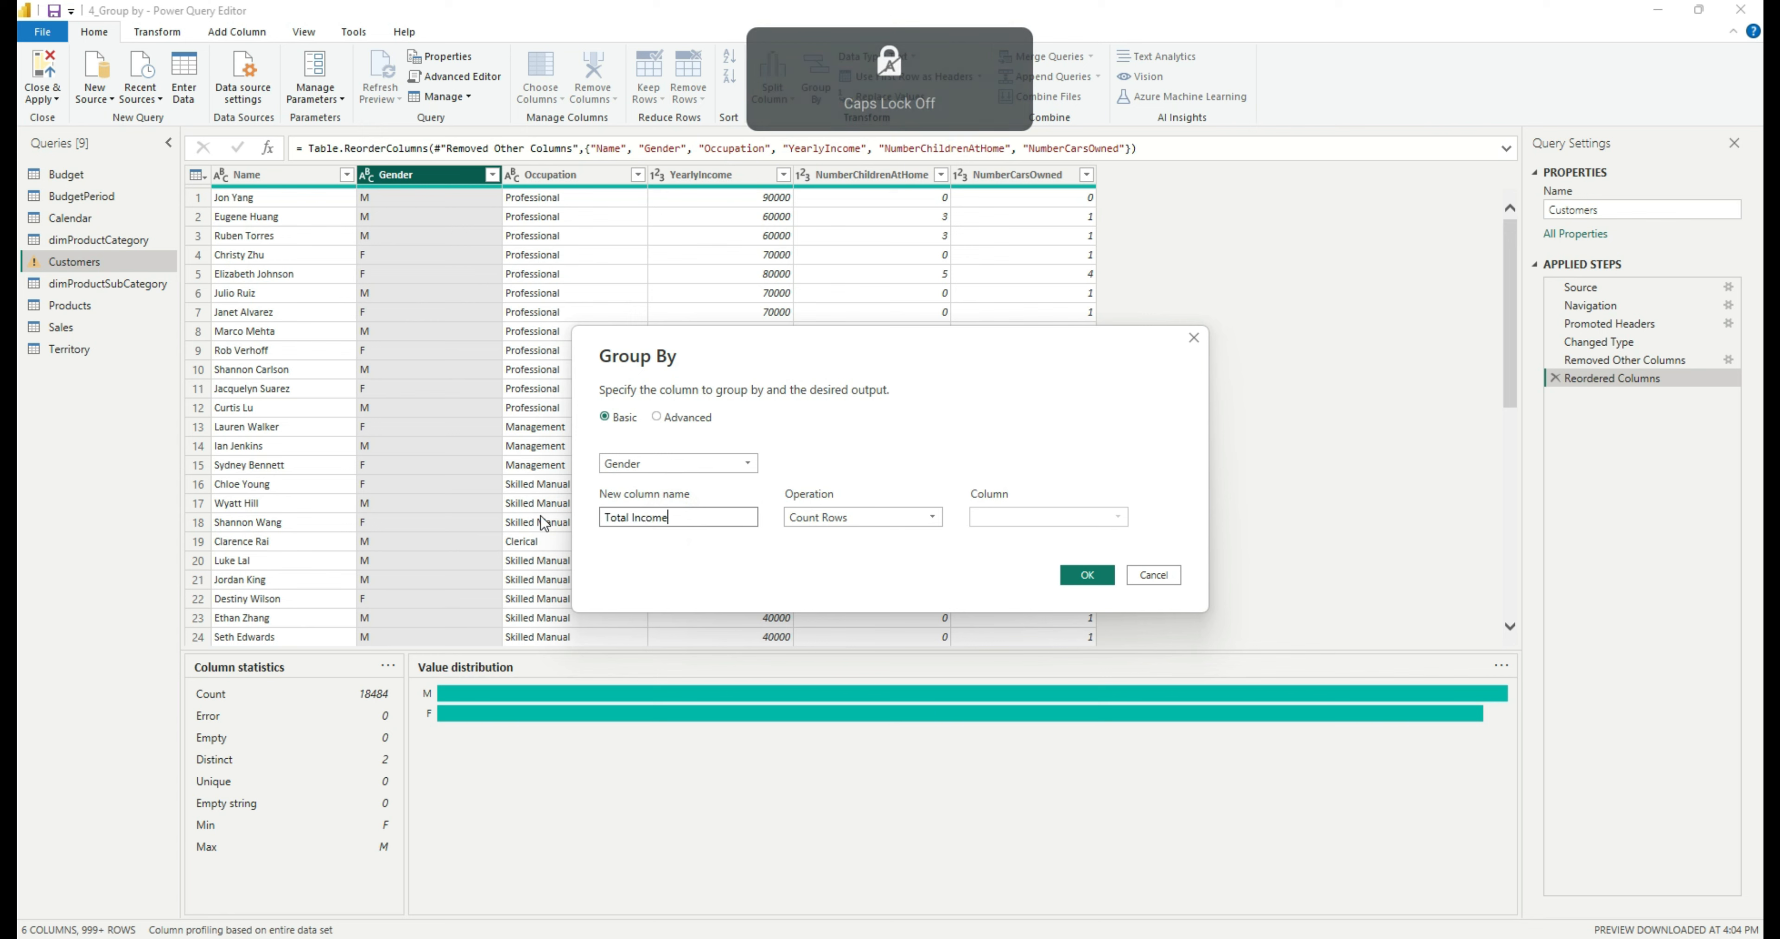
# Set the Total Income aggregation to the Sum of YearlyIncome and apply the grouping.
pyautogui.click(883, 519)
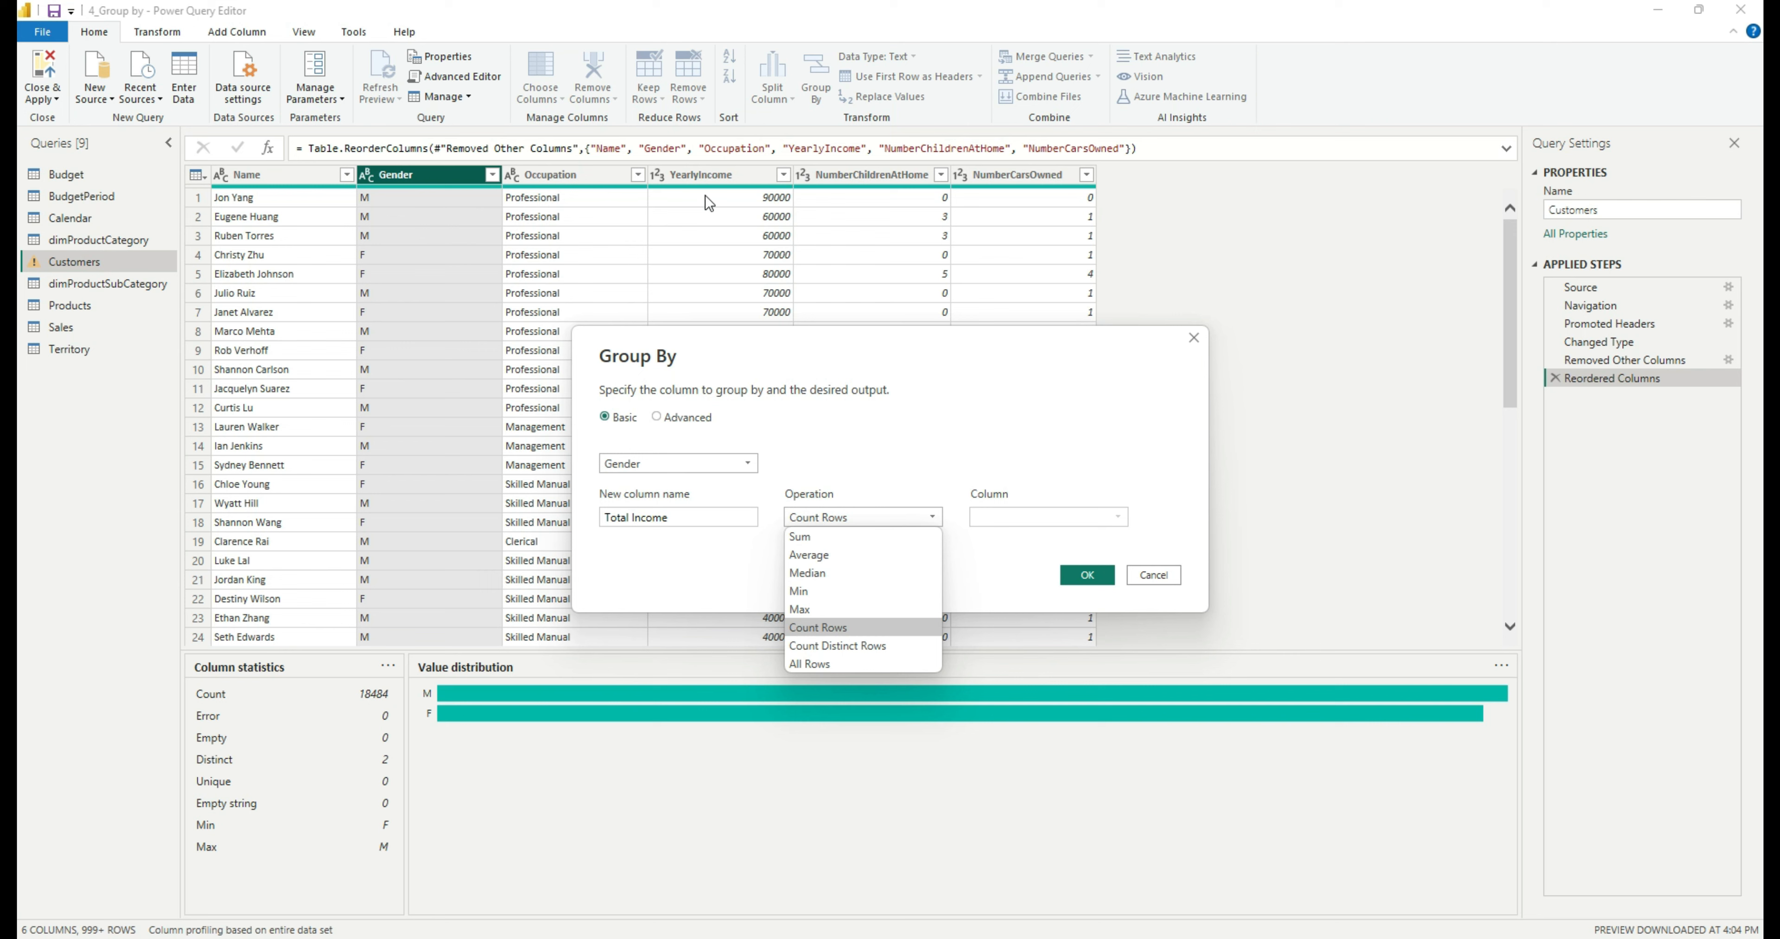
pyautogui.click(885, 536)
pyautogui.click(877, 518)
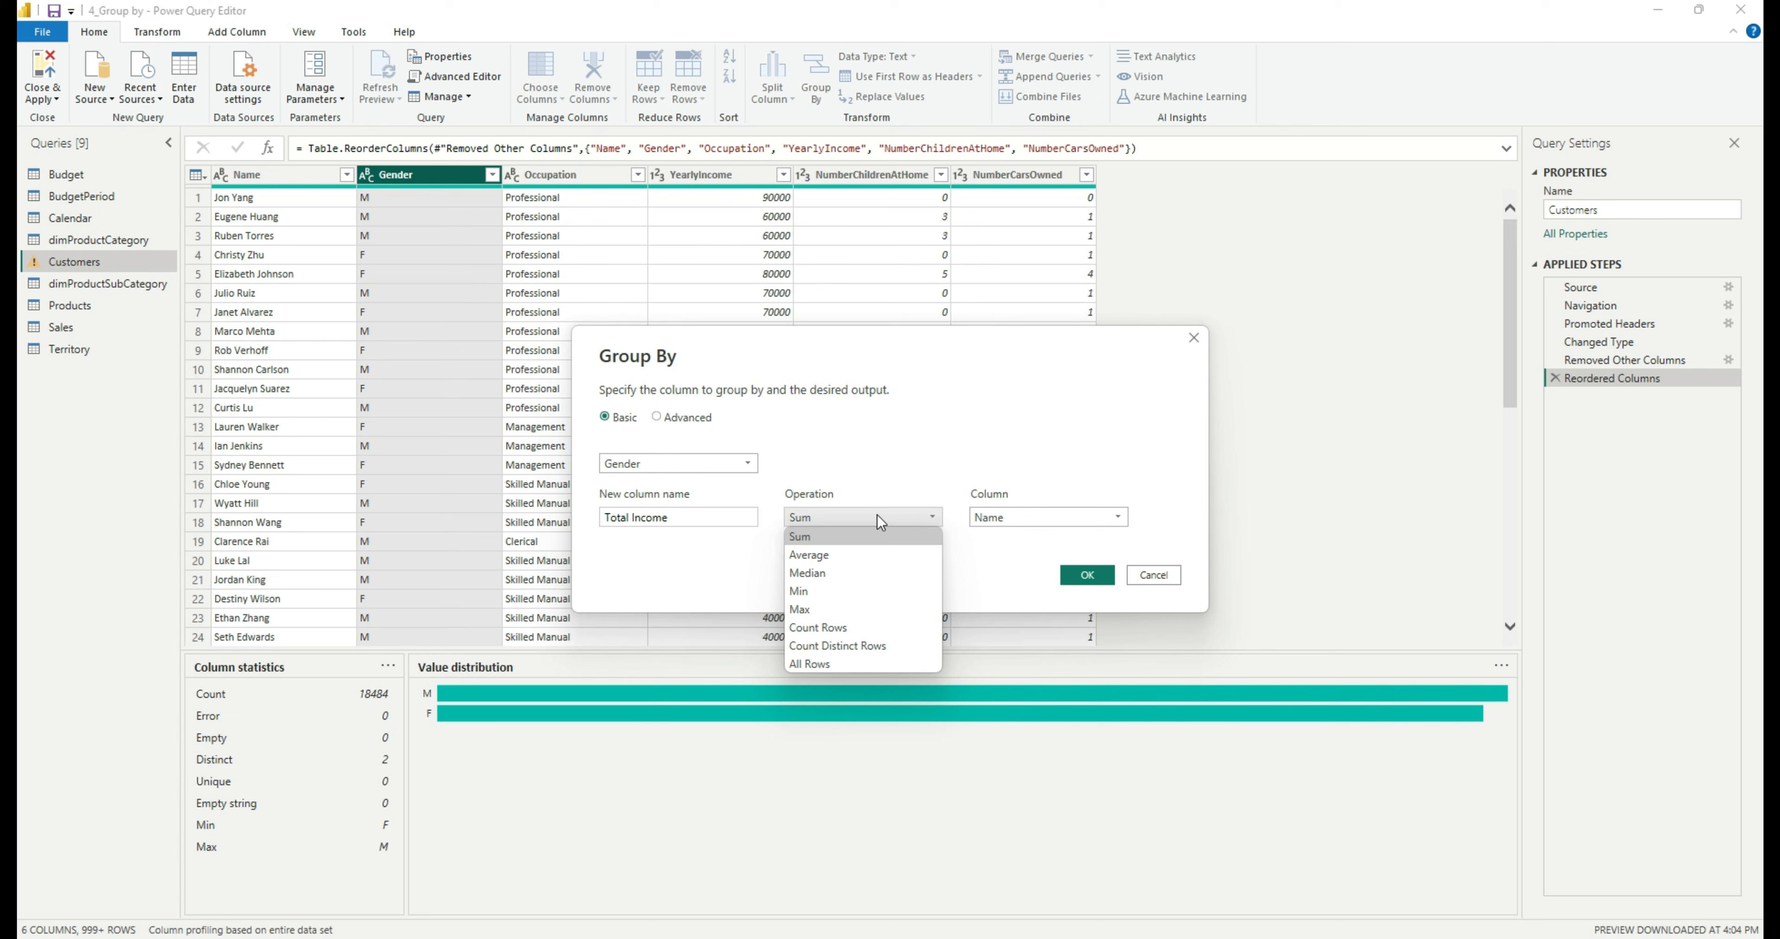
pyautogui.click(901, 463)
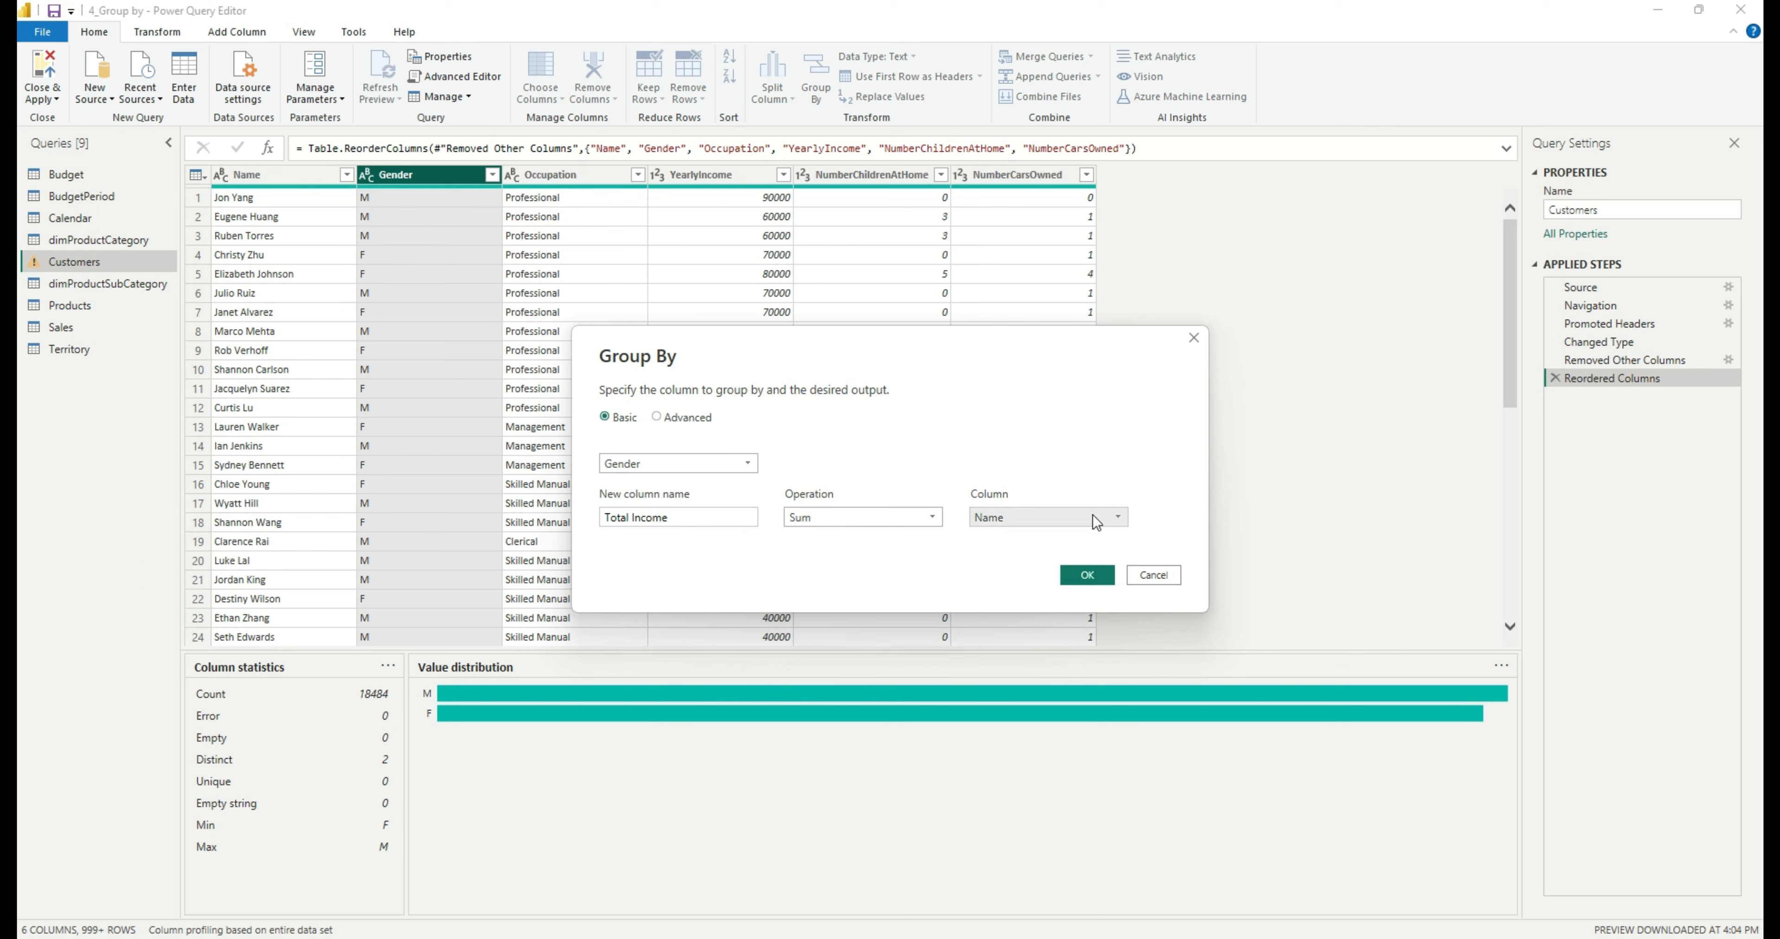
pyautogui.click(1031, 523)
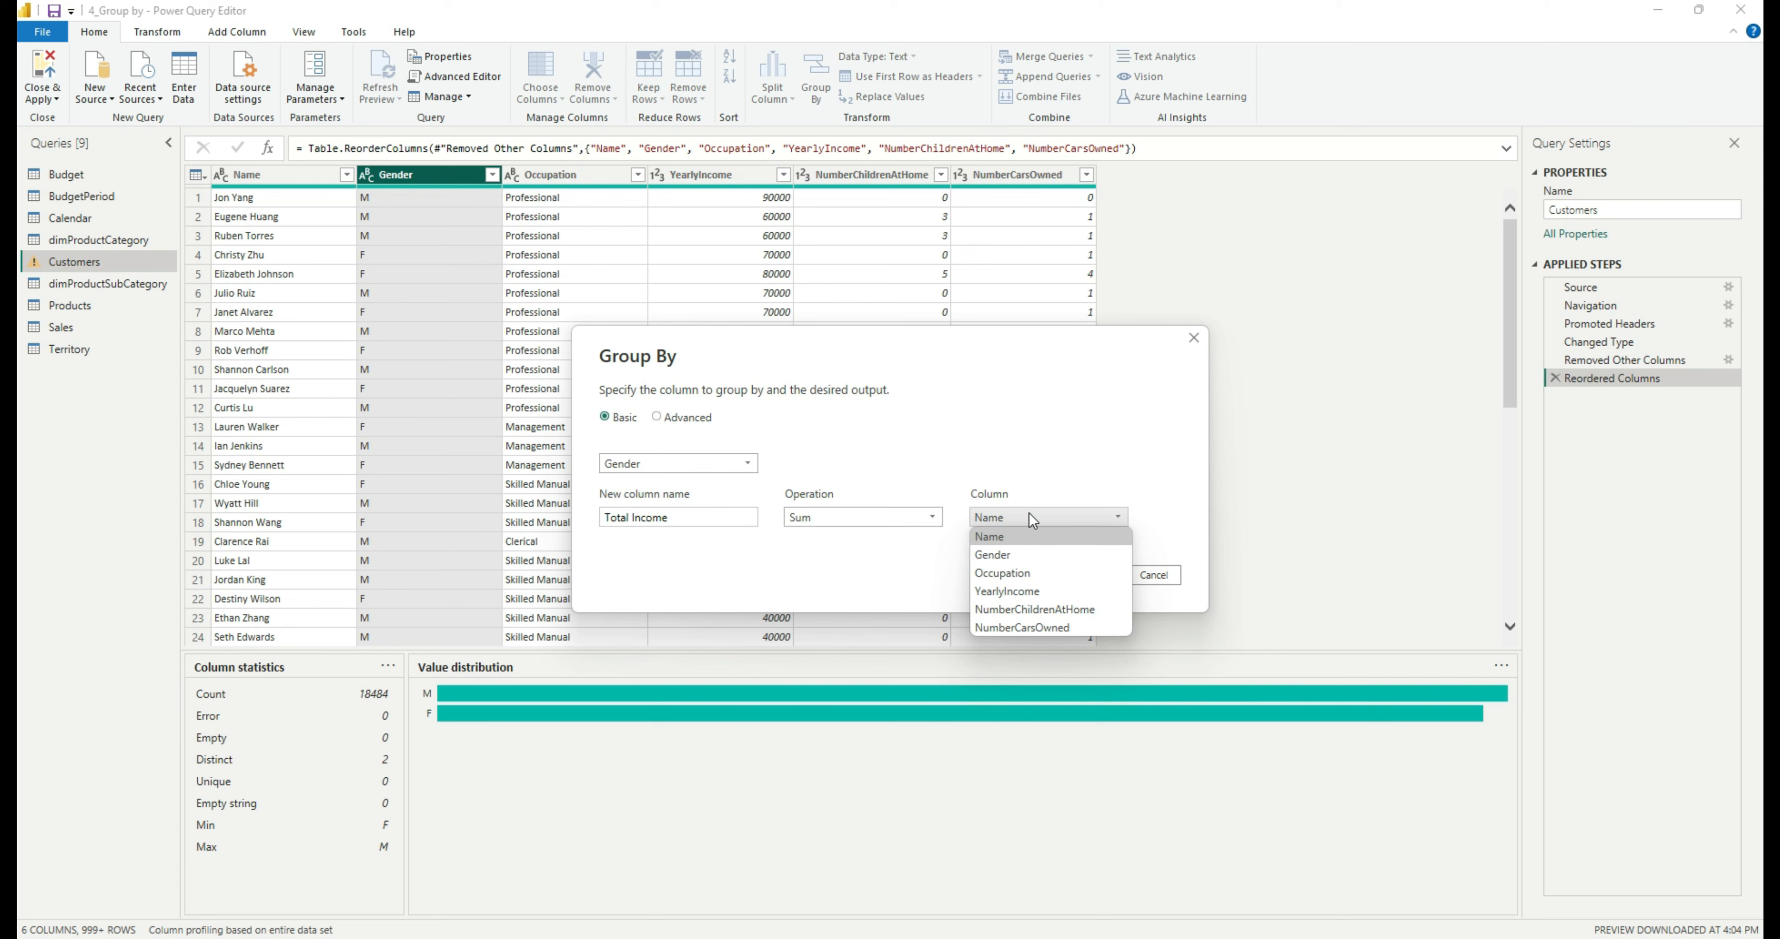
pyautogui.click(1037, 591)
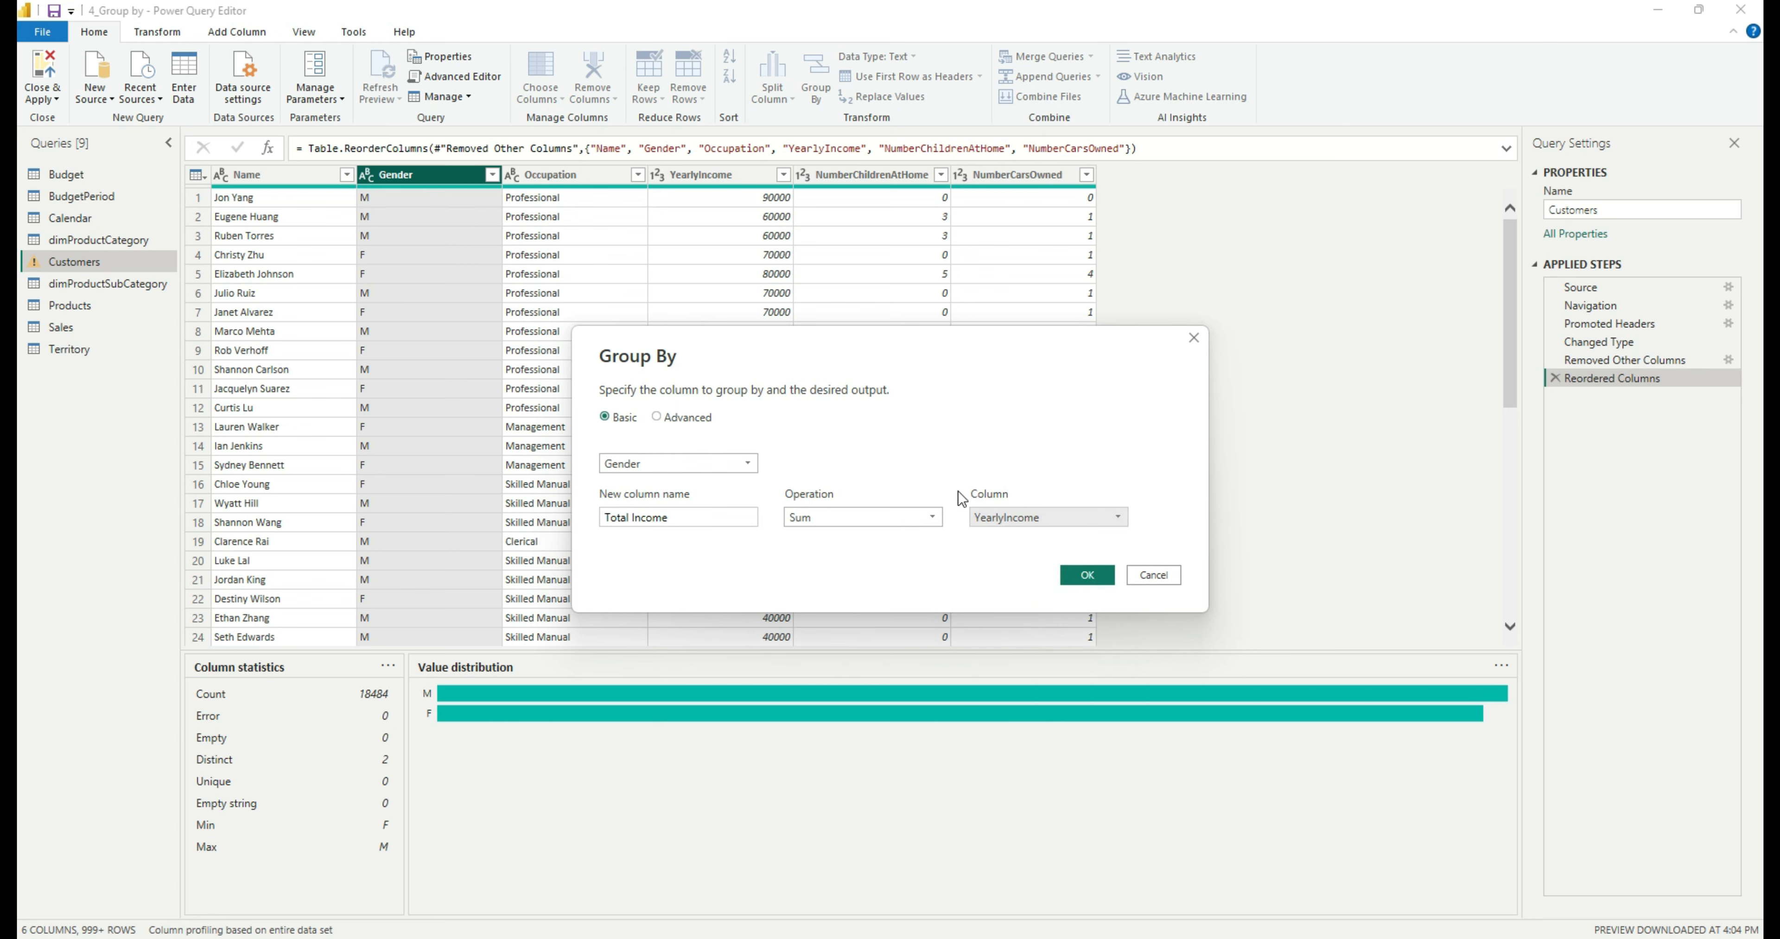
pyautogui.click(1087, 576)
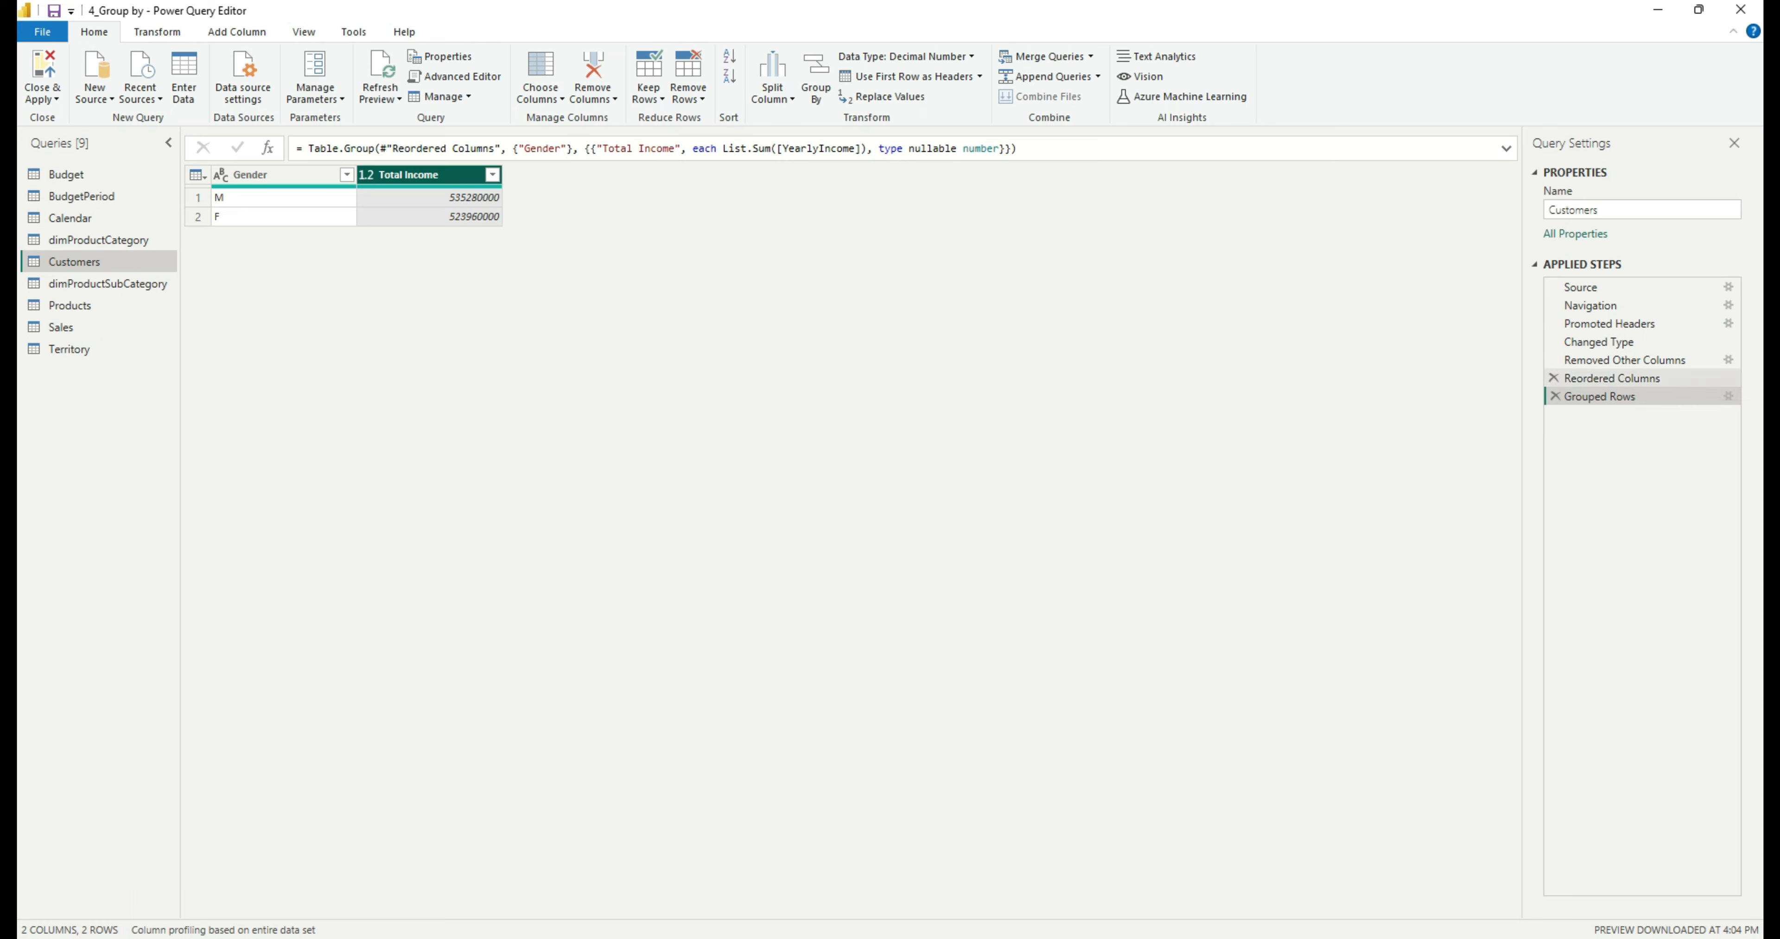
# Try summing the Name column in the Gender grouping and inspect the Total Income details for the M group.
pyautogui.click(1728, 396)
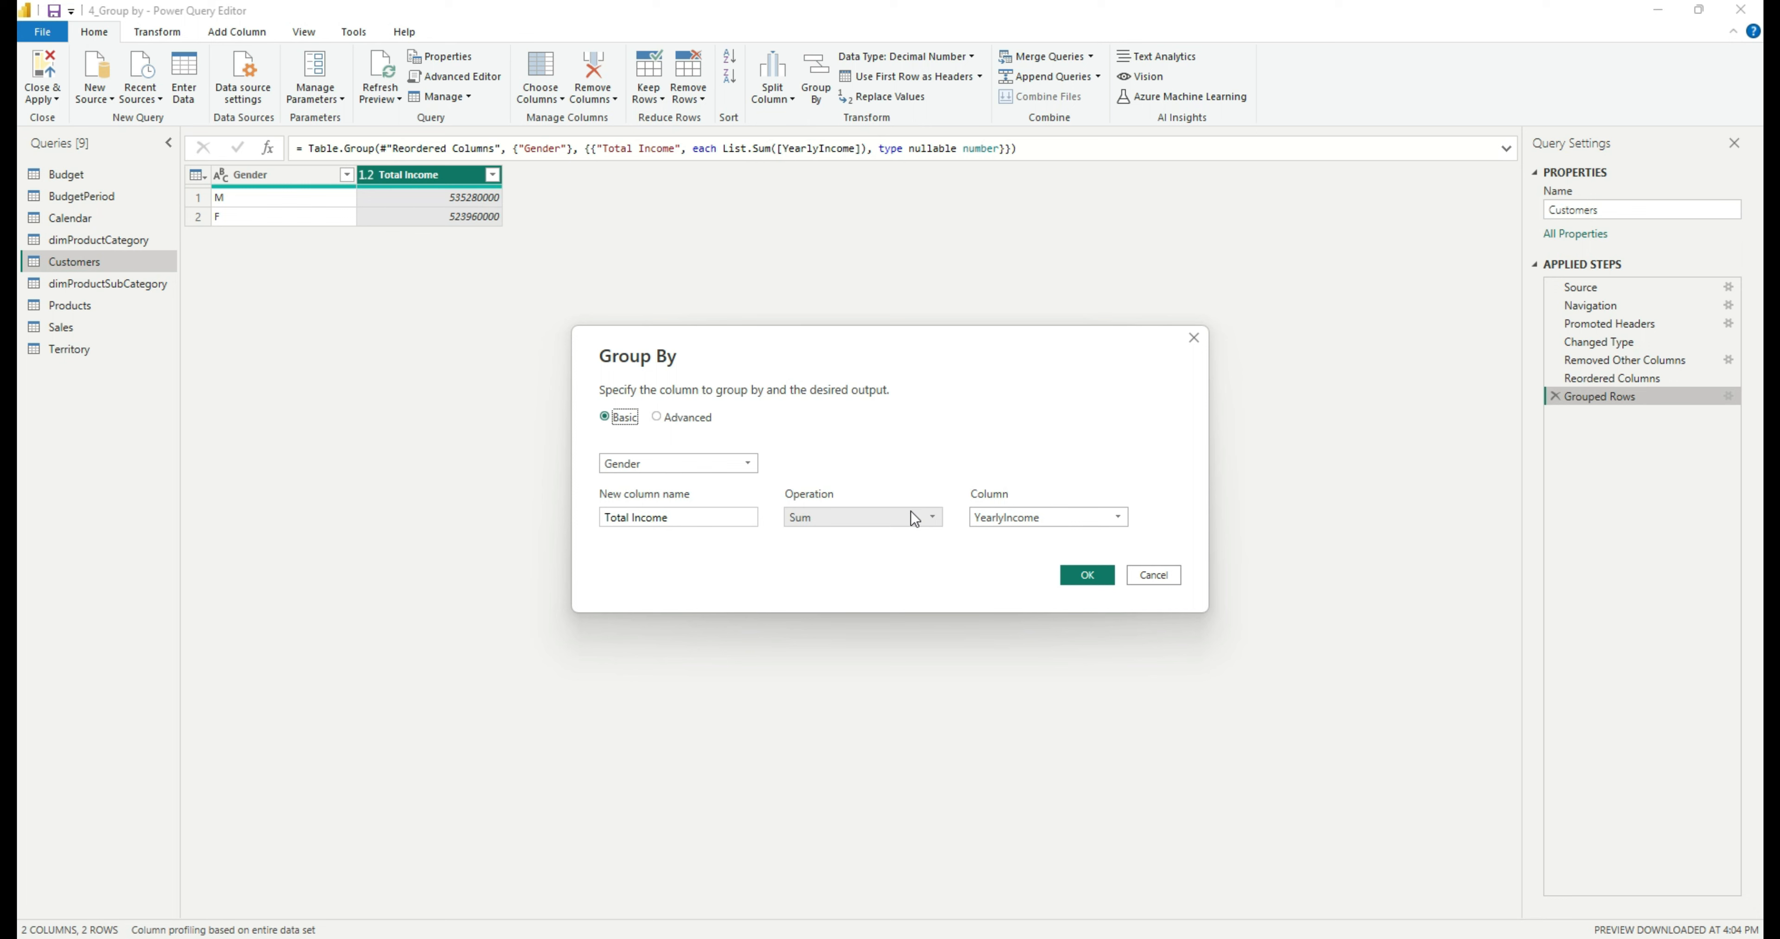
pyautogui.click(1073, 520)
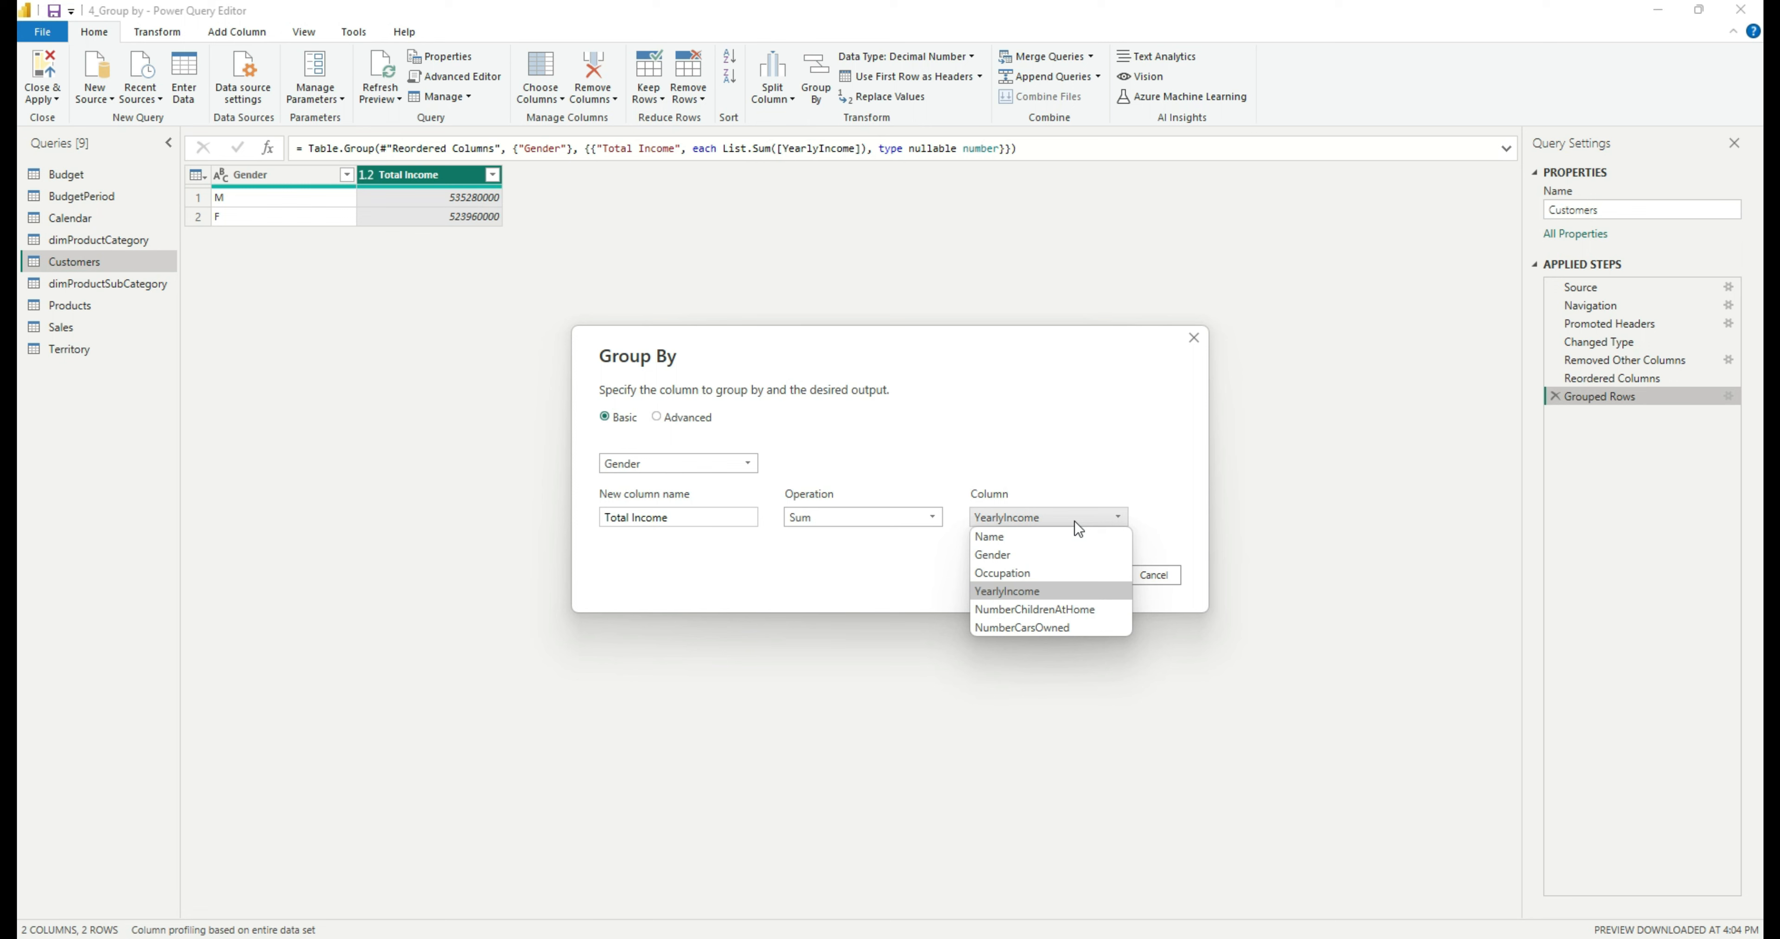
pyautogui.click(1044, 540)
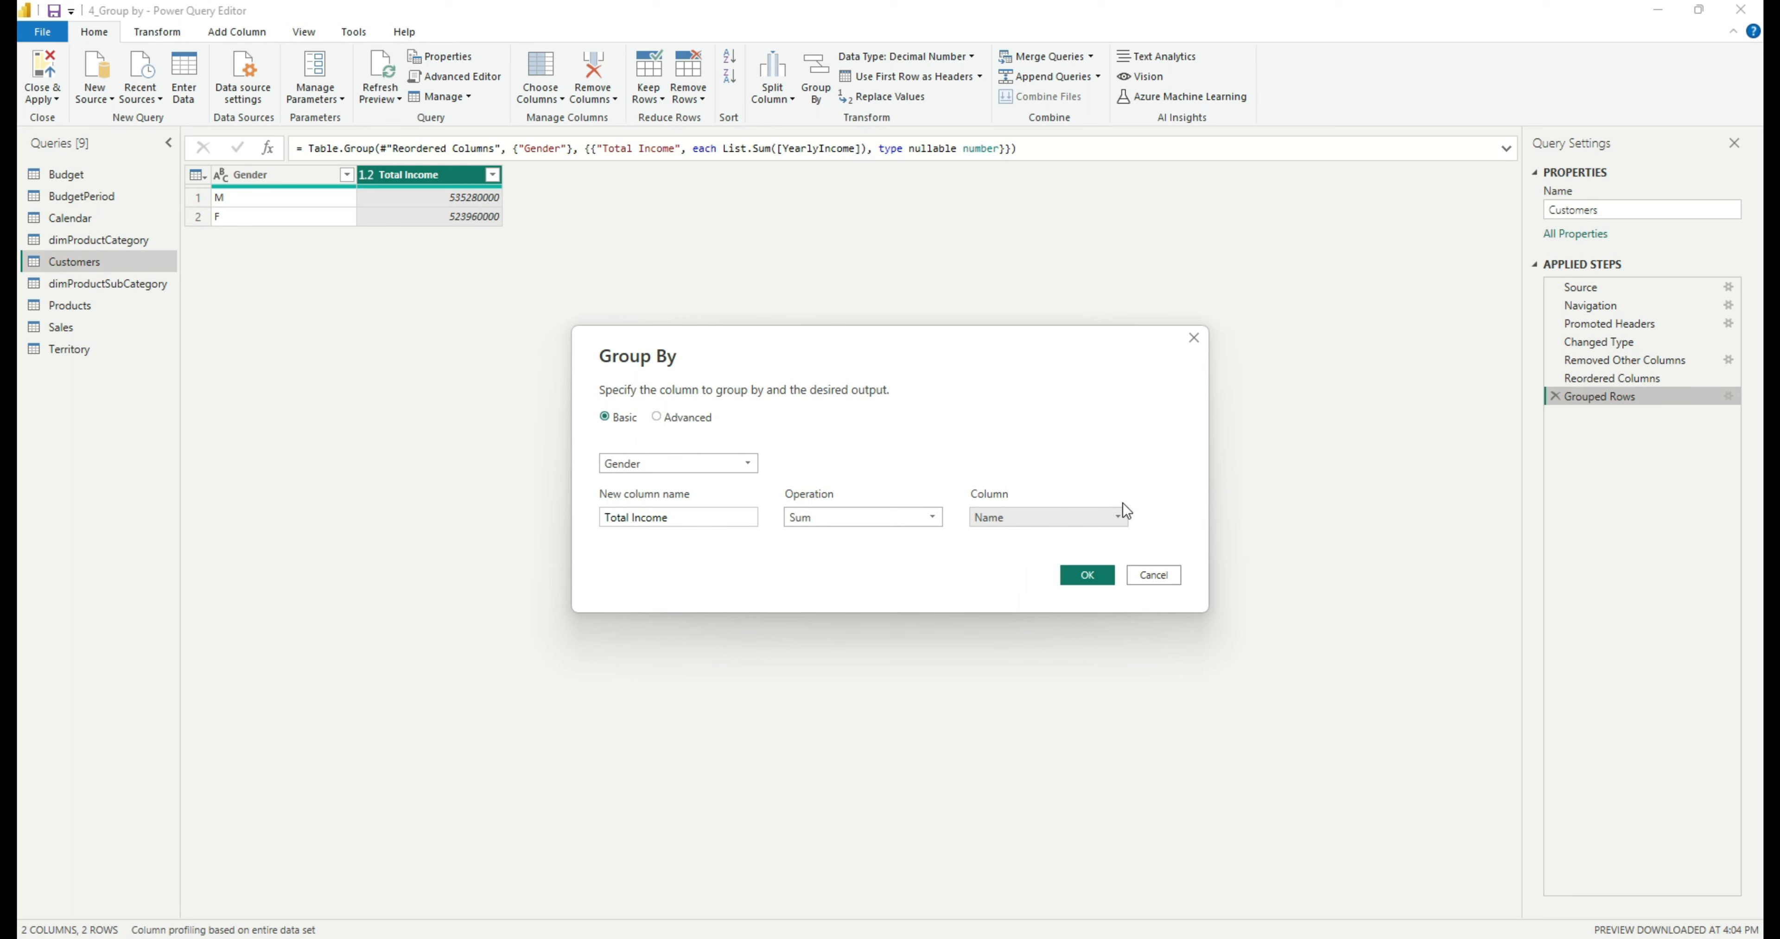
pyautogui.click(1104, 576)
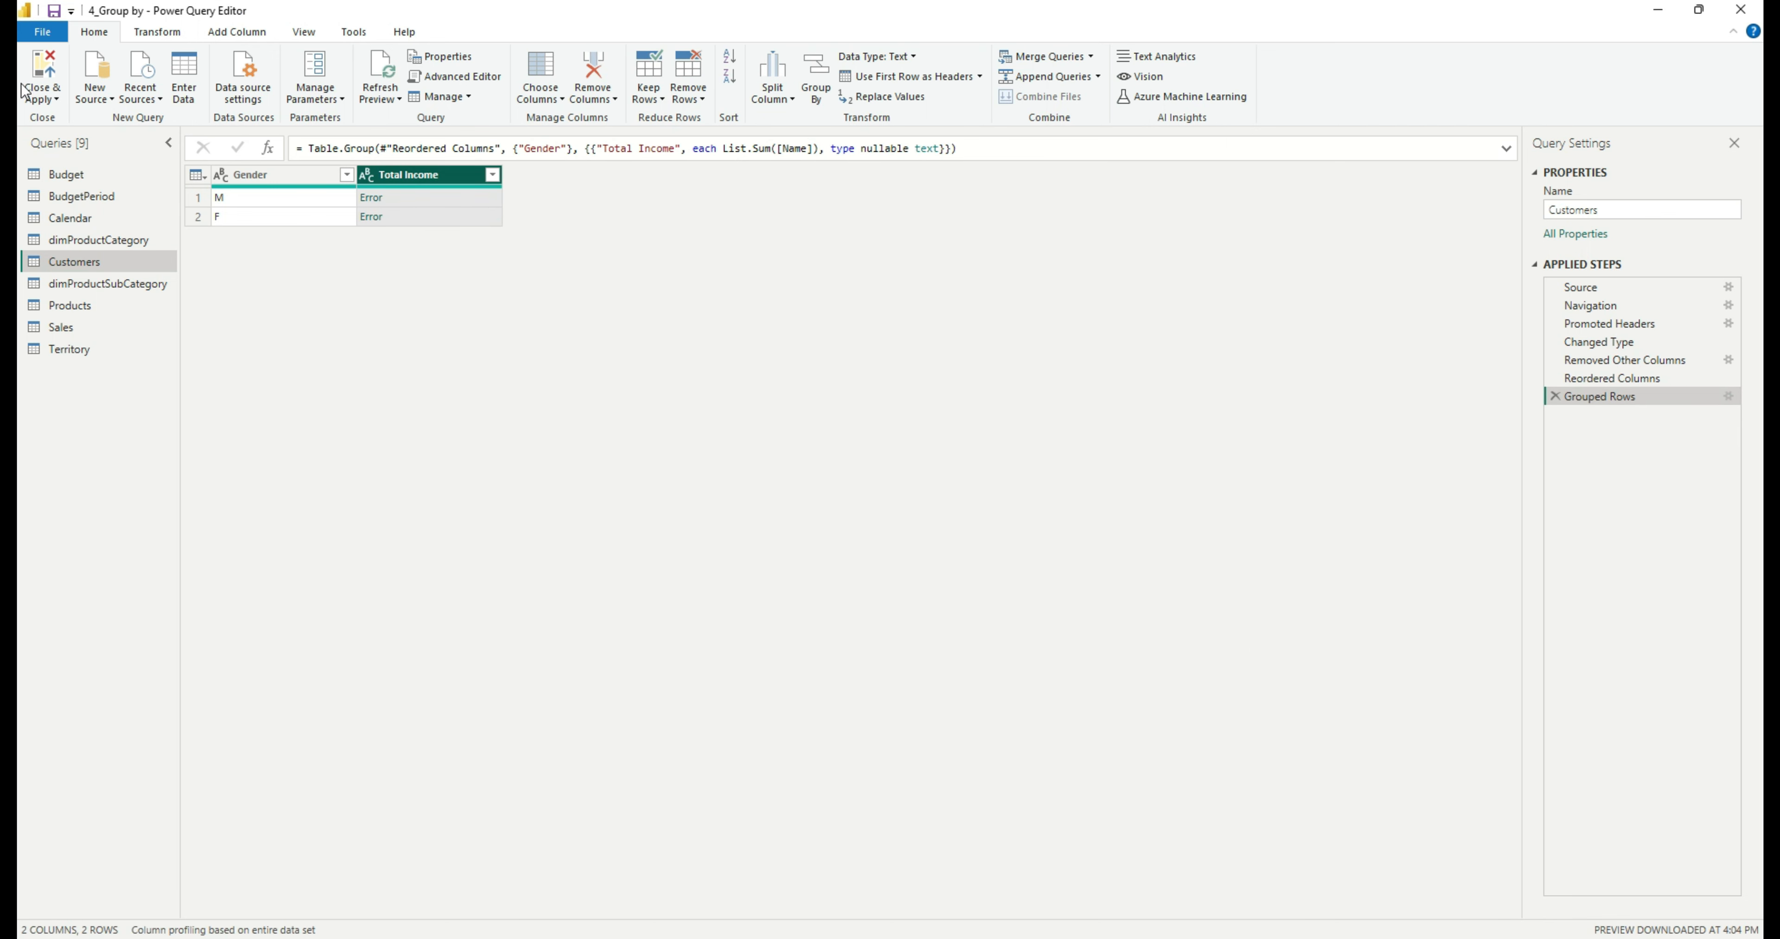
pyautogui.click(372, 197)
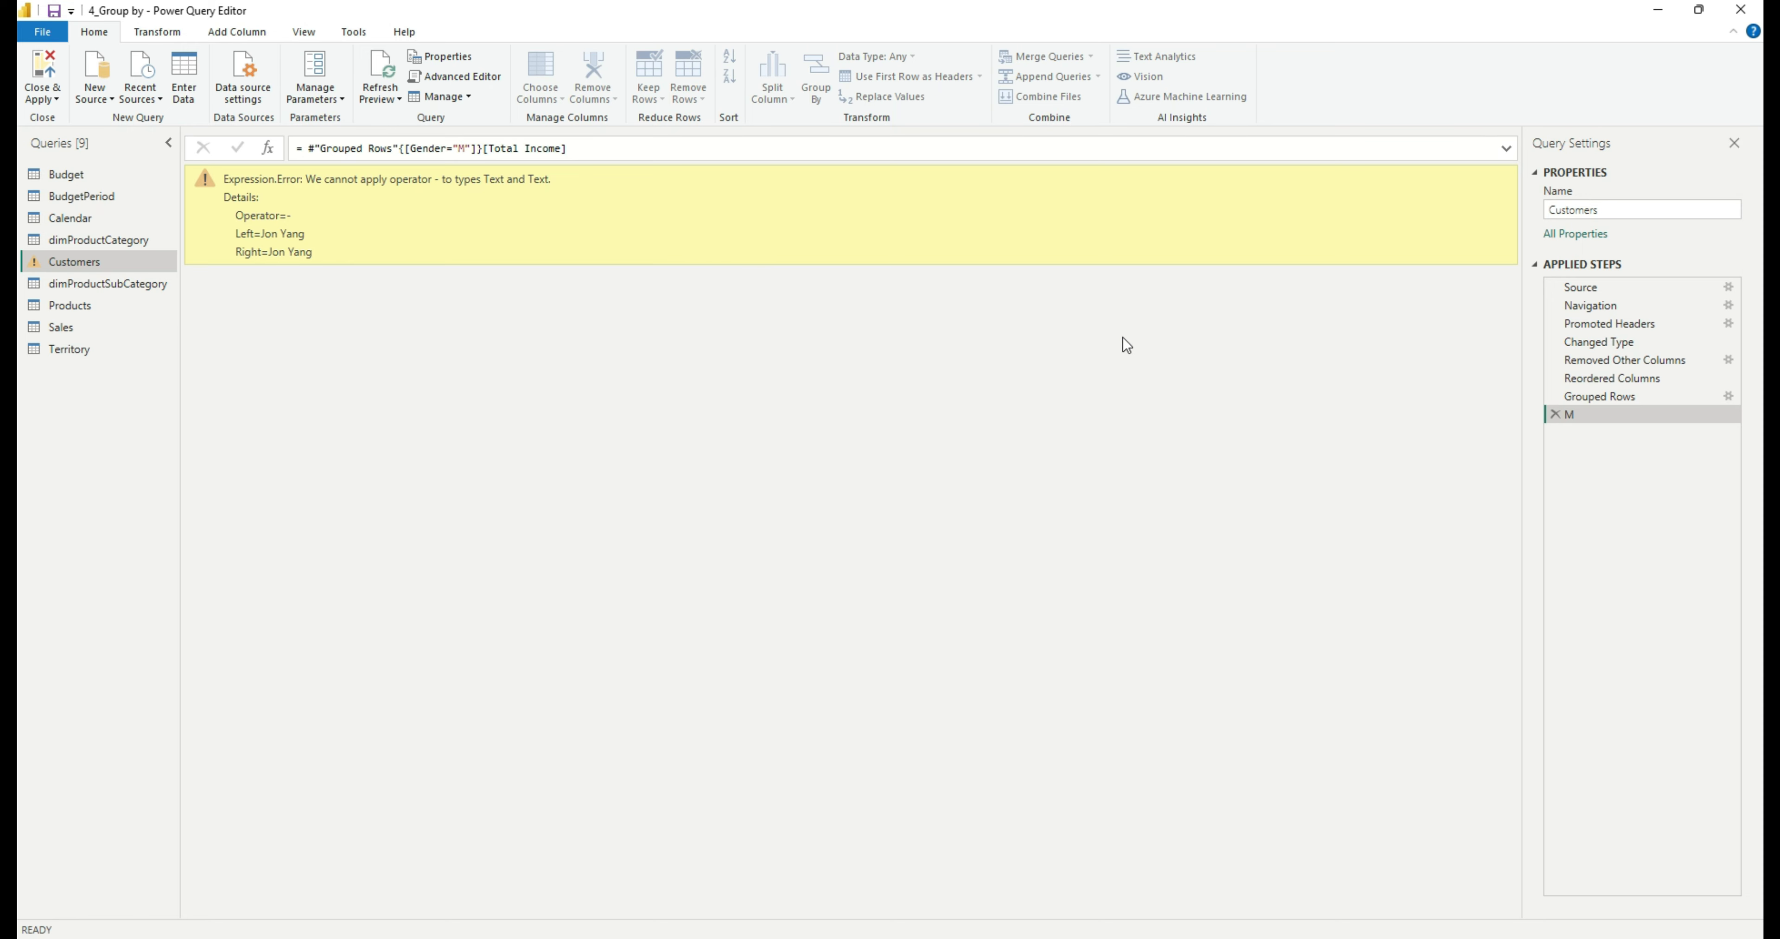
pyautogui.click(1554, 413)
pyautogui.click(1727, 400)
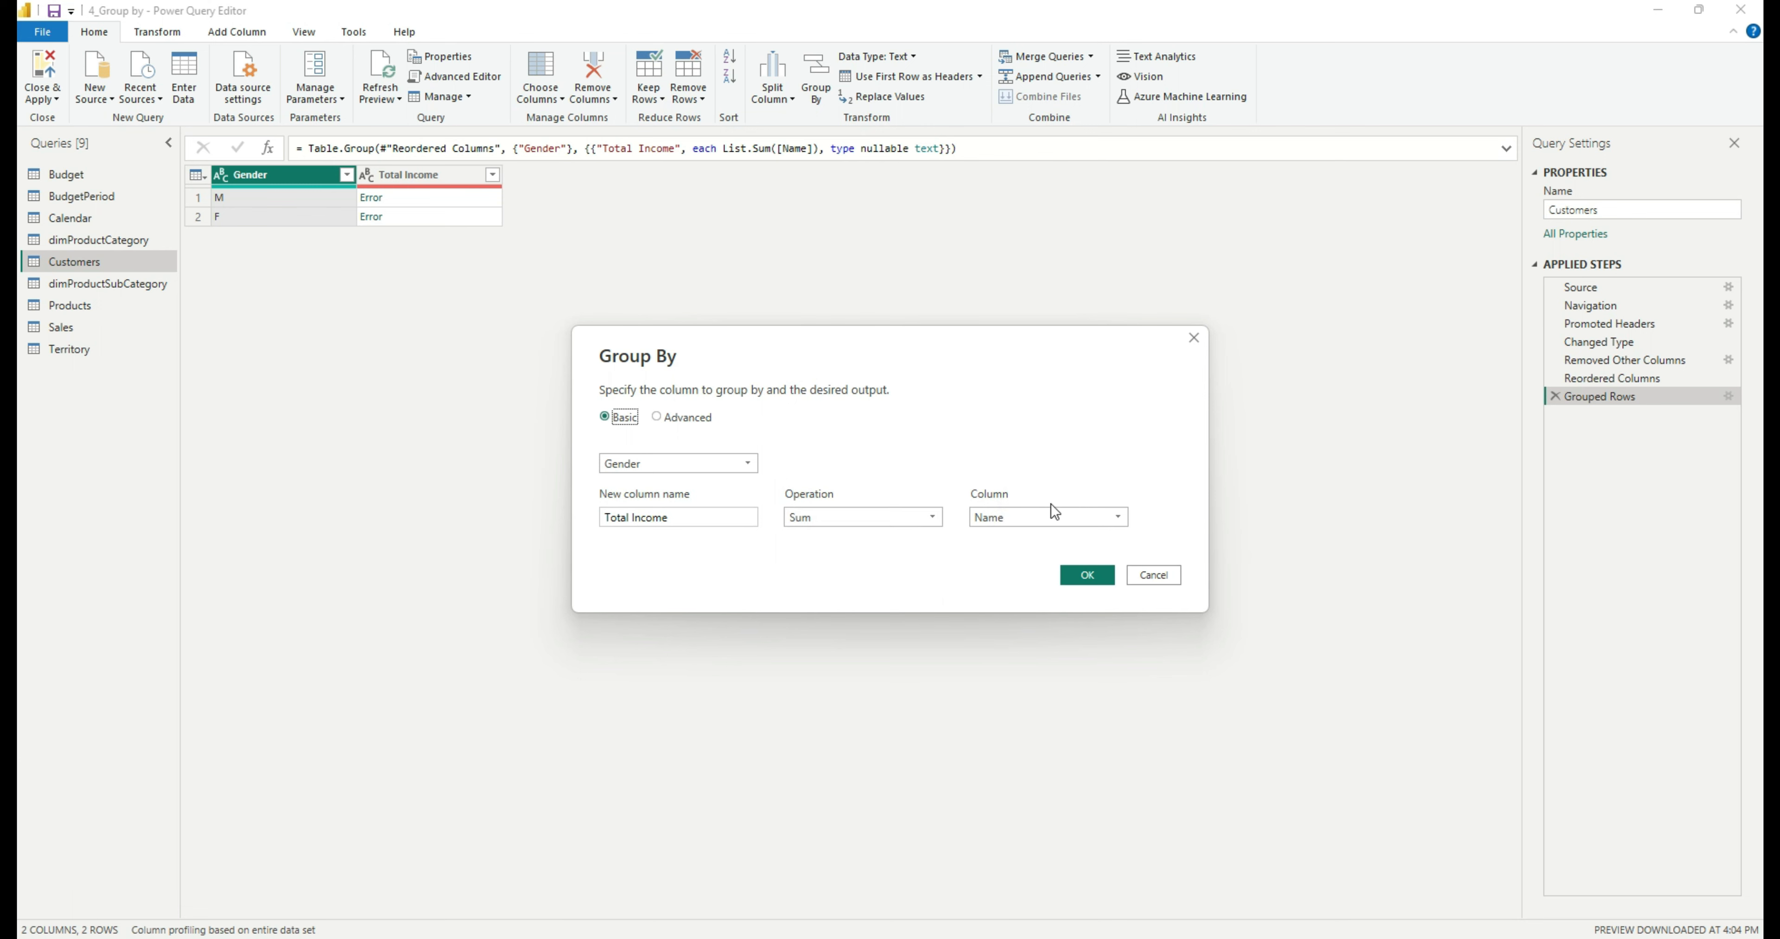
pyautogui.click(1033, 519)
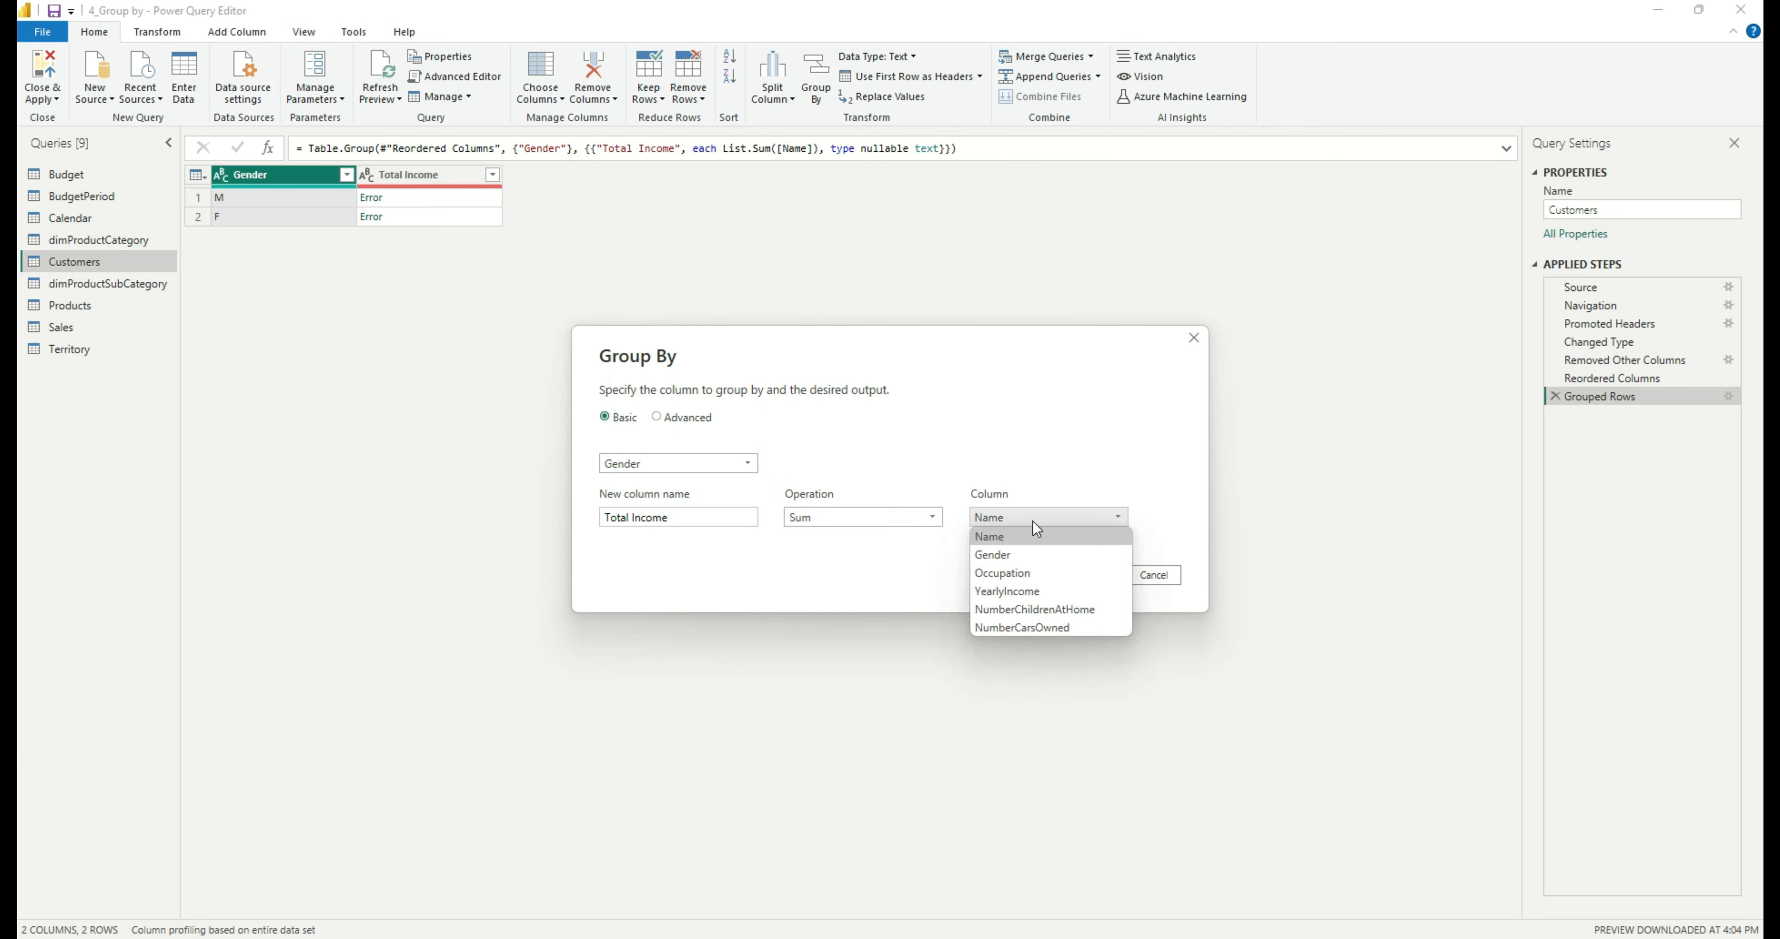
pyautogui.click(1026, 590)
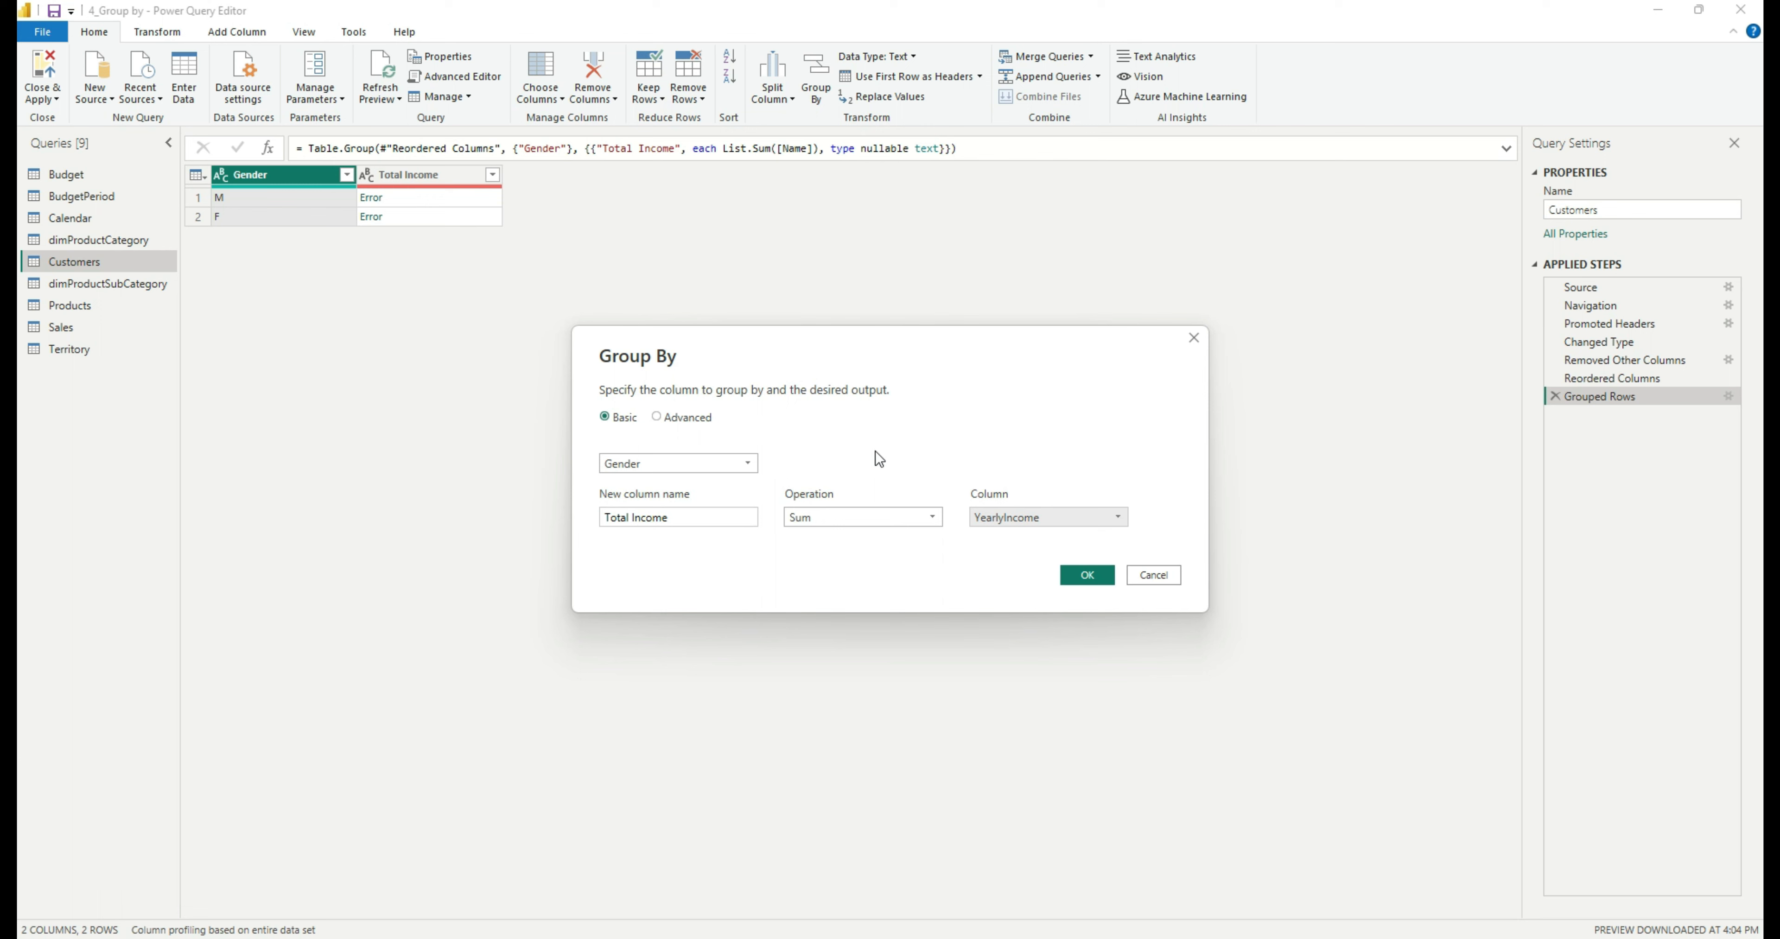
pyautogui.click(698, 424)
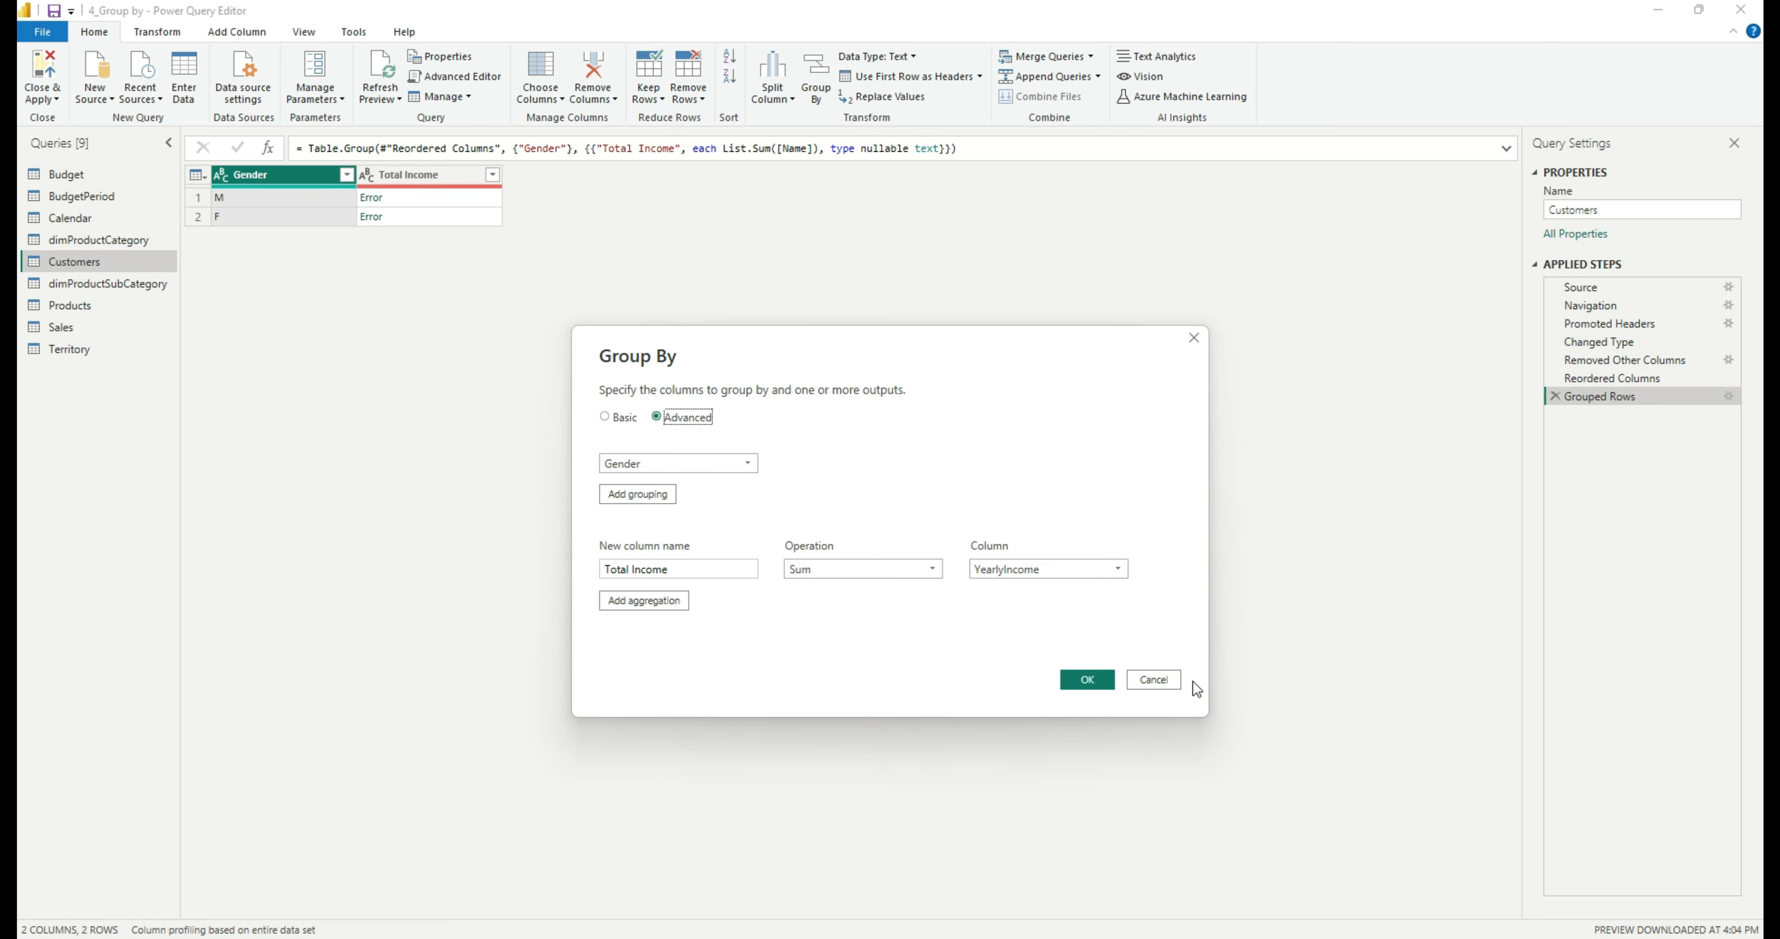
pyautogui.click(1174, 682)
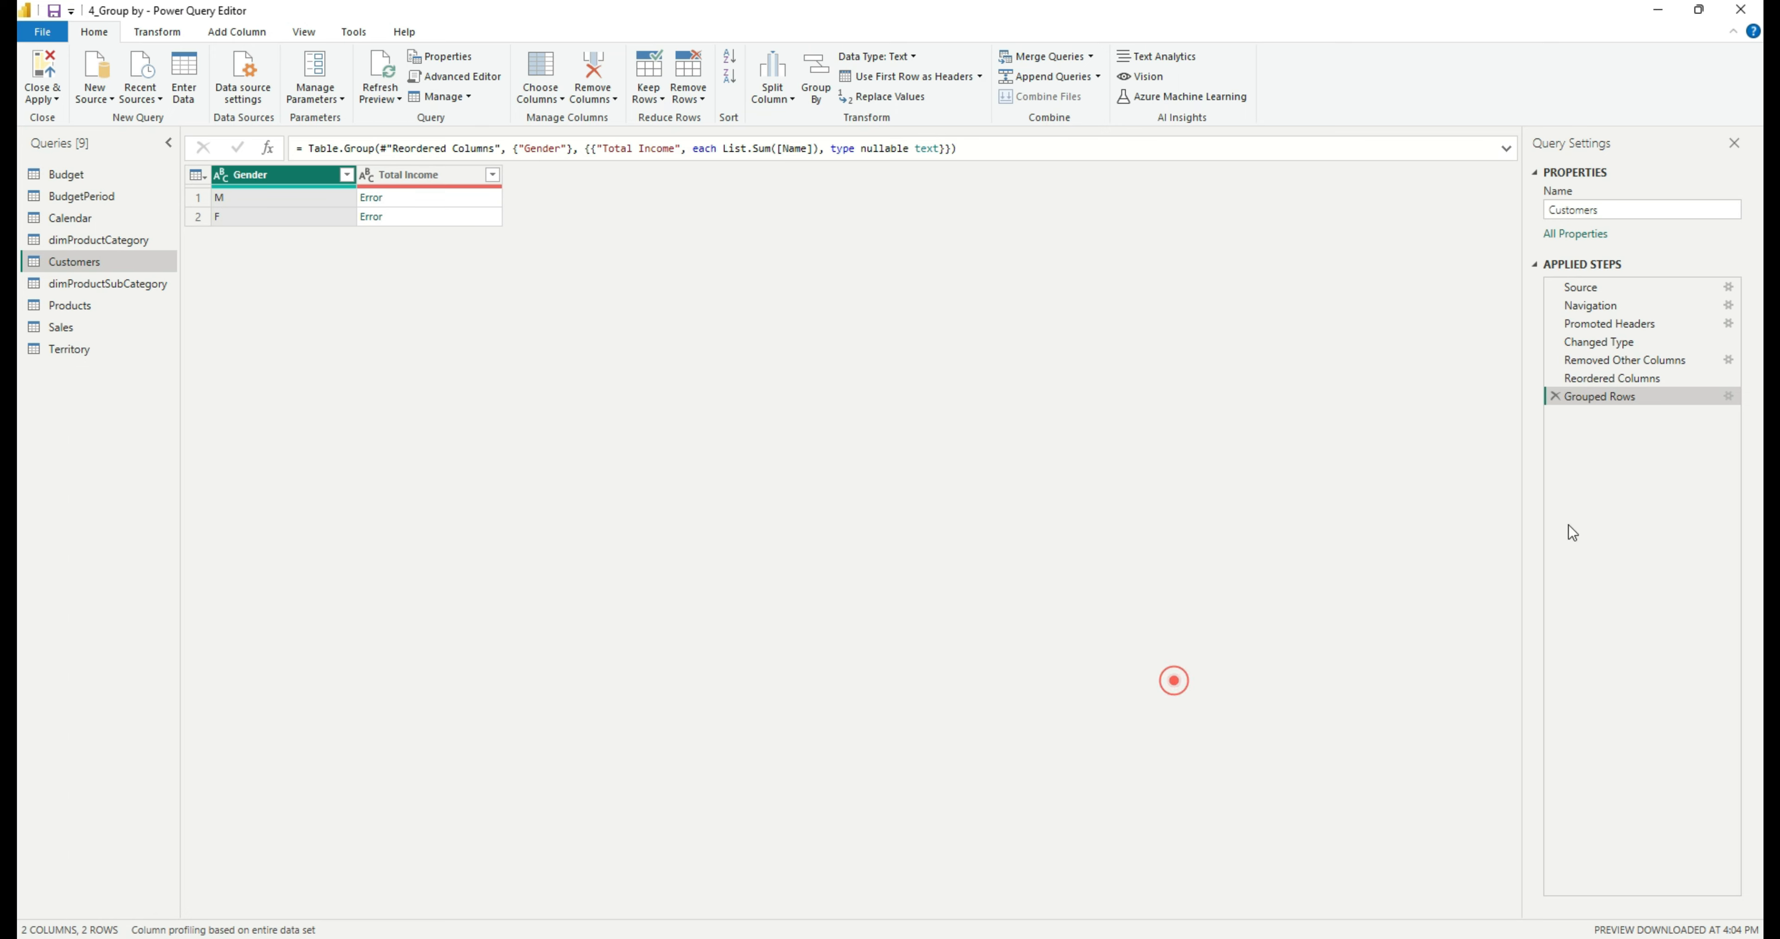
pyautogui.click(1605, 376)
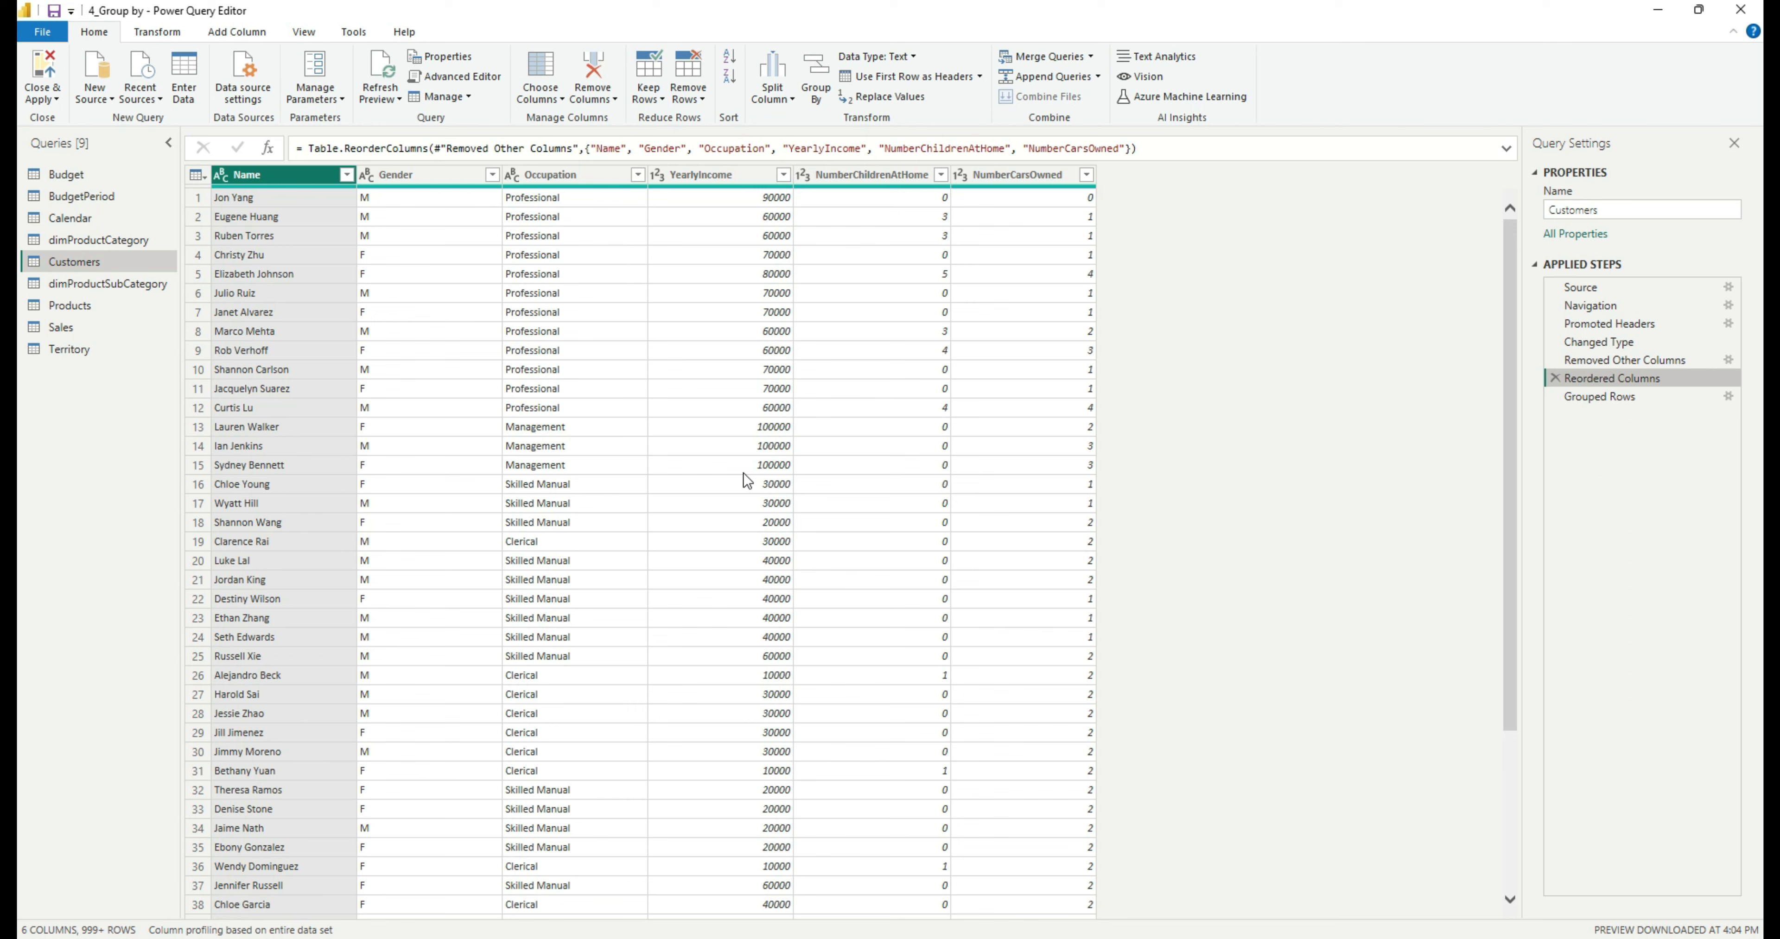
pyautogui.click(1621, 395)
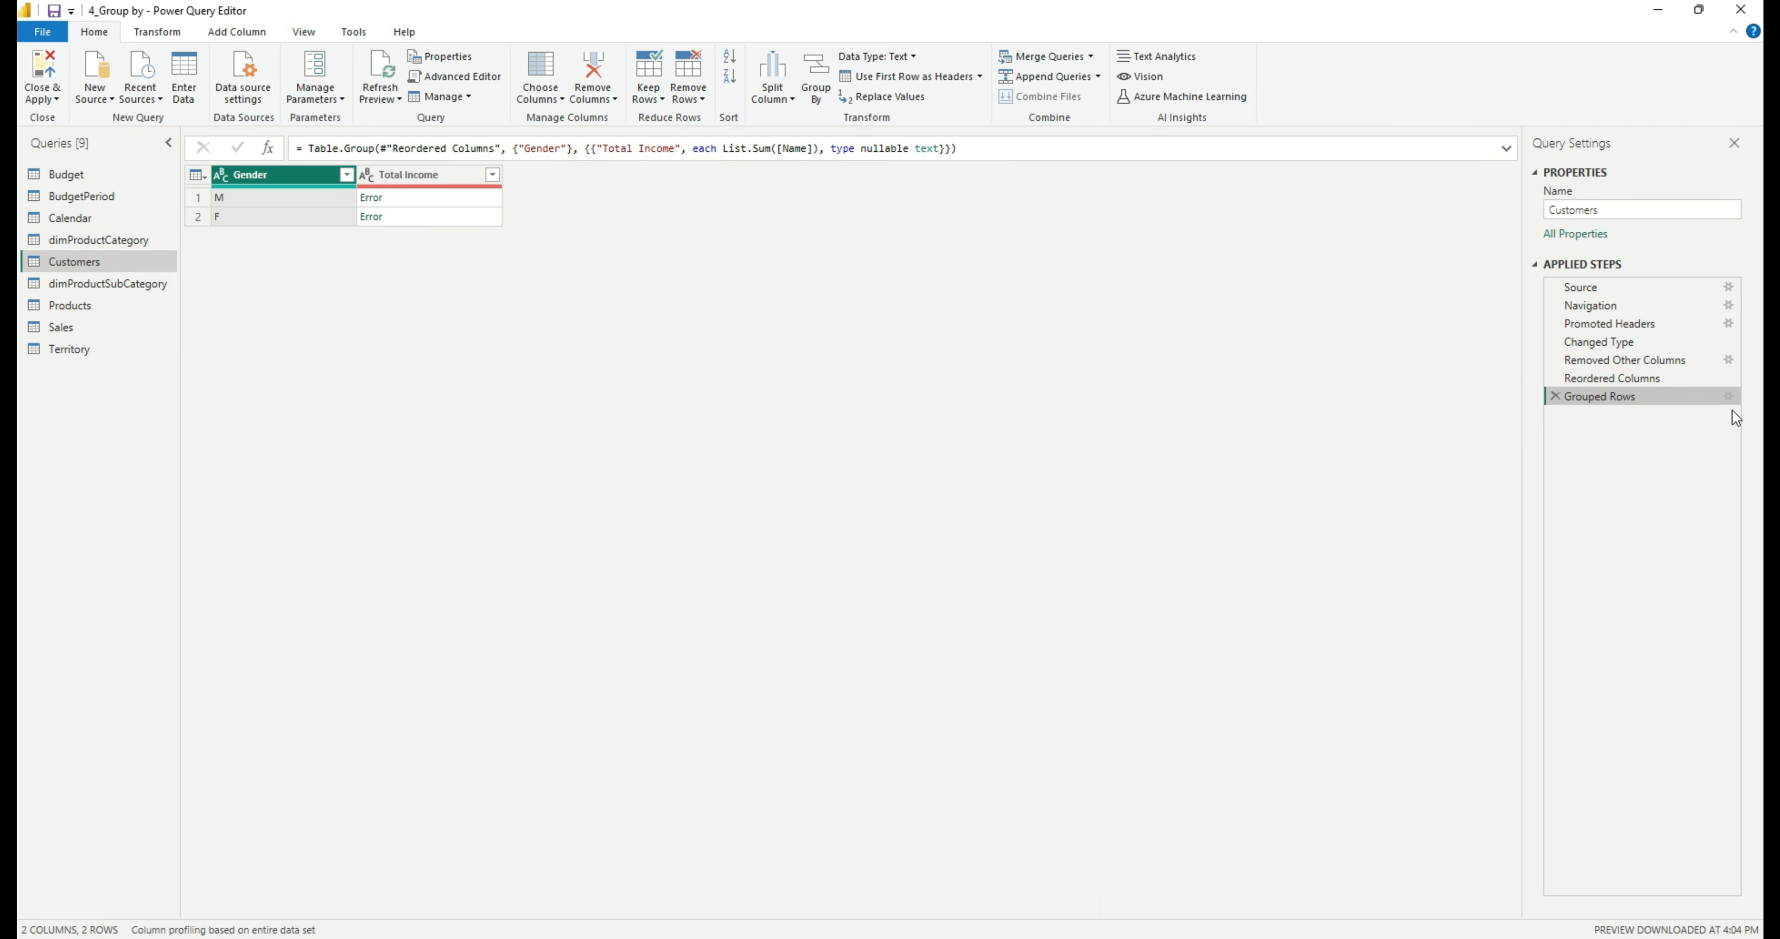
pyautogui.click(1730, 397)
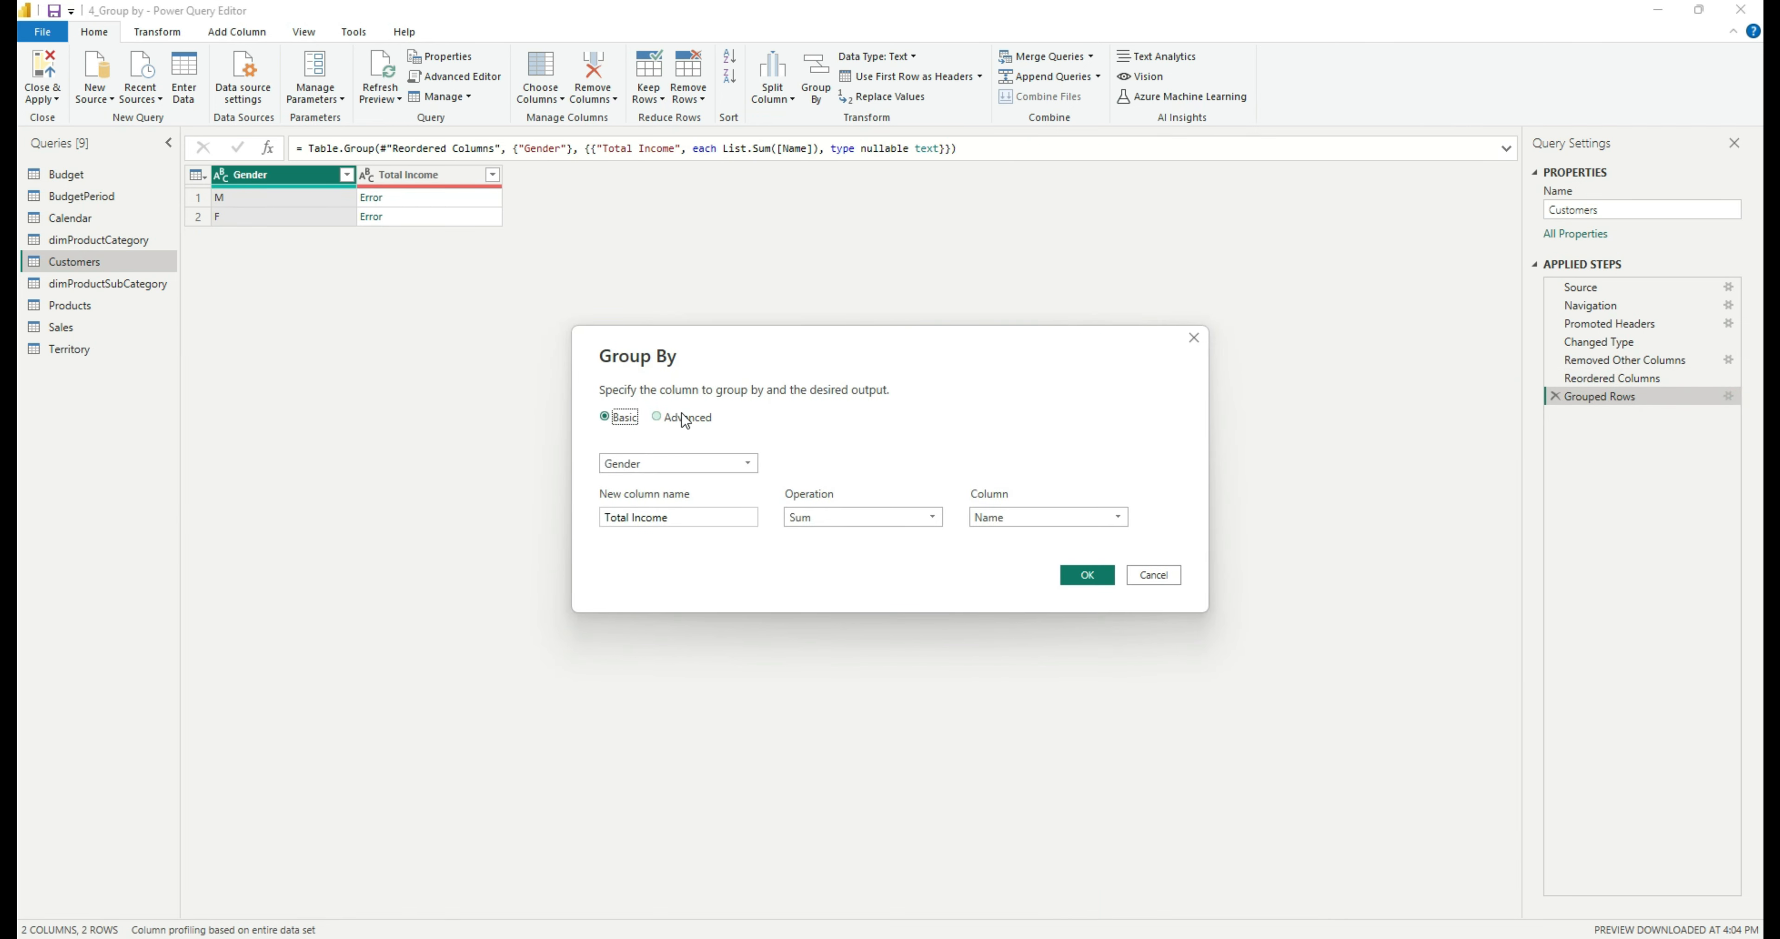
pyautogui.click(682, 417)
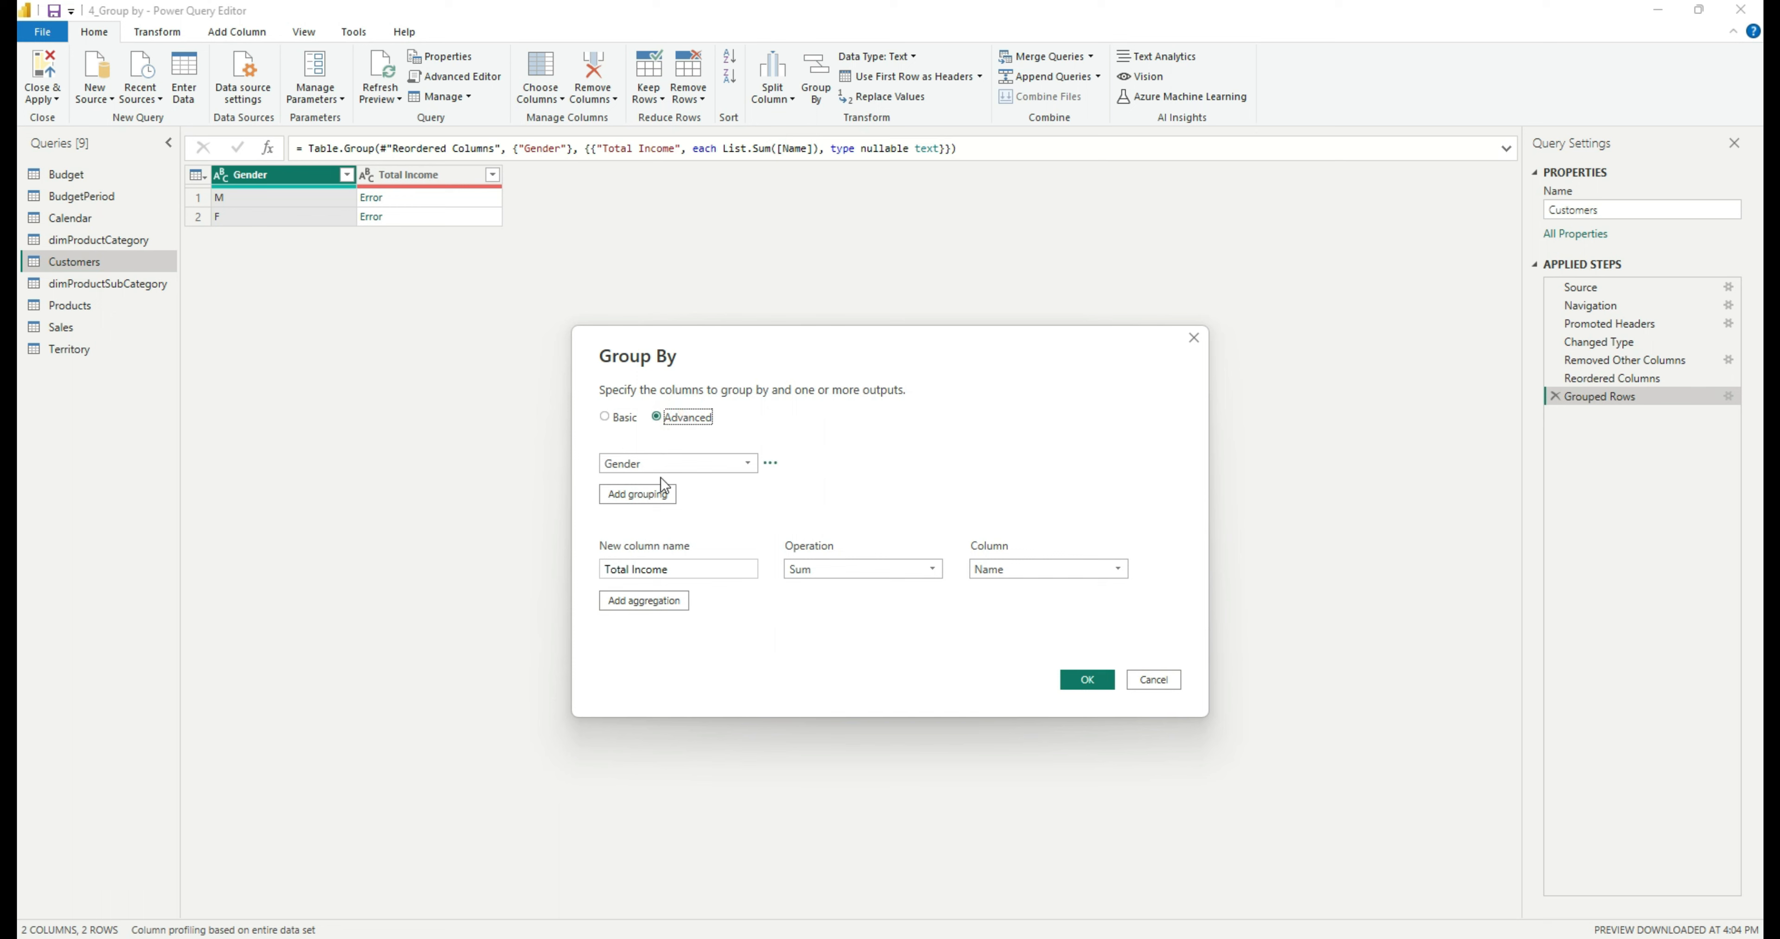
pyautogui.click(636, 494)
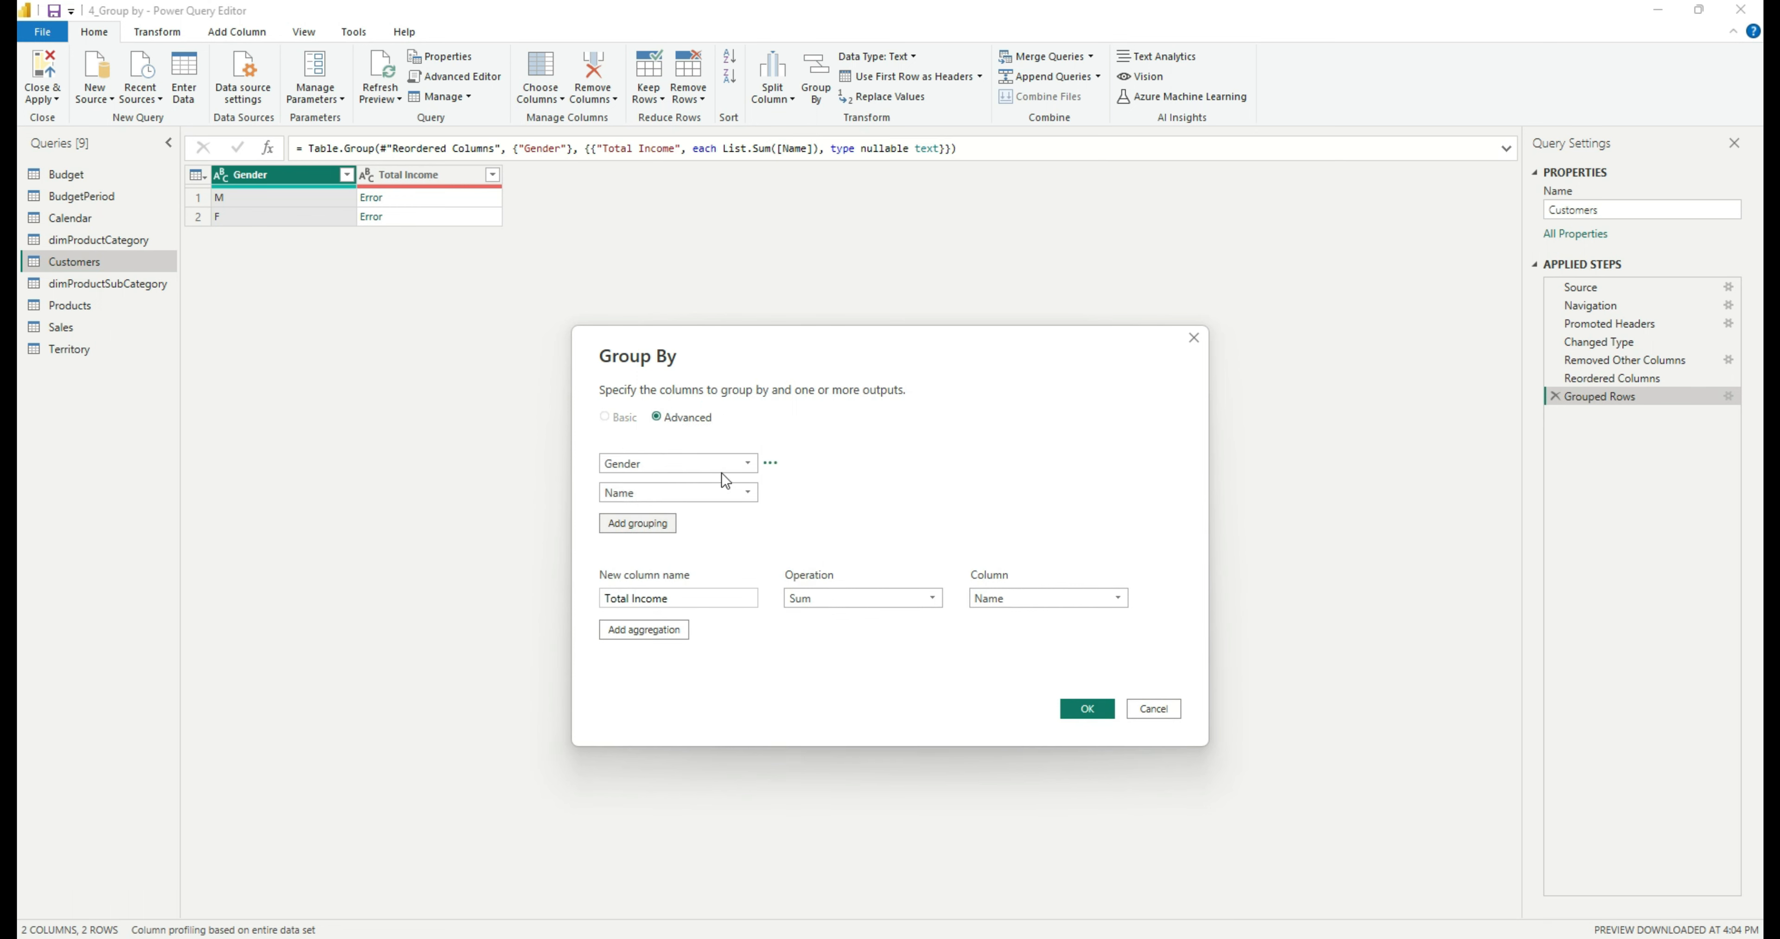
pyautogui.click(1153, 708)
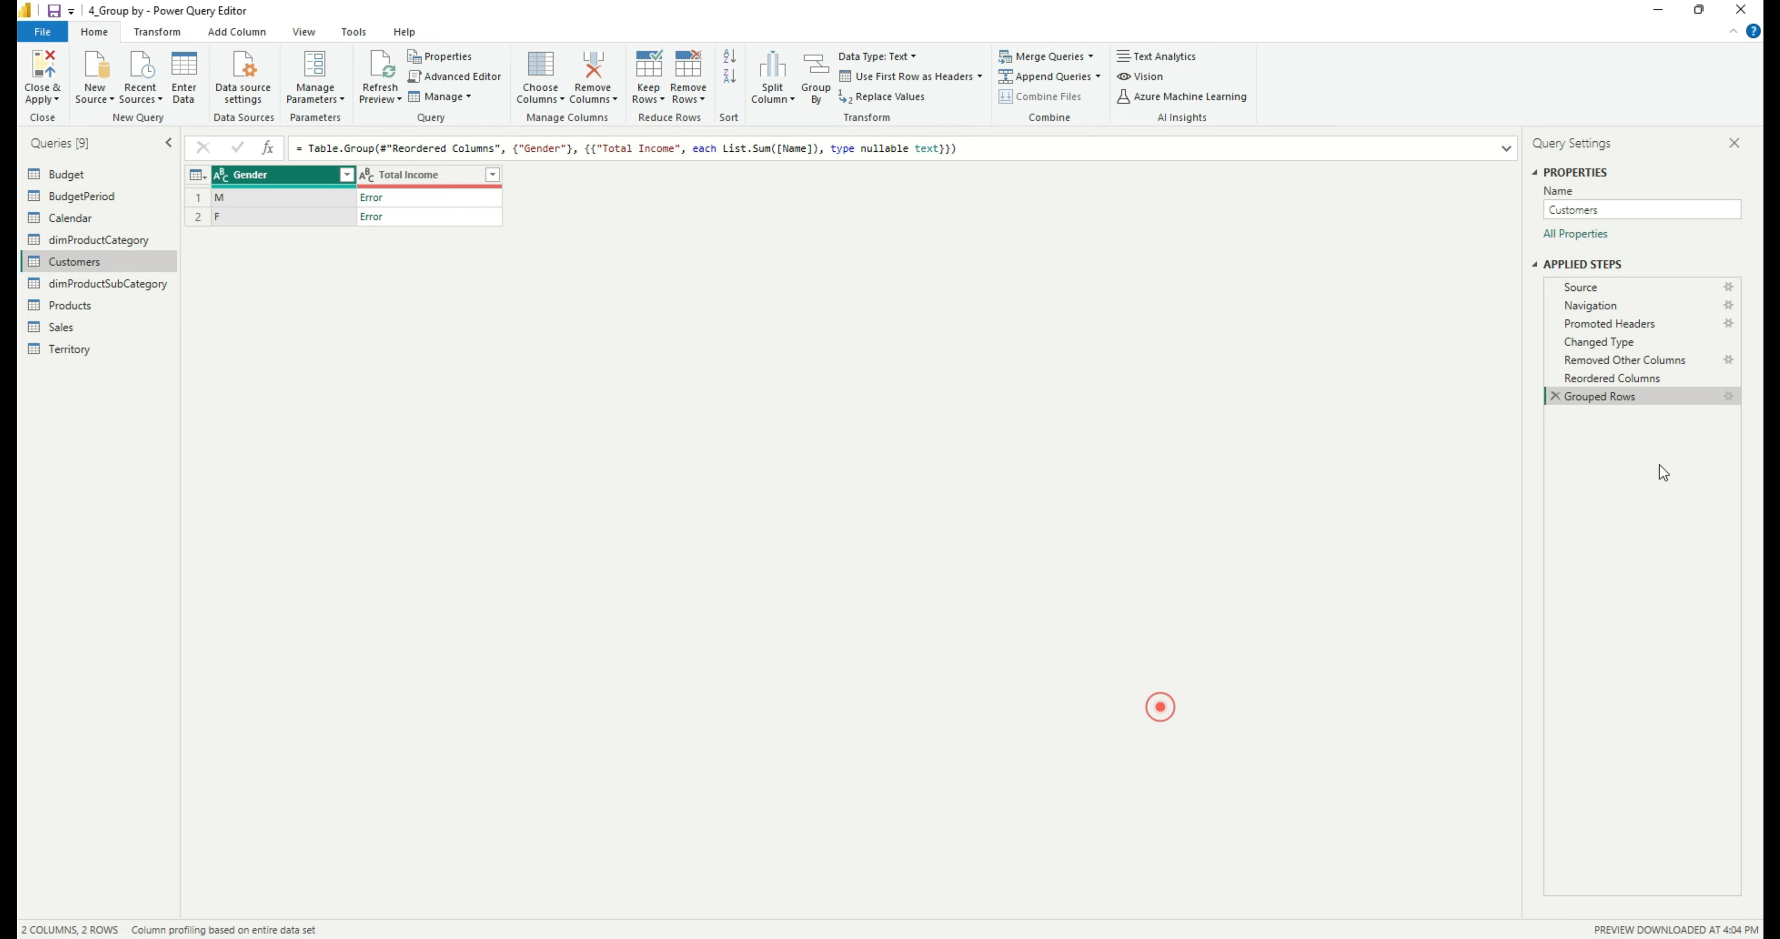
# Remove the Grouped Rows step from the Customers query.
pyautogui.click(1554, 396)
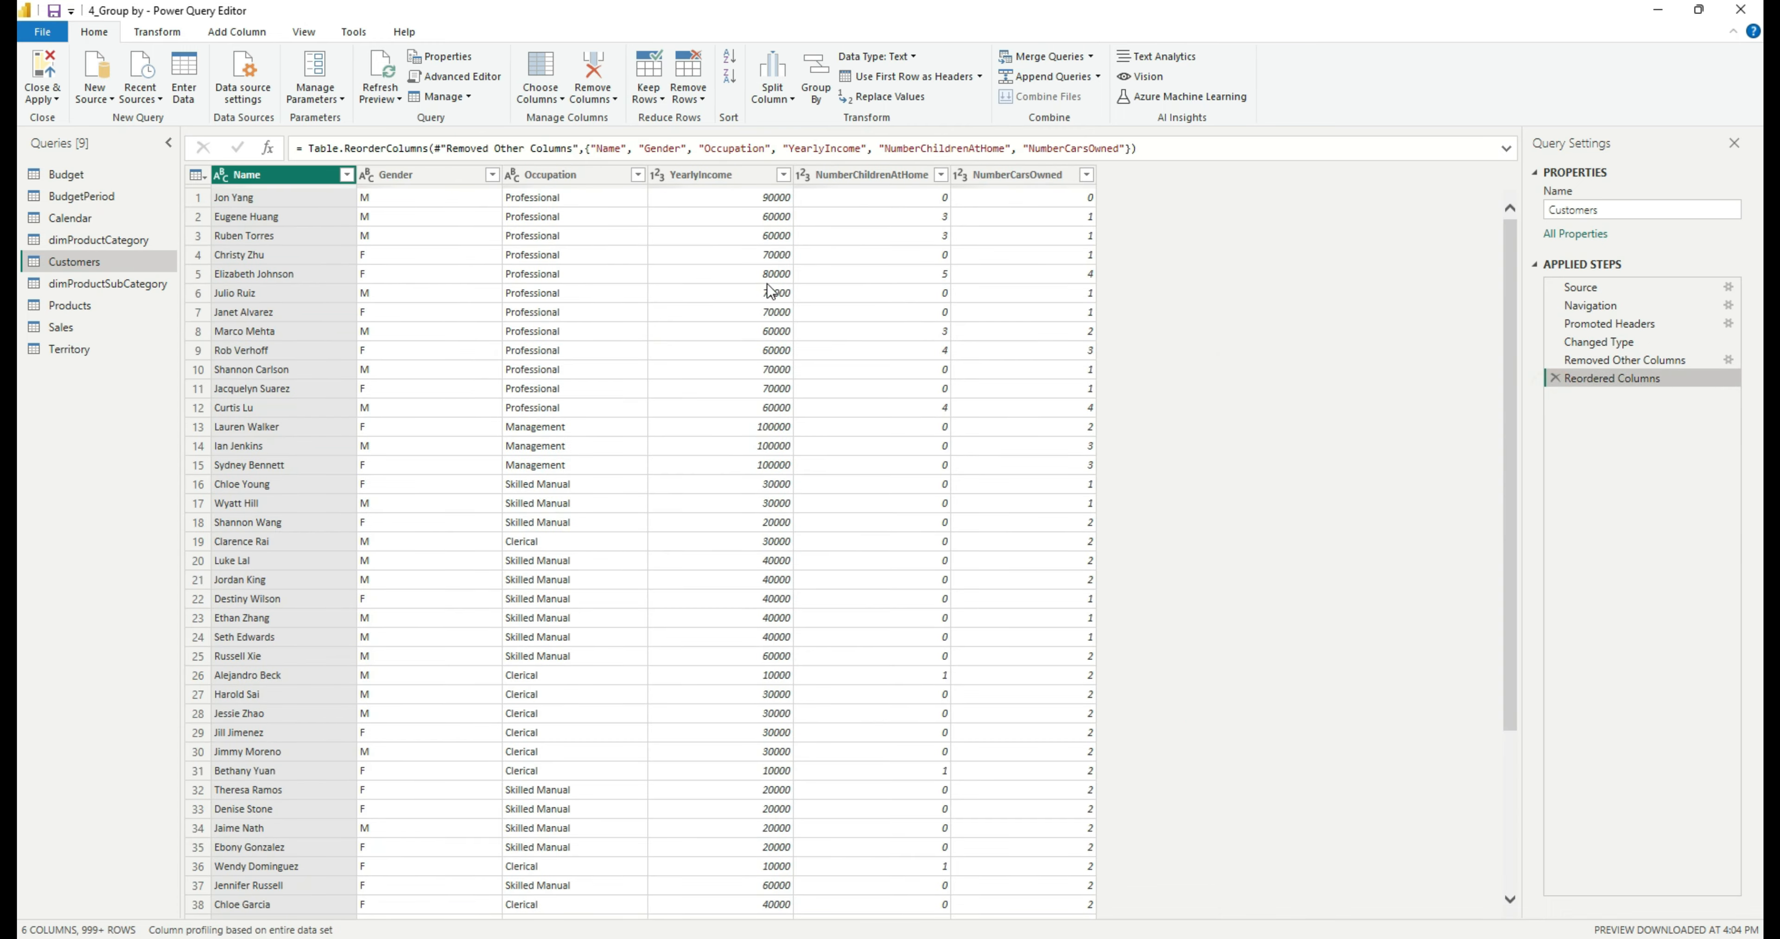
# Set up an advanced Group By on Customers with Occupation and Gender as the grouping columns.
pyautogui.click(584, 177)
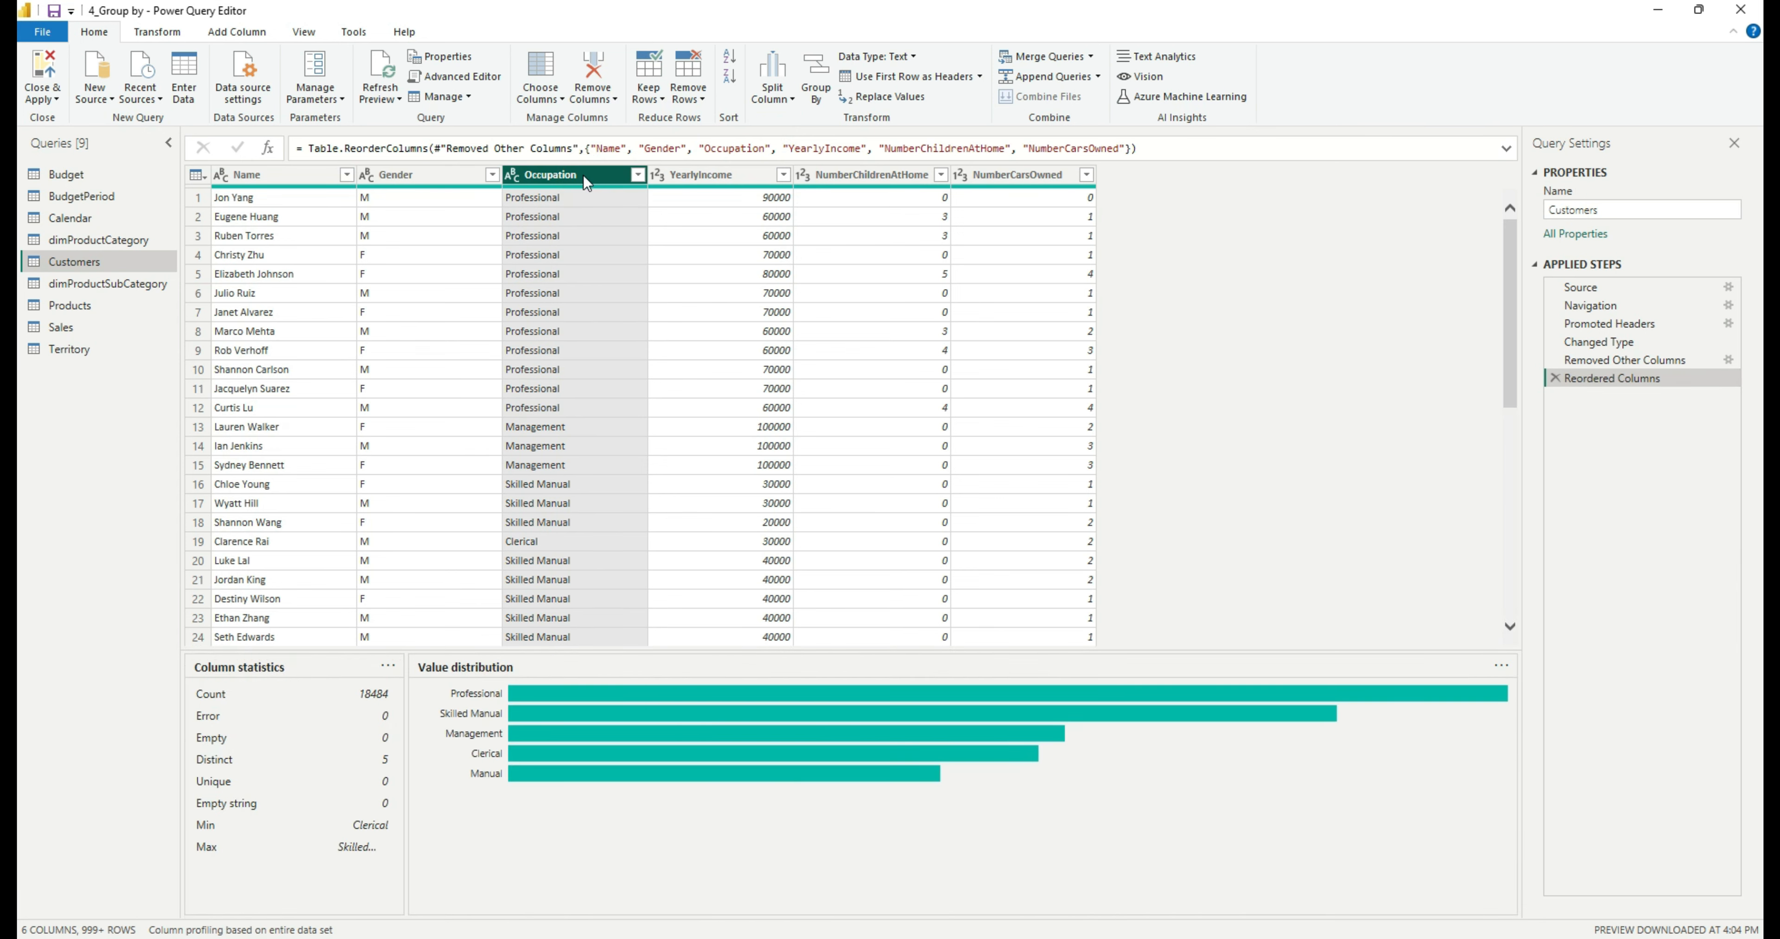
pyautogui.click(819, 101)
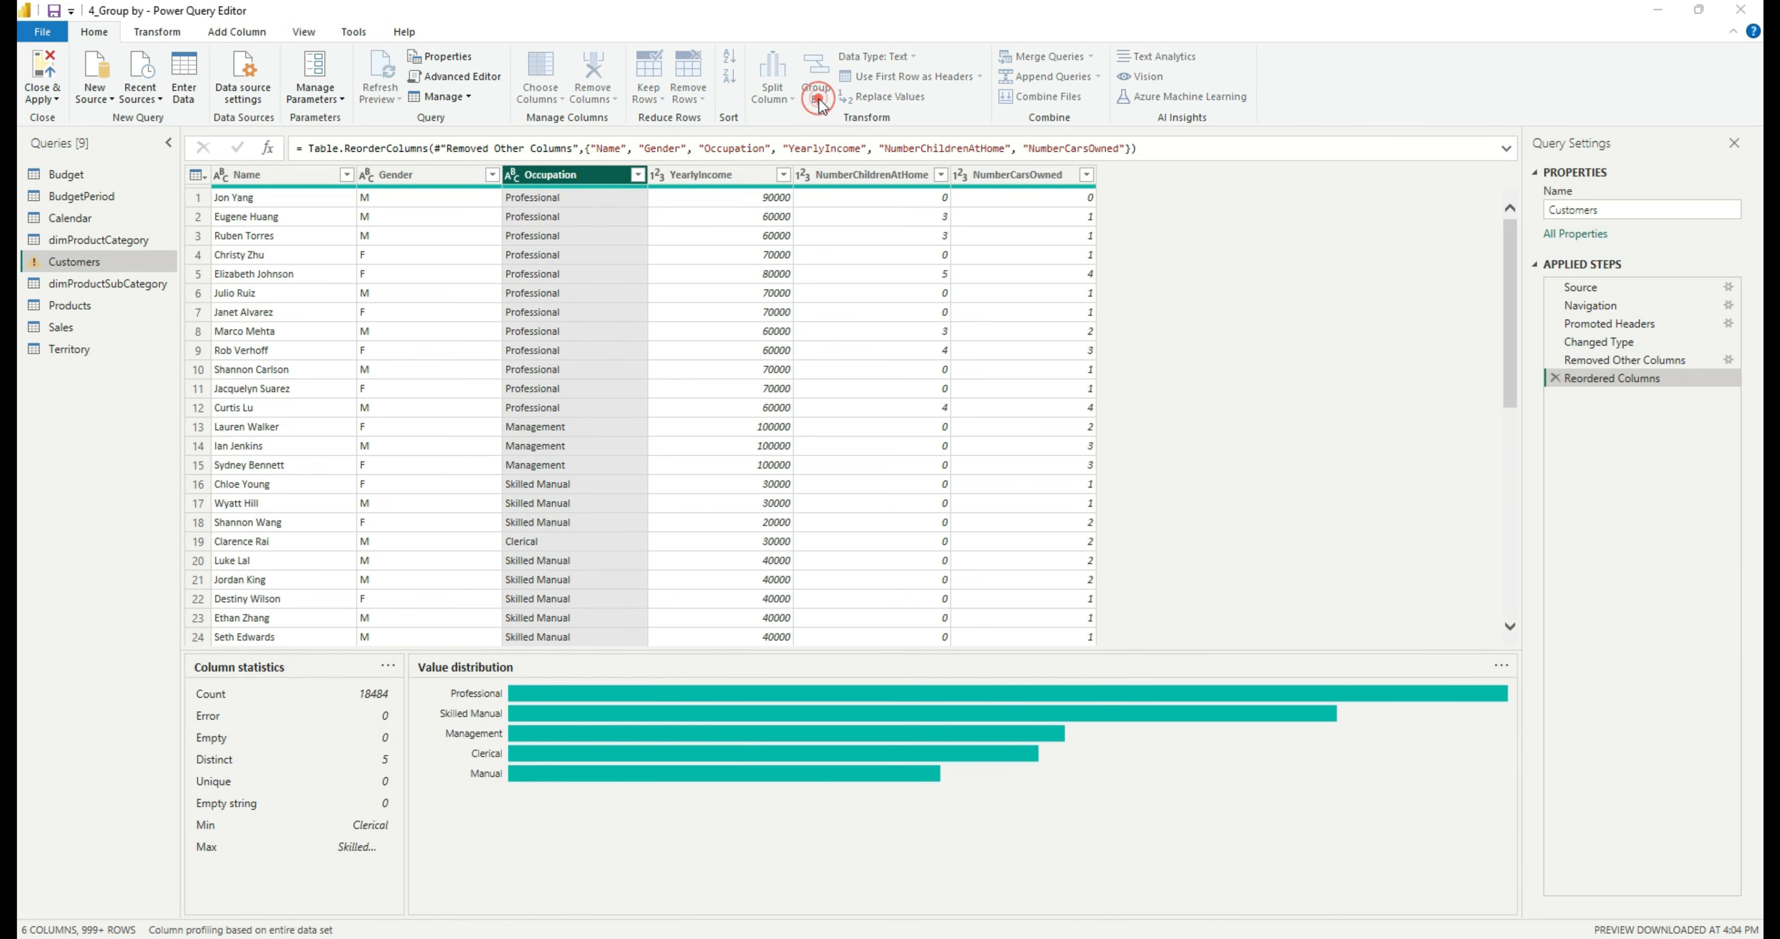
pyautogui.click(694, 417)
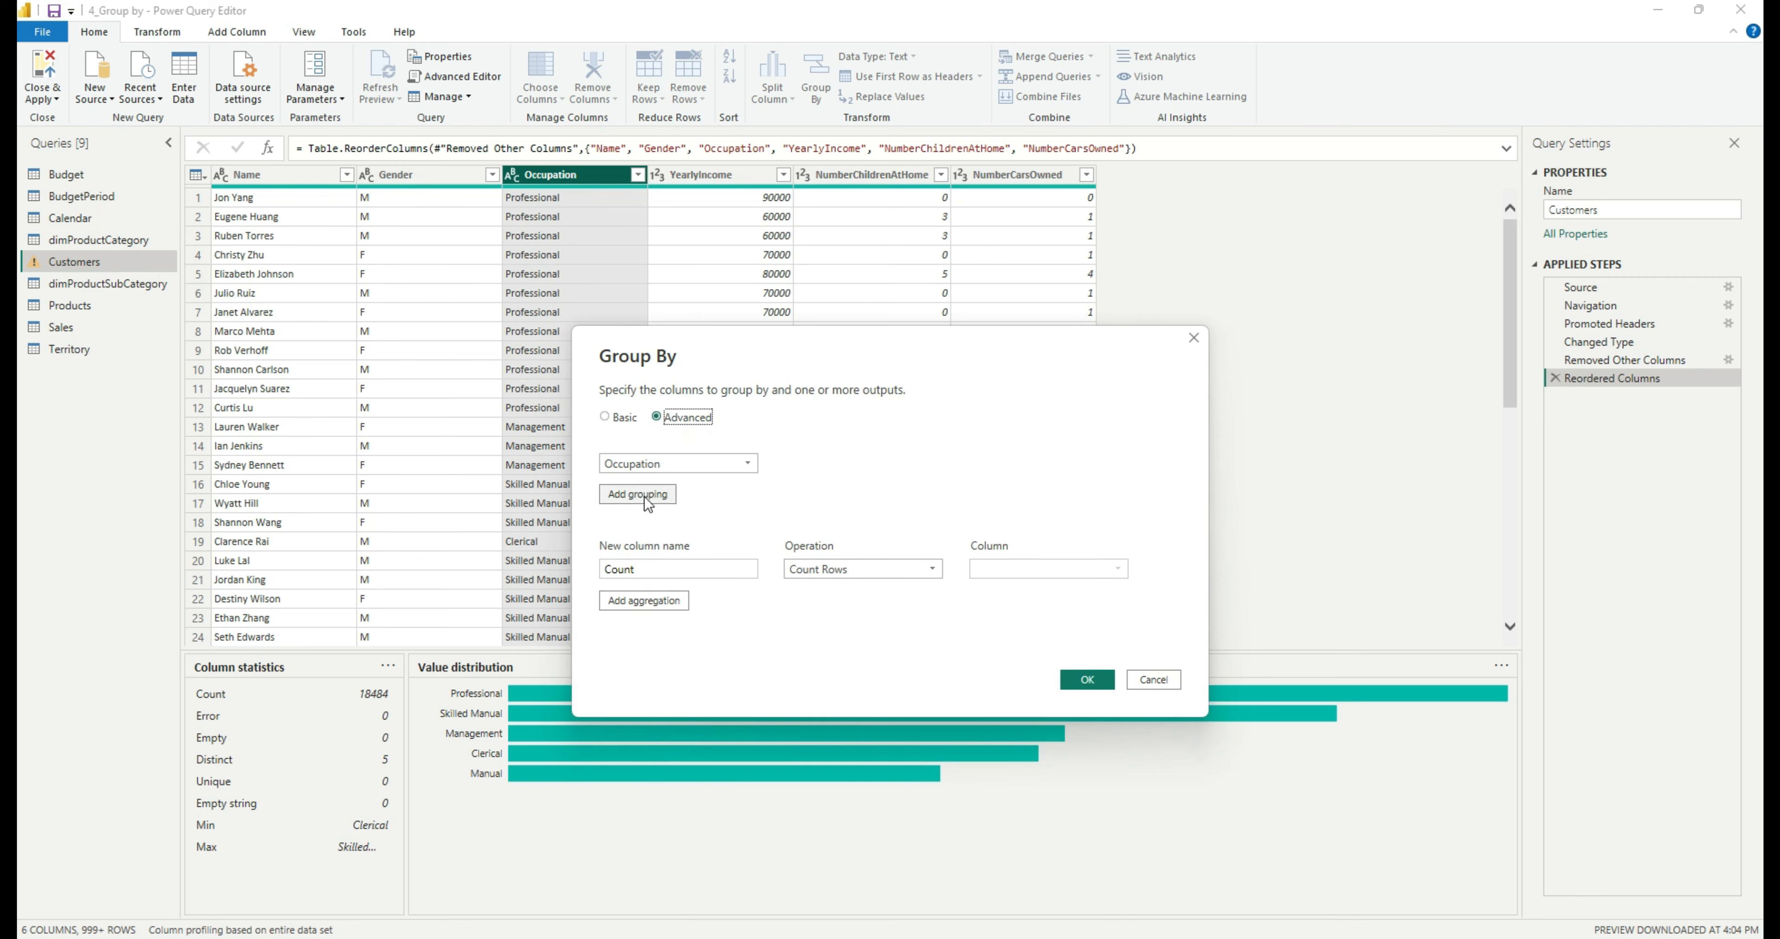
pyautogui.click(643, 496)
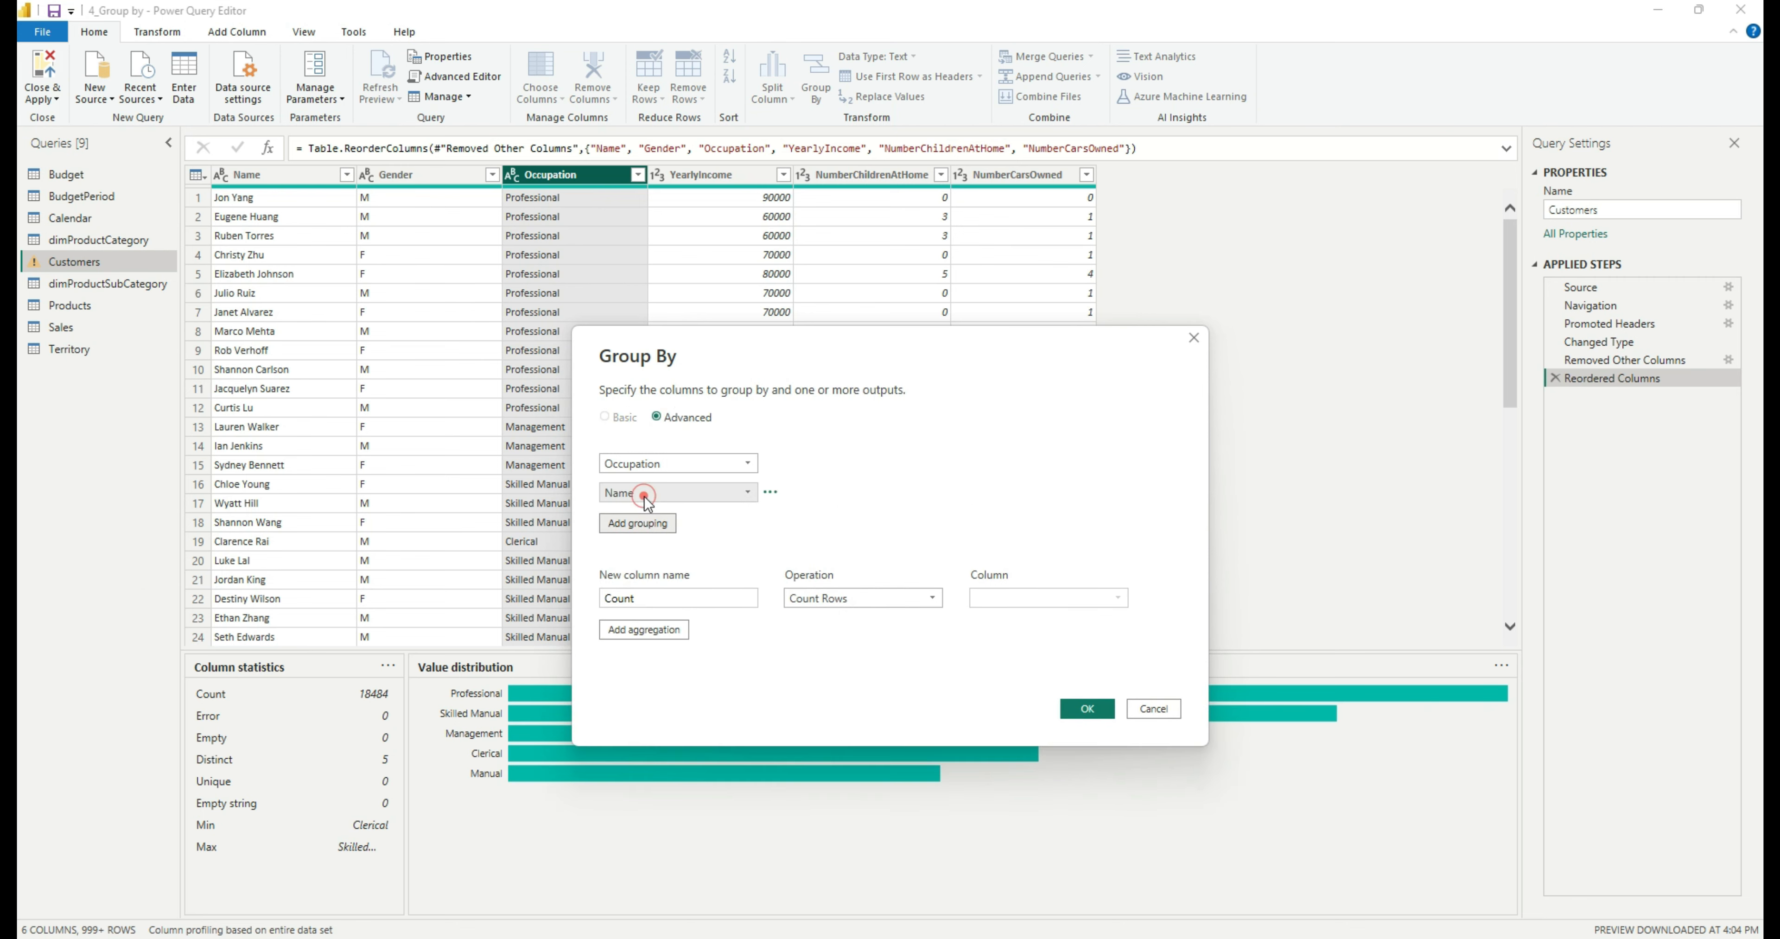
pyautogui.click(676, 493)
pyautogui.click(649, 531)
pyautogui.click(705, 493)
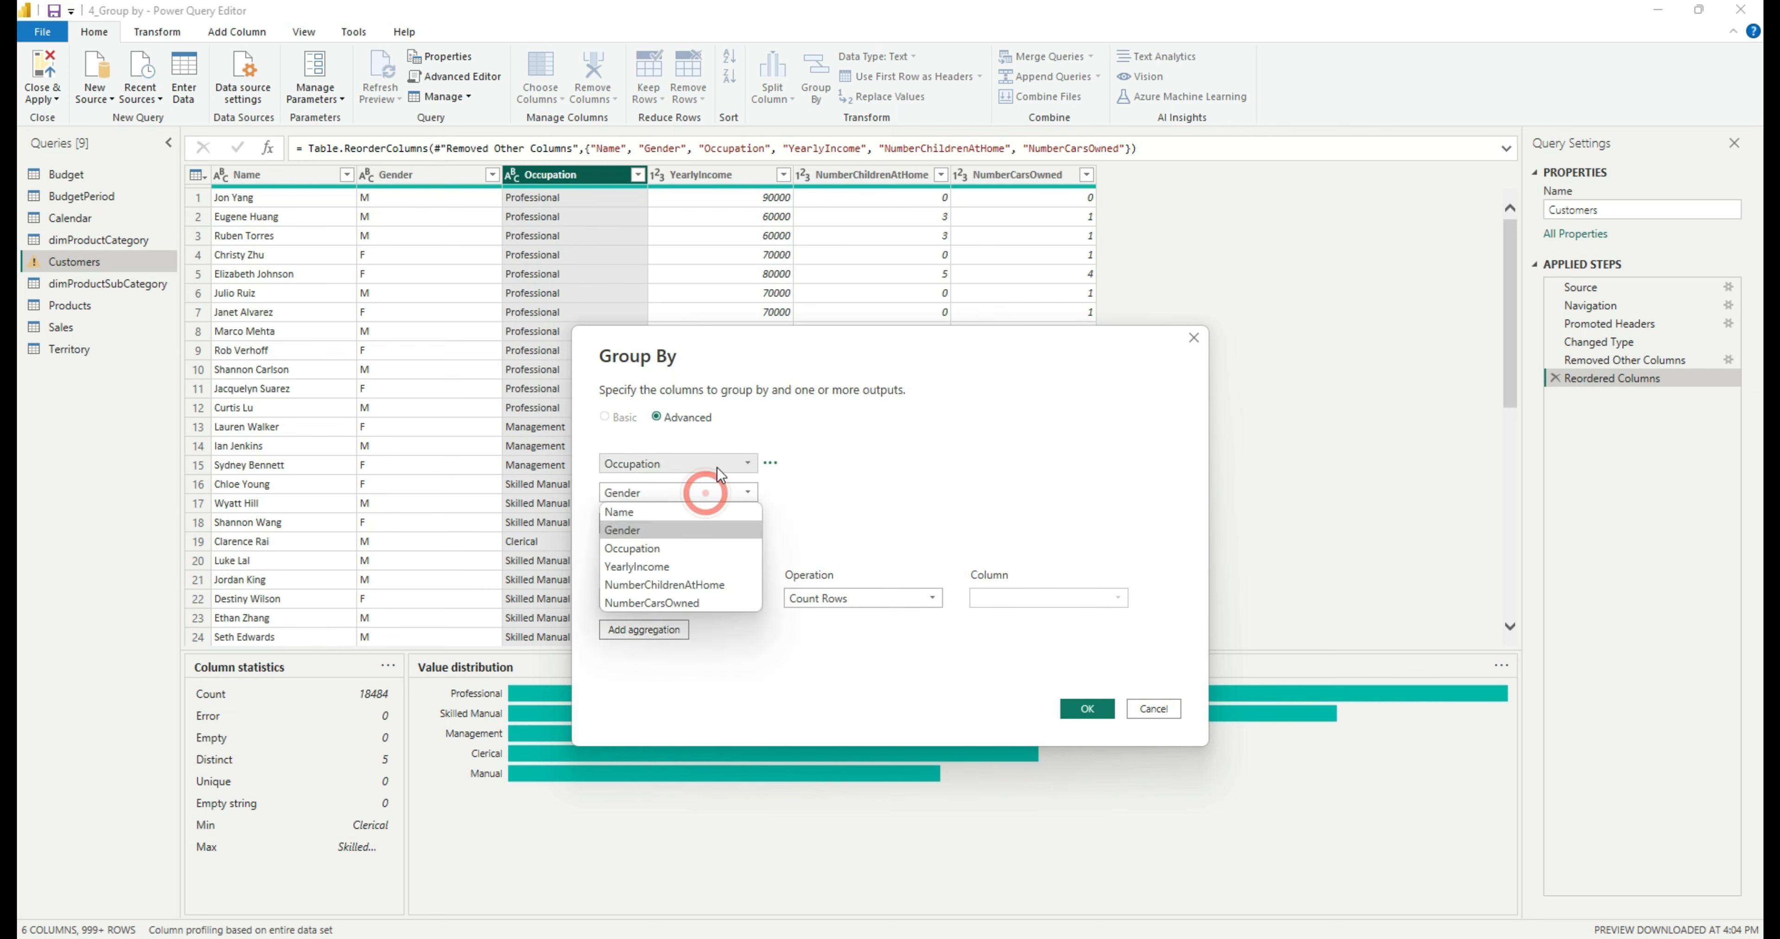
pyautogui.click(862, 494)
pyautogui.click(770, 492)
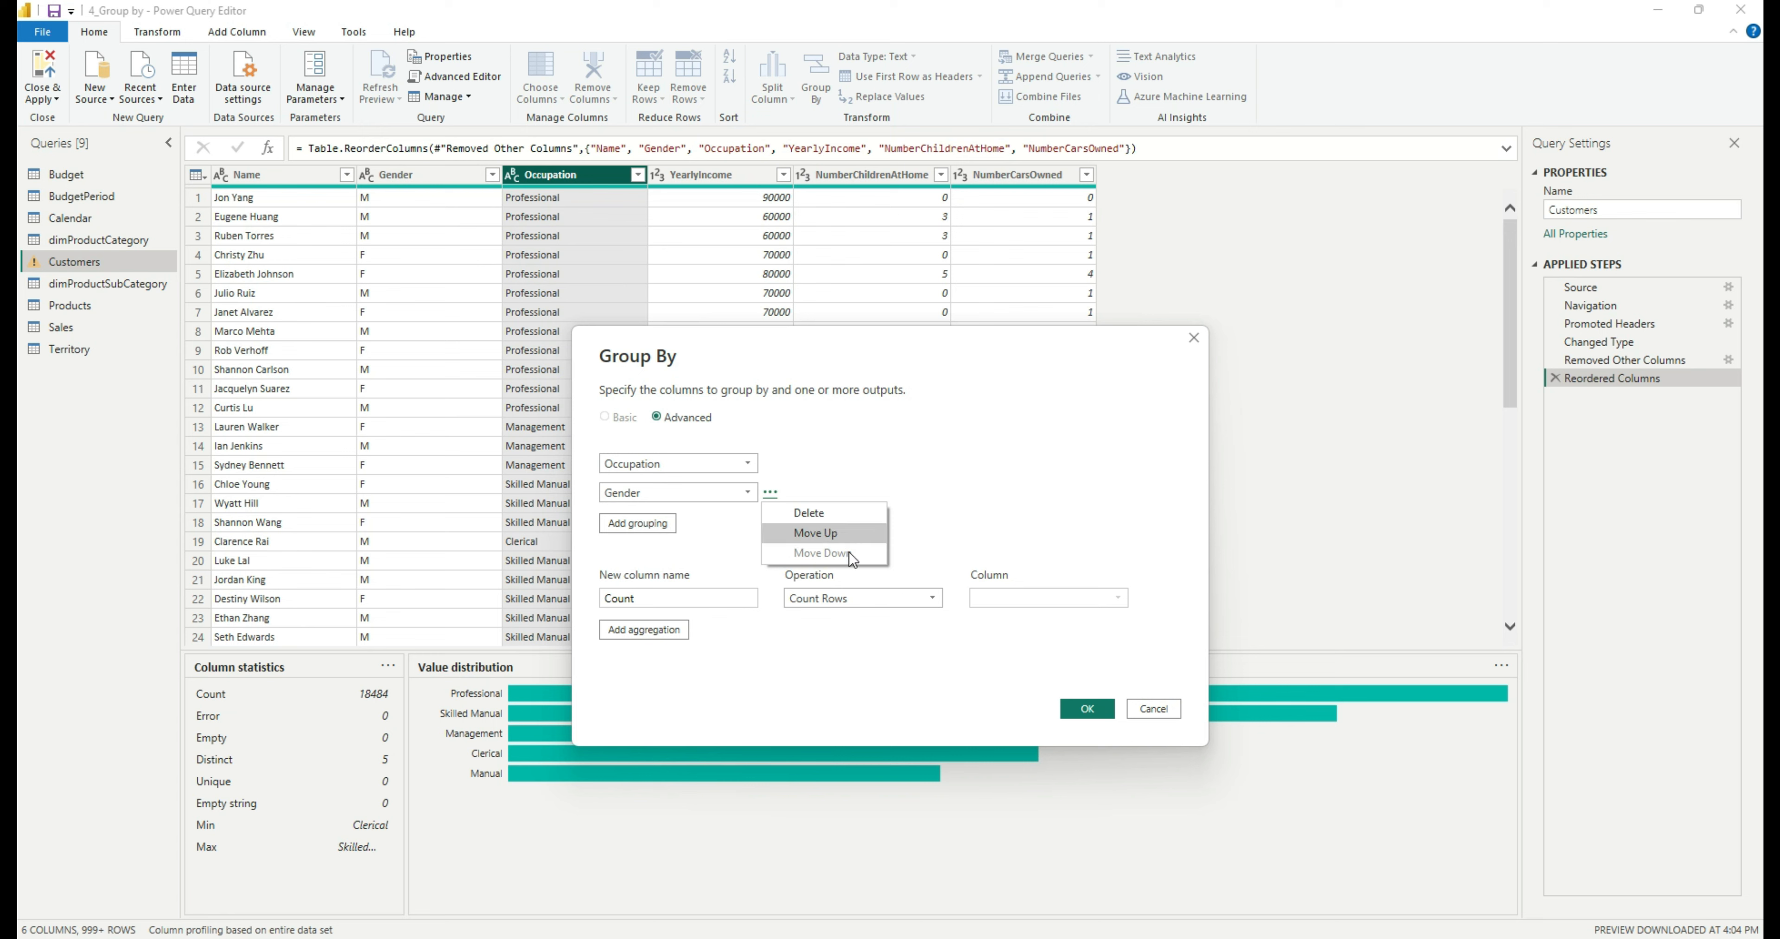
pyautogui.click(879, 466)
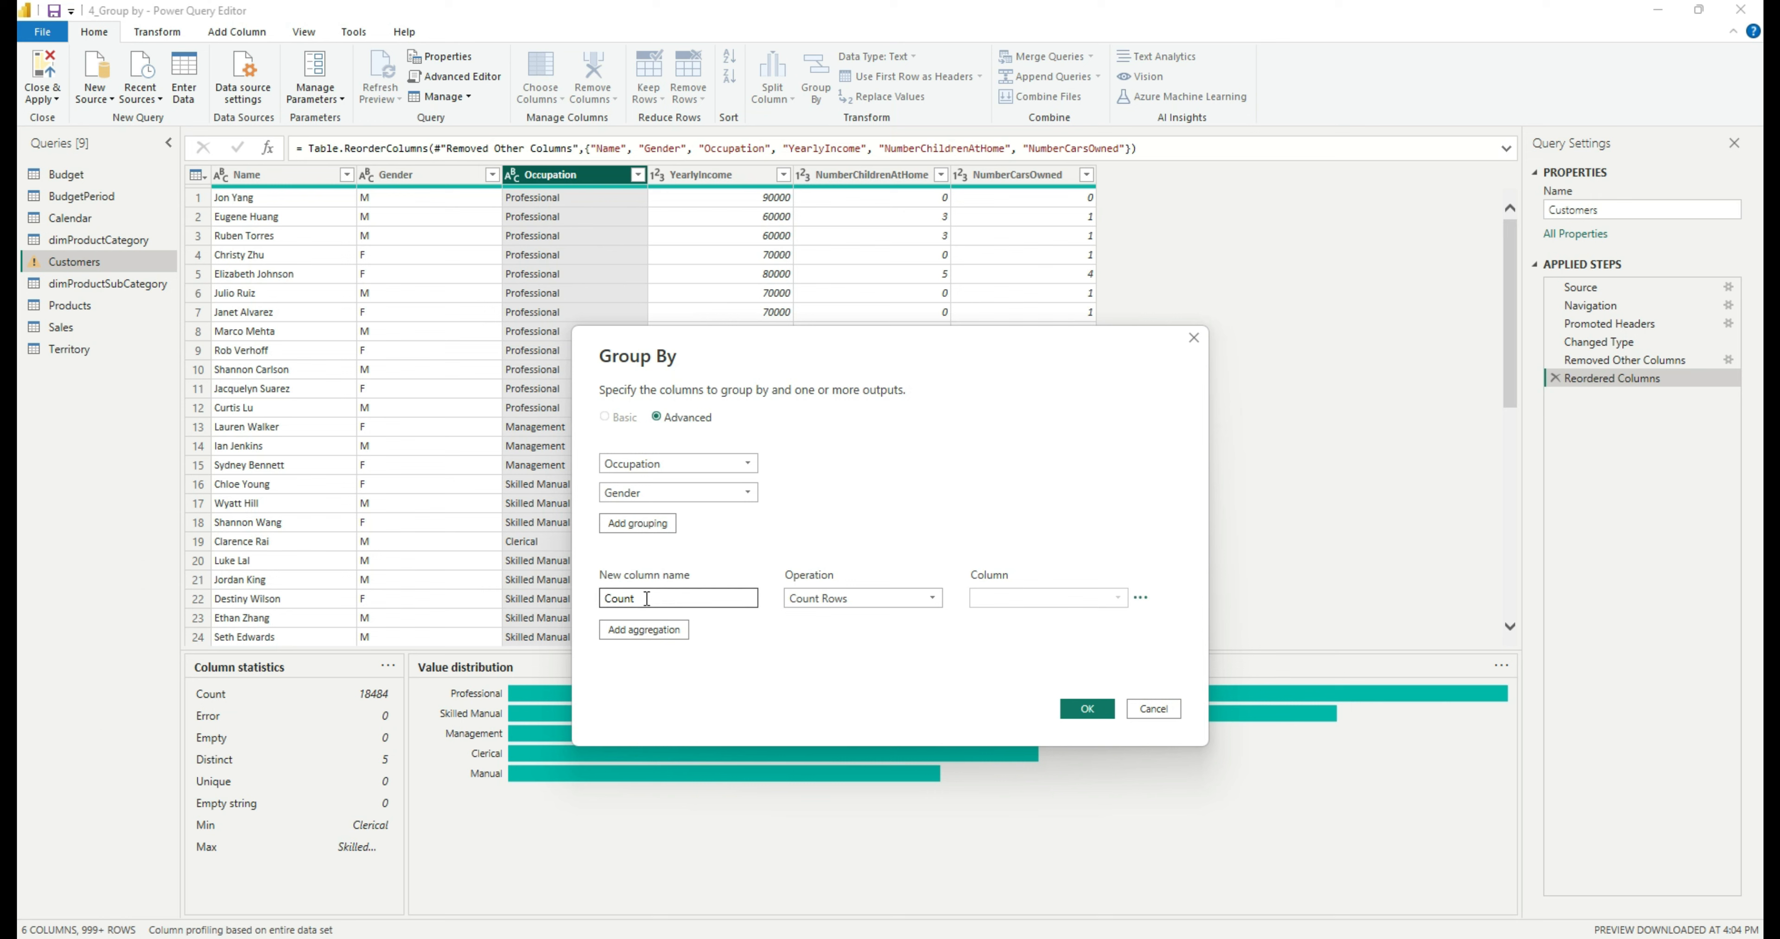
# Define the first aggregation as a column named Total Income using the Sum of YearlyIncome.
pyautogui.moveTo(646, 598); pyautogui.dragTo(551, 600)
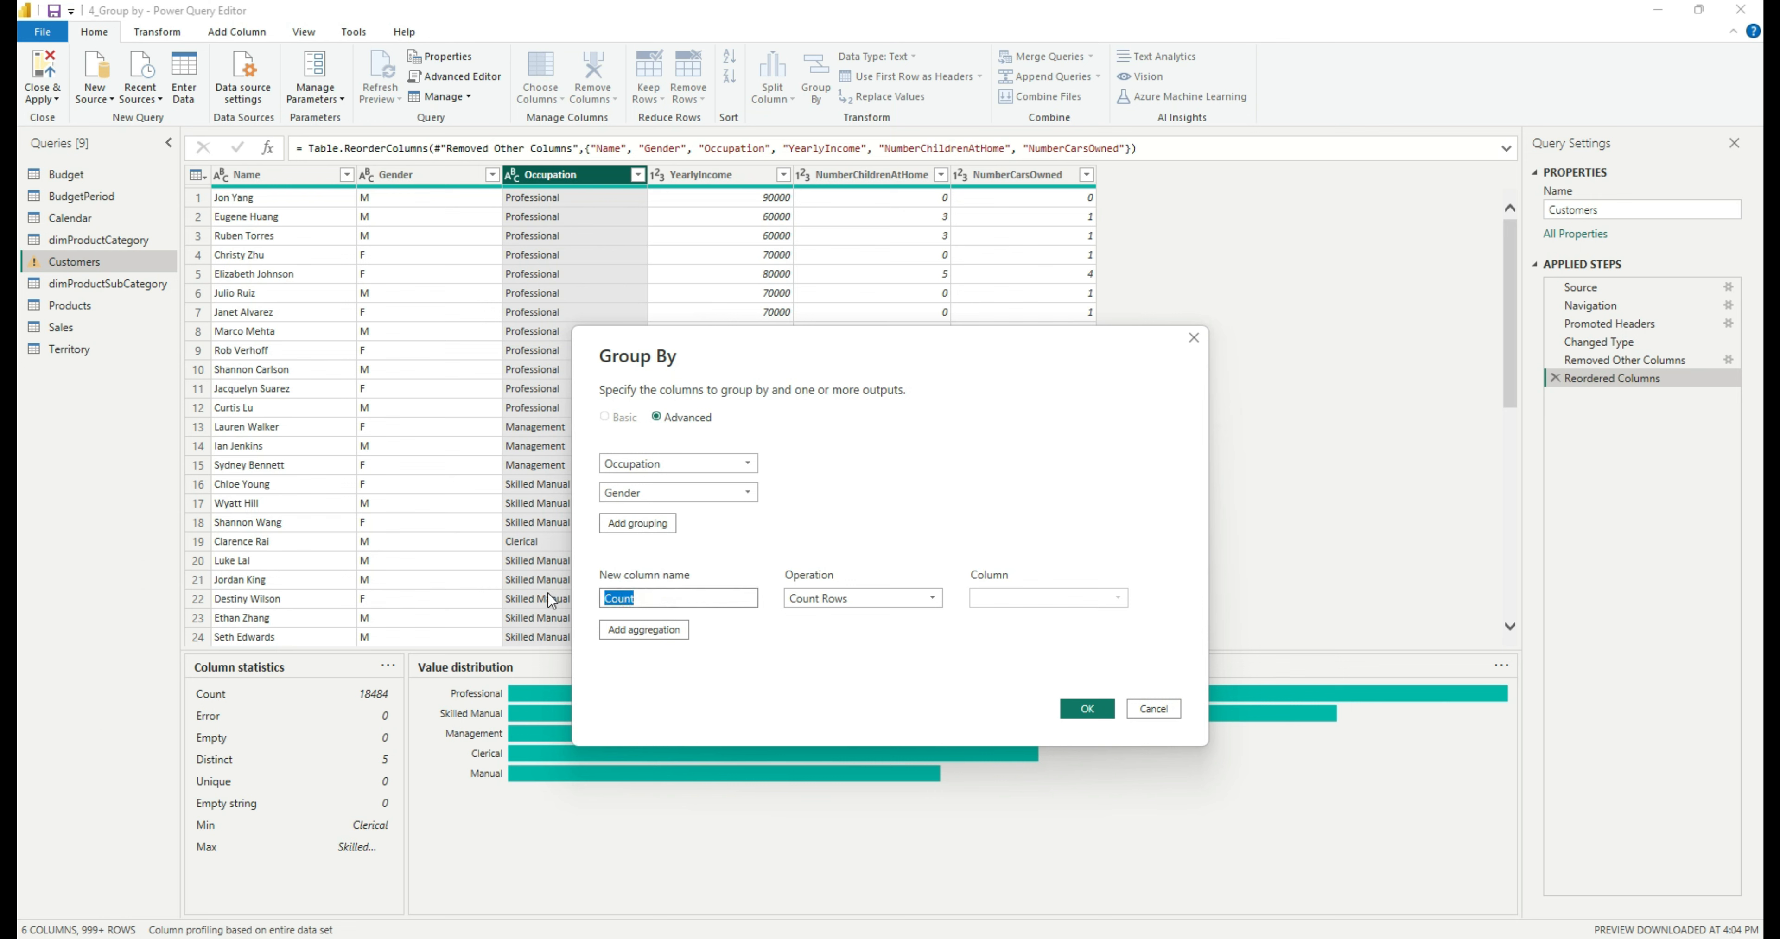
pyautogui.write('Total U')
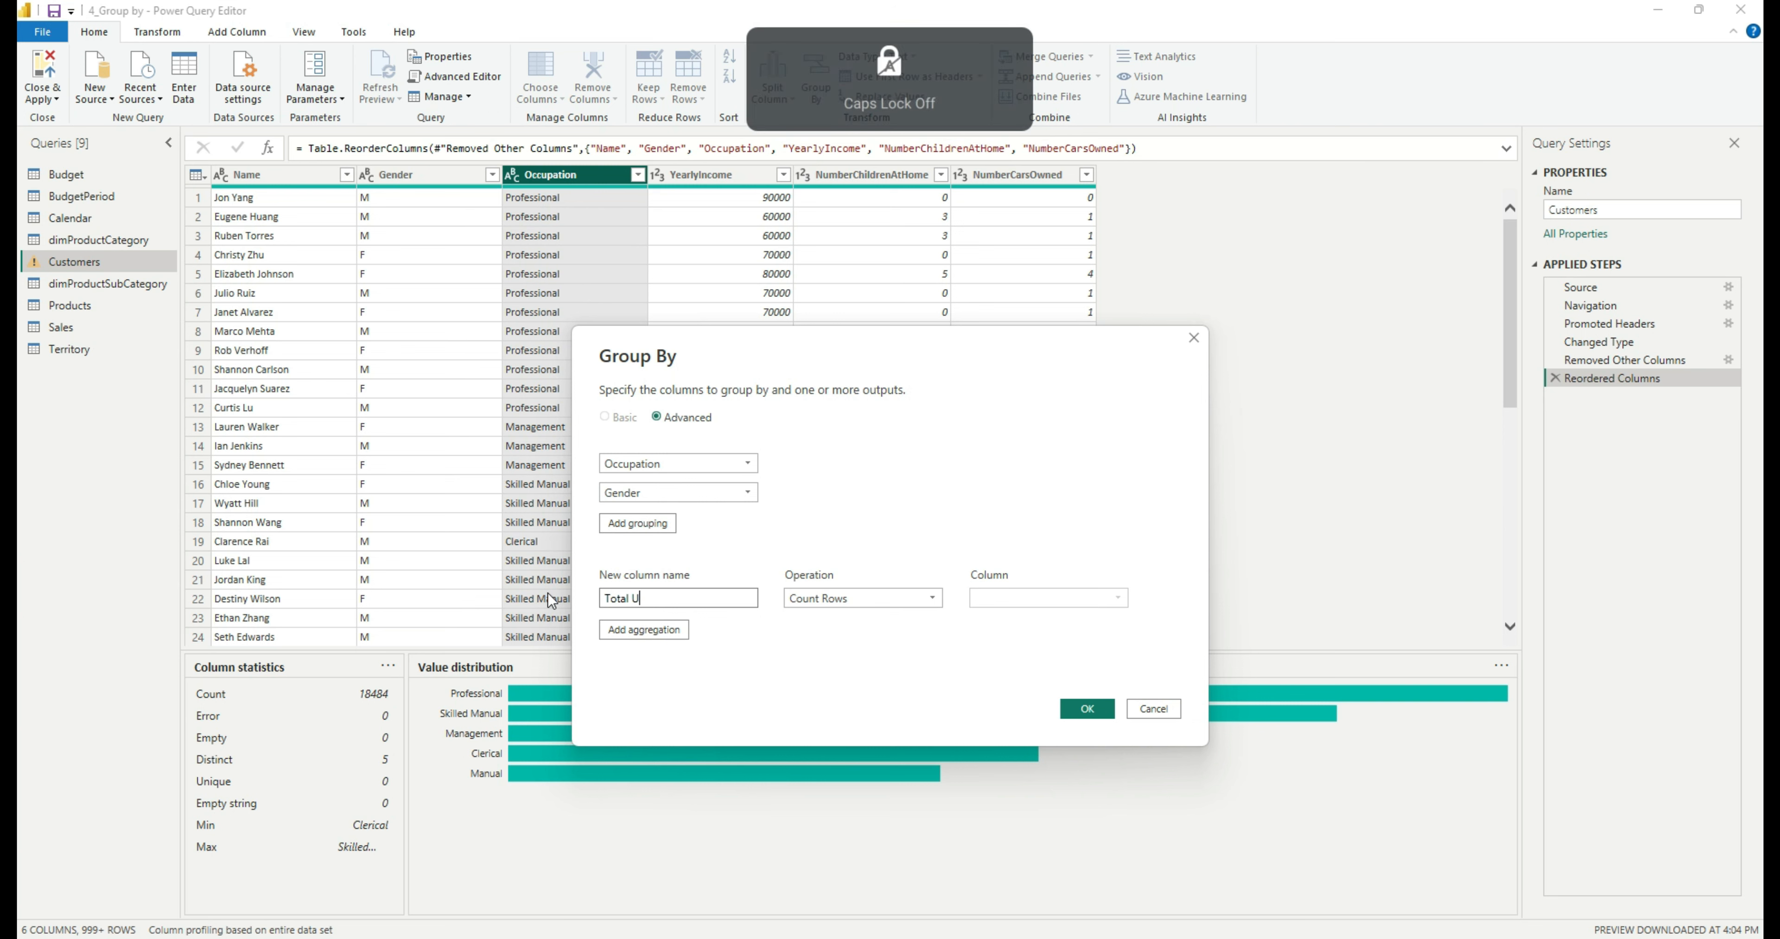
pyautogui.press('capslock')
pyautogui.write('Income')
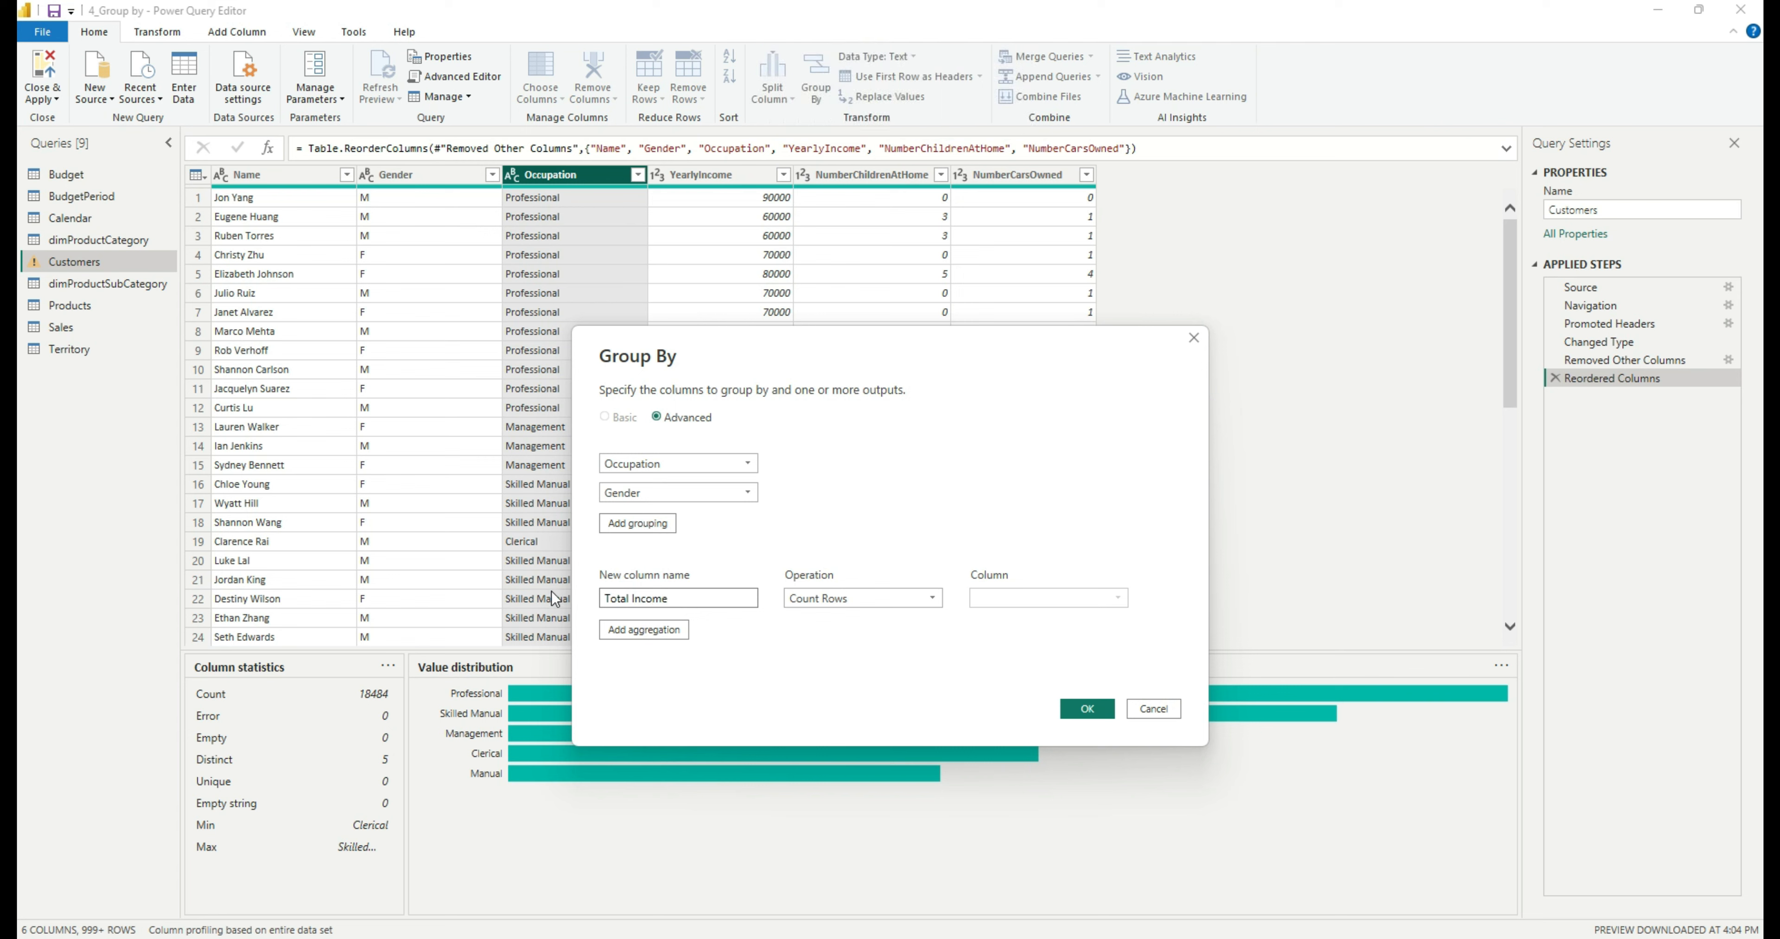
pyautogui.click(832, 595)
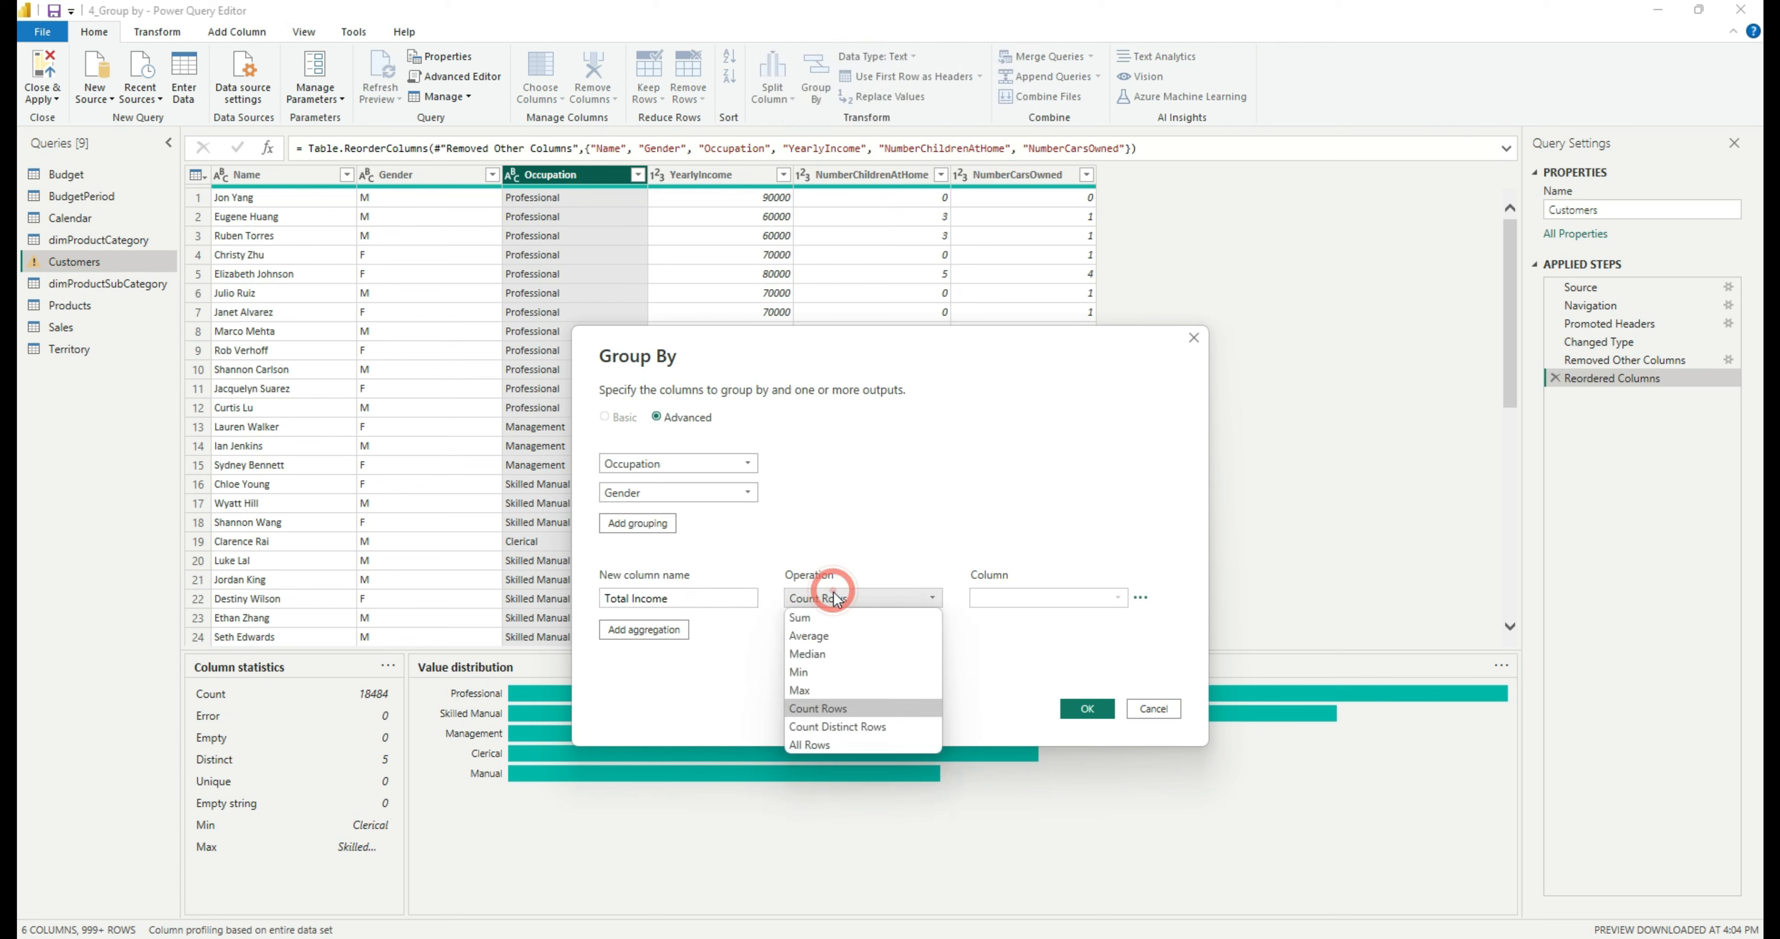
pyautogui.click(839, 619)
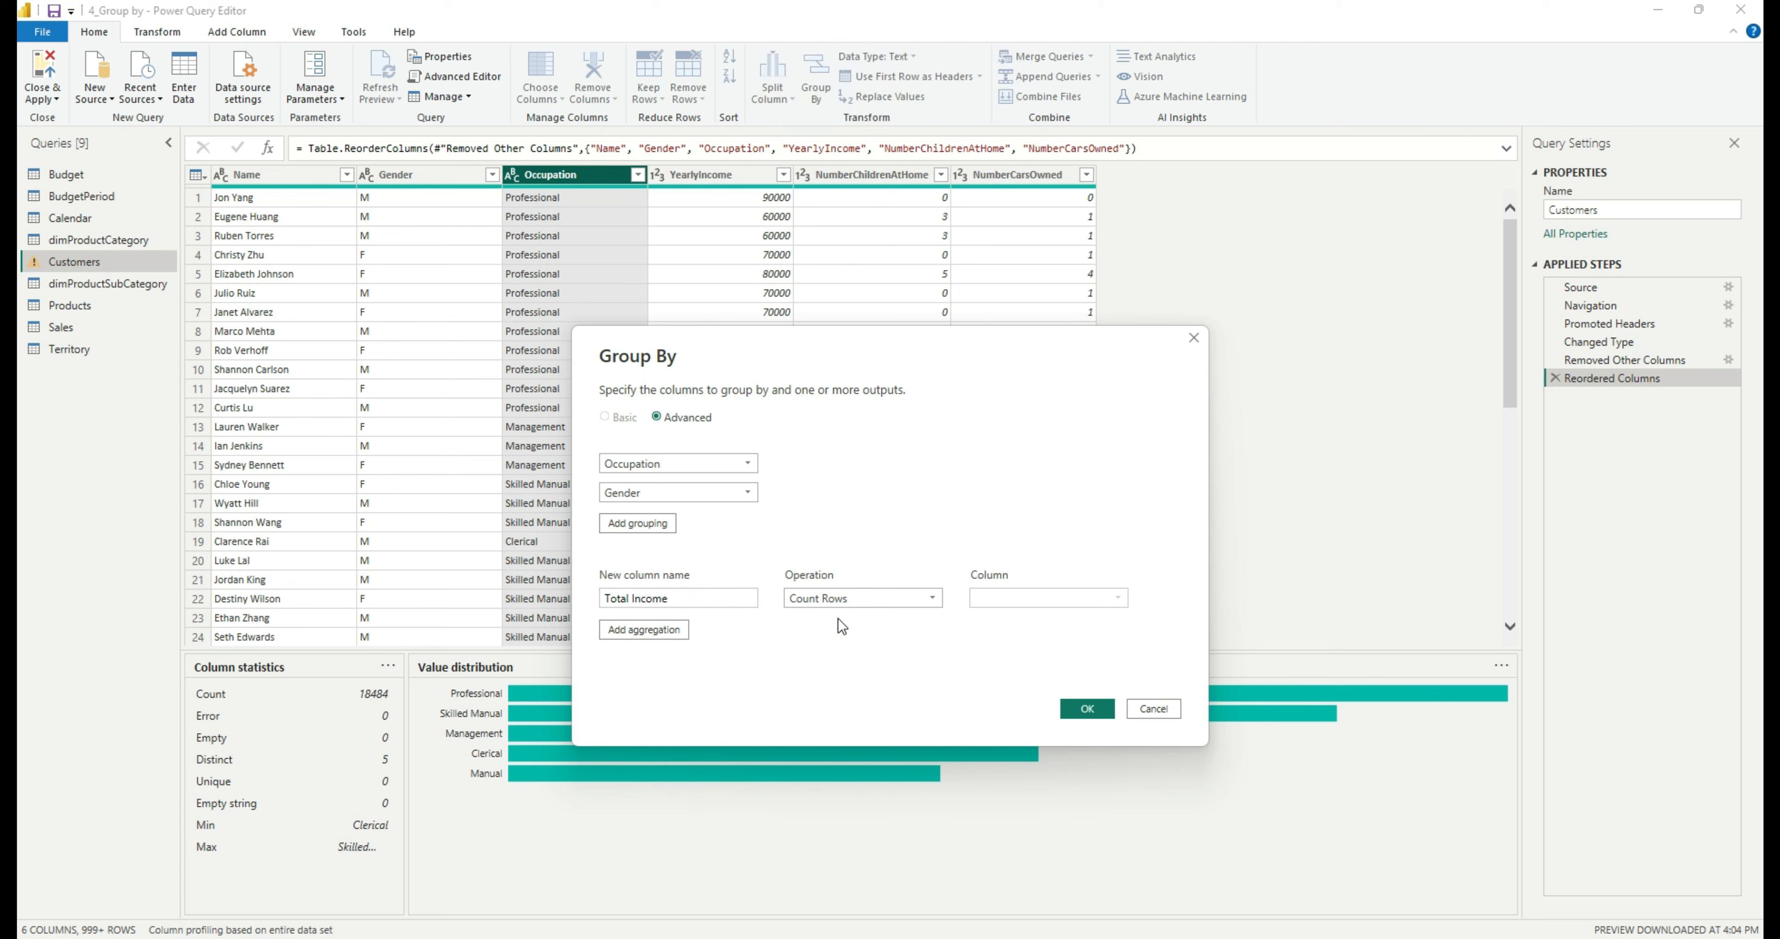
pyautogui.click(1054, 603)
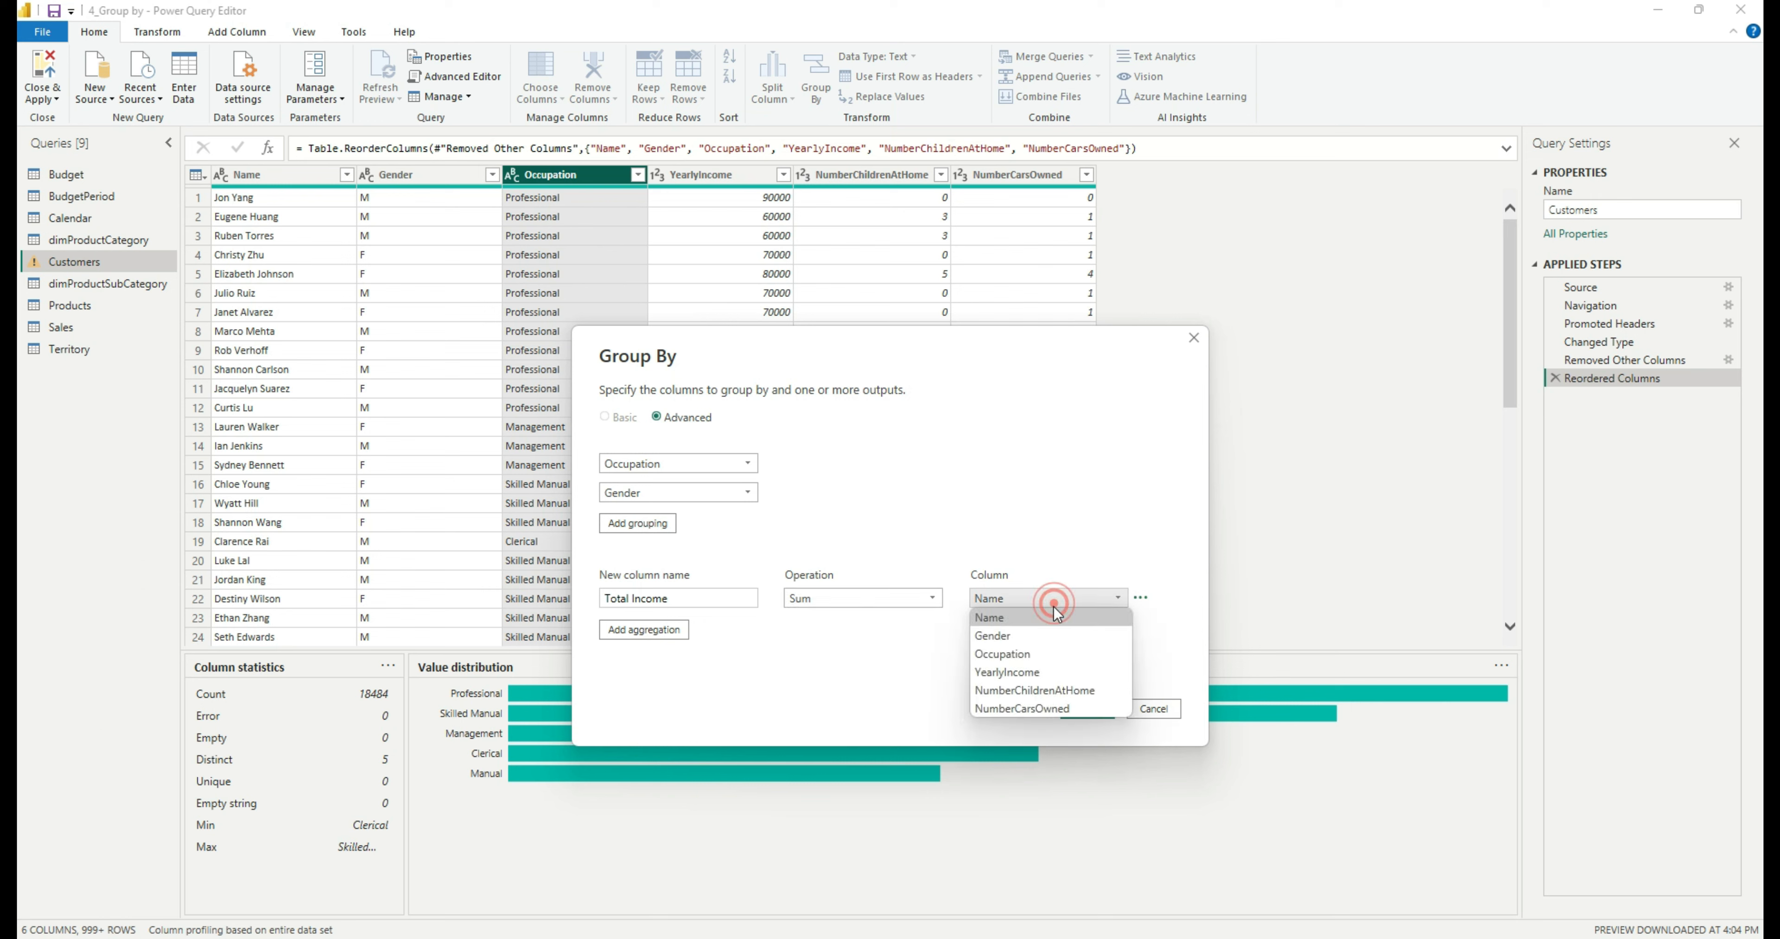
pyautogui.click(1041, 679)
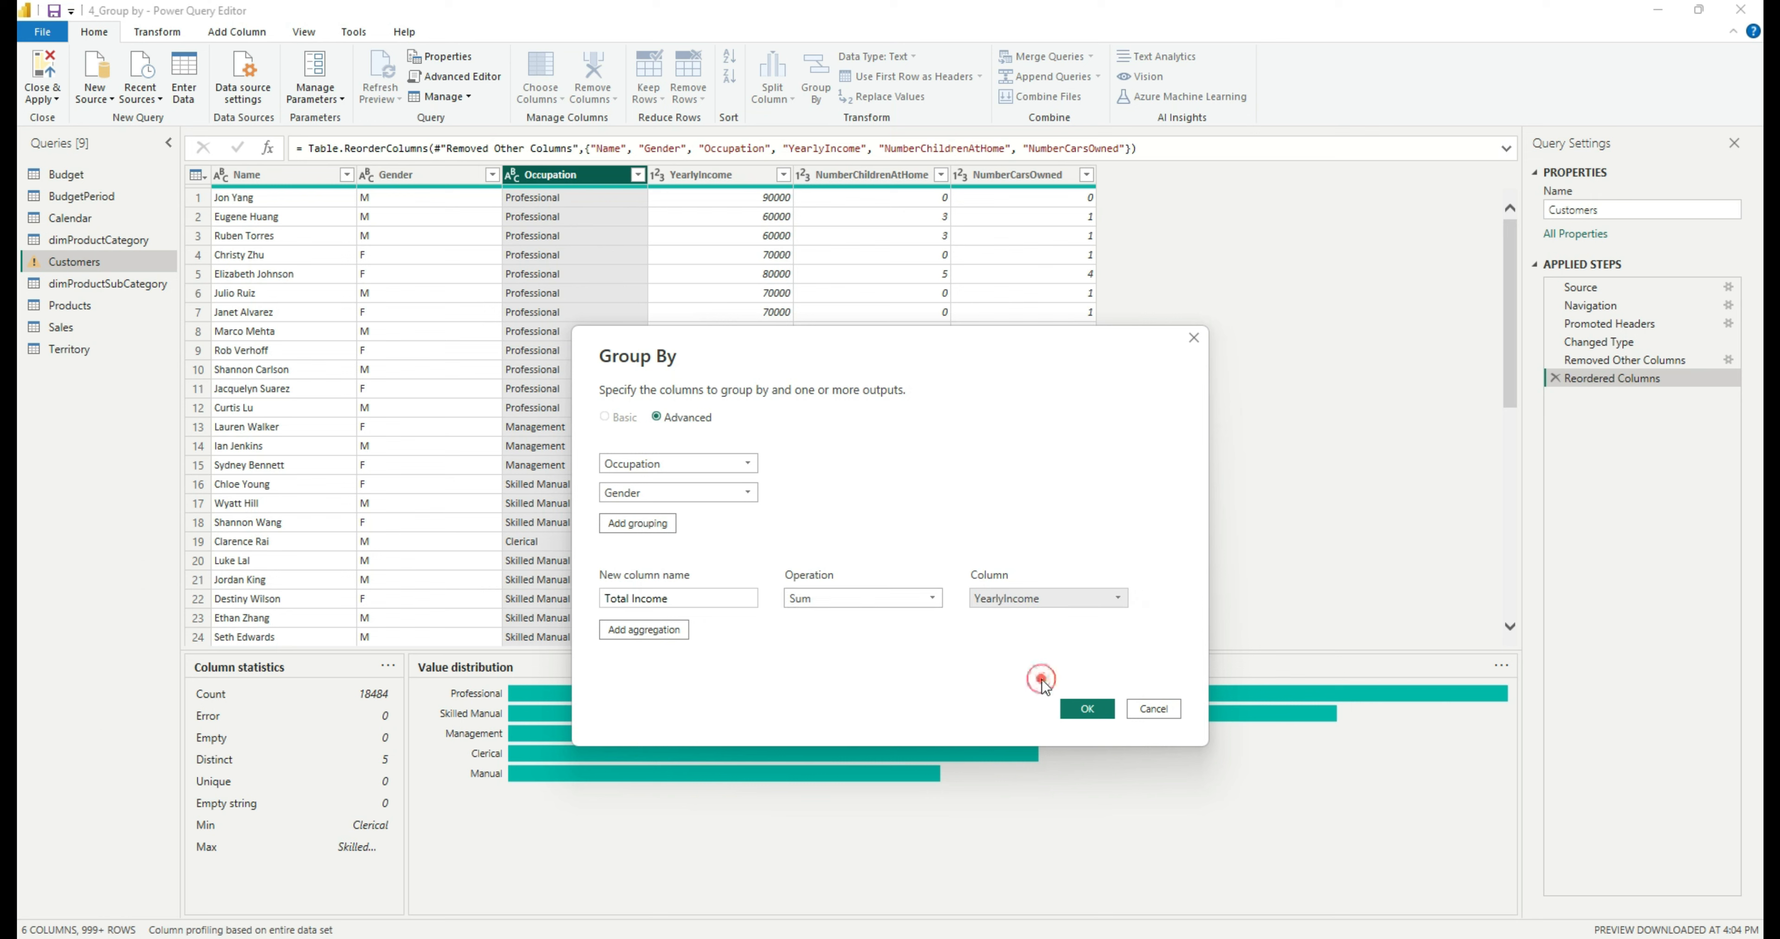
# Add a second aggregation named Max Income that returns the Max of YearlyIncome.
pyautogui.click(655, 630)
pyautogui.click(698, 627)
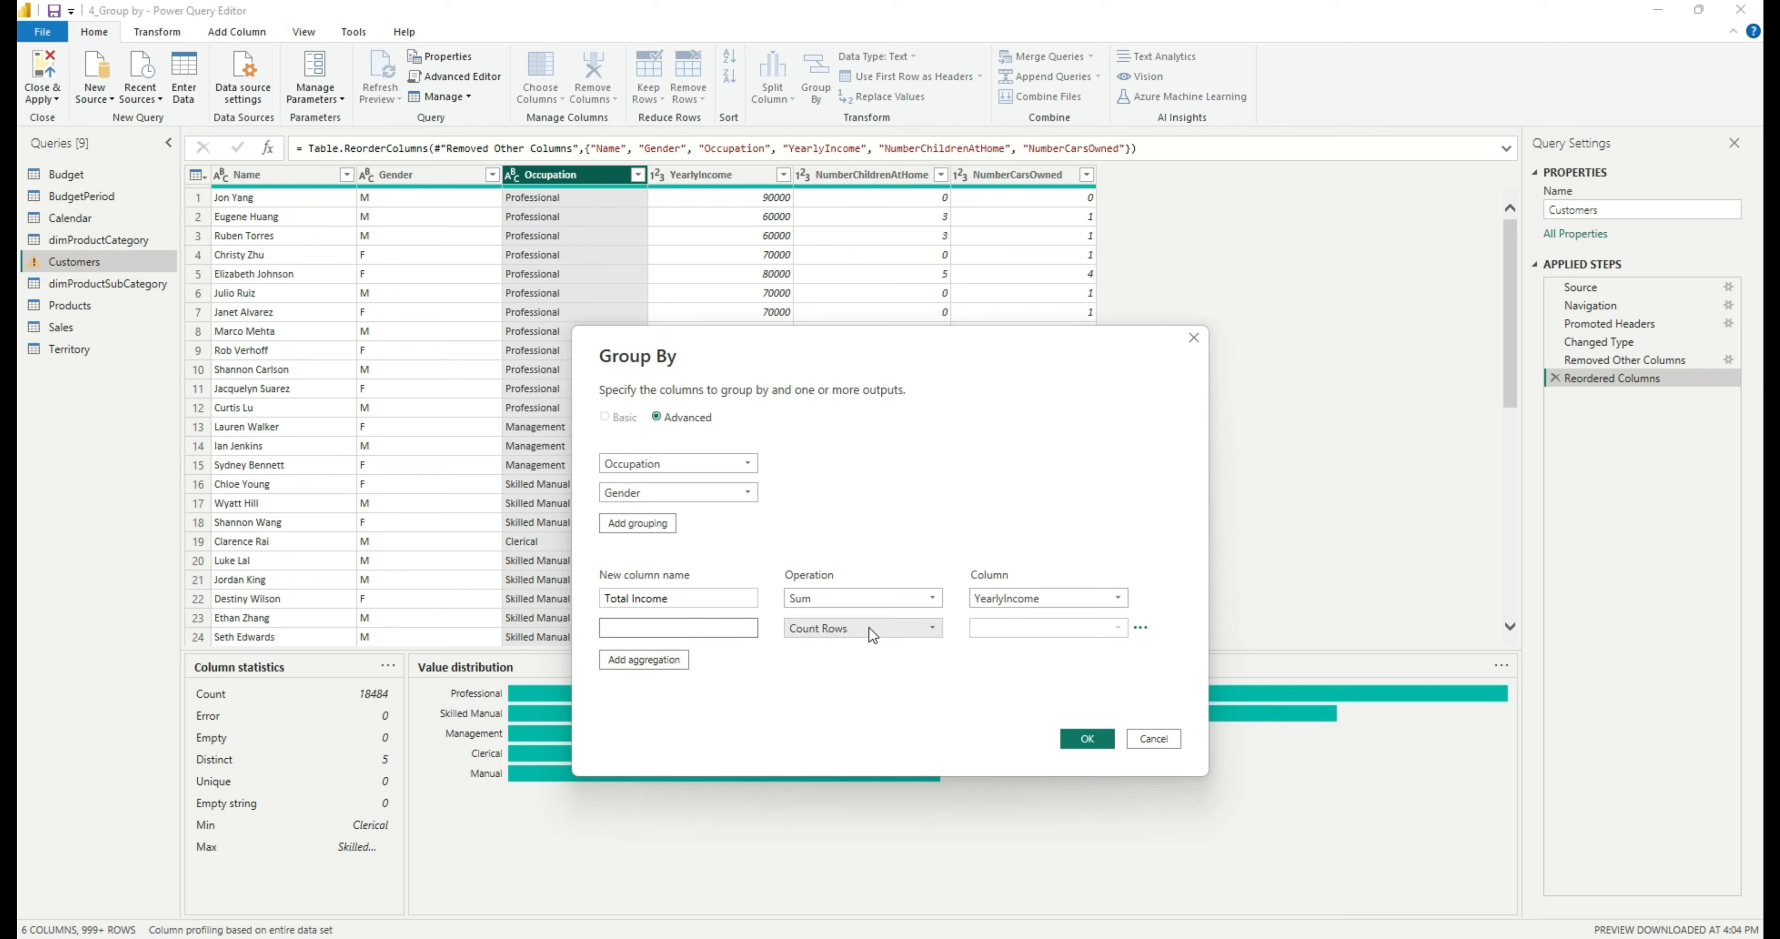
pyautogui.click(869, 628)
pyautogui.click(696, 626)
pyautogui.press('capslock')
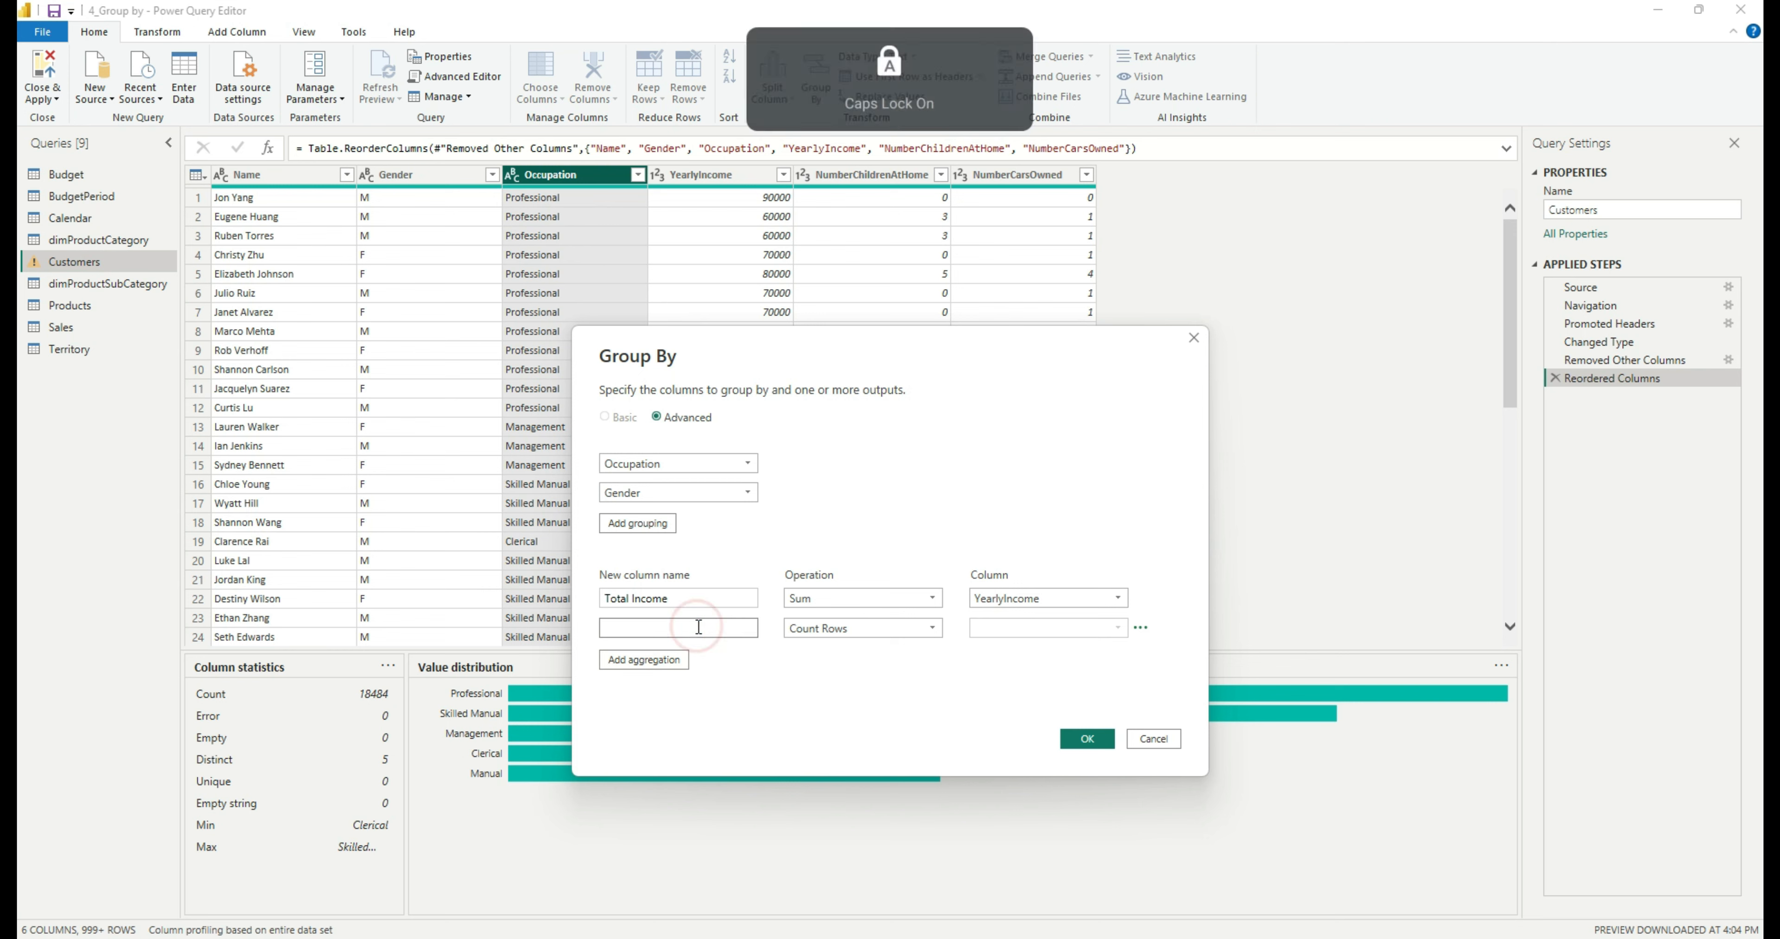
pyautogui.write('Max Income')
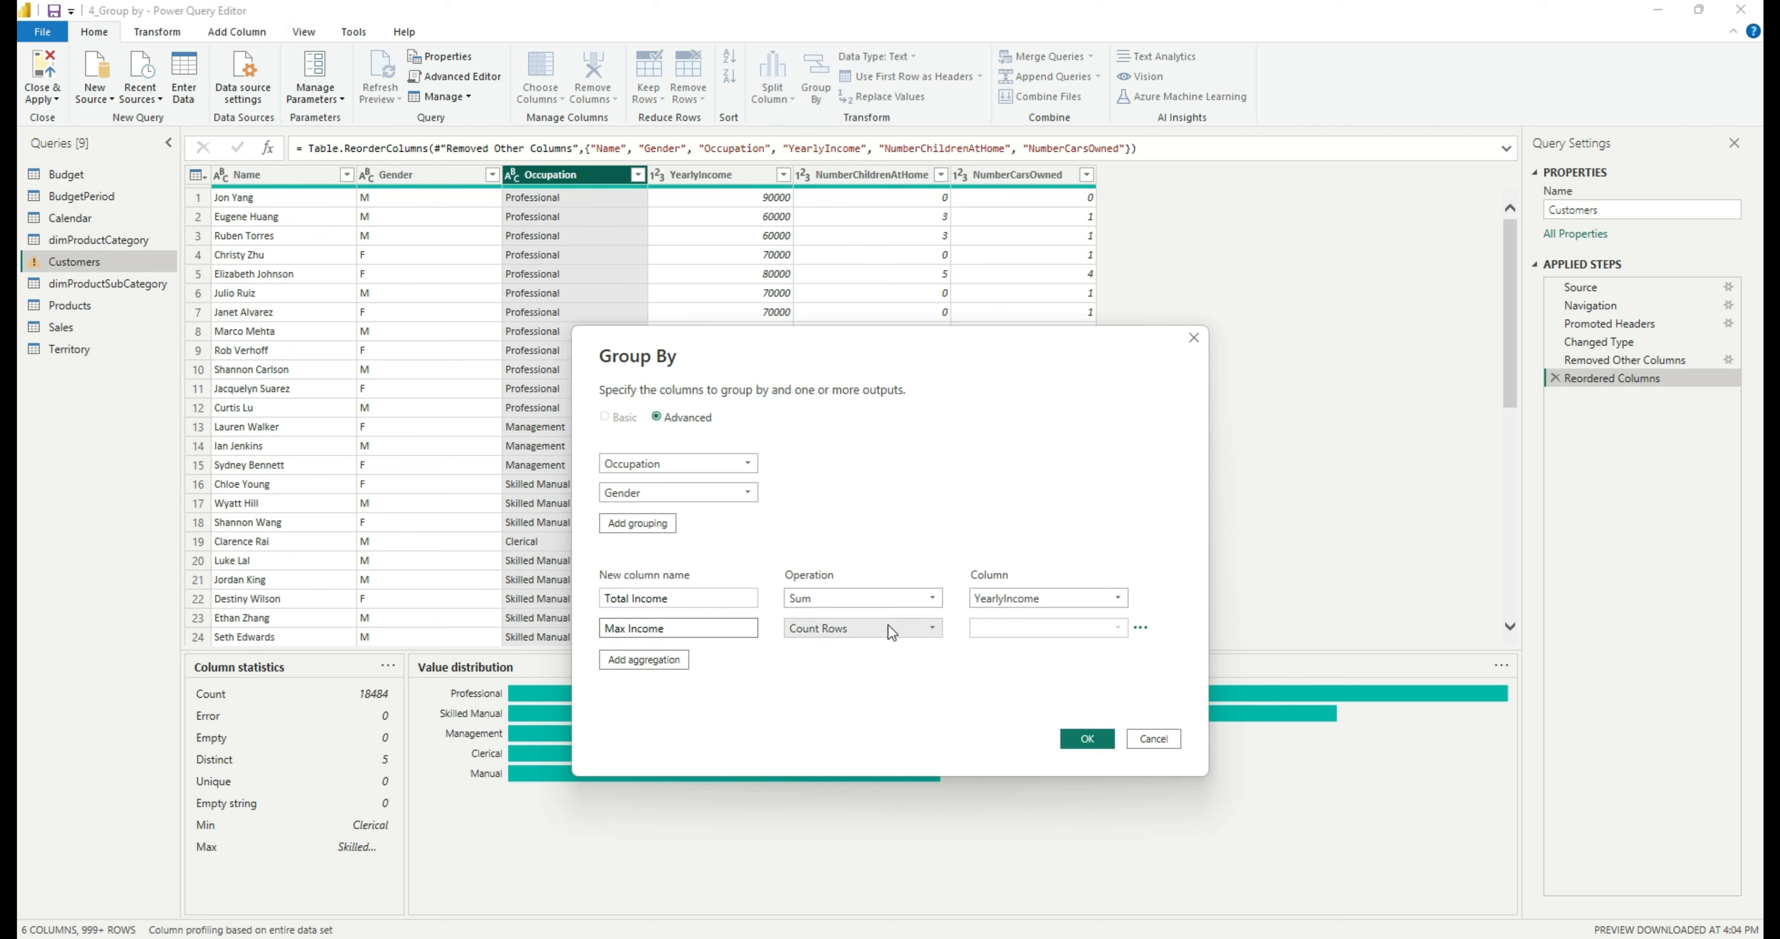
pyautogui.click(888, 628)
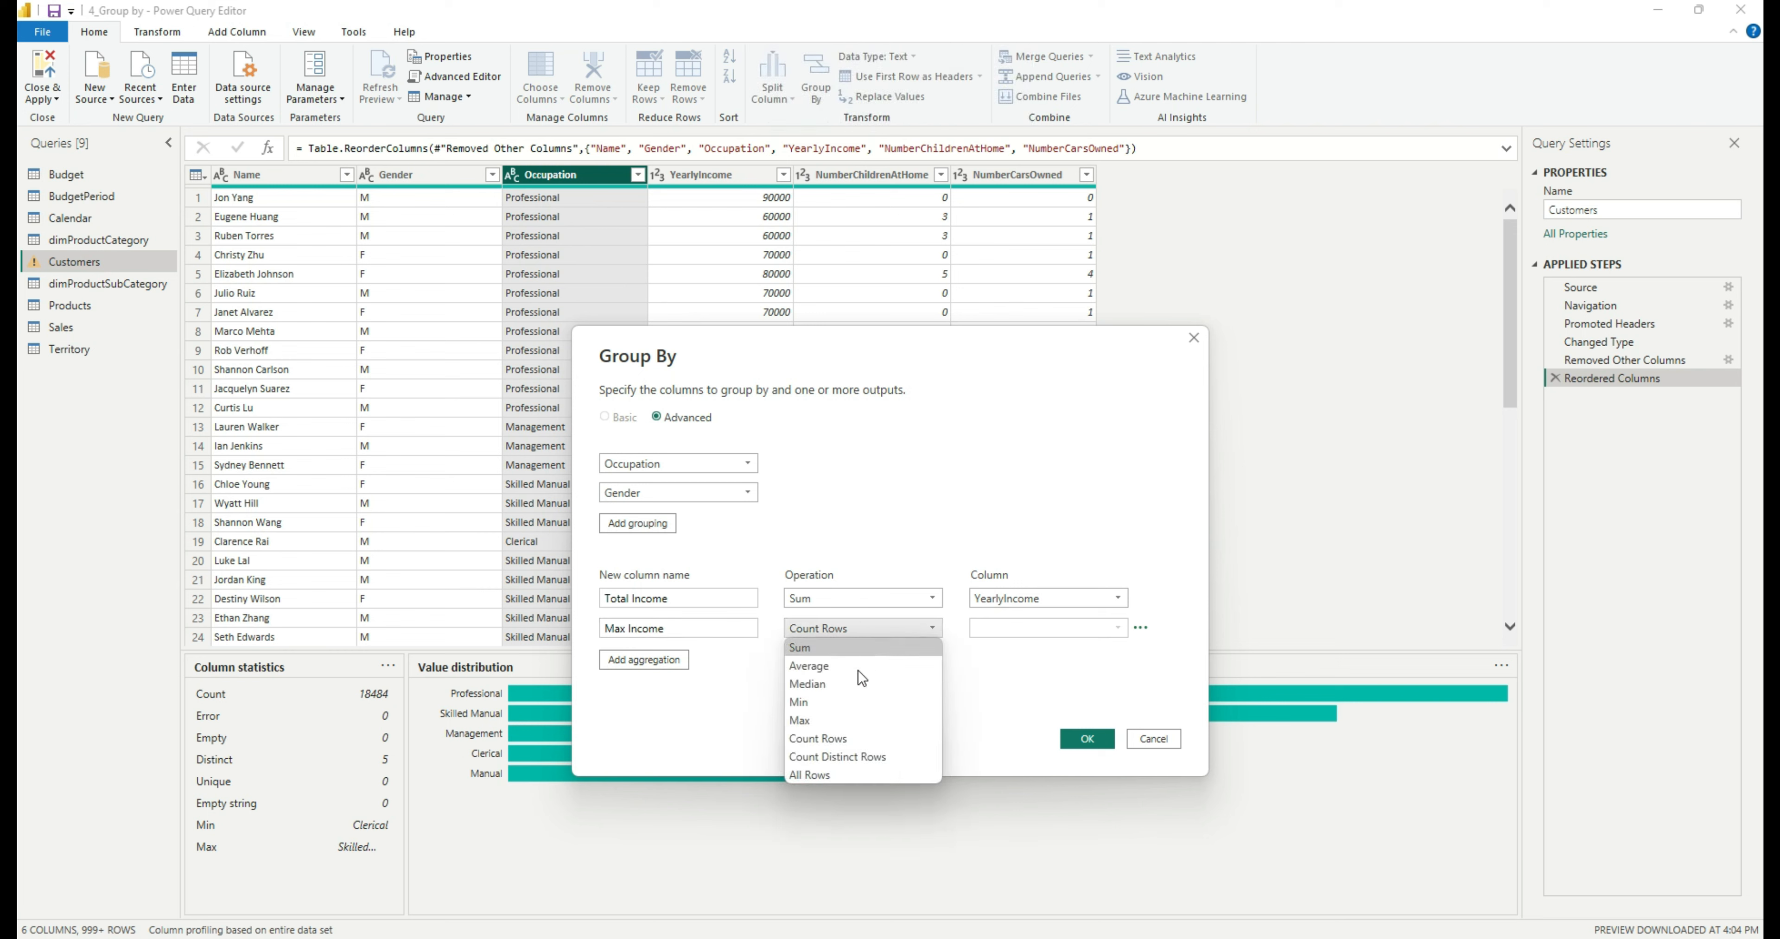
pyautogui.click(829, 722)
pyautogui.click(1029, 627)
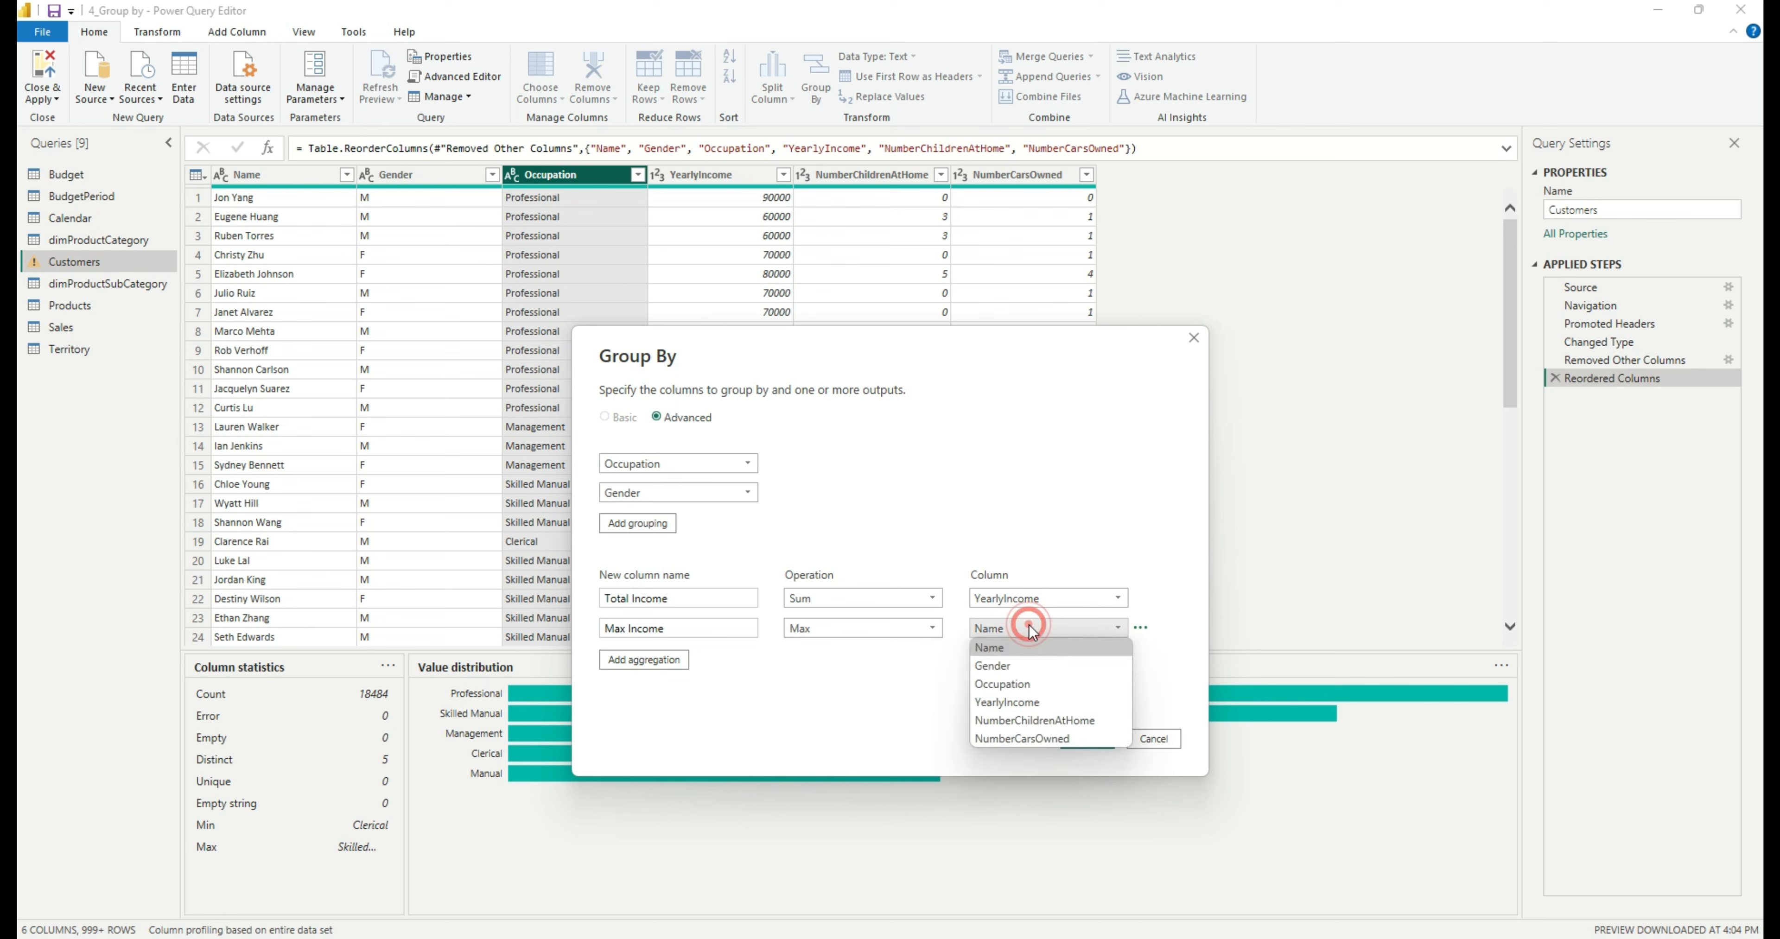
pyautogui.click(1026, 700)
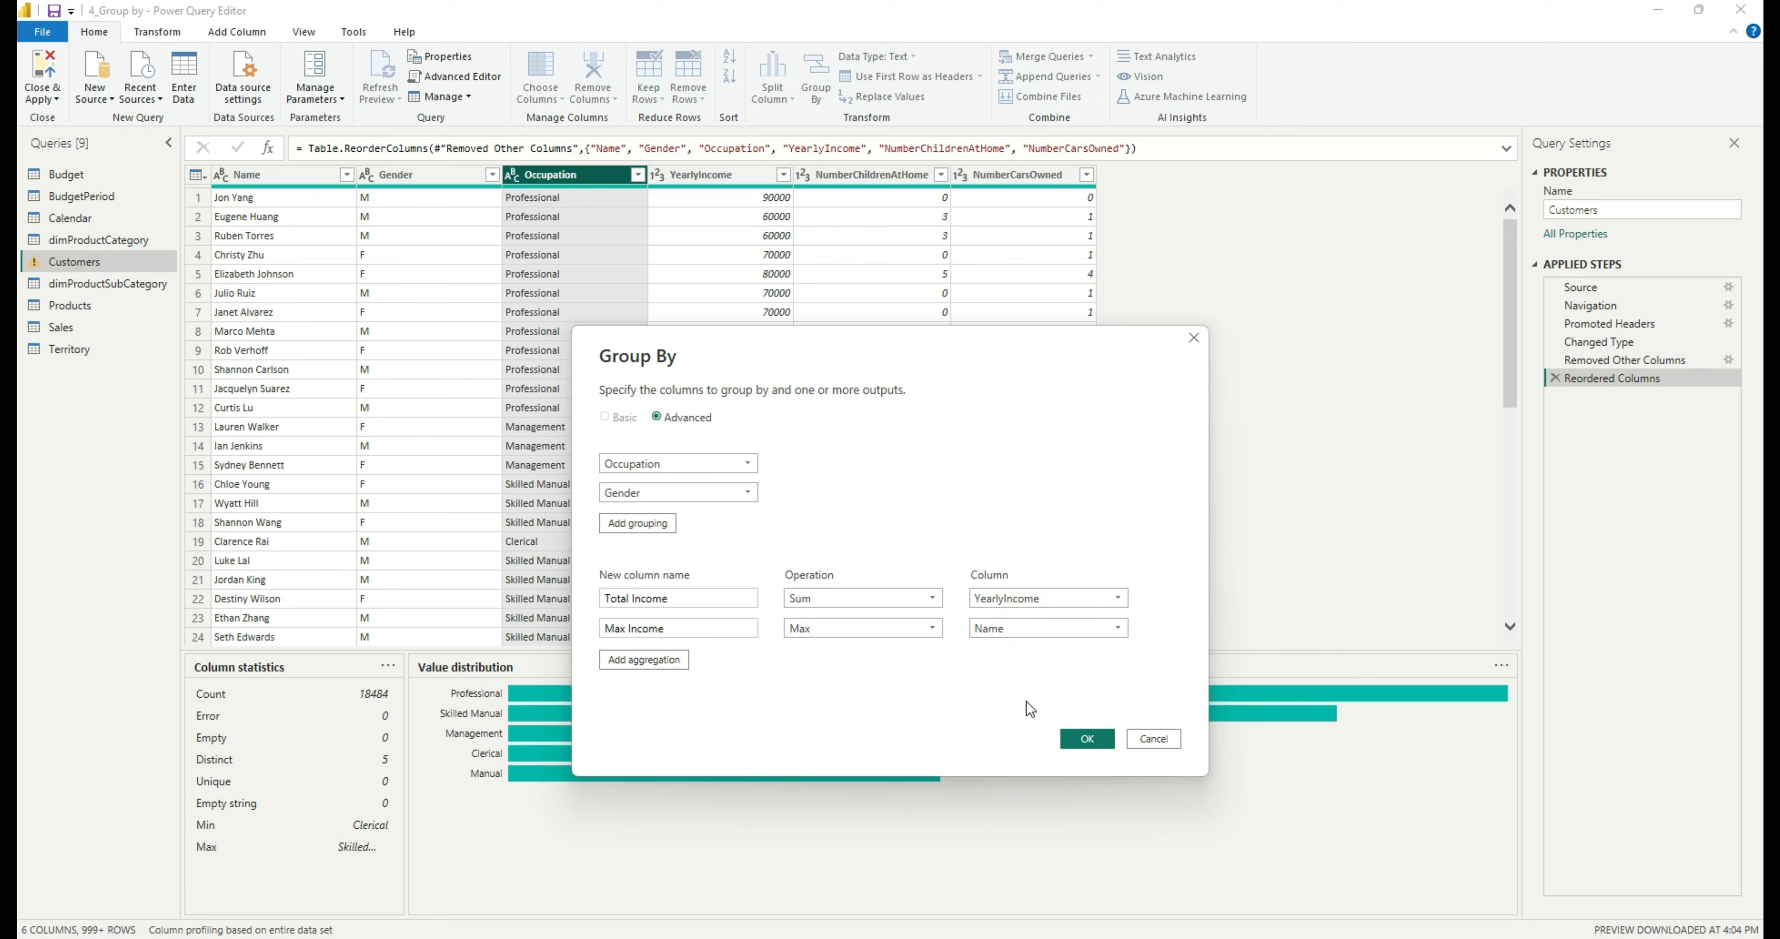
# Add a third aggregation named Min Income that returns the Min of YearlyIncome.
pyautogui.click(626, 660)
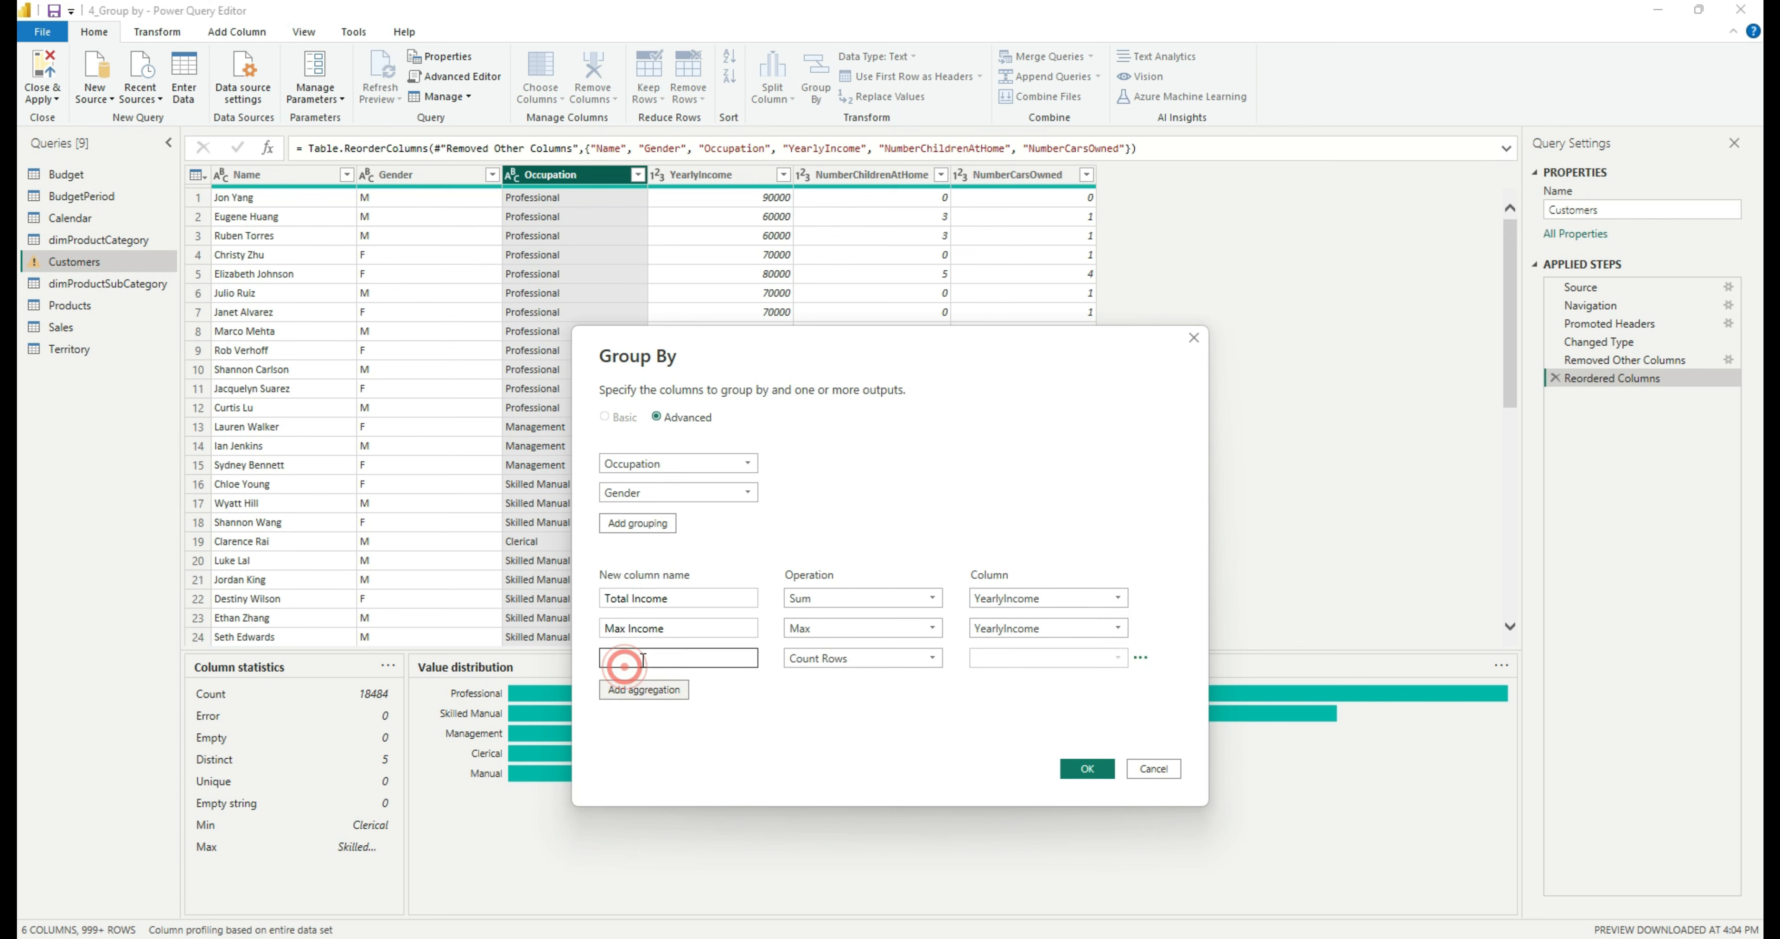
pyautogui.click(648, 657)
pyautogui.write('Min')
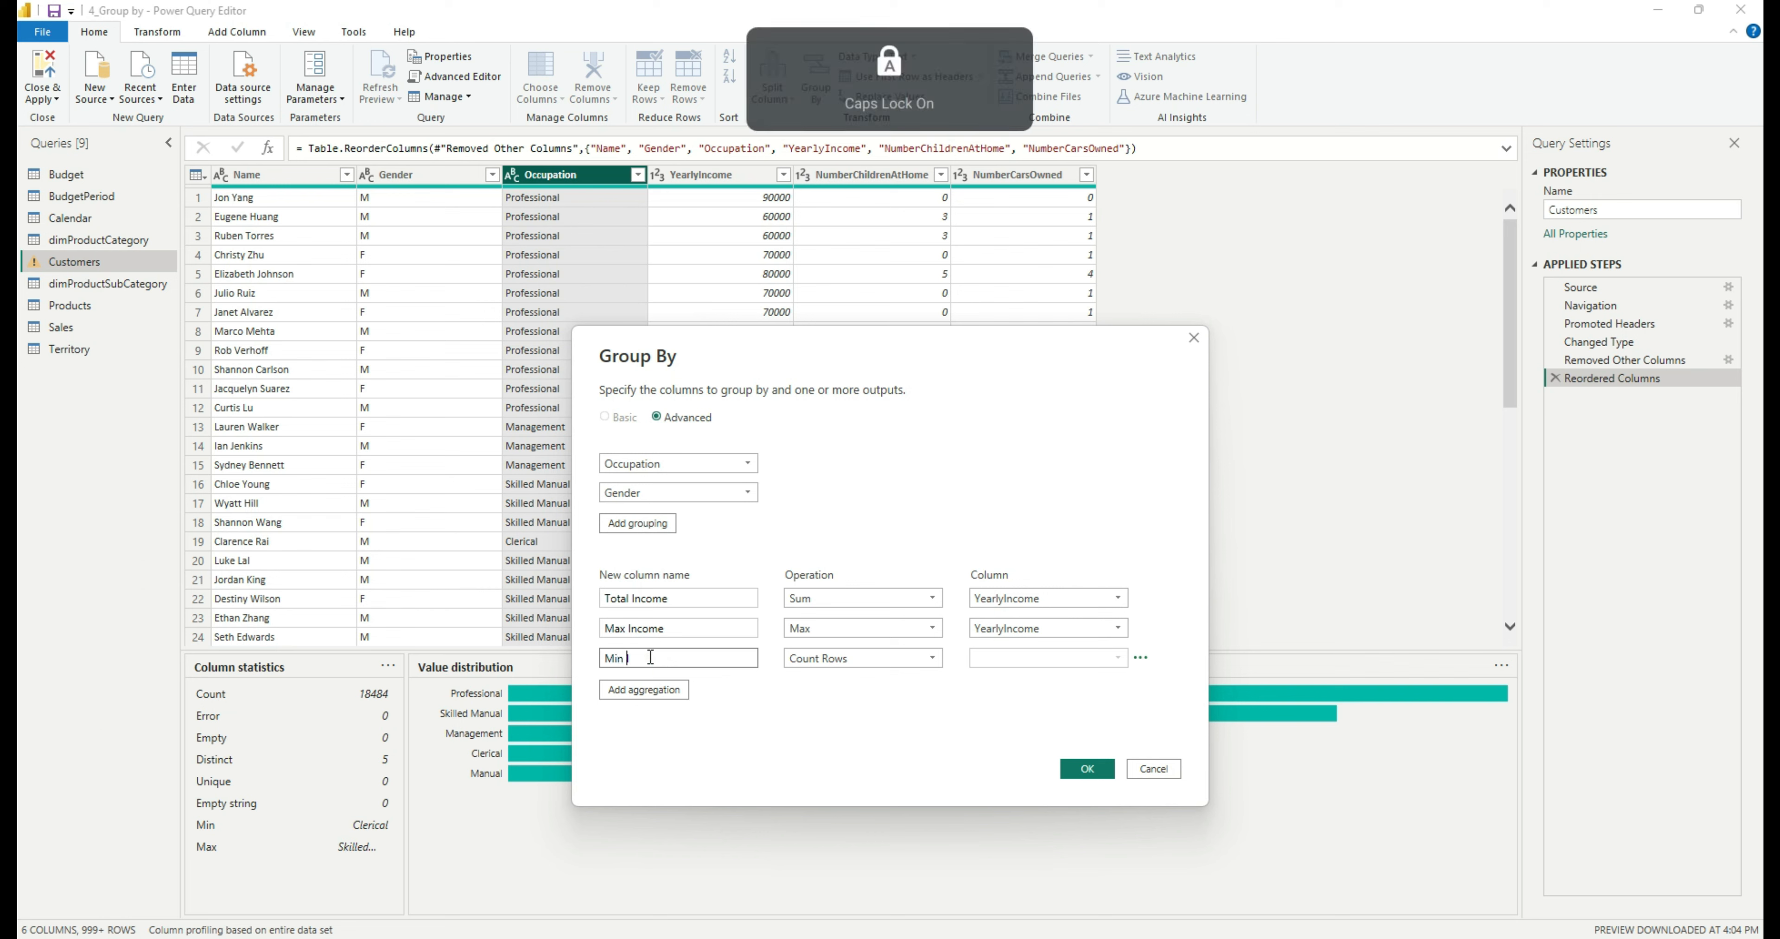
pyautogui.write(' Income')
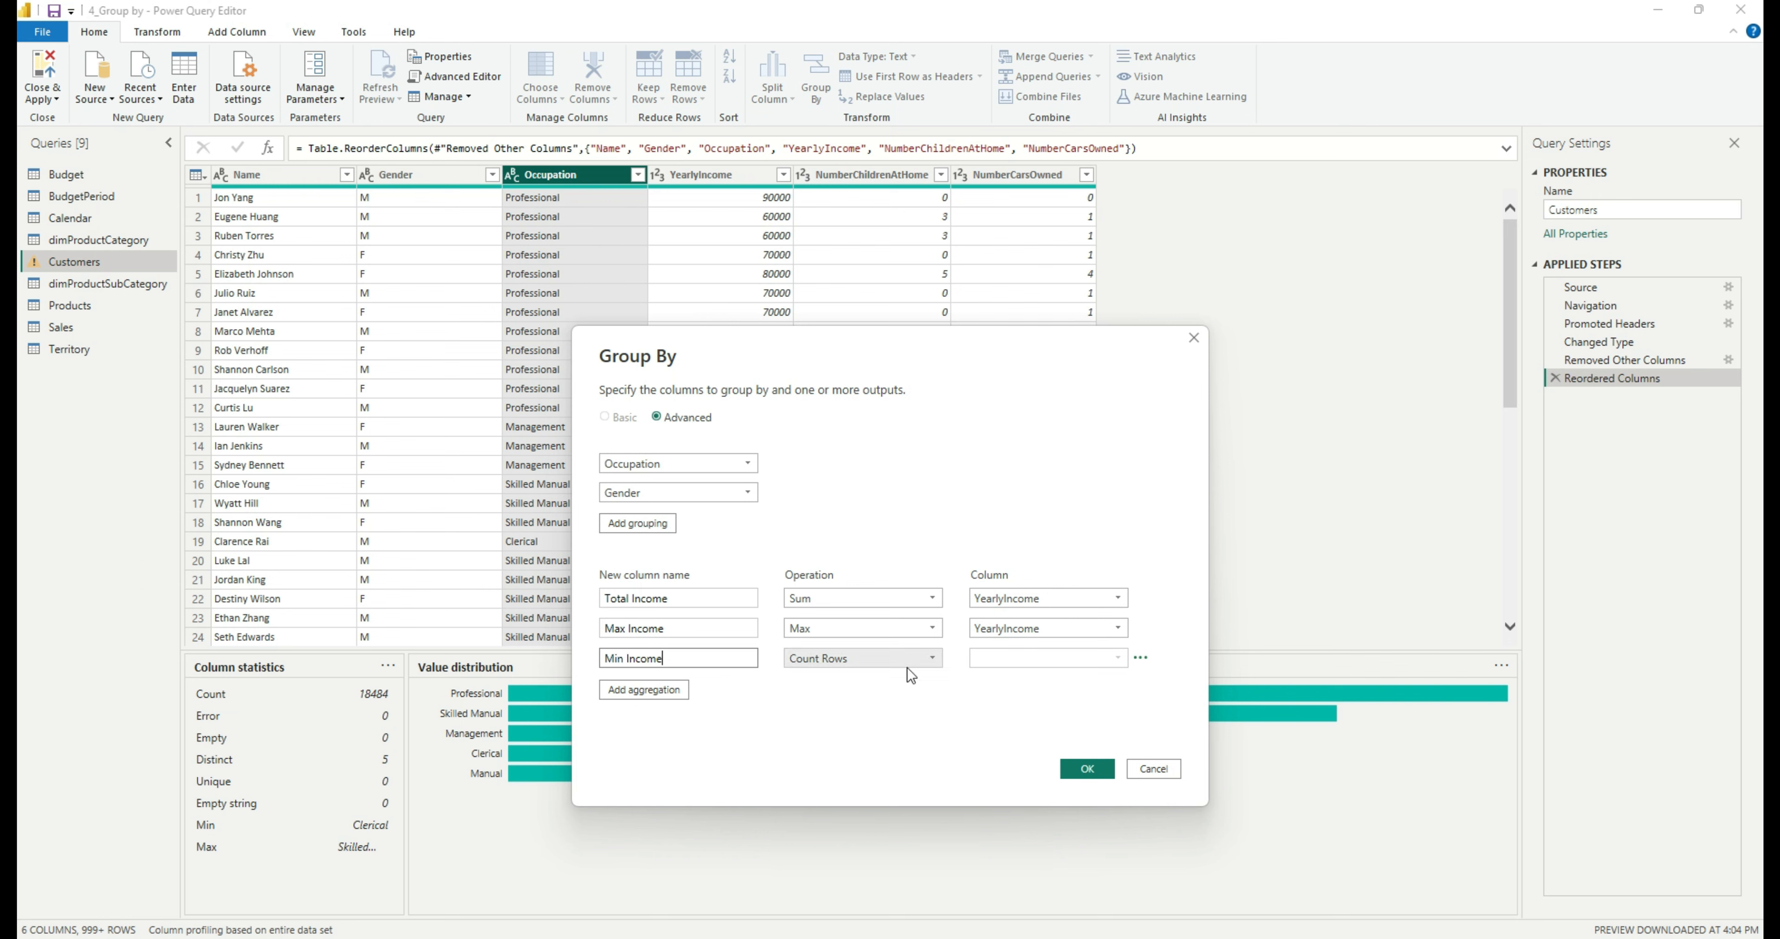
pyautogui.click(880, 654)
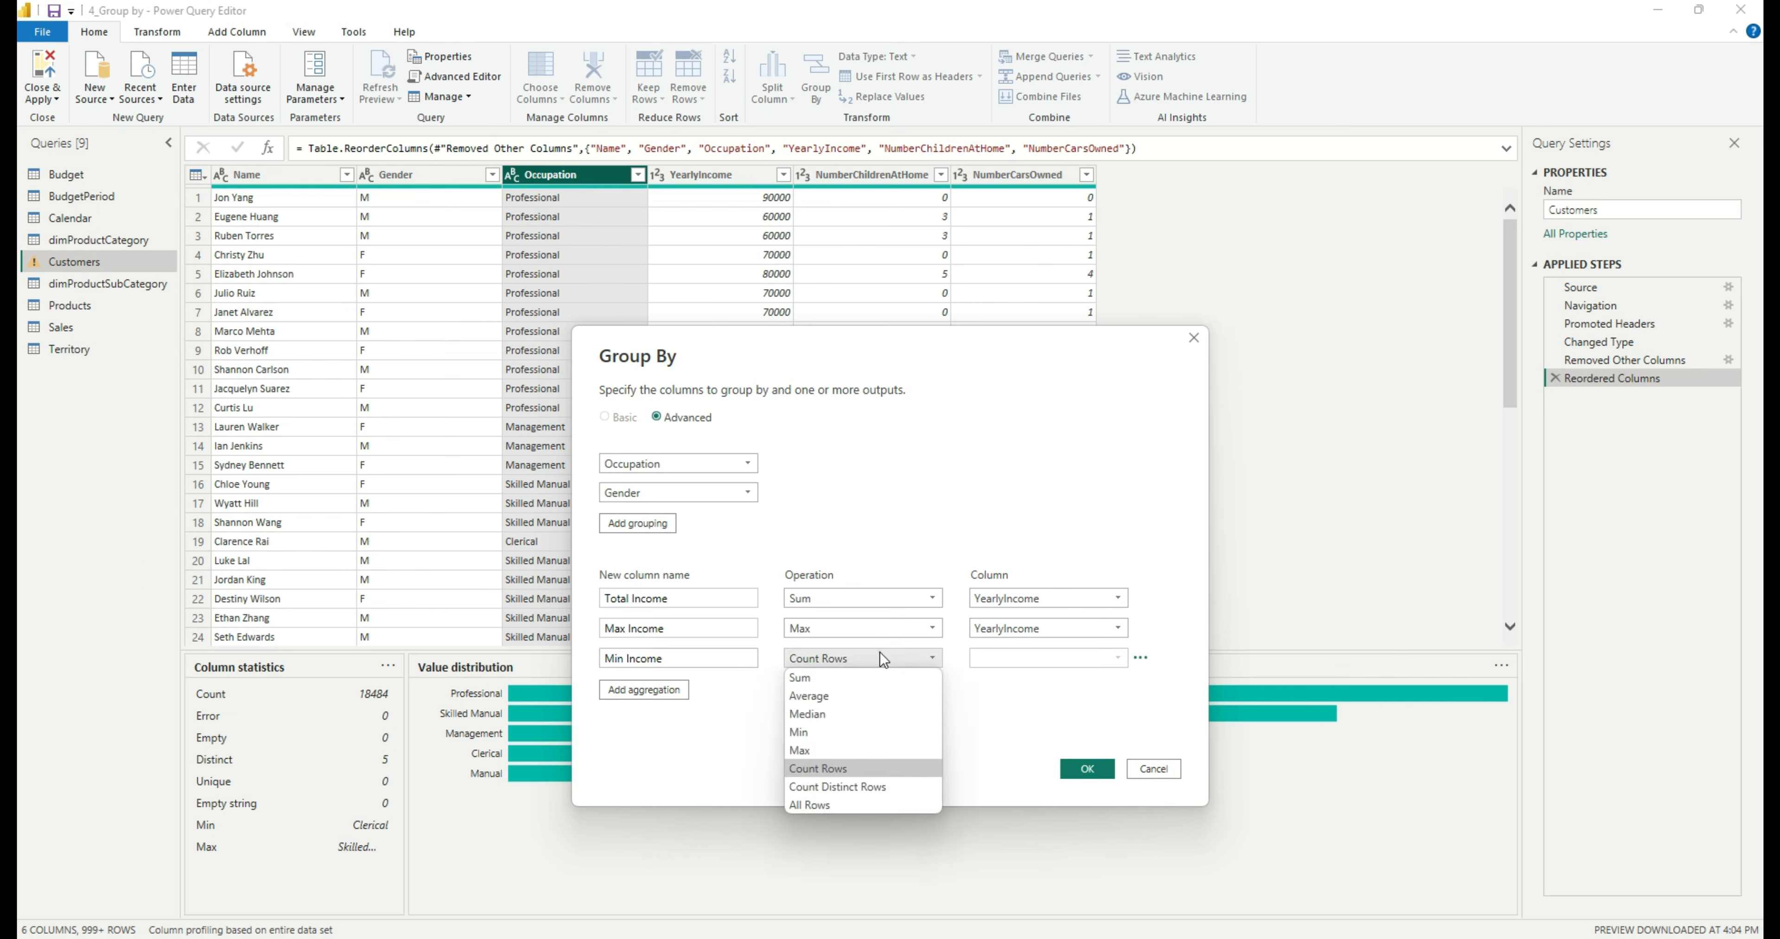
pyautogui.click(862, 734)
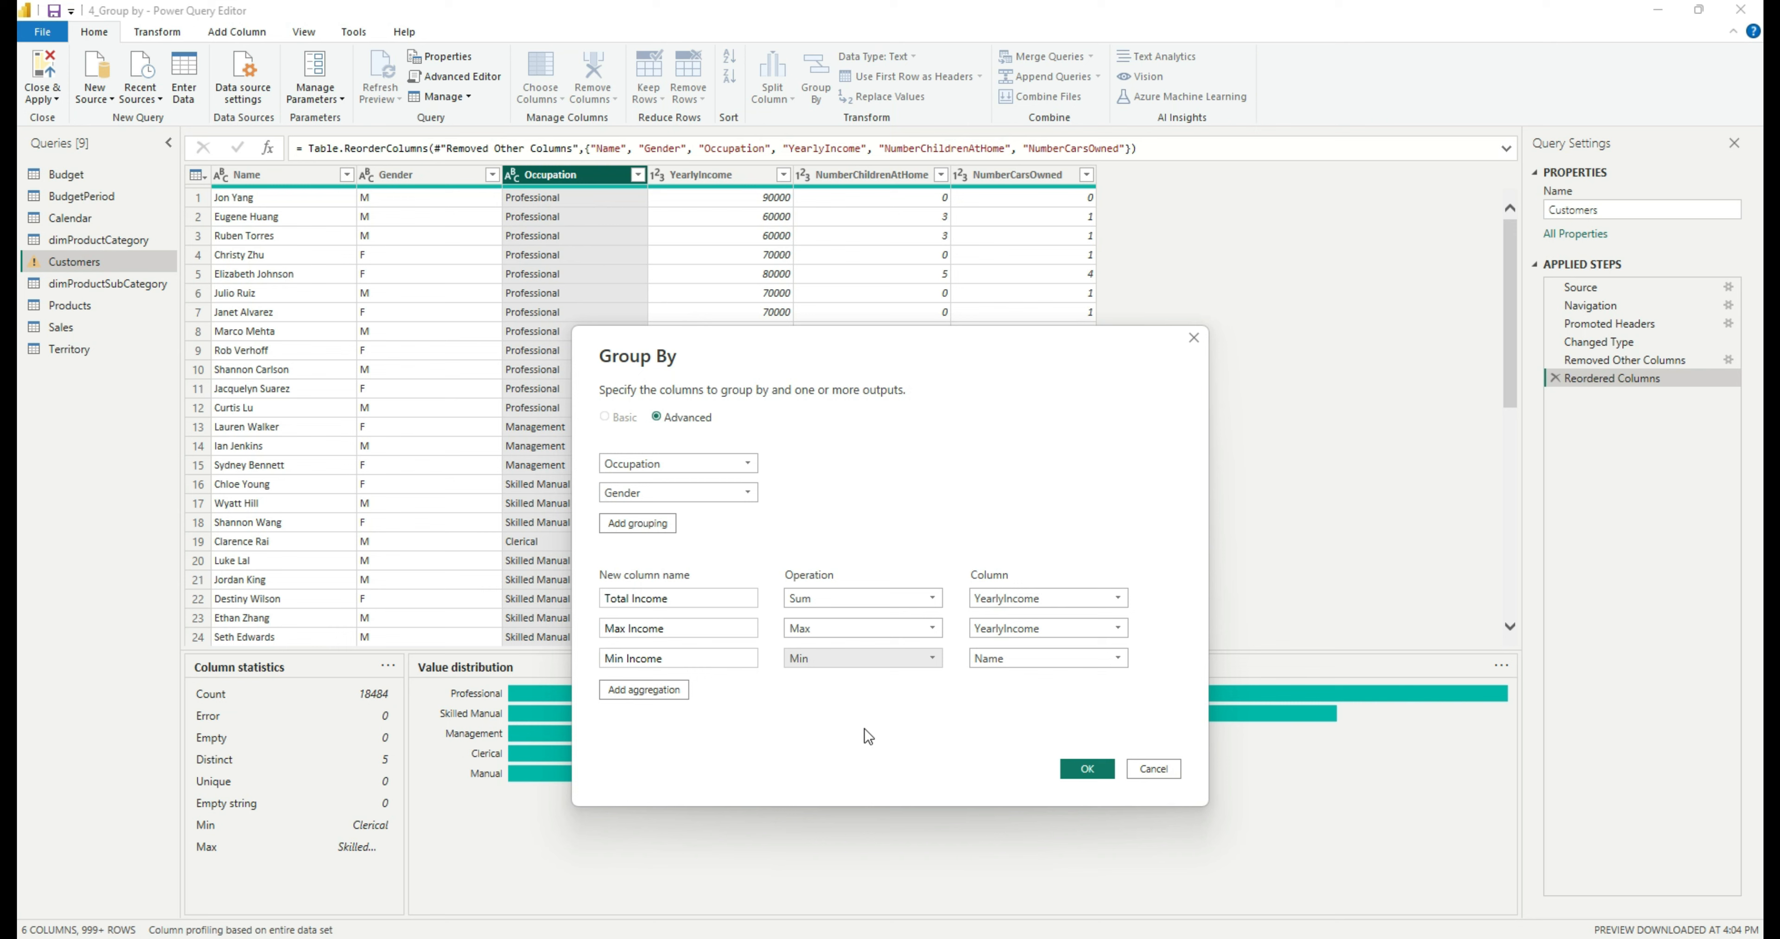
pyautogui.click(1008, 657)
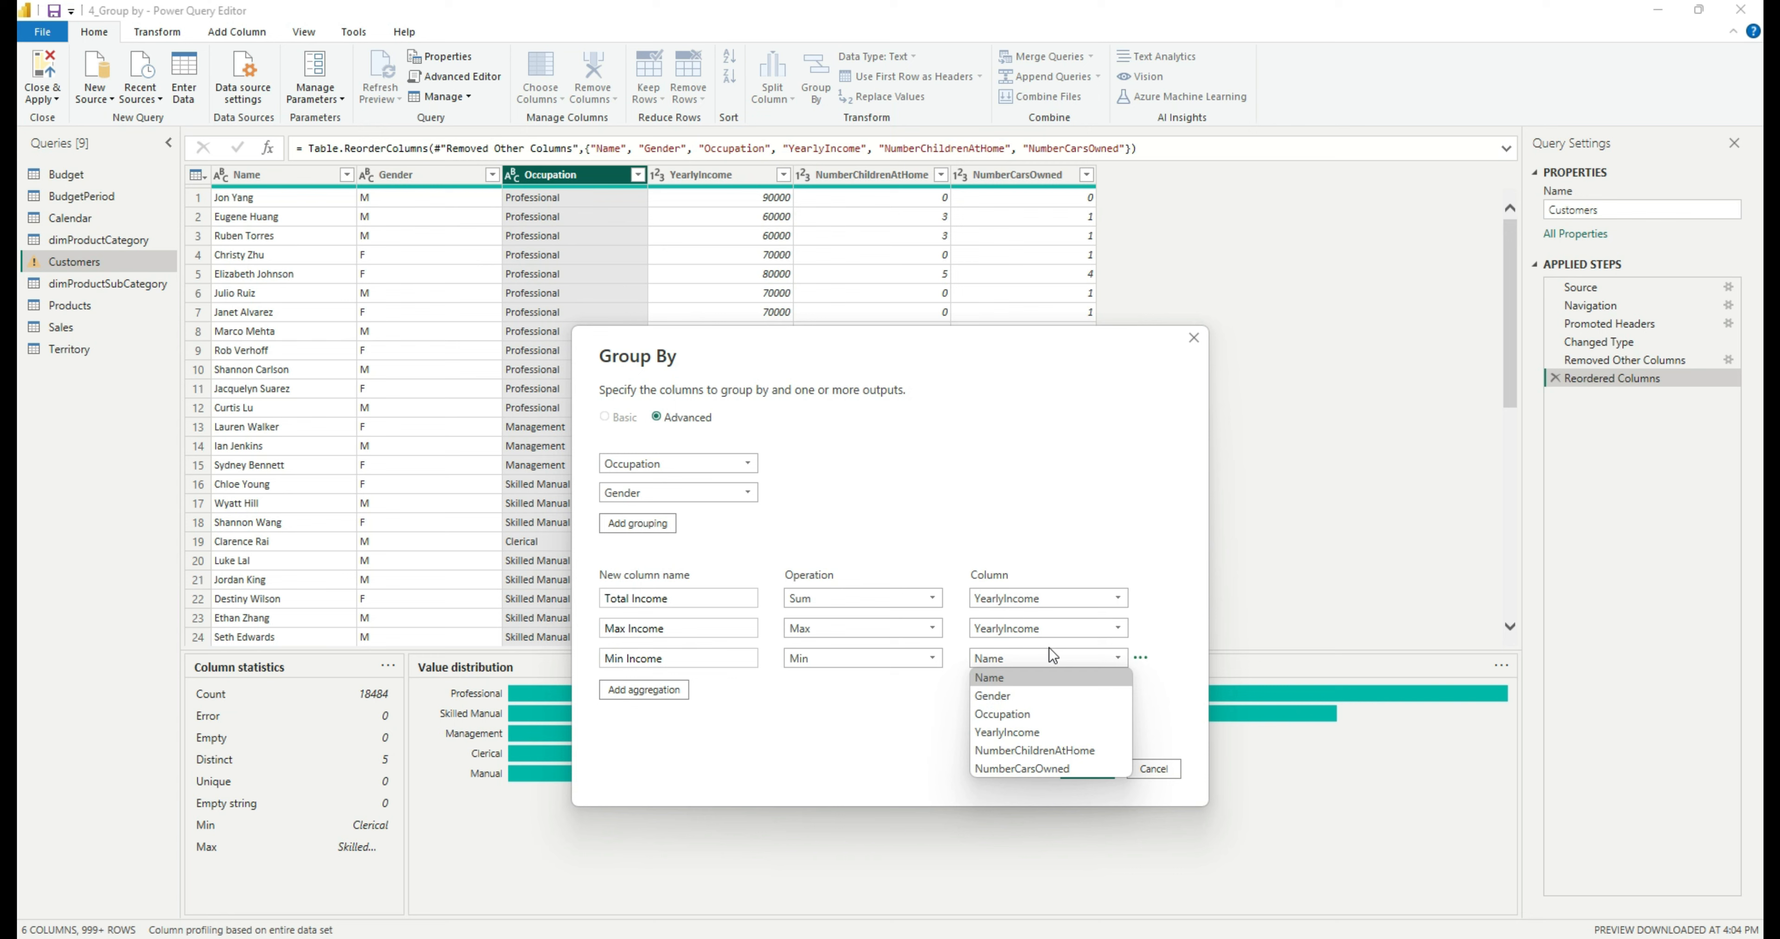
pyautogui.click(1041, 733)
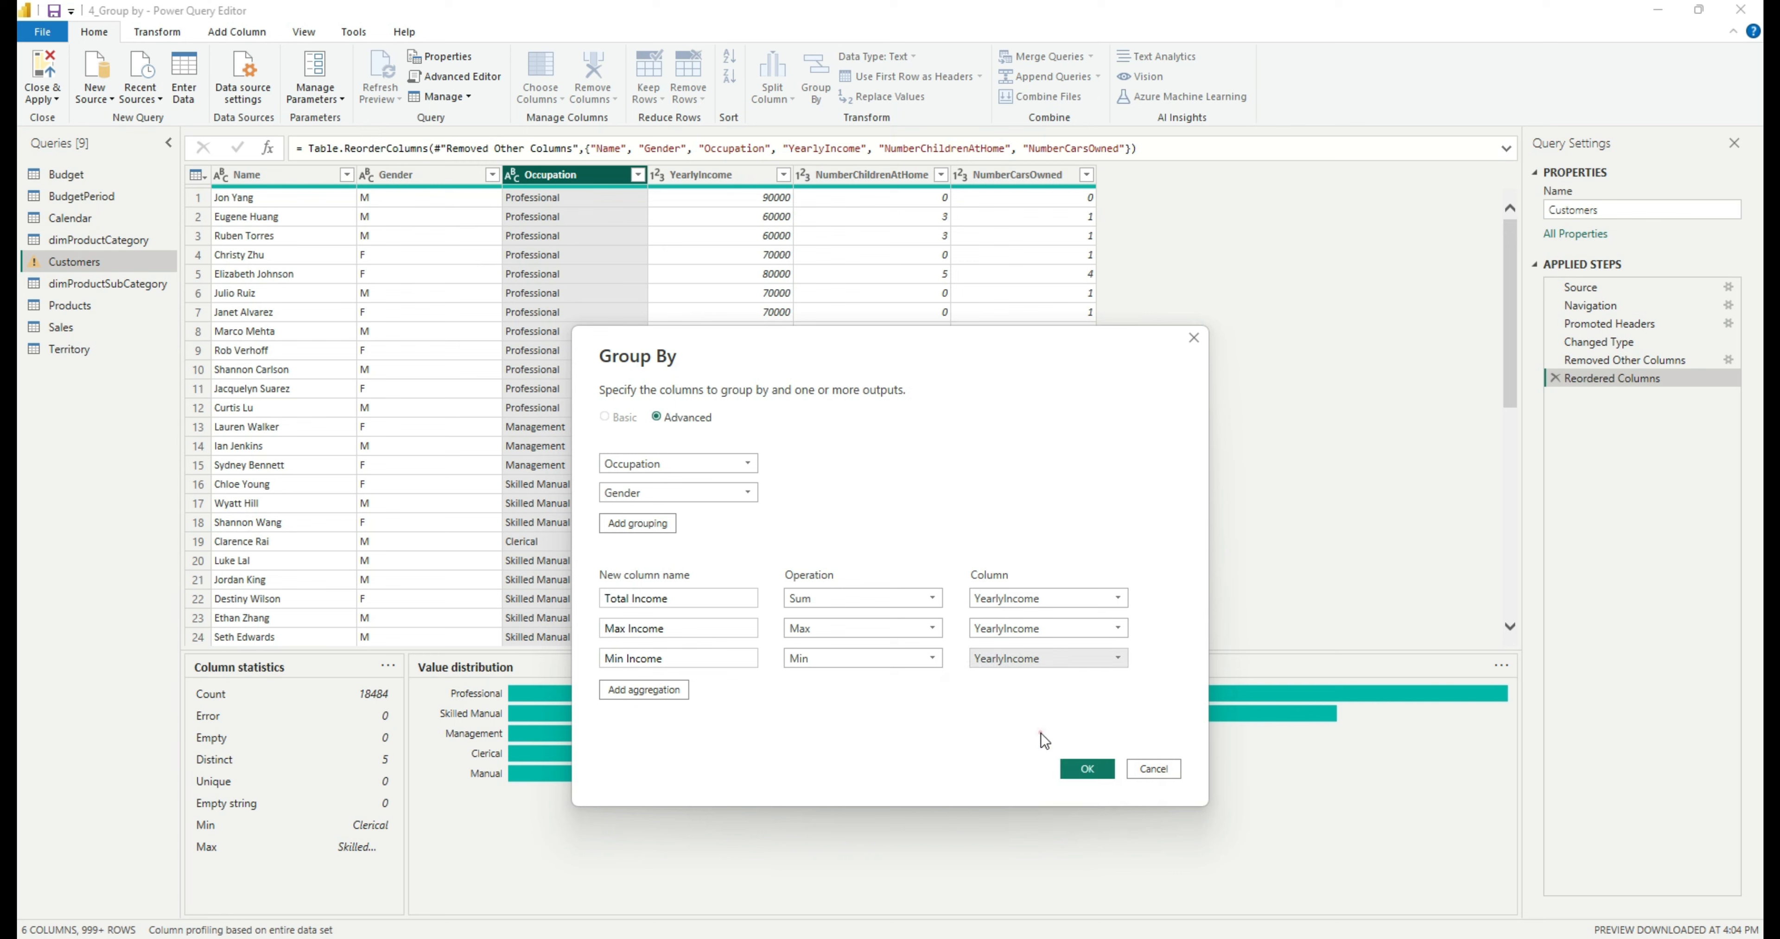
# Add a fourth aggregation and name its new column Total Cars Owned.
pyautogui.click(648, 690)
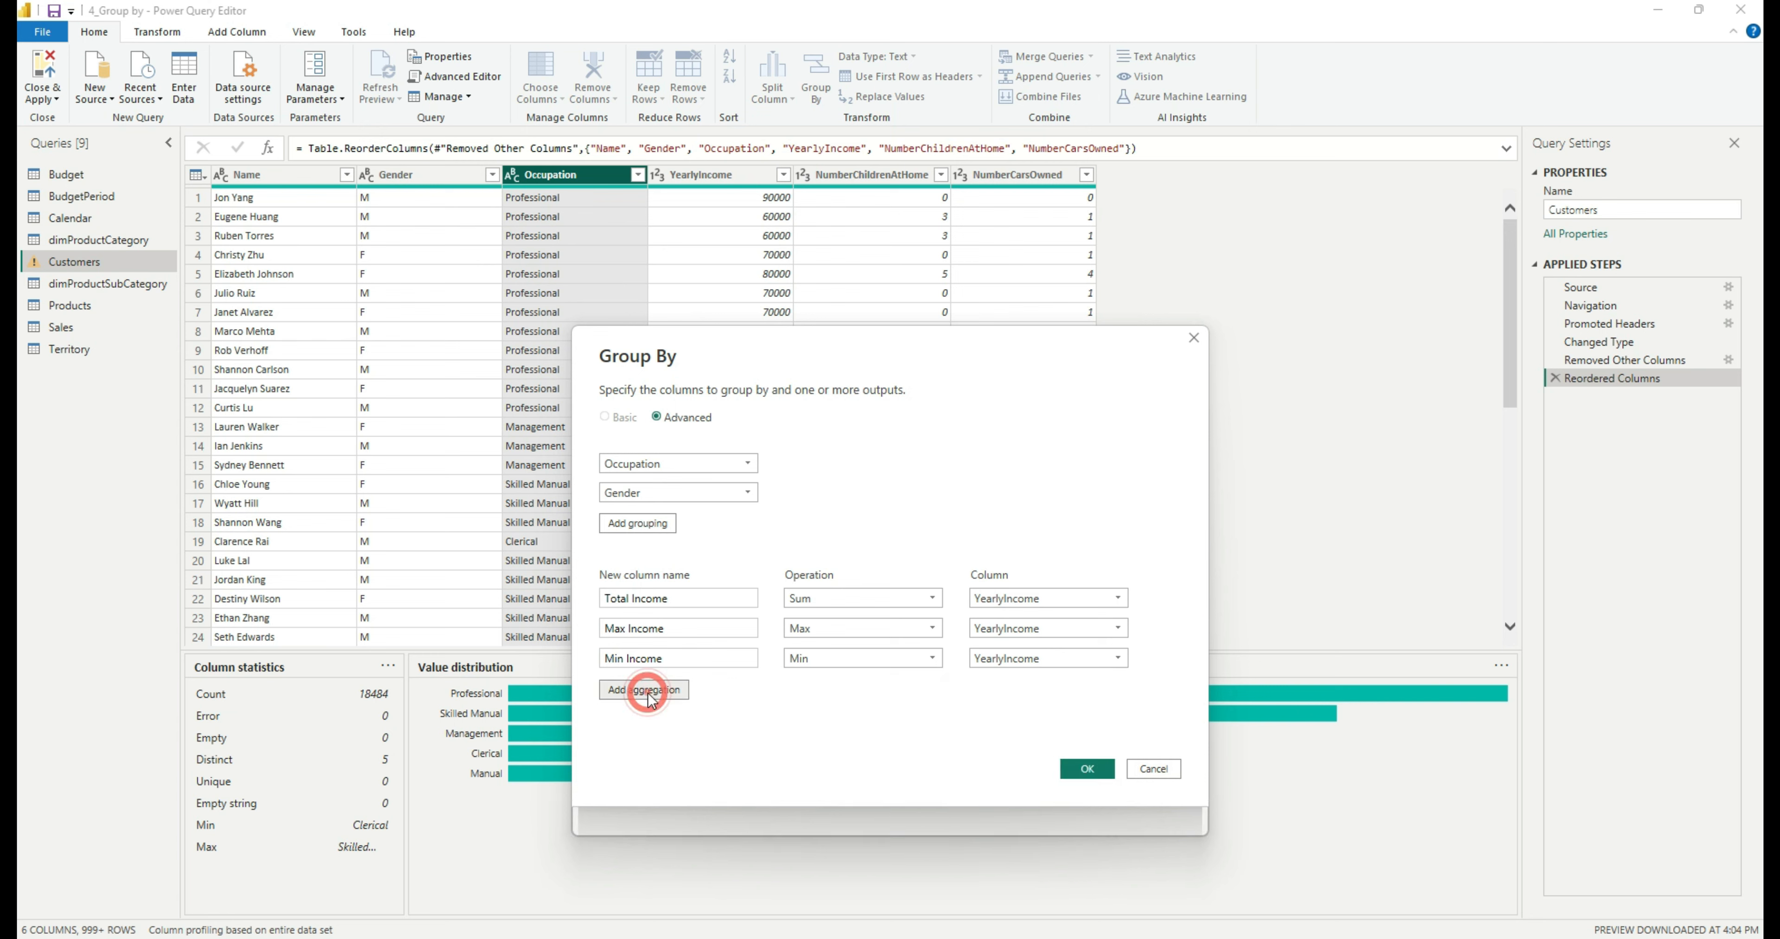
pyautogui.click(698, 688)
pyautogui.press('capslock')
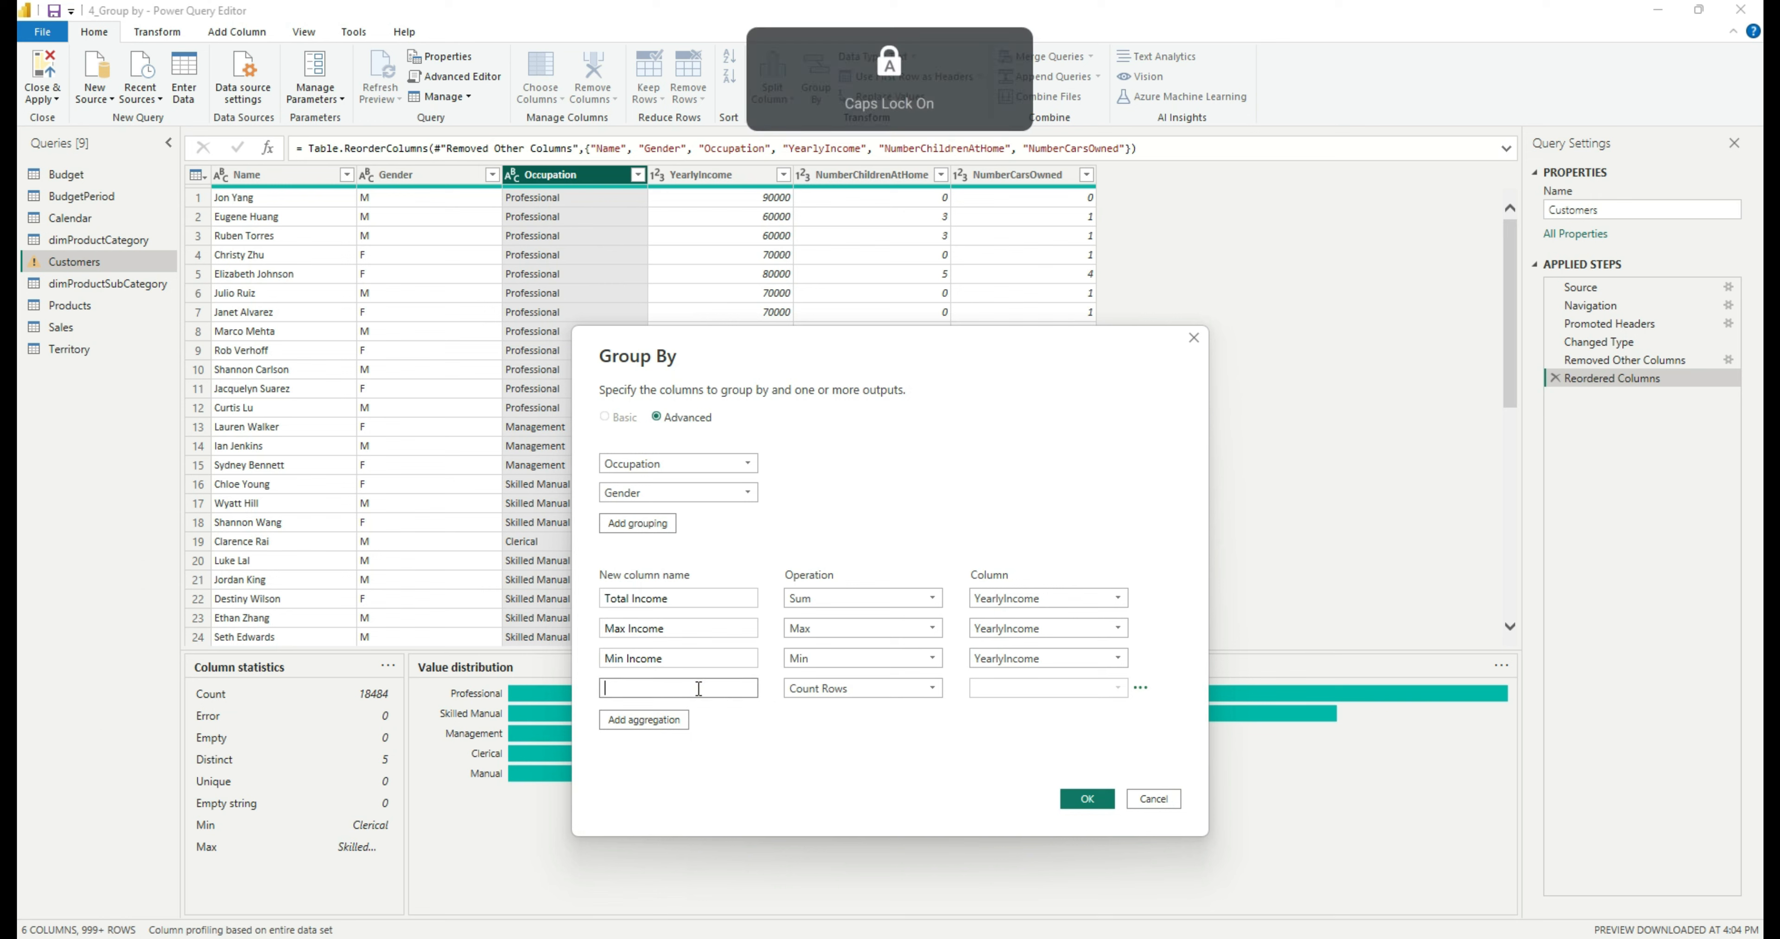
pyautogui.write('T')
pyautogui.press('capslock')
pyautogui.write('otal')
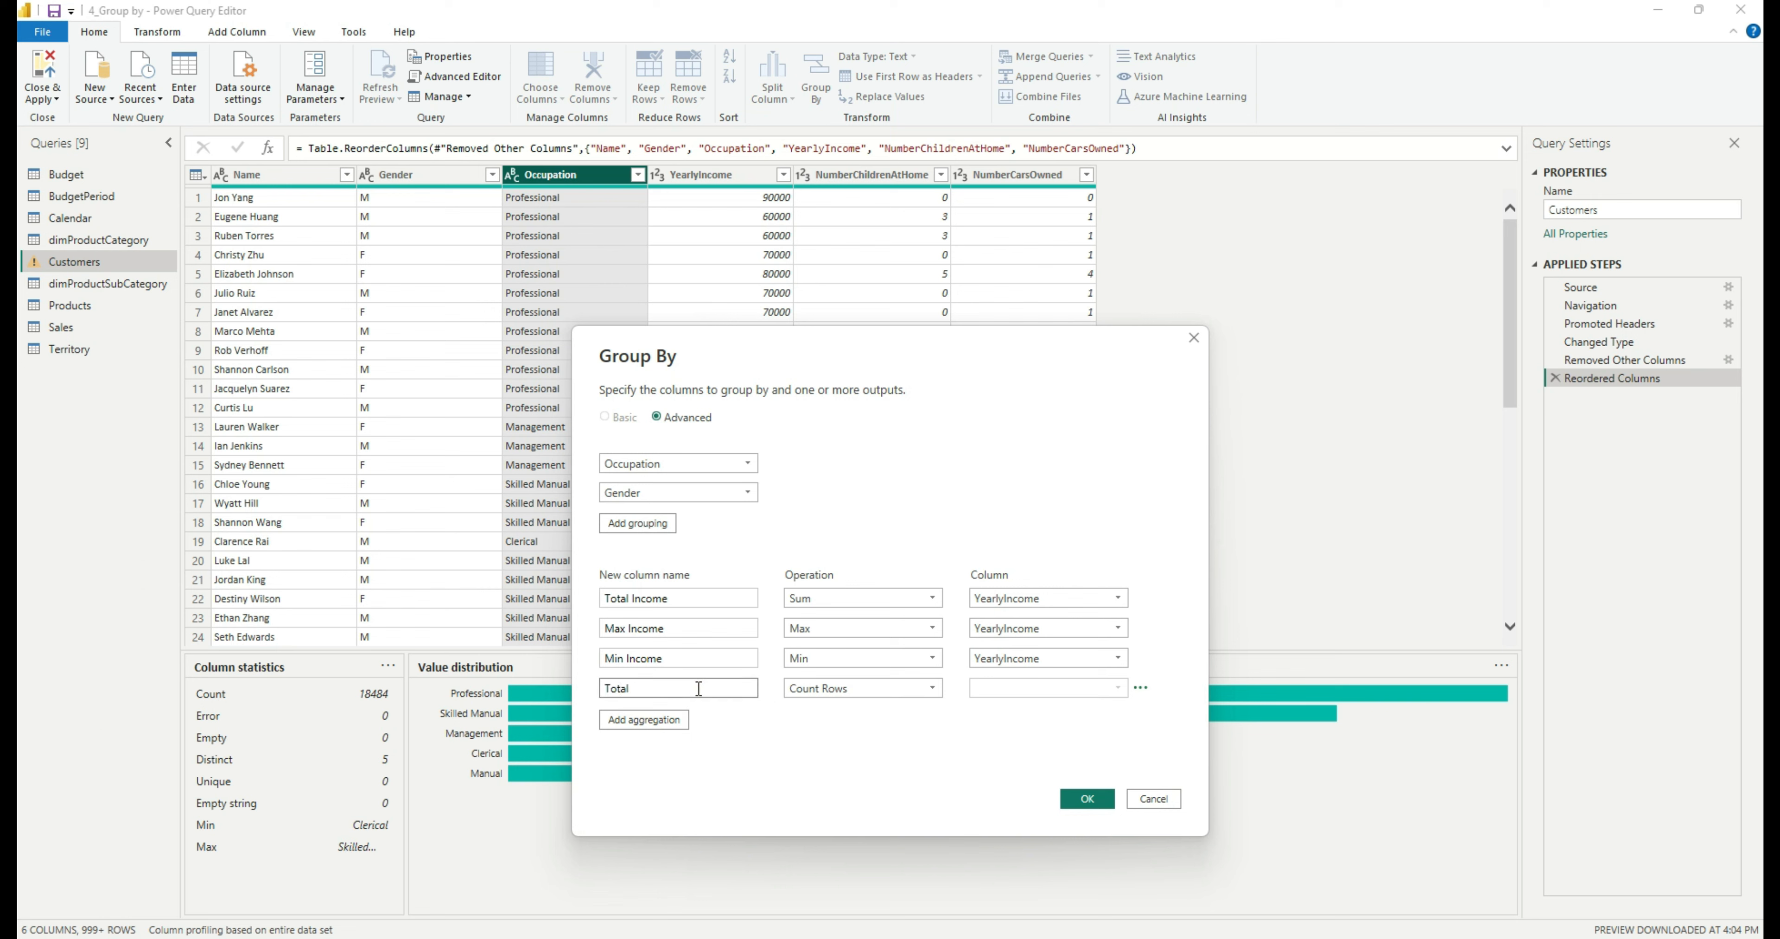
pyautogui.press('capslock')
pyautogui.write('C')
pyautogui.press('capslock')
pyautogui.write('ars')
pyautogui.press('capslock')
pyautogui.write('On')
pyautogui.press('capslock')
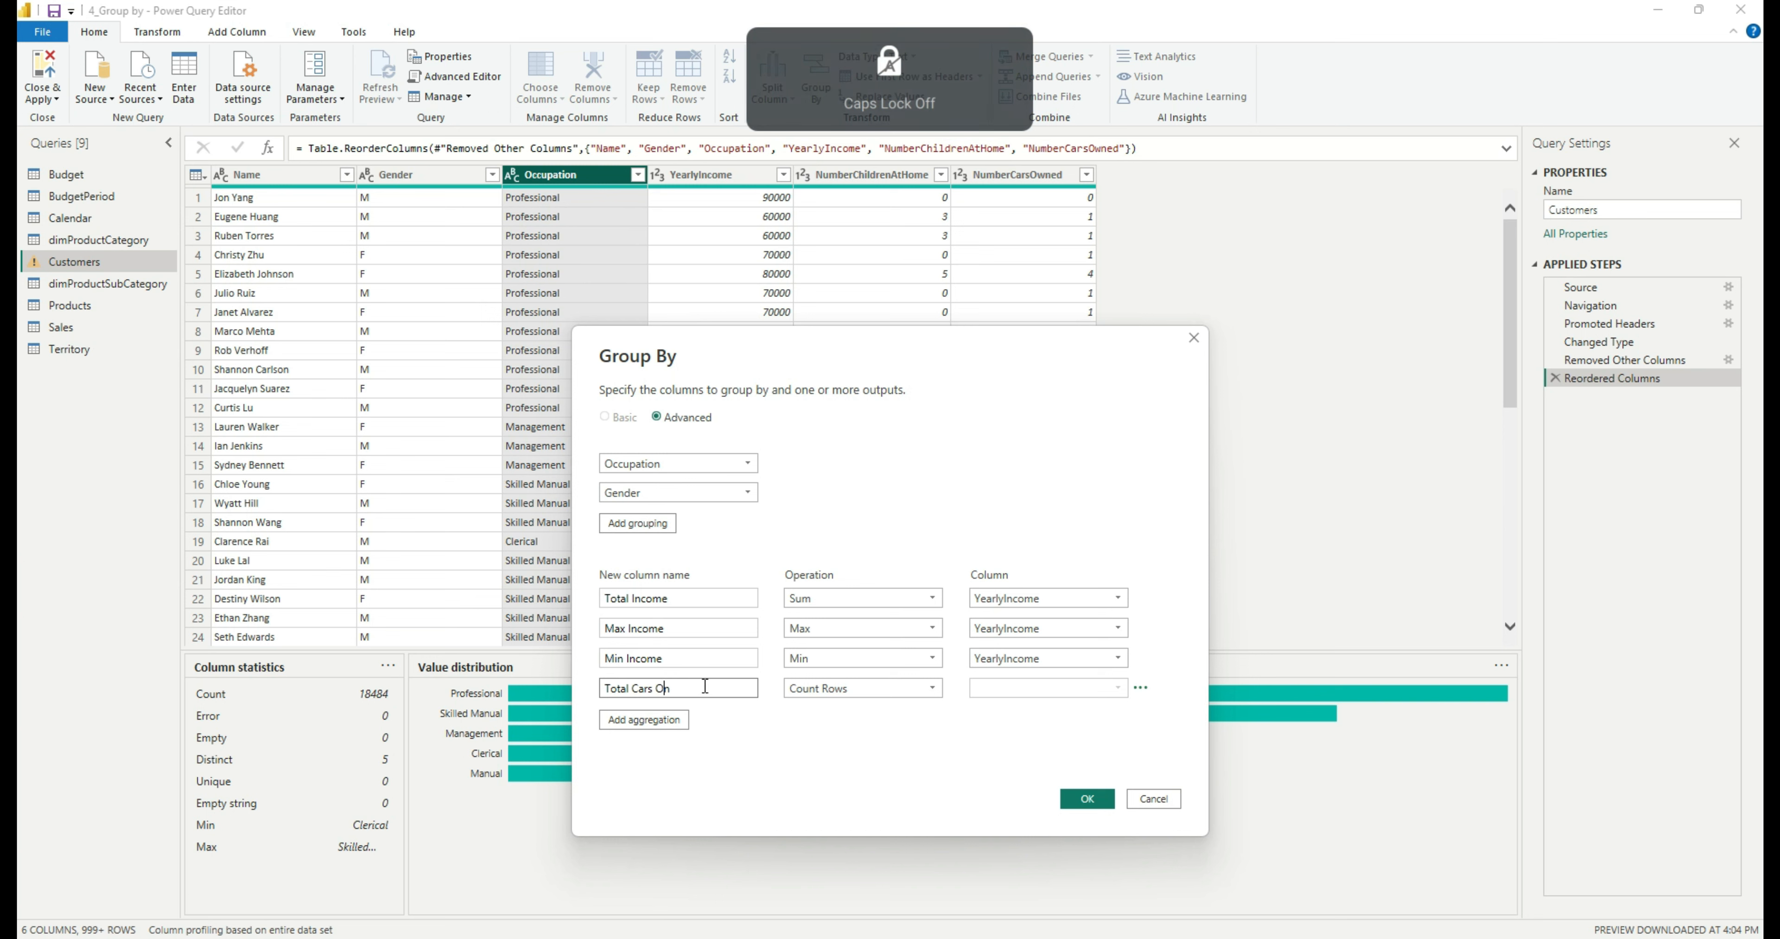
pyautogui.write('wned')
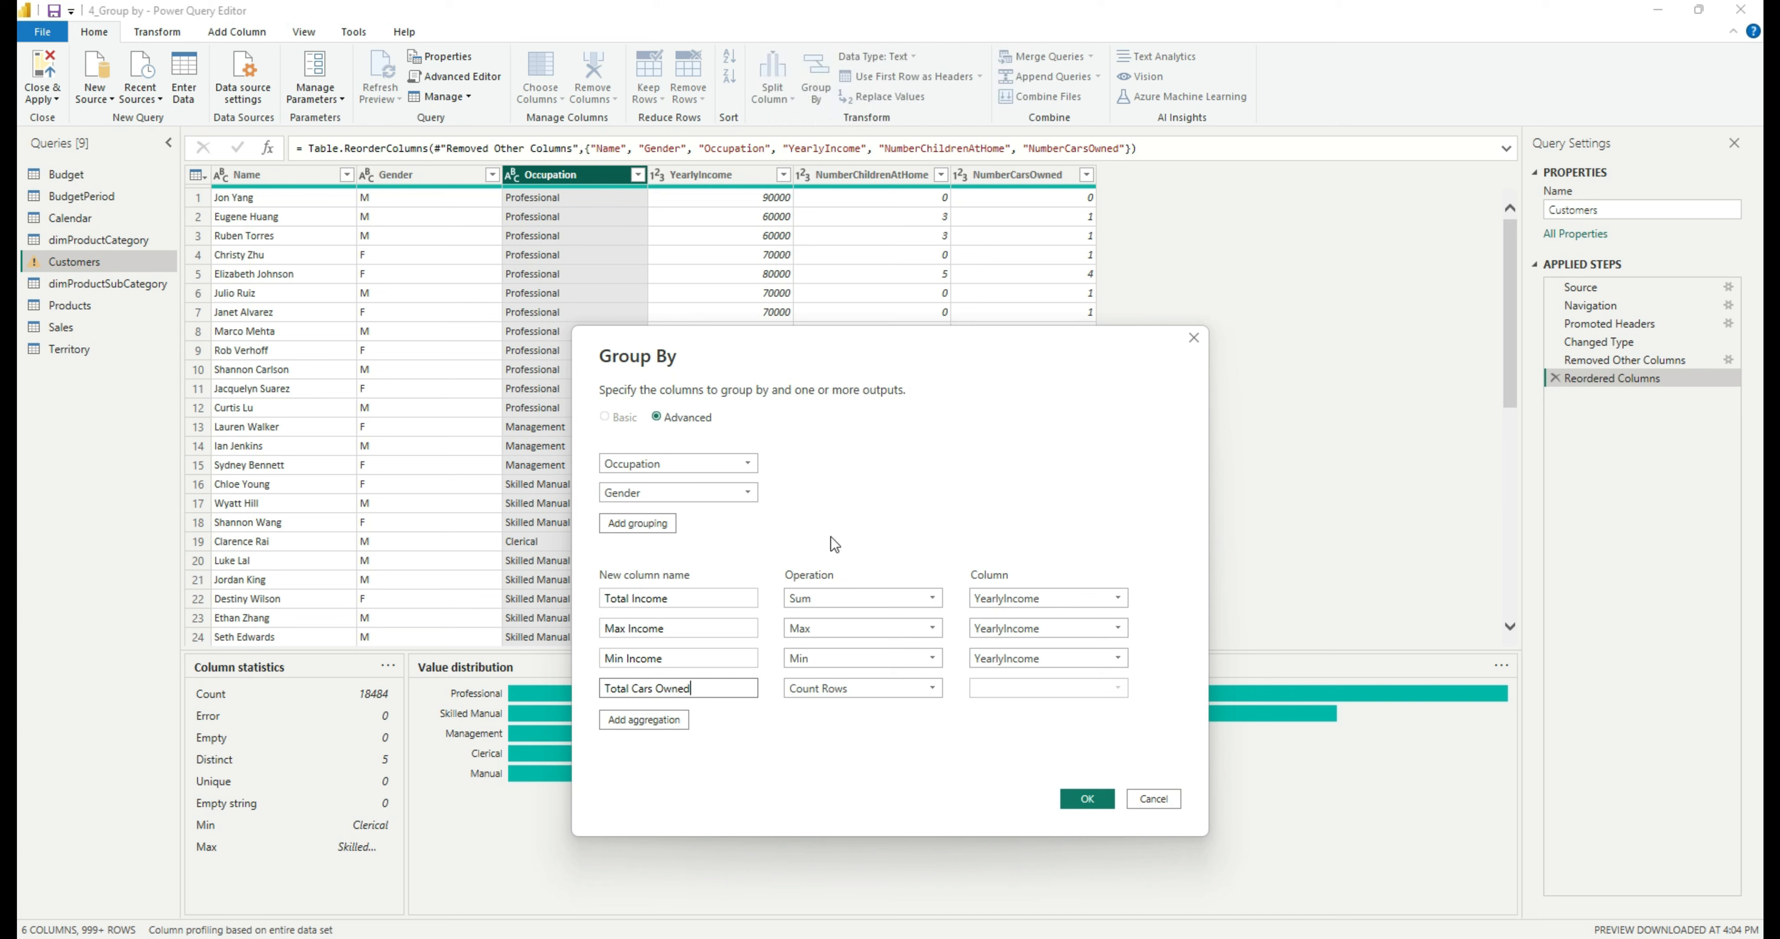
# Set the Total Cars Owned aggregation to the Sum of NumberCarsOwned.
pyautogui.click(836, 692)
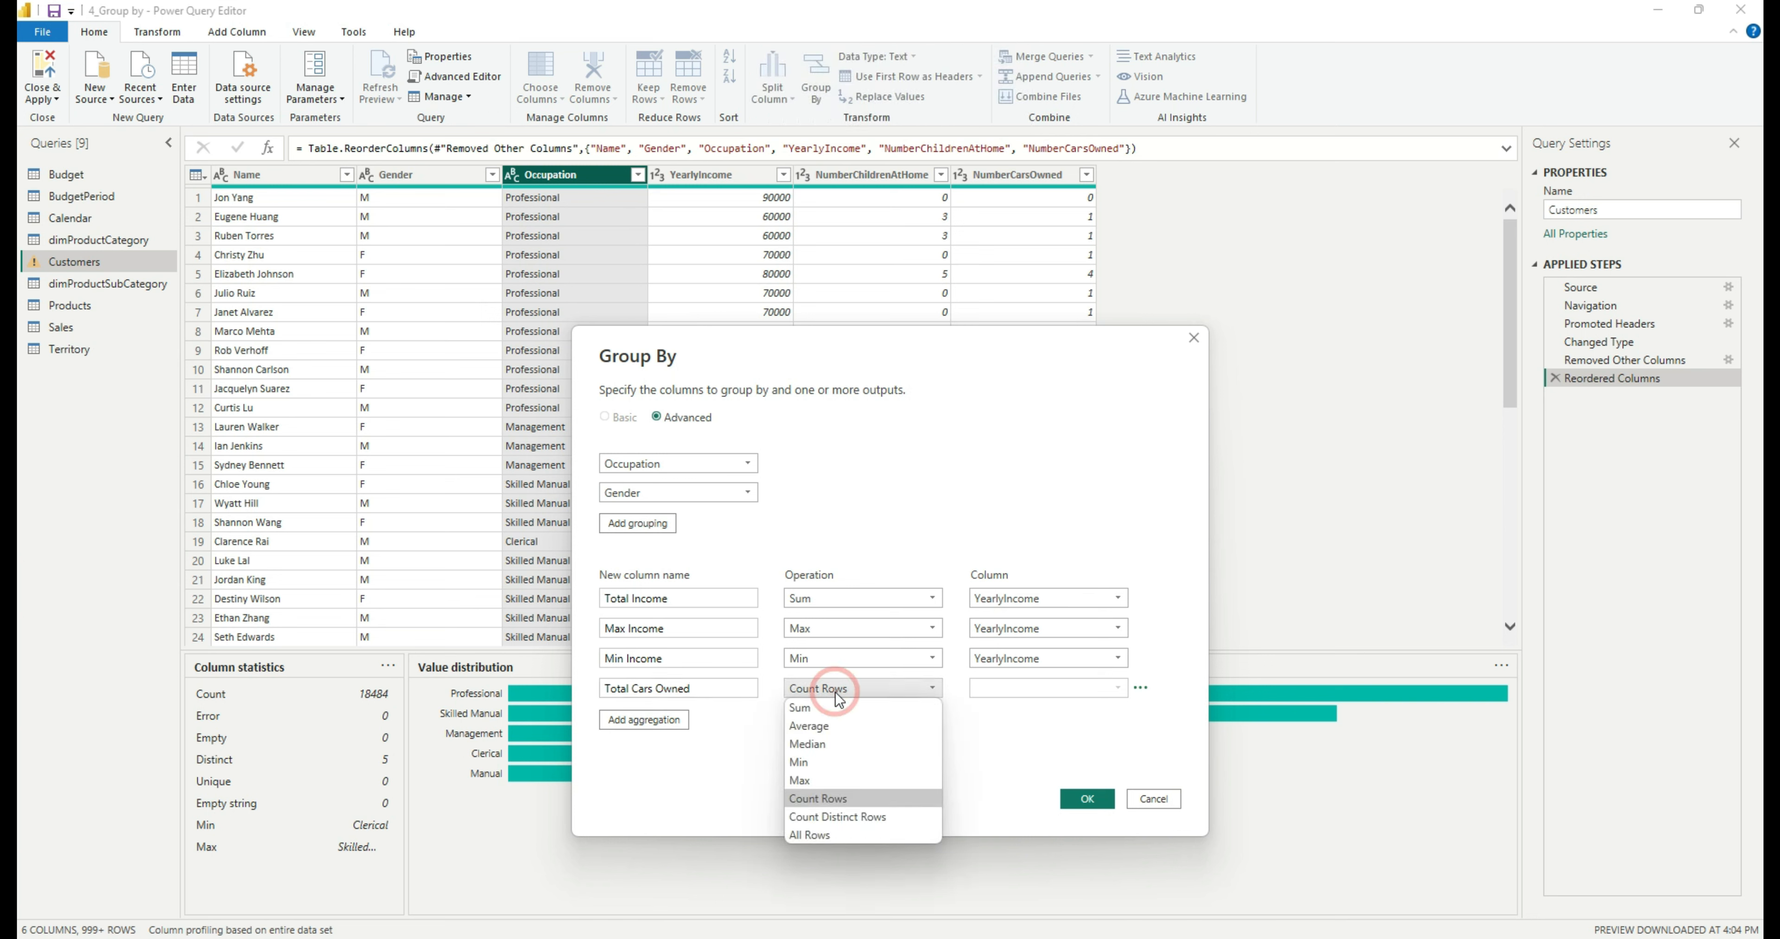
pyautogui.click(839, 704)
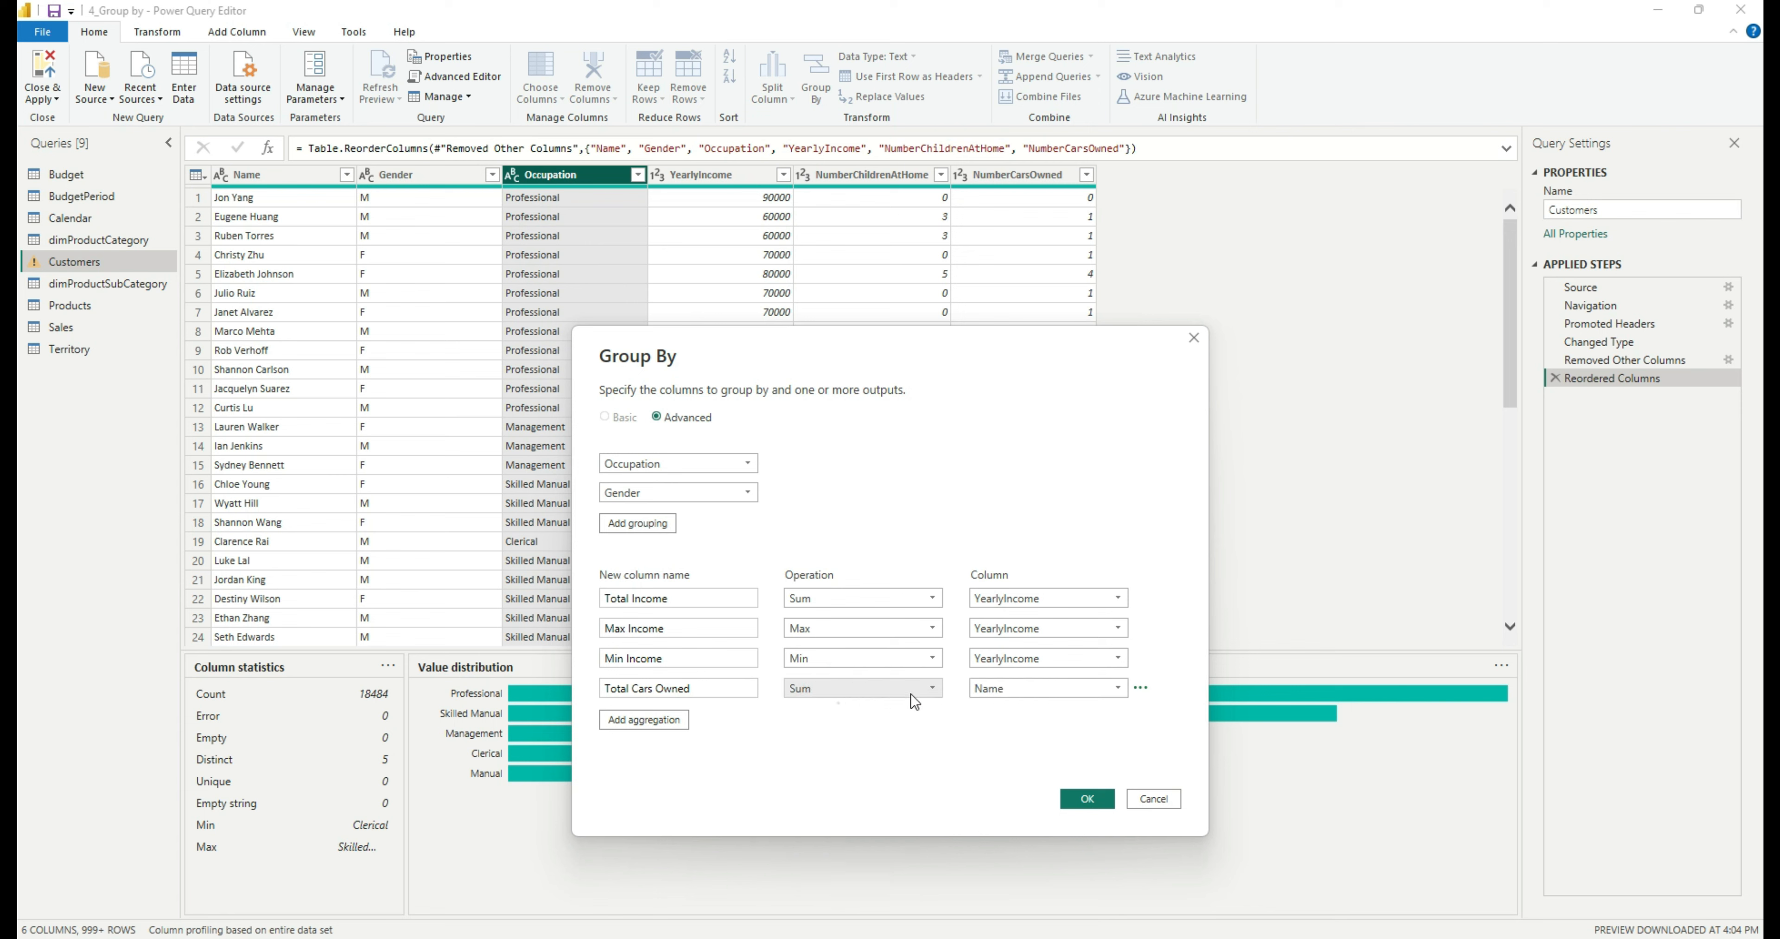
pyautogui.click(1030, 688)
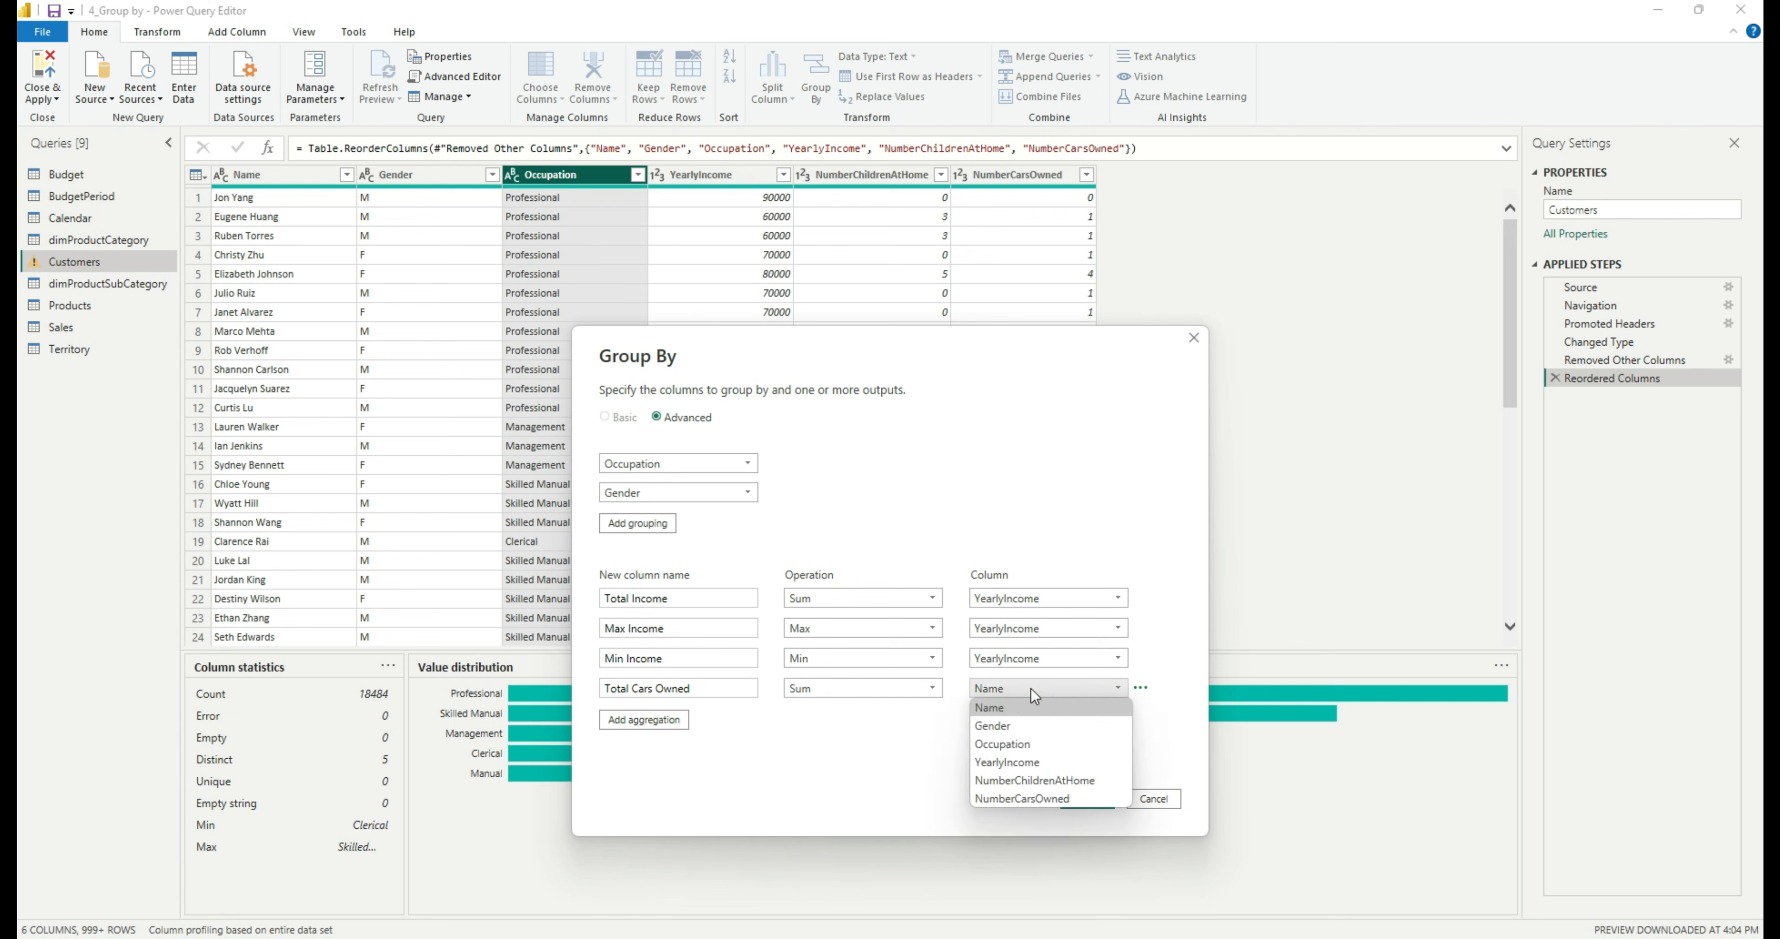
pyautogui.click(1068, 795)
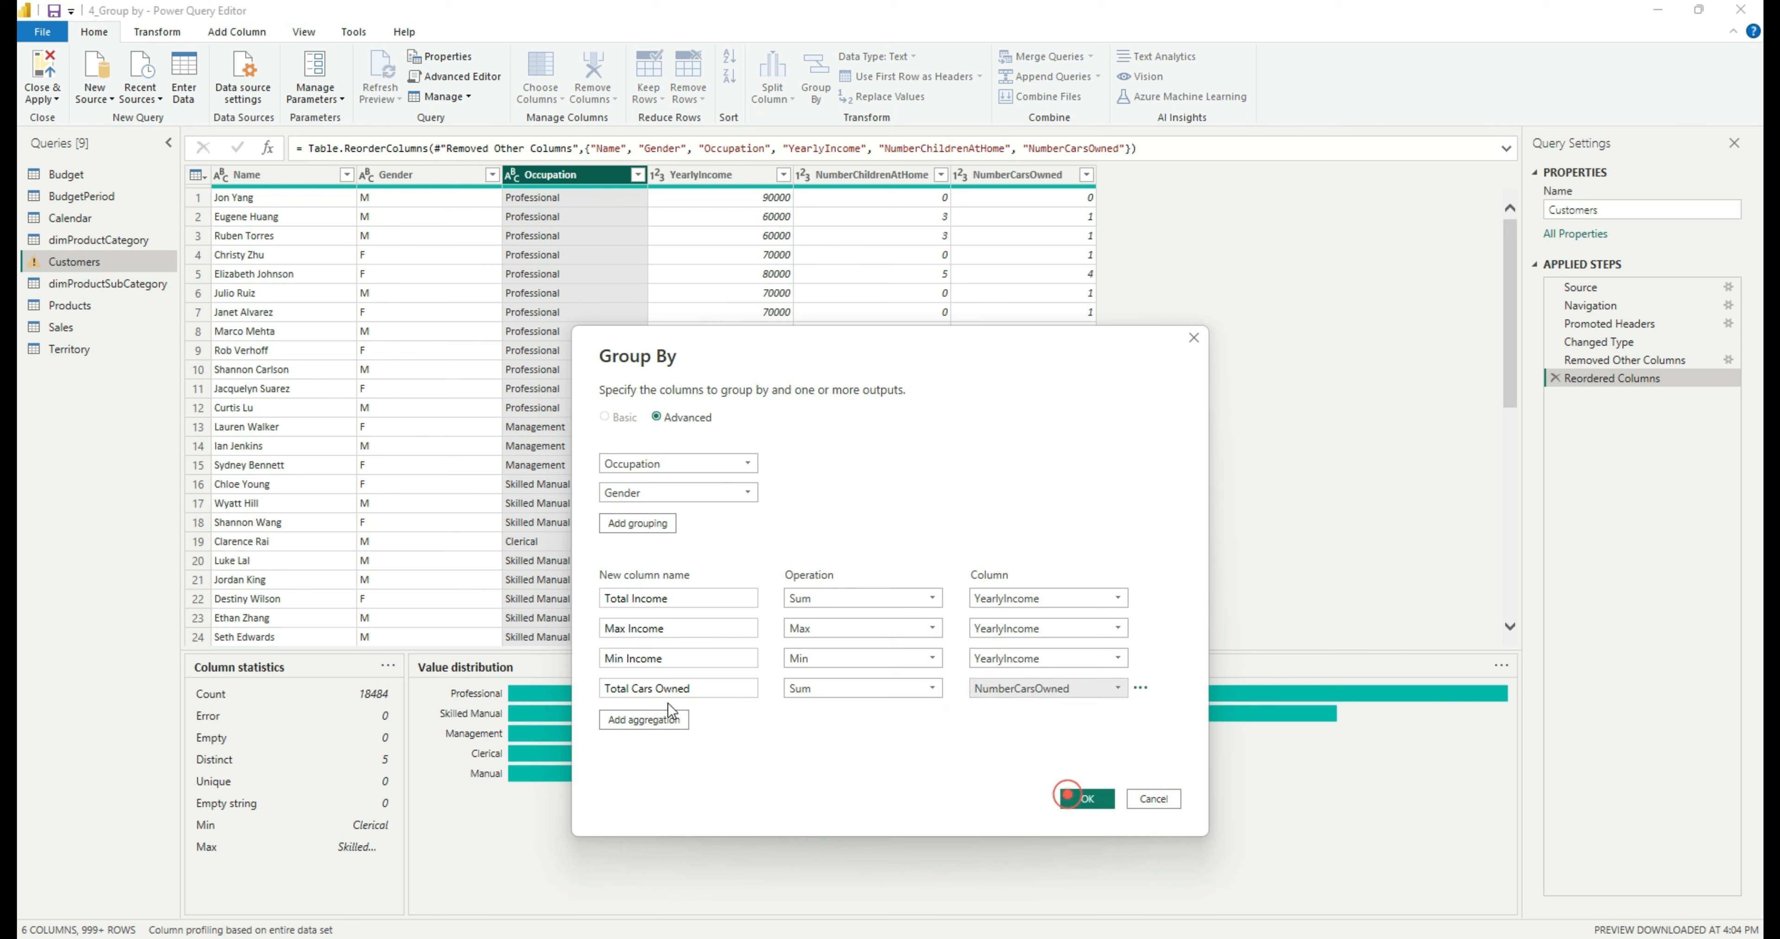
# Add a fifth aggregation and name its new column Median of Cars Owned.
pyautogui.click(644, 721)
pyautogui.click(711, 719)
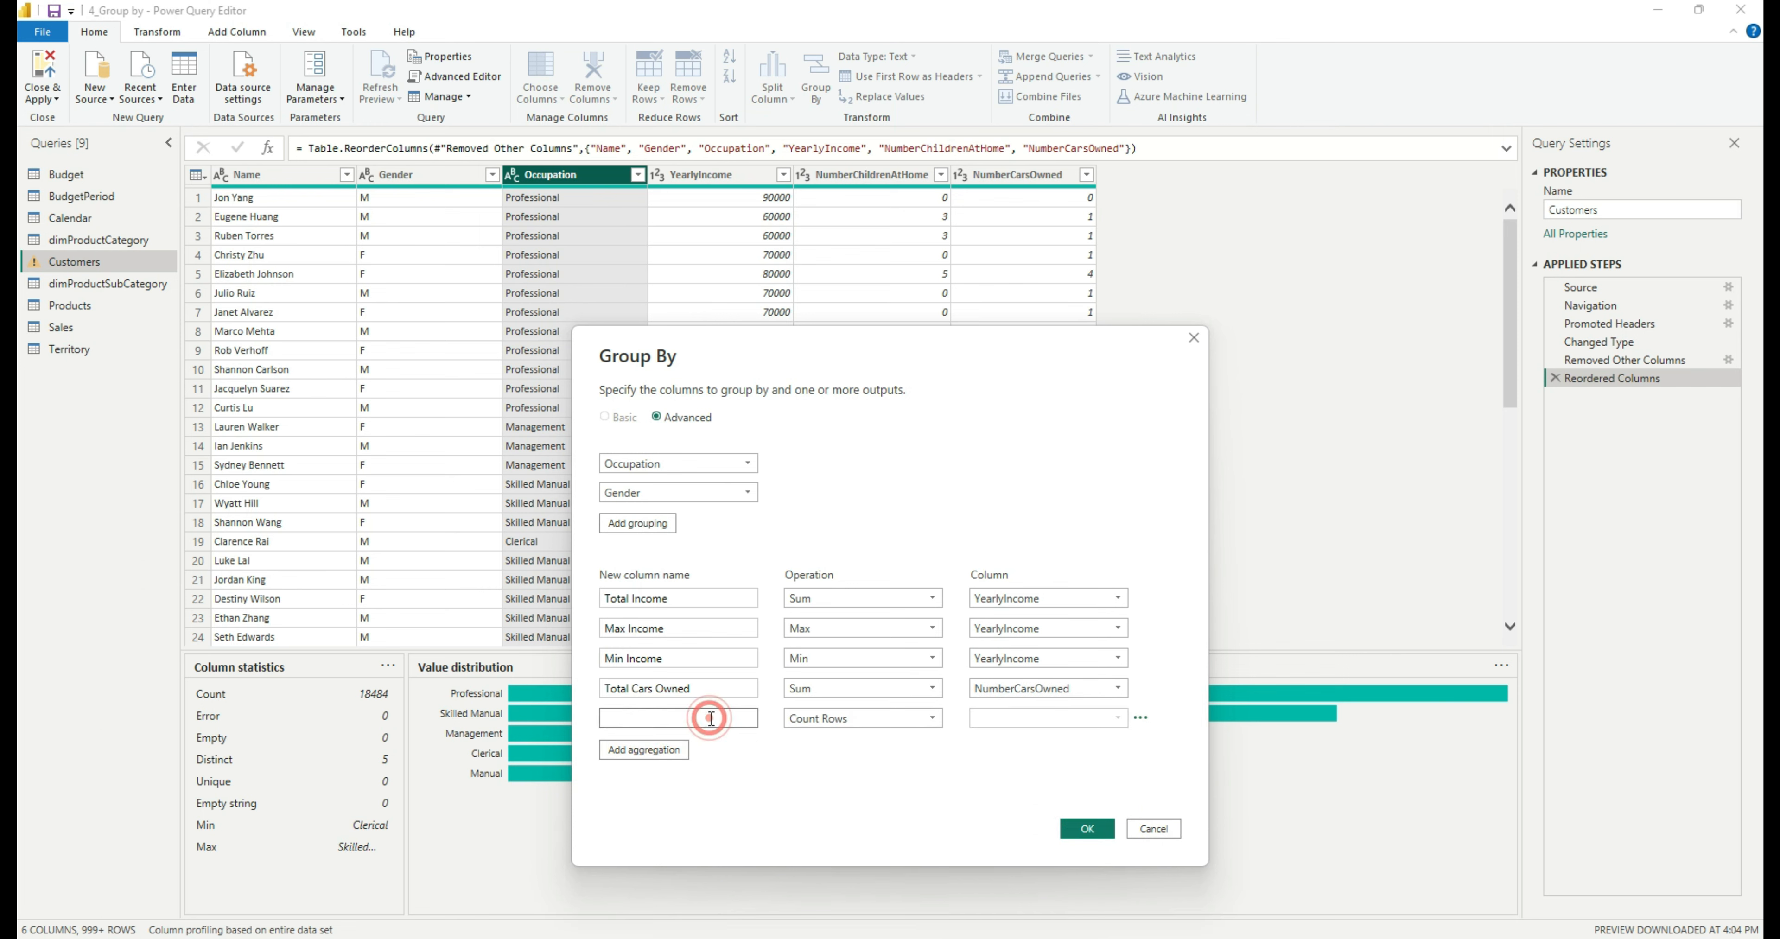
pyautogui.press('capslock')
pyautogui.write('Me')
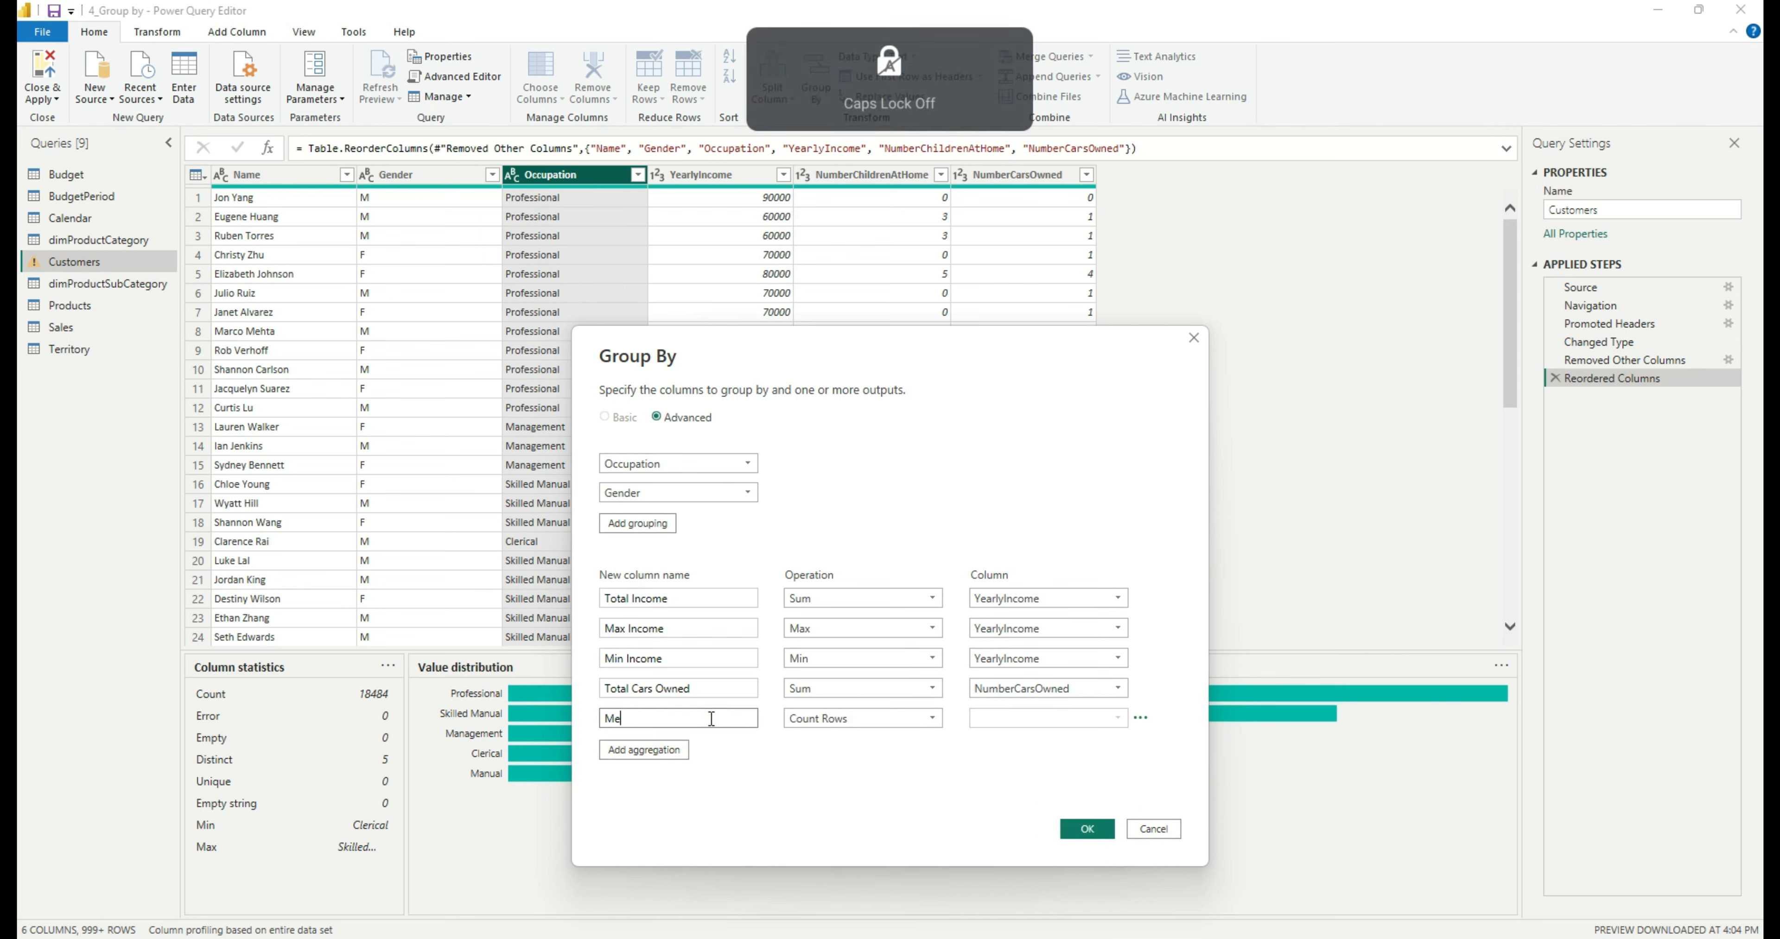
pyautogui.write('d')
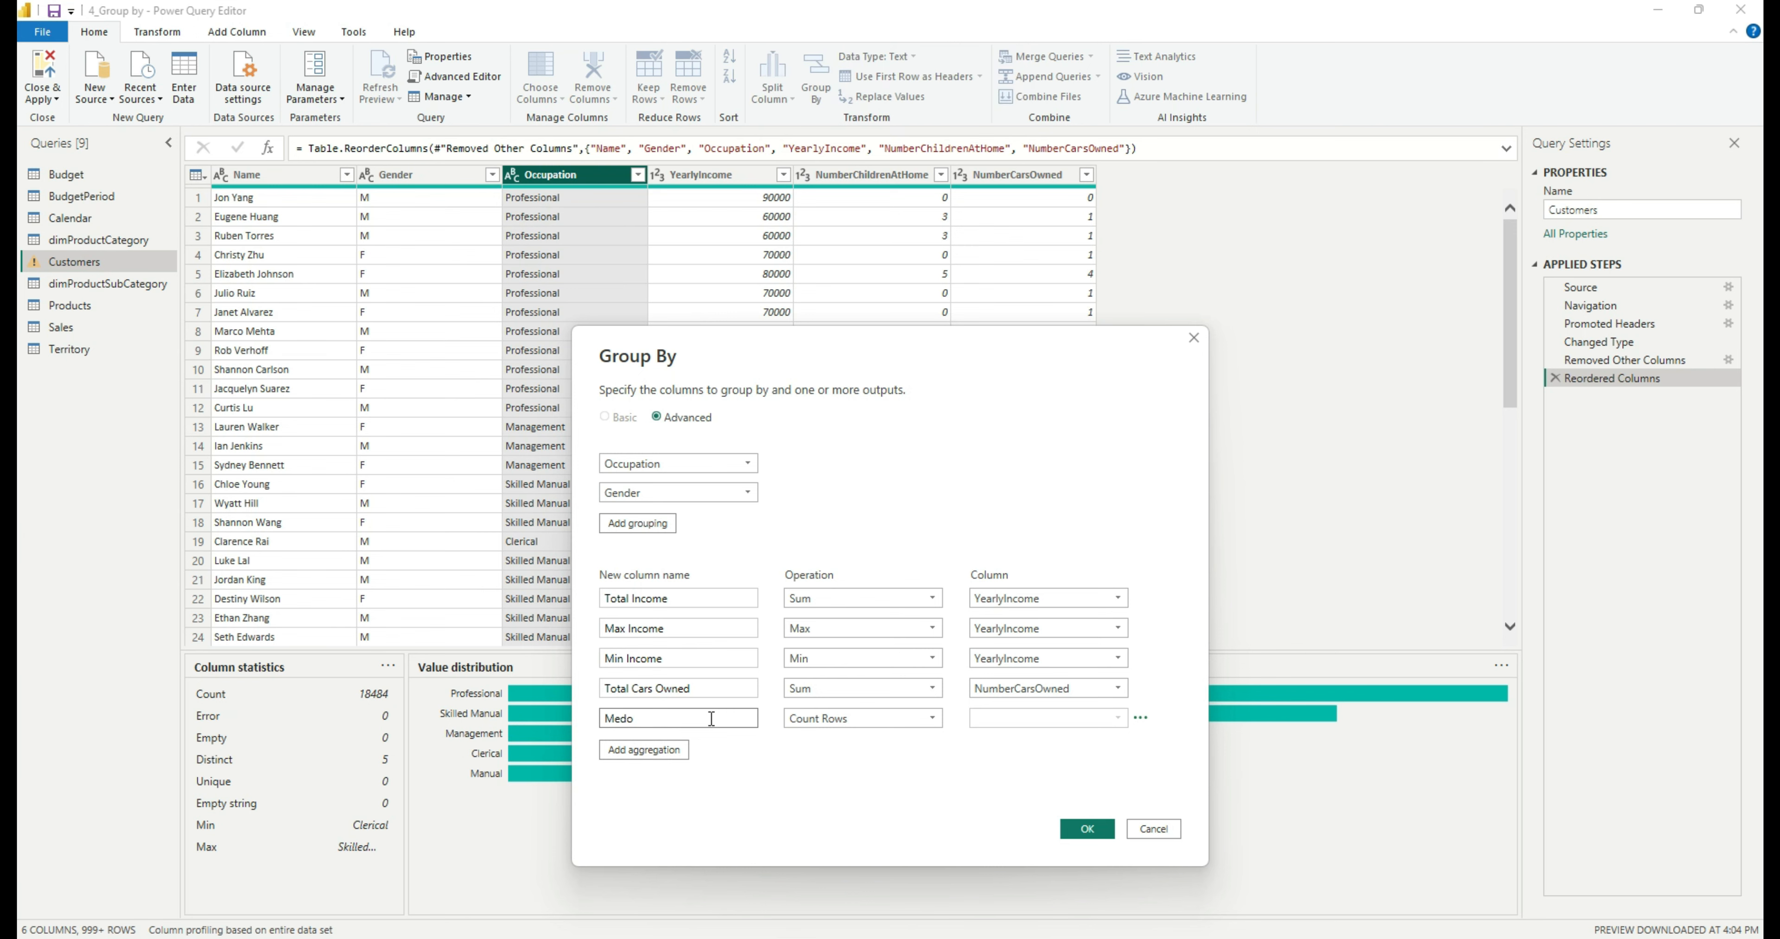
pyautogui.write('ian of')
pyautogui.press('capslock')
pyautogui.write('Cars O')
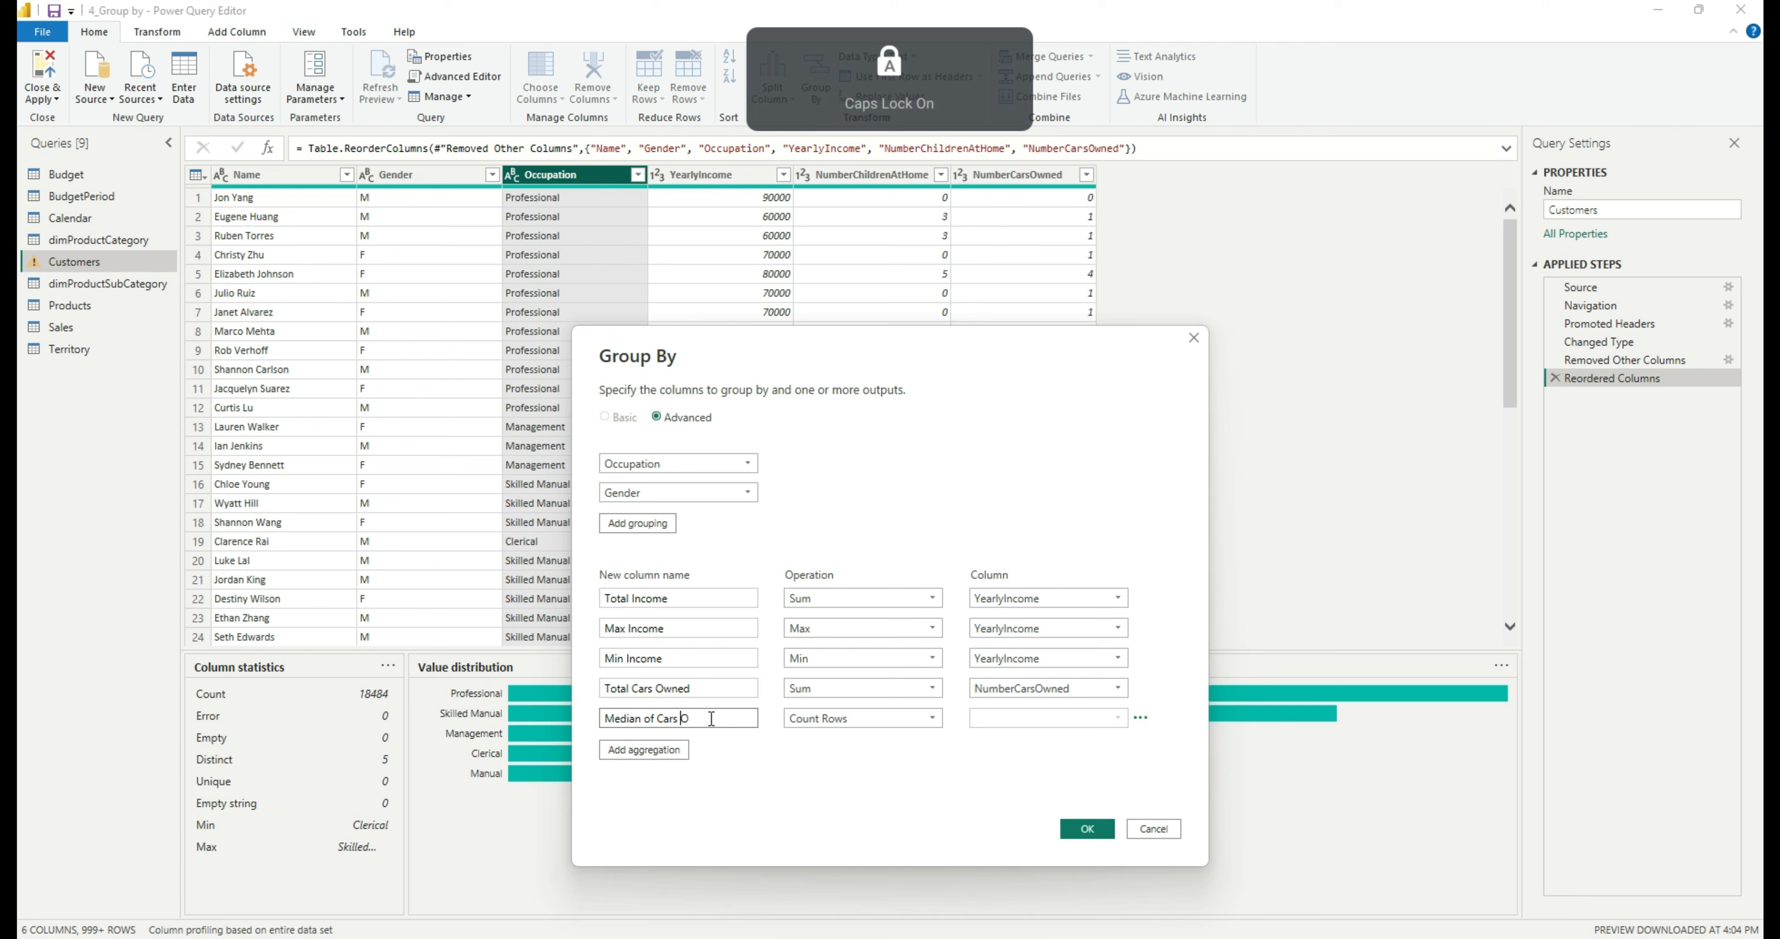
pyautogui.write('wned')
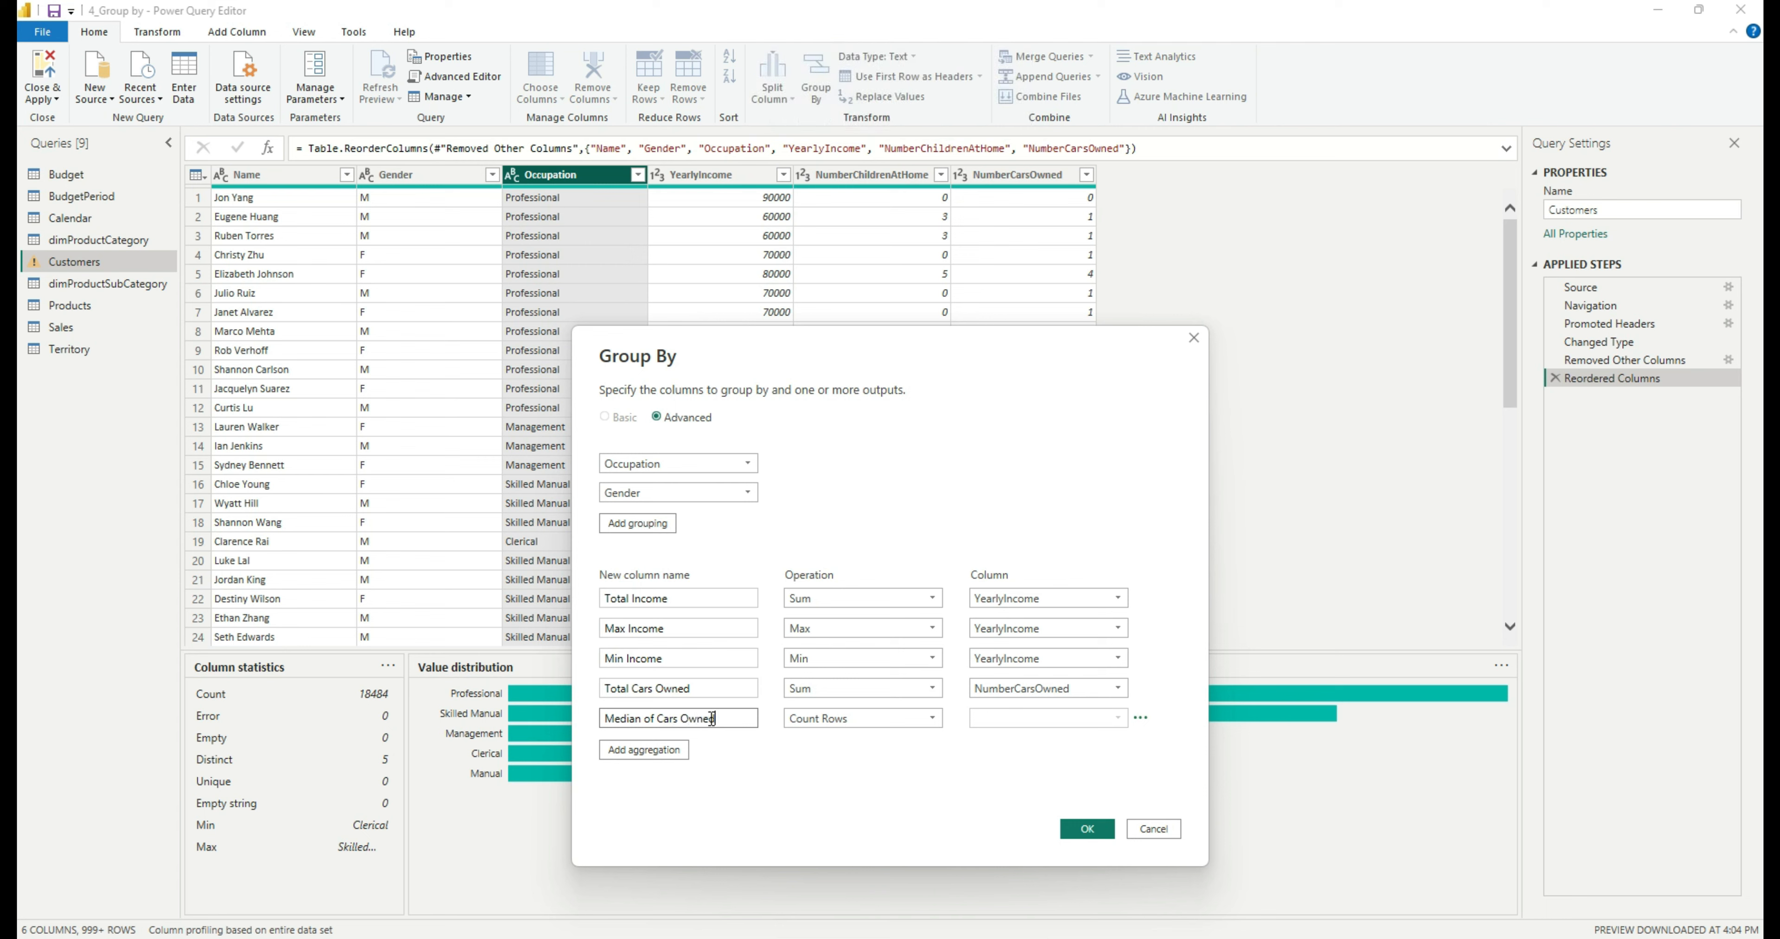
# Set the Median of Cars Owned aggregation to the Median of NumberCarsOwned.
pyautogui.click(874, 725)
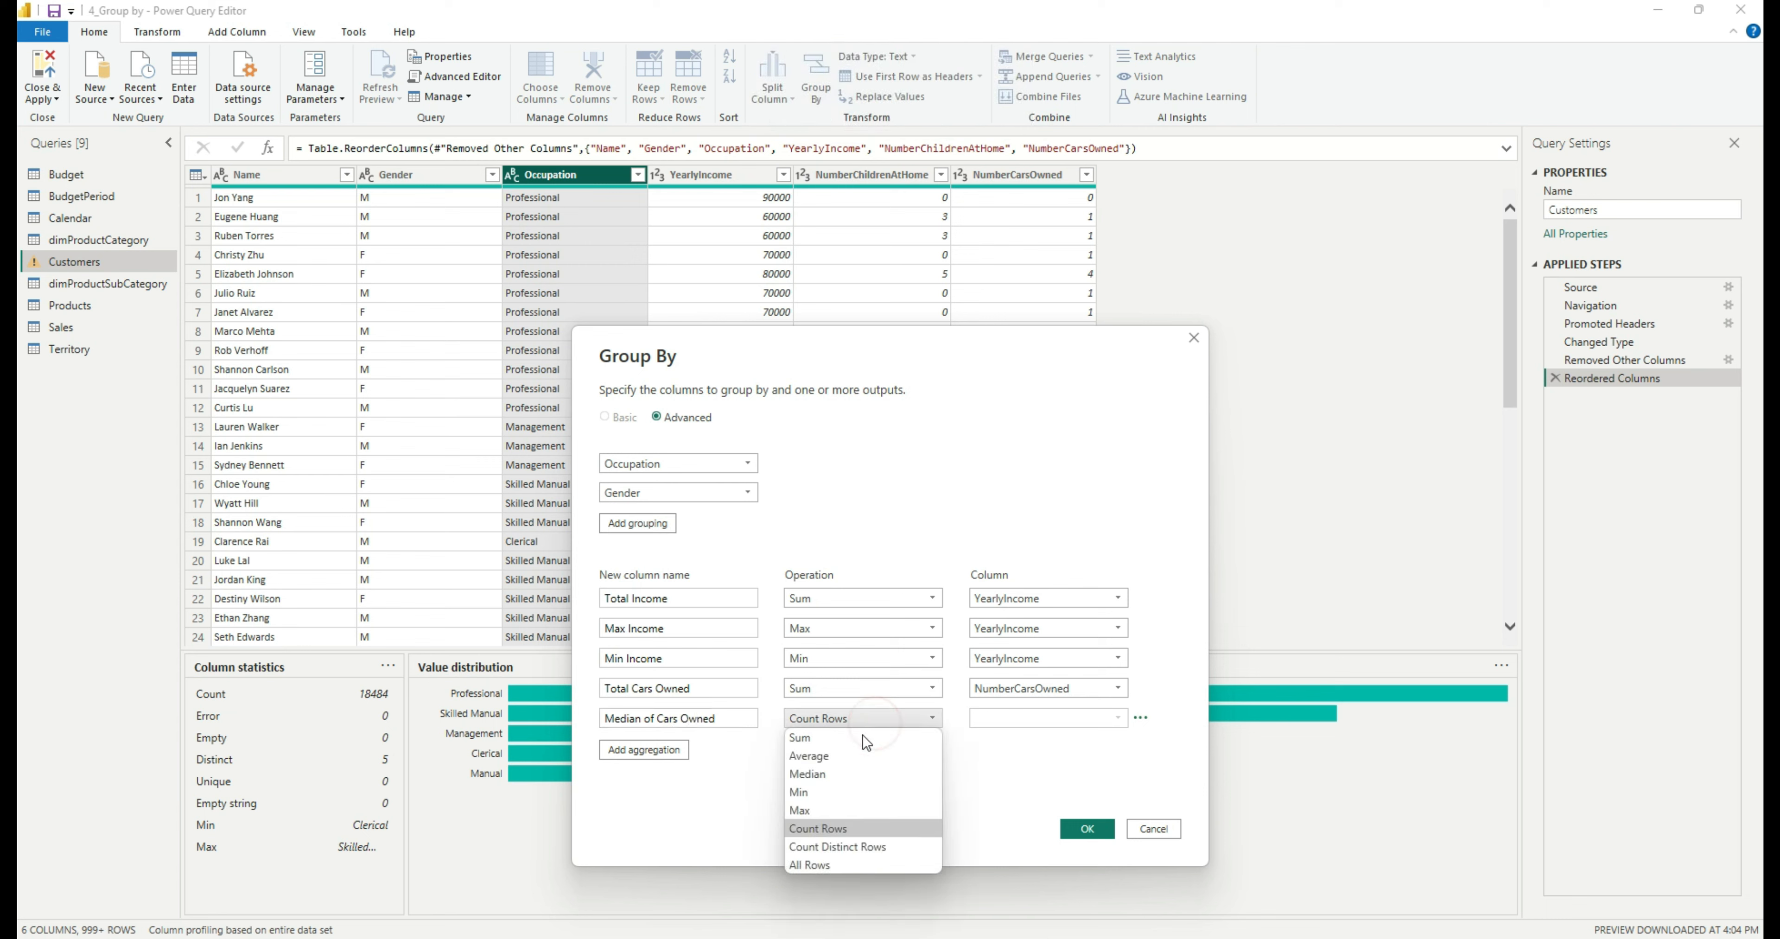
pyautogui.click(839, 768)
pyautogui.click(1062, 718)
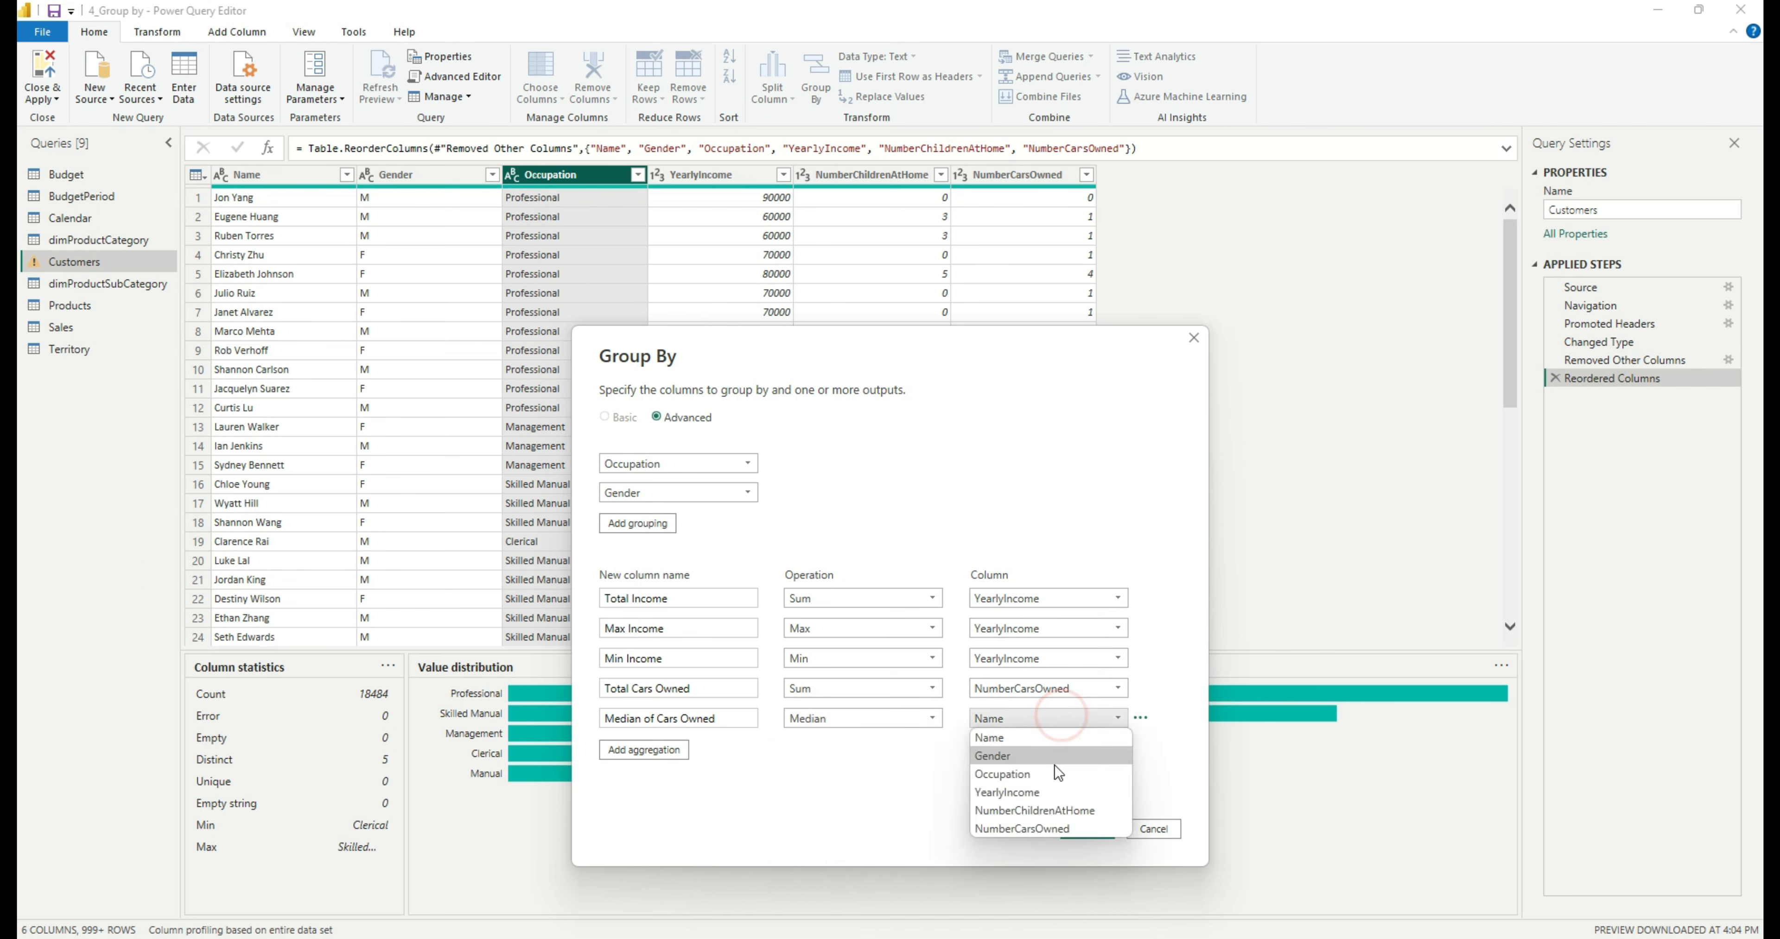
pyautogui.click(1050, 832)
# Add a sixth aggregation and name its new column Average Children at Home.
pyautogui.click(639, 749)
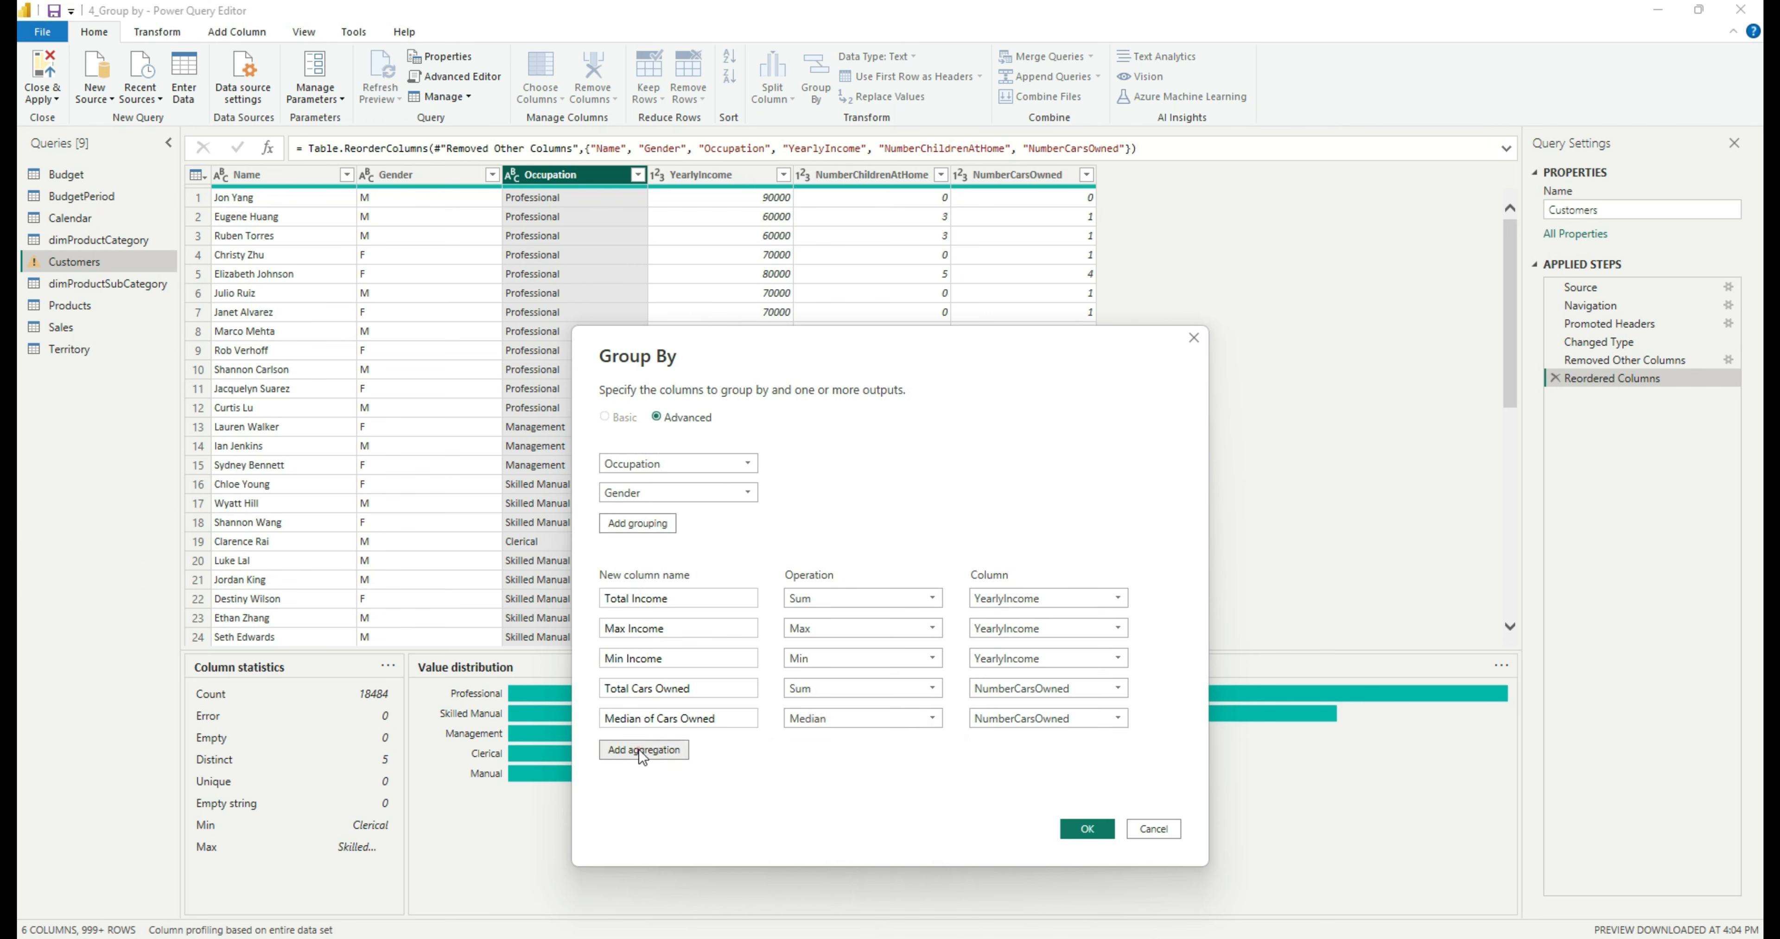
pyautogui.click(666, 751)
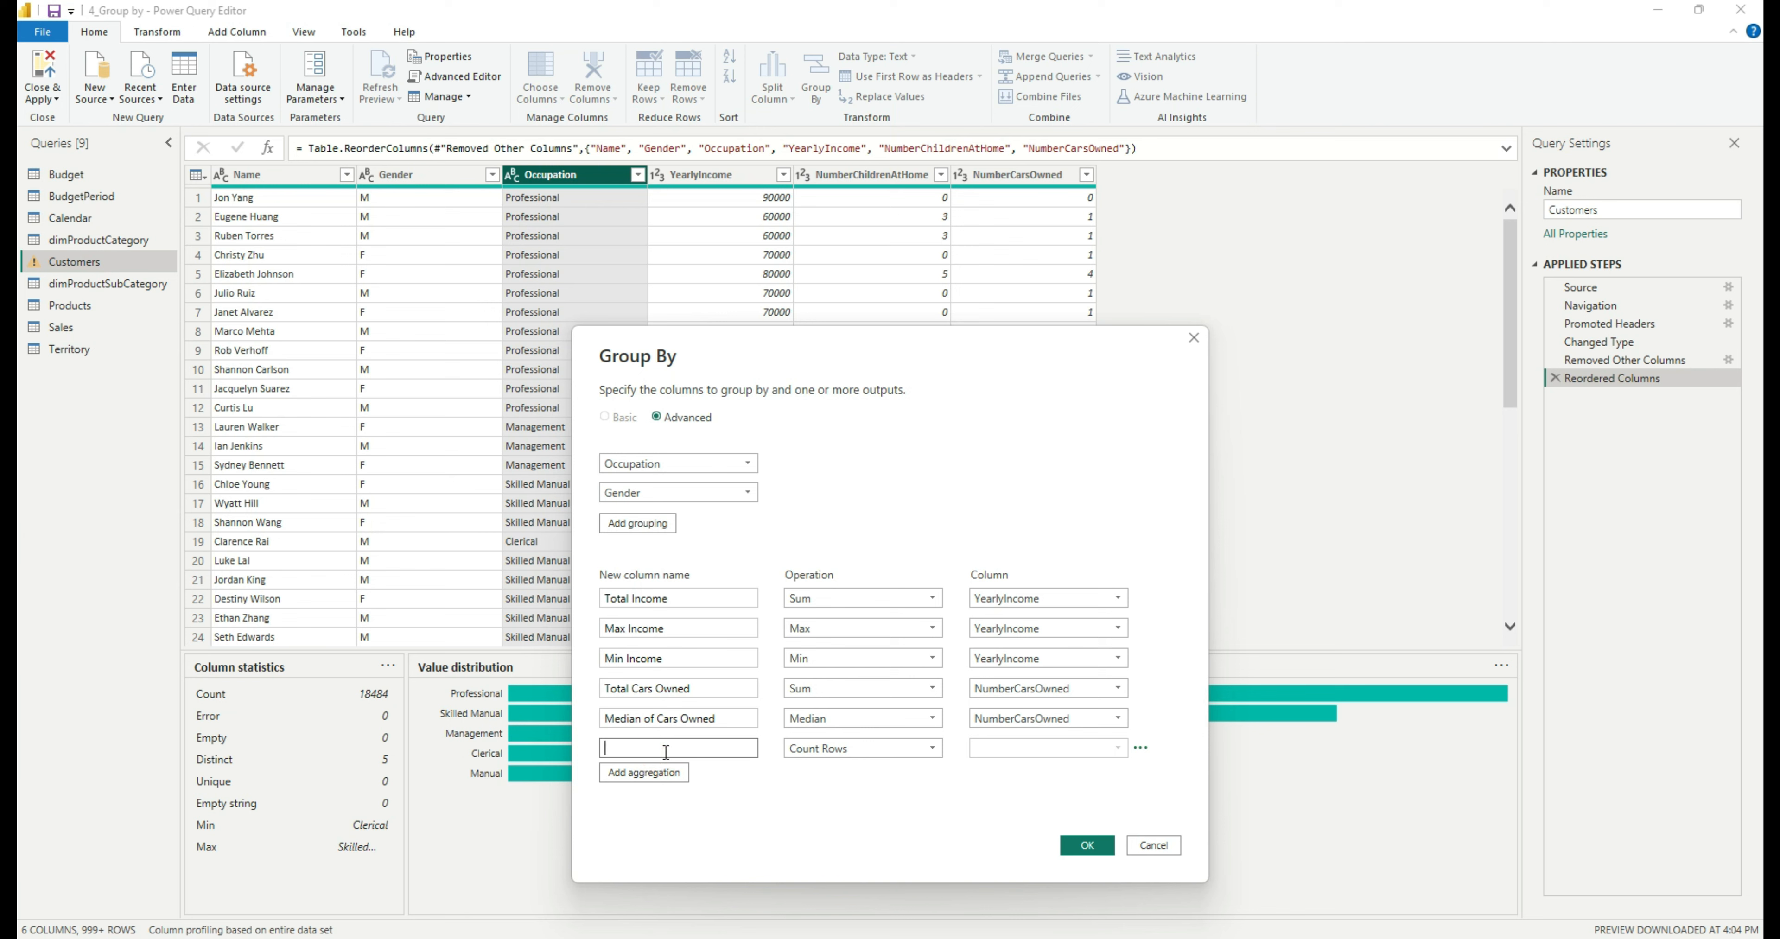
pyautogui.click(815, 753)
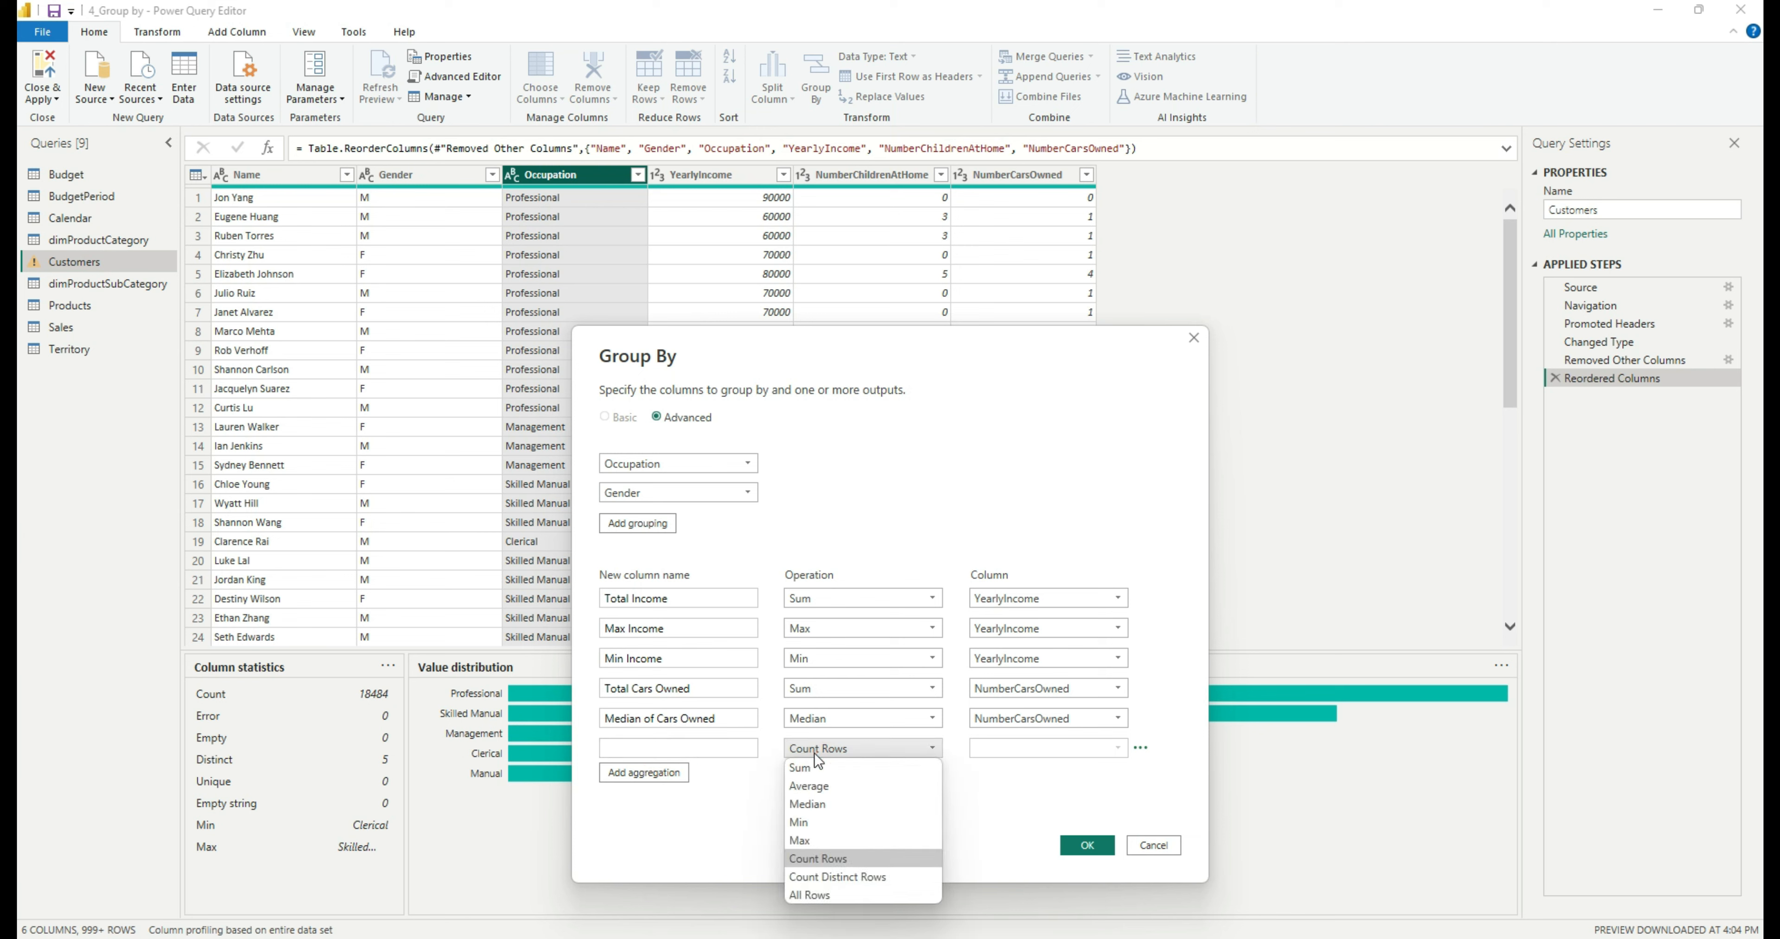
pyautogui.click(669, 748)
pyautogui.press('capslock')
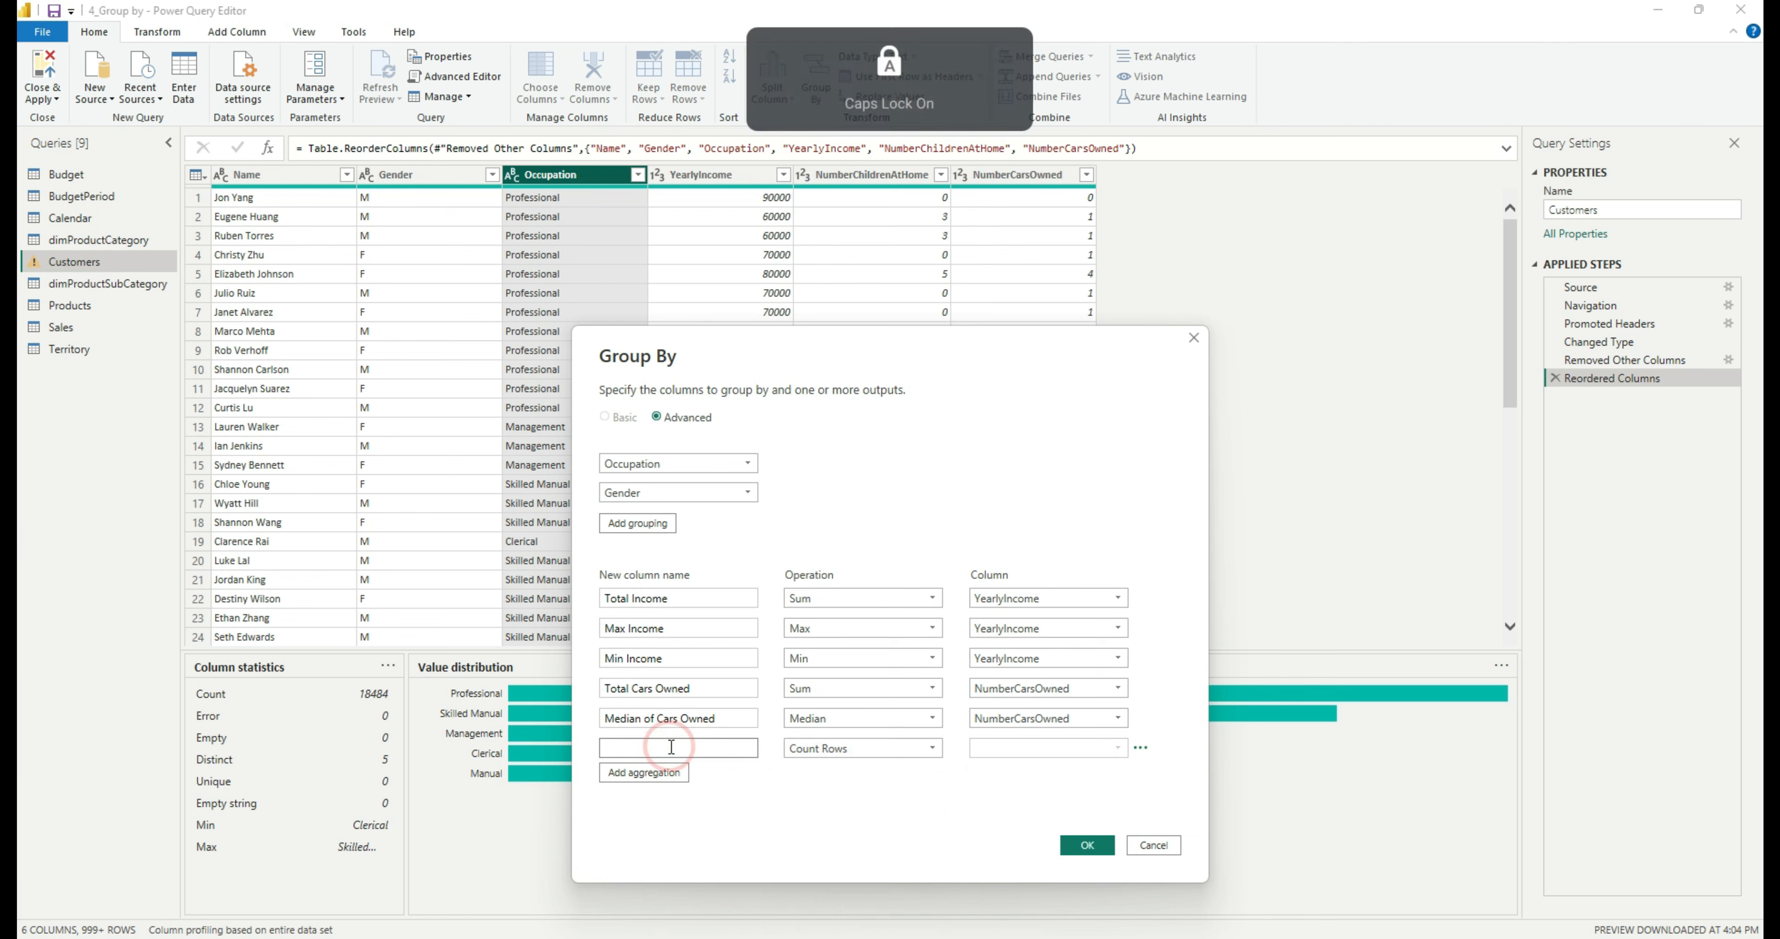
pyautogui.write('Average')
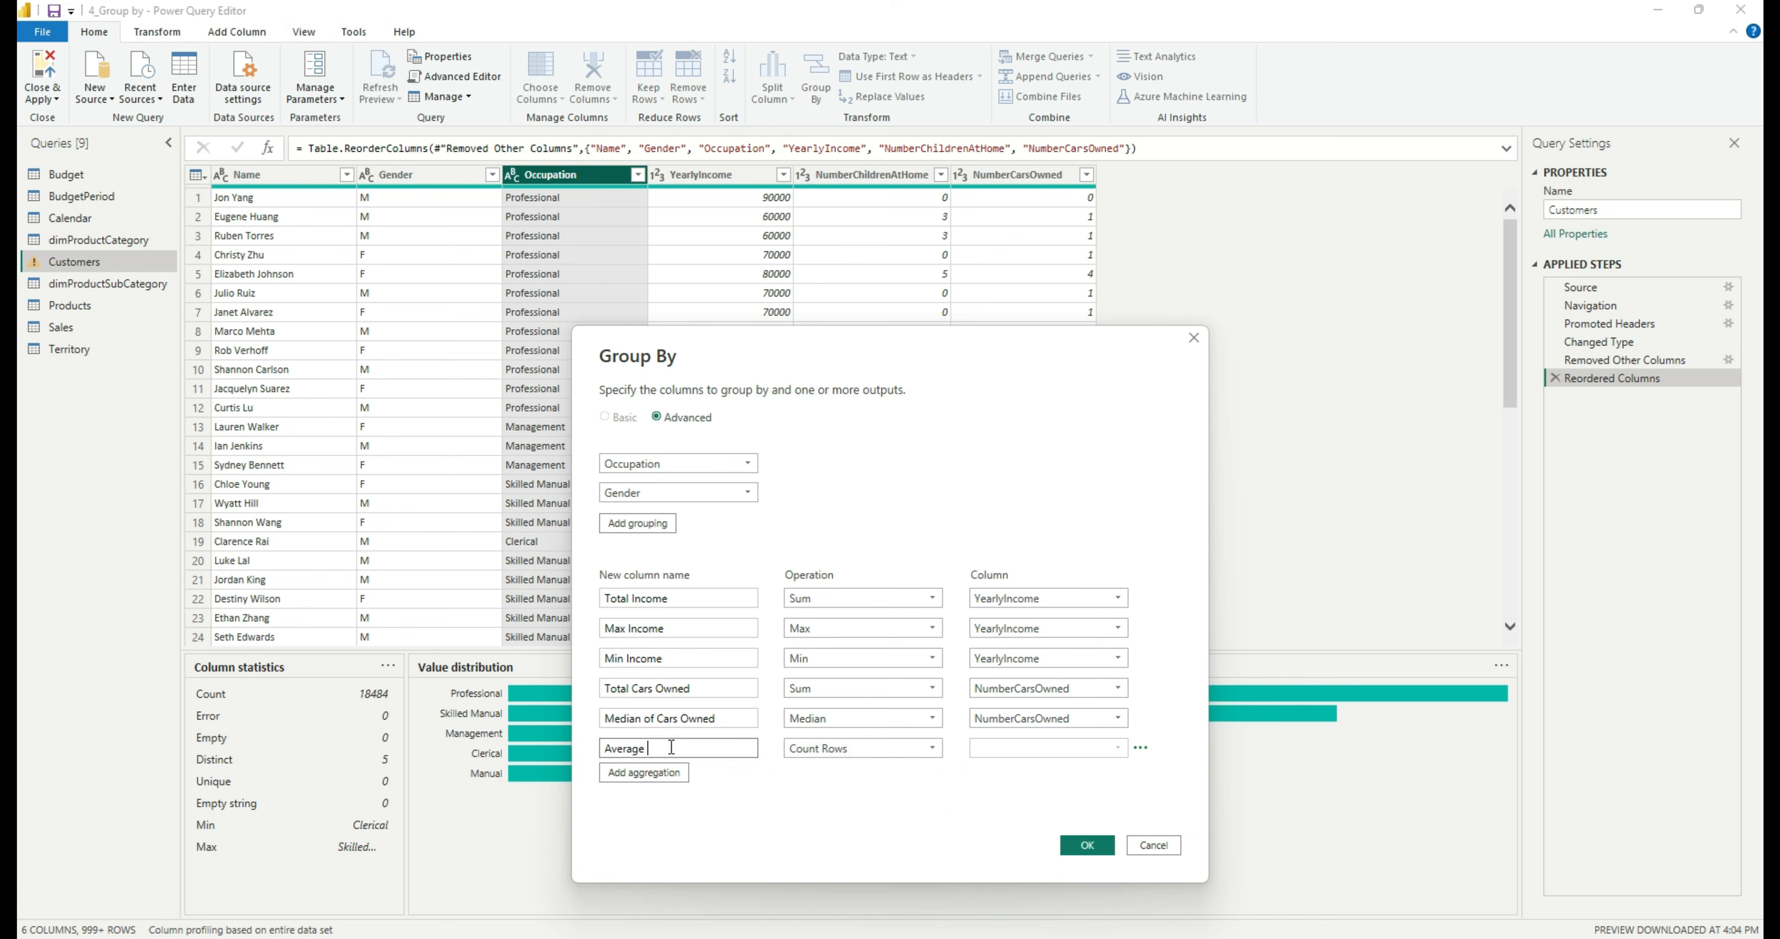
pyautogui.press('capslock')
pyautogui.write('C')
pyautogui.press('capslock')
pyautogui.write('h')
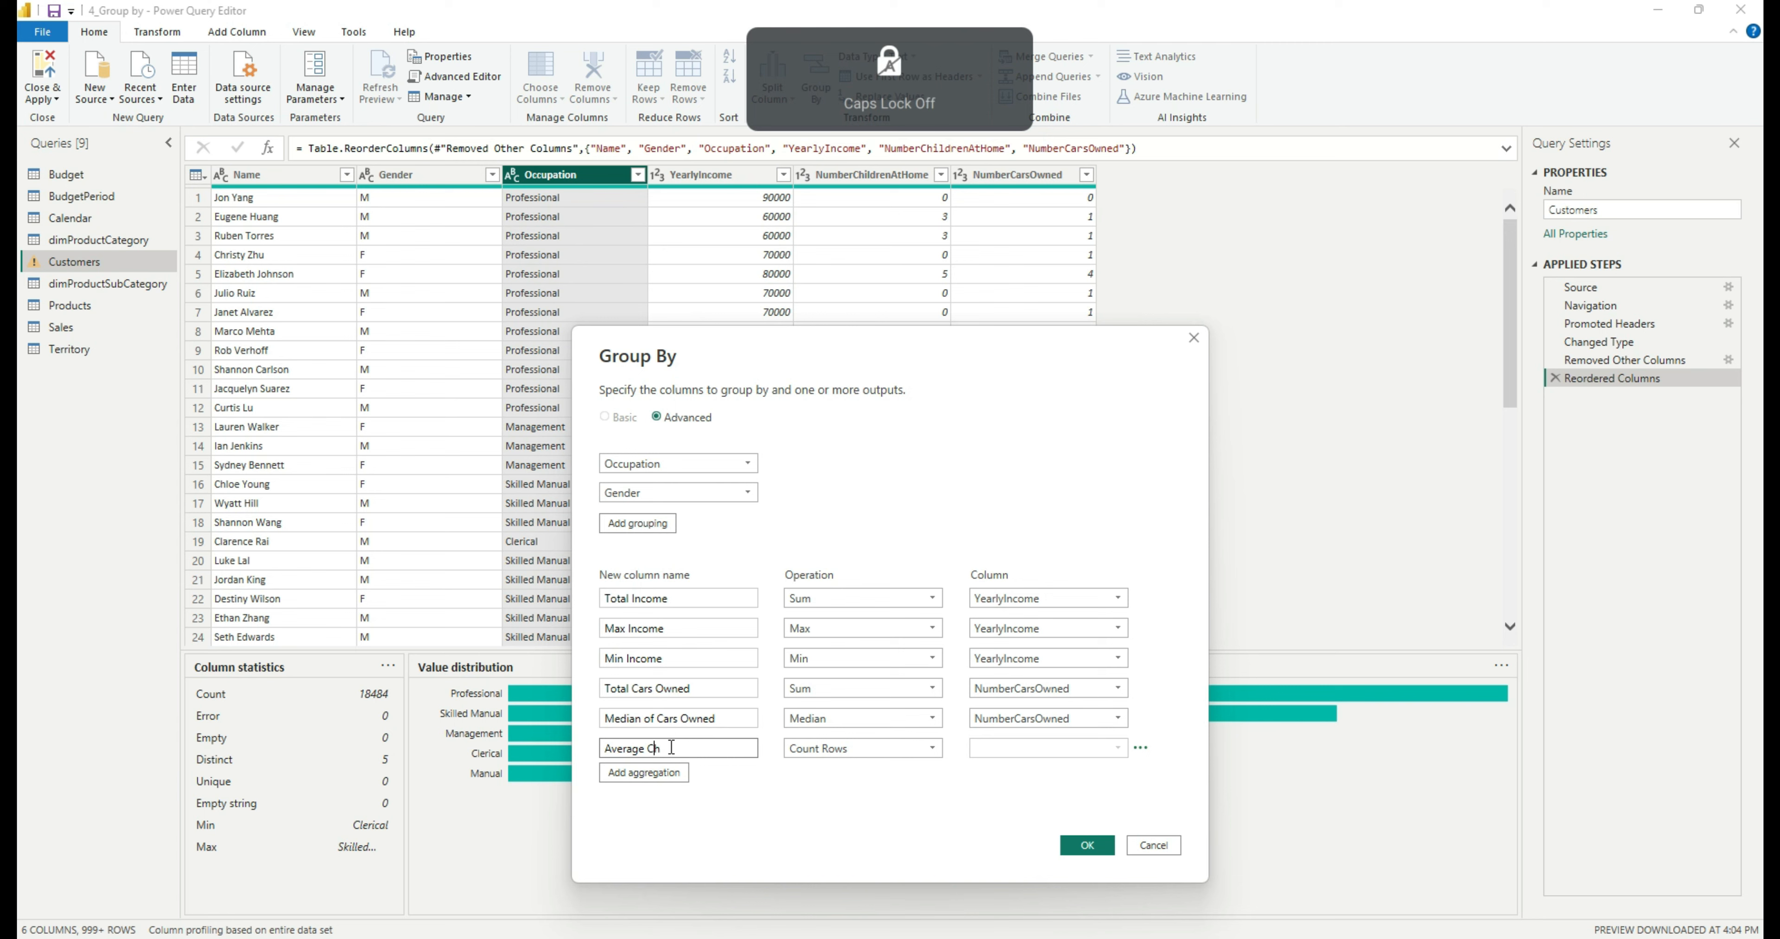
pyautogui.write('ild')
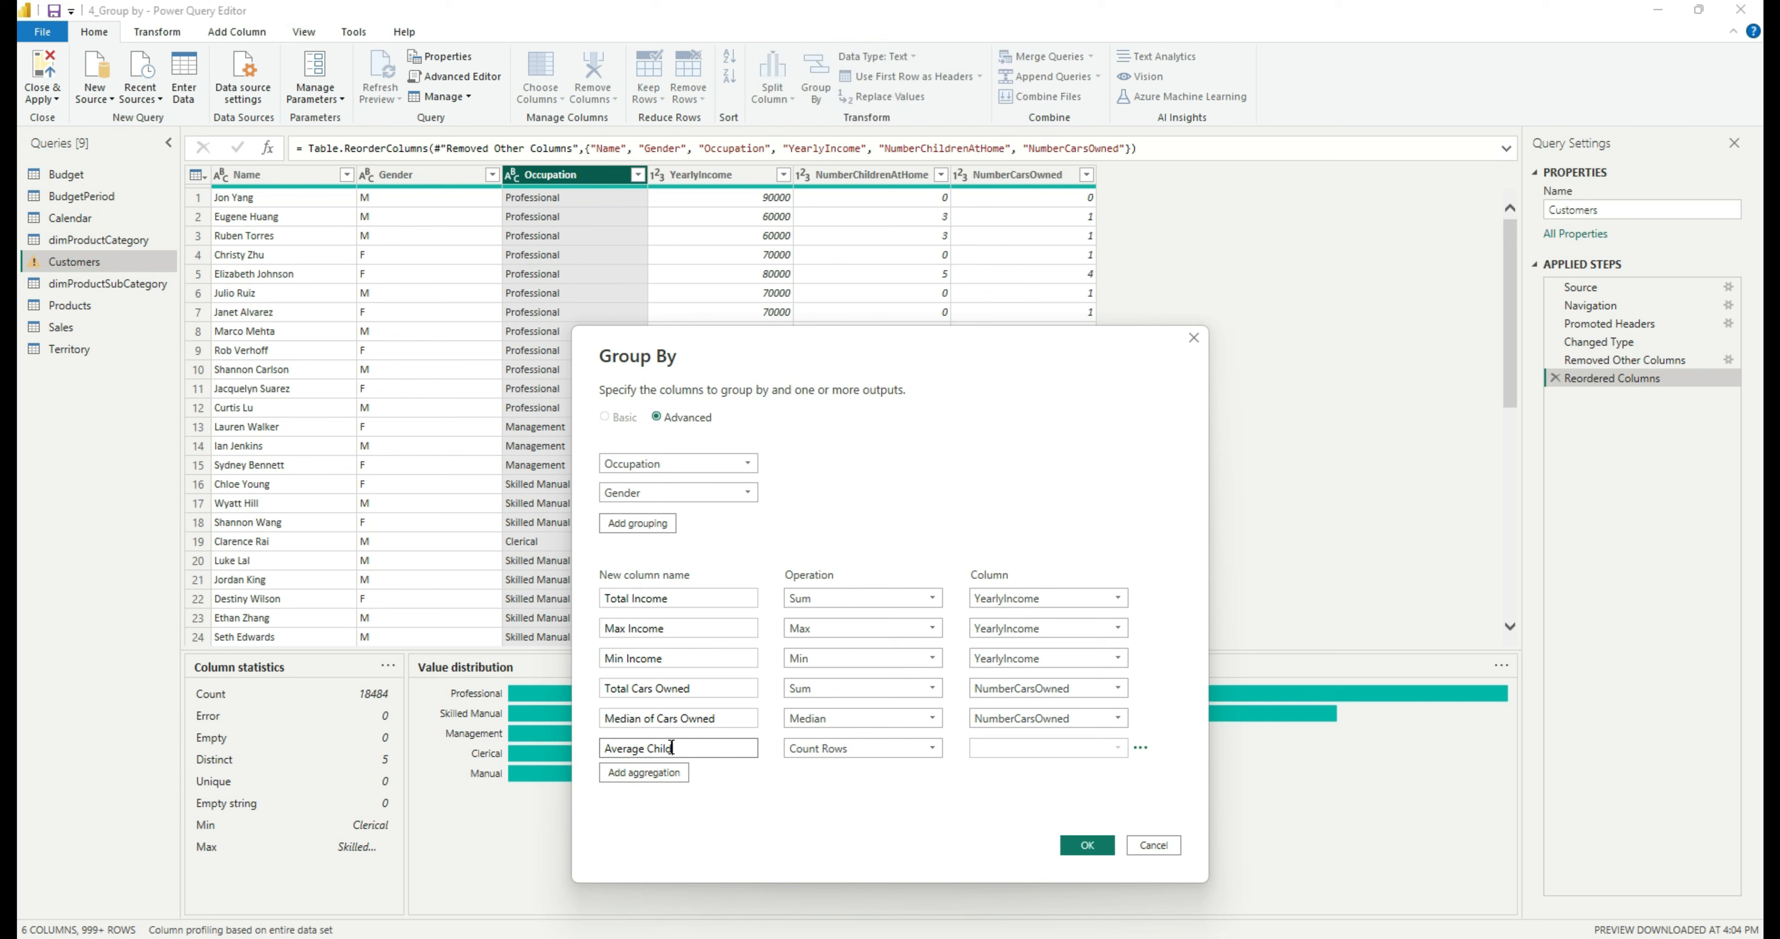
pyautogui.write('ren at')
pyautogui.press('capslock')
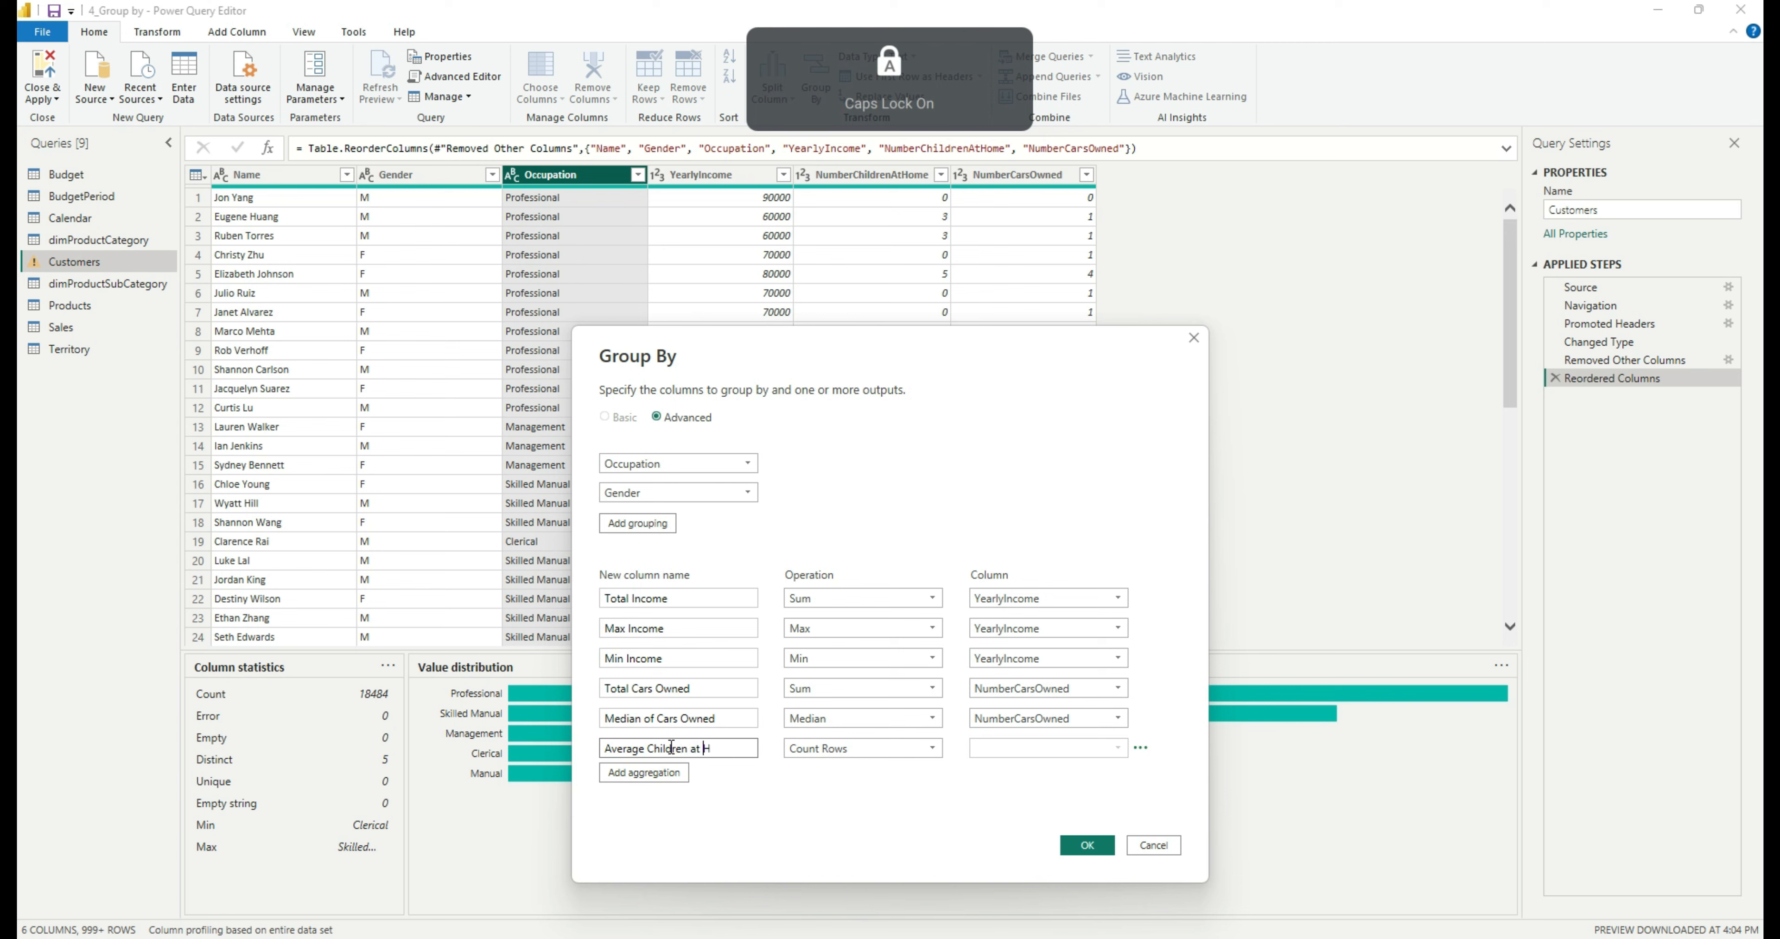
pyautogui.write('H')
pyautogui.press('capslock')
pyautogui.write('ome')
# Set the Average Children at Home aggregation to the Average of NumberChildrenAtHome.
pyautogui.click(845, 750)
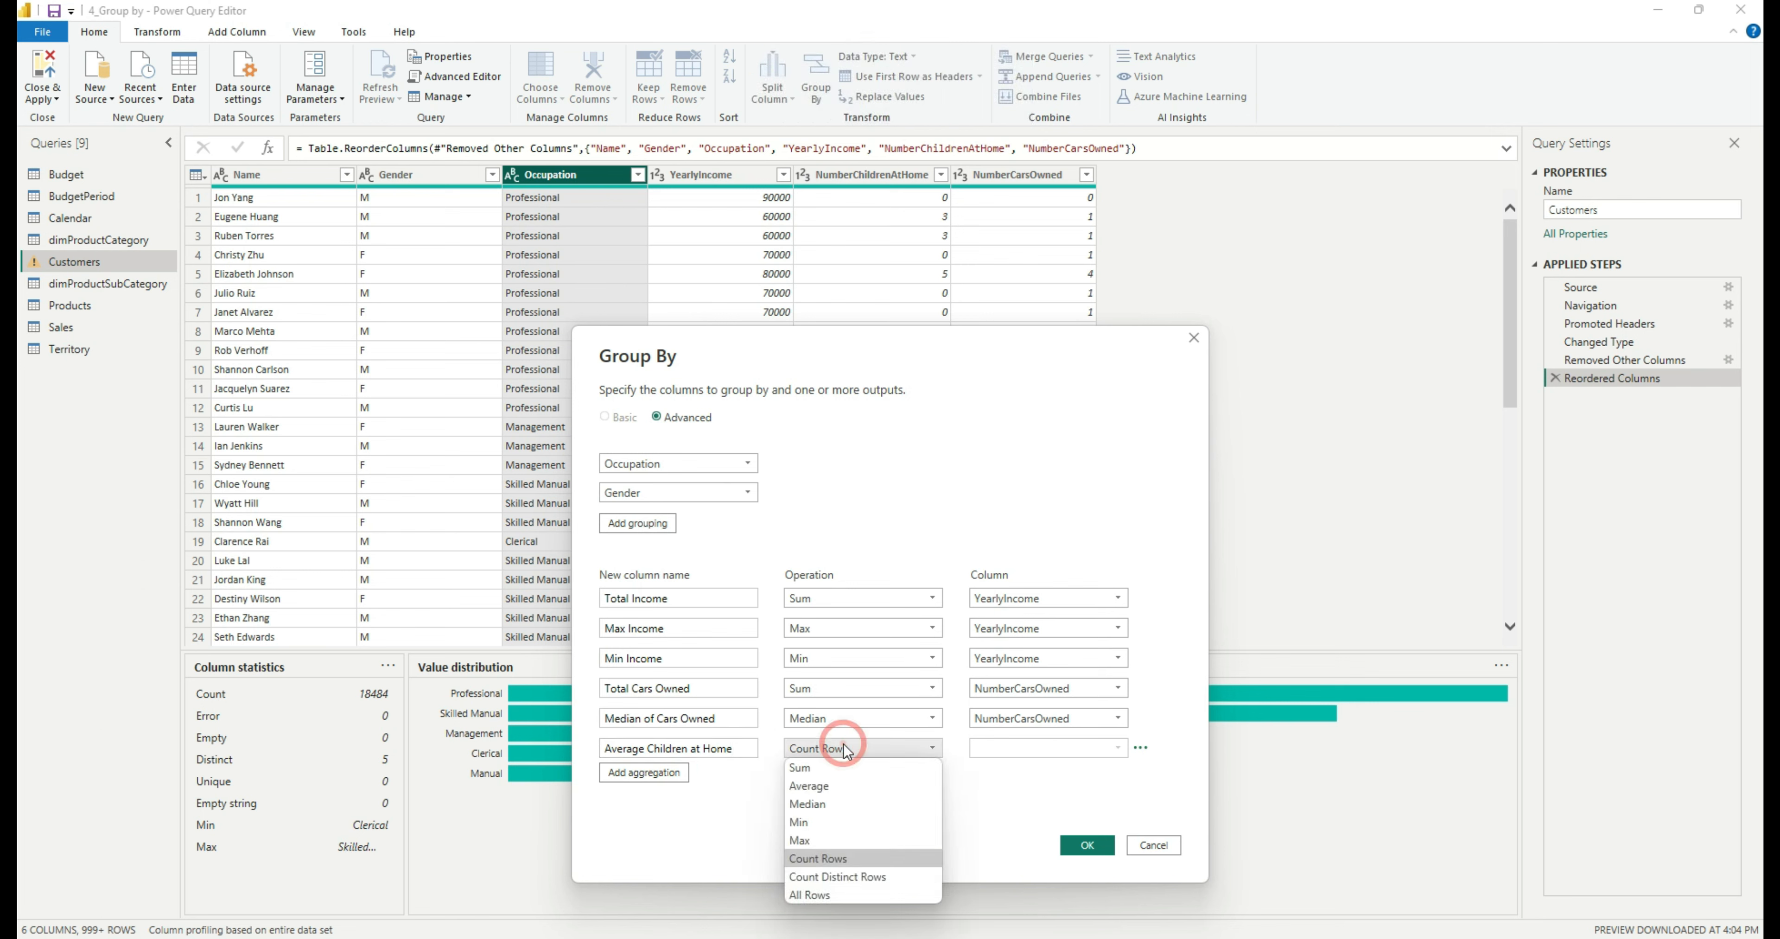
pyautogui.click(831, 785)
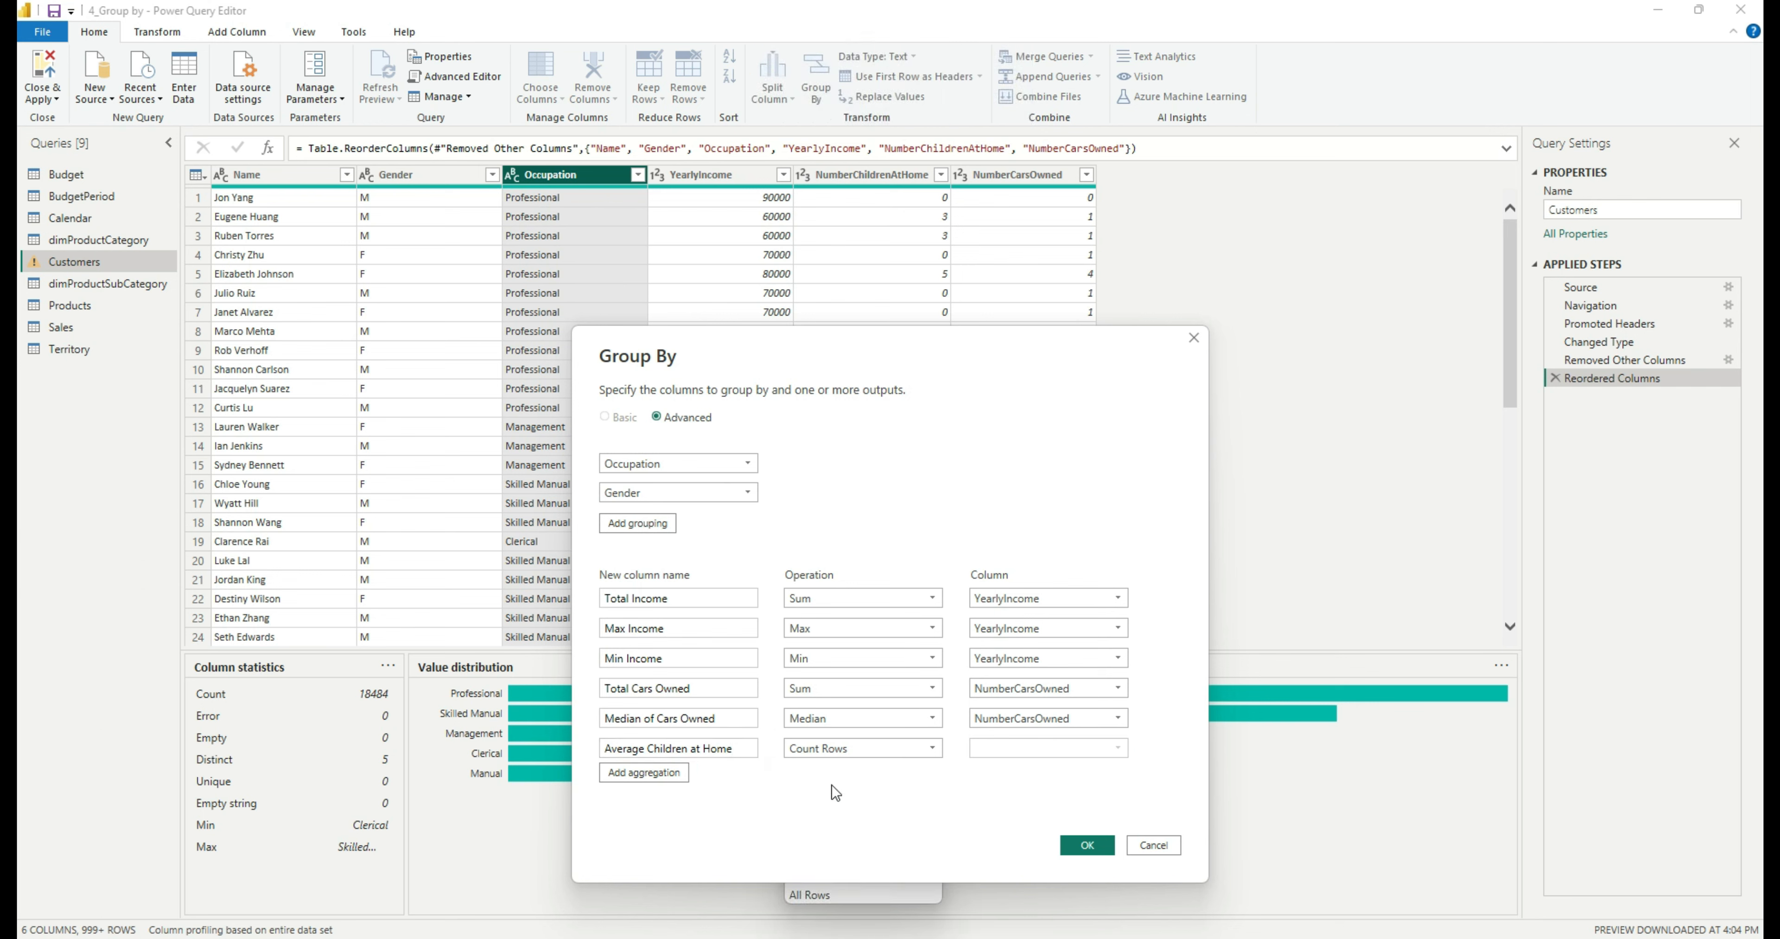
pyautogui.click(1064, 750)
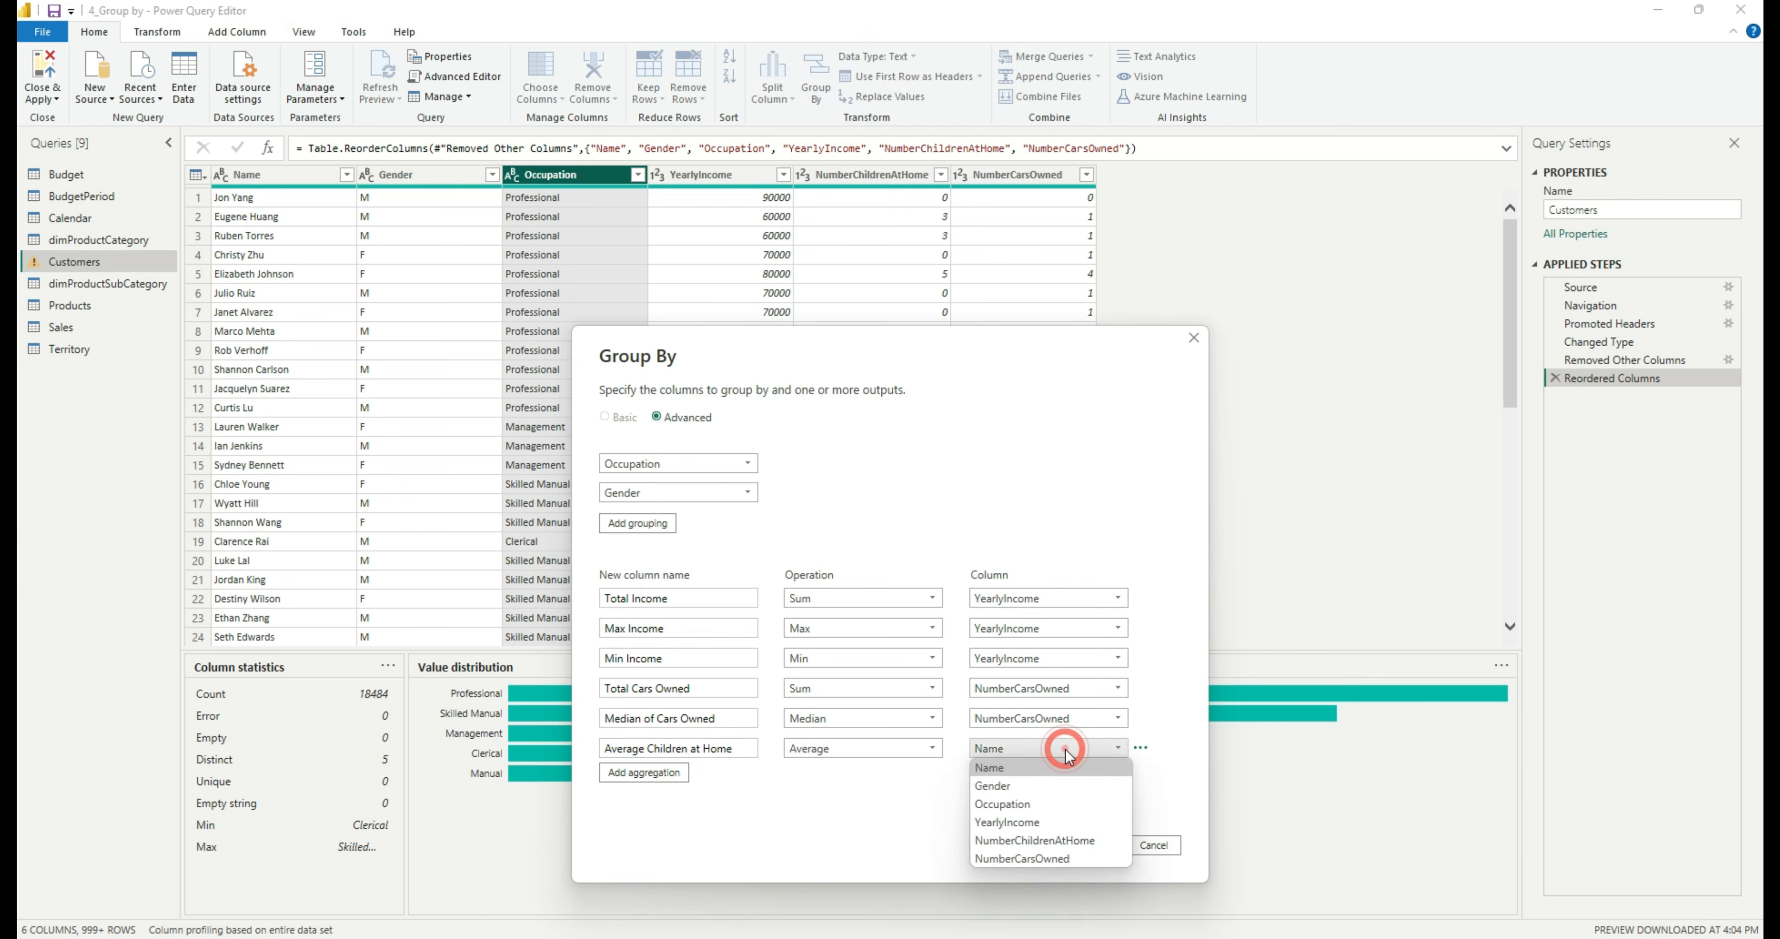
pyautogui.click(1039, 840)
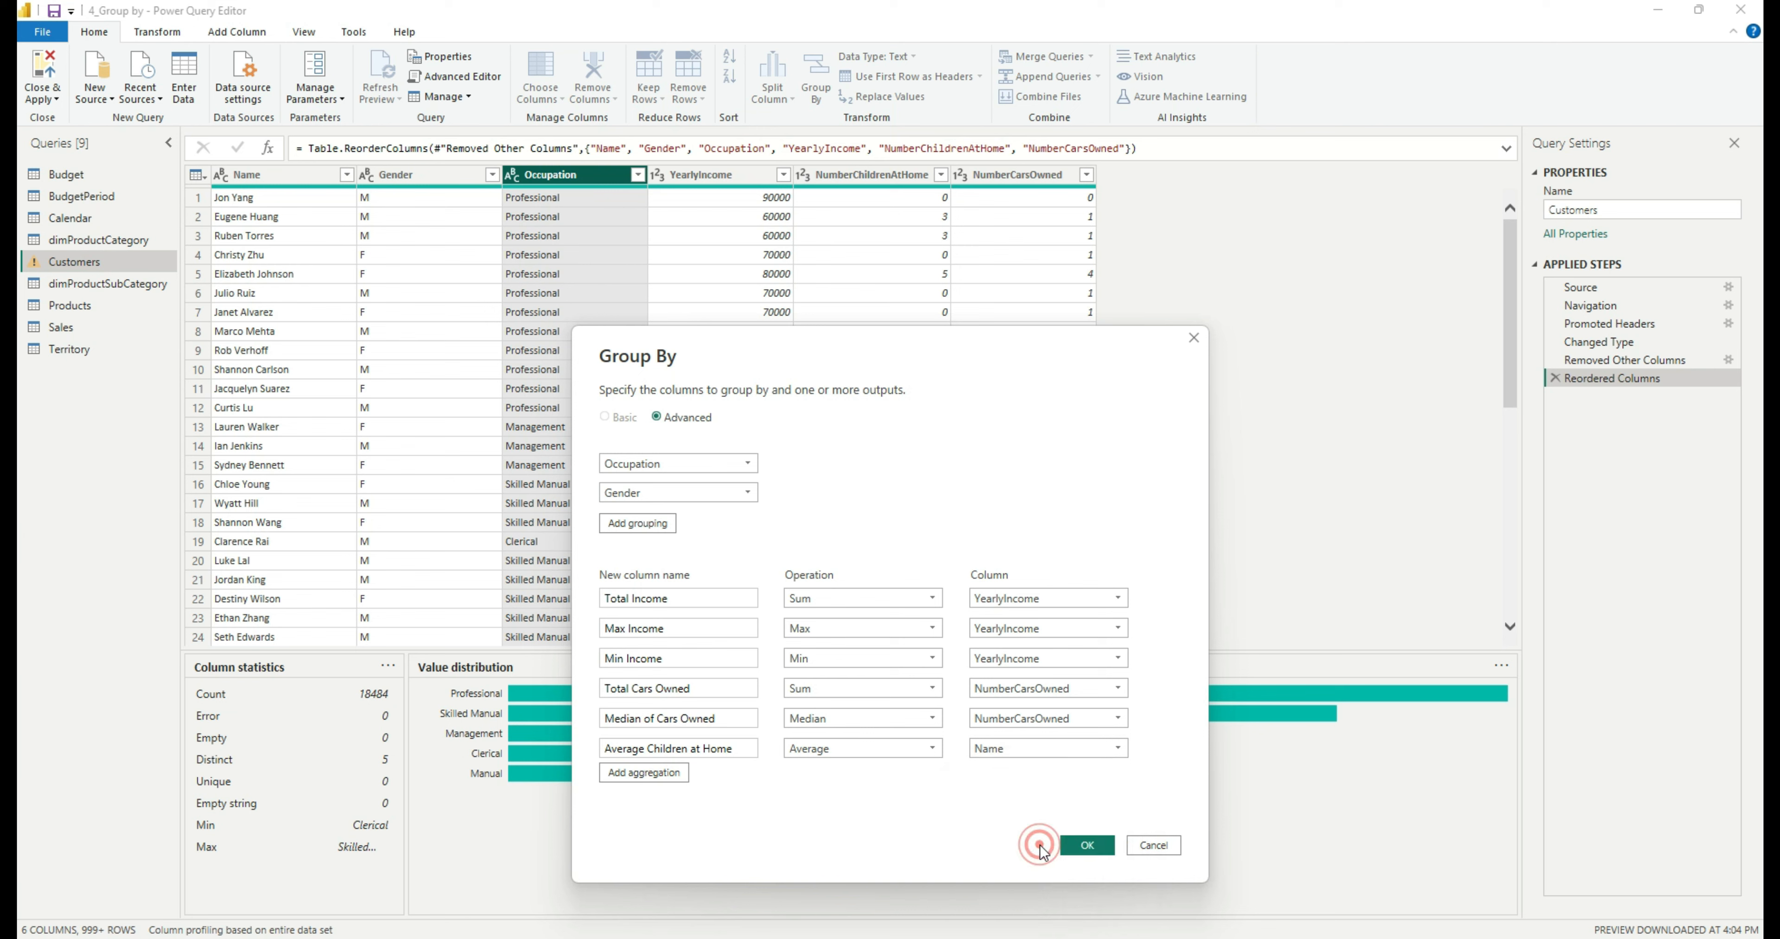
# Add a seventh aggregation named Total Rows that uses the Count Rows operation.
pyautogui.click(675, 773)
pyautogui.scroll(-1, 781, 705)
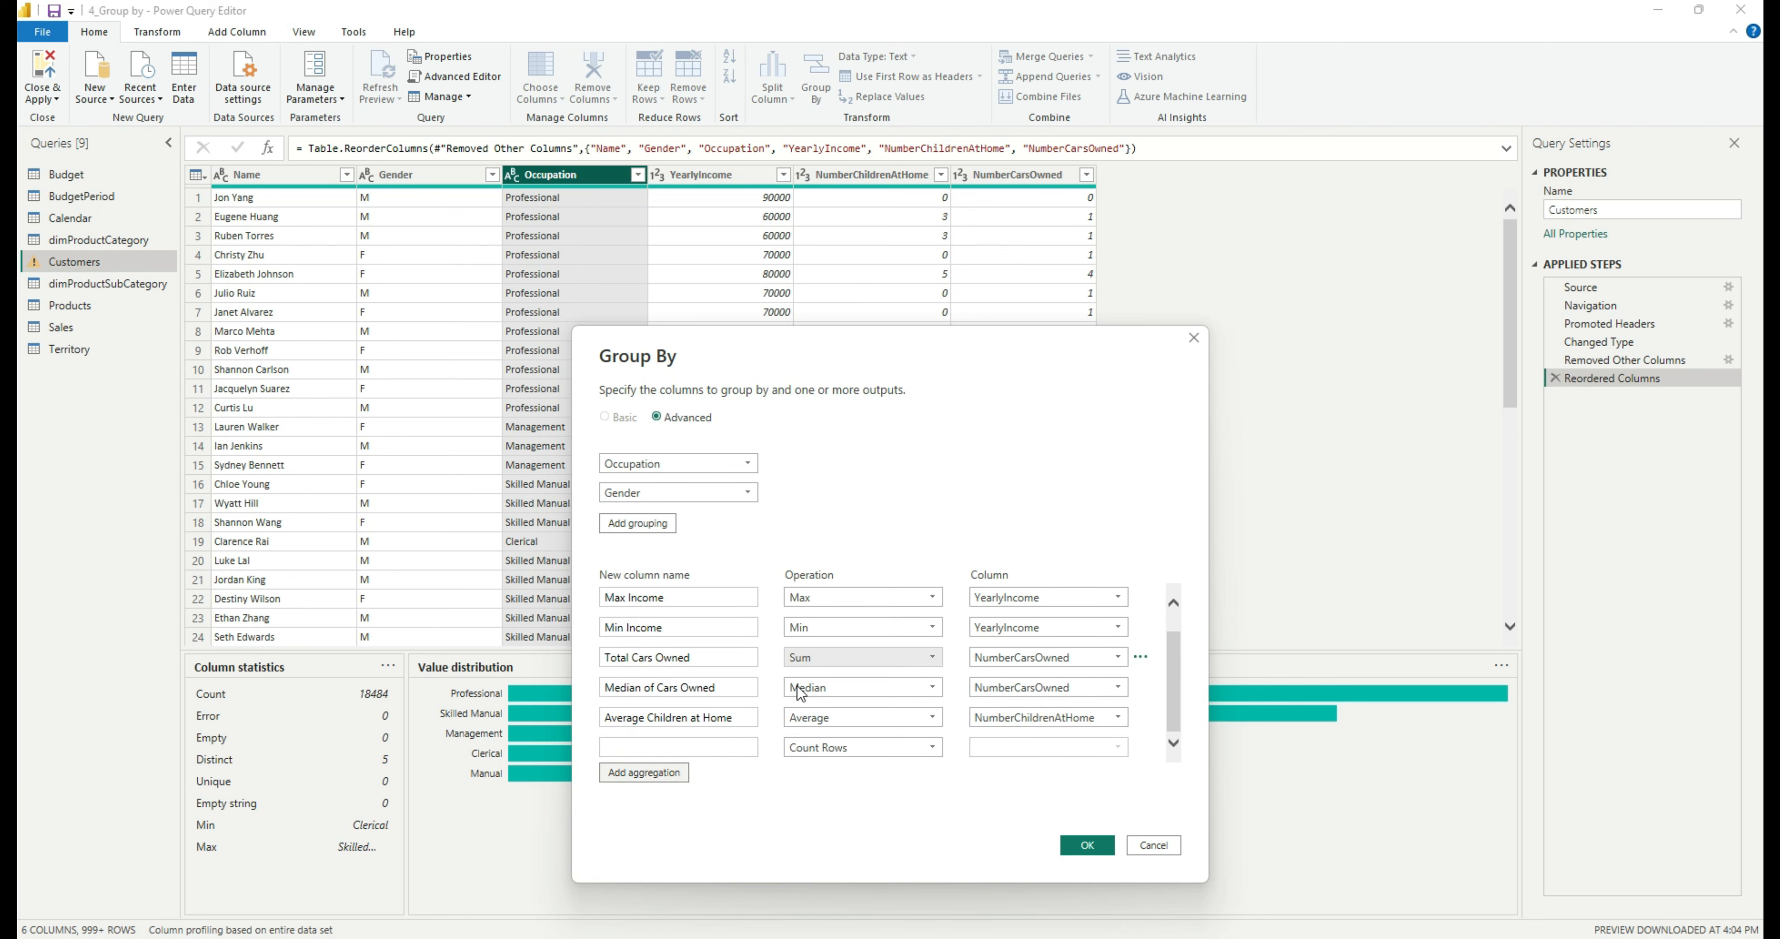
pyautogui.click(685, 747)
pyautogui.press('capslock')
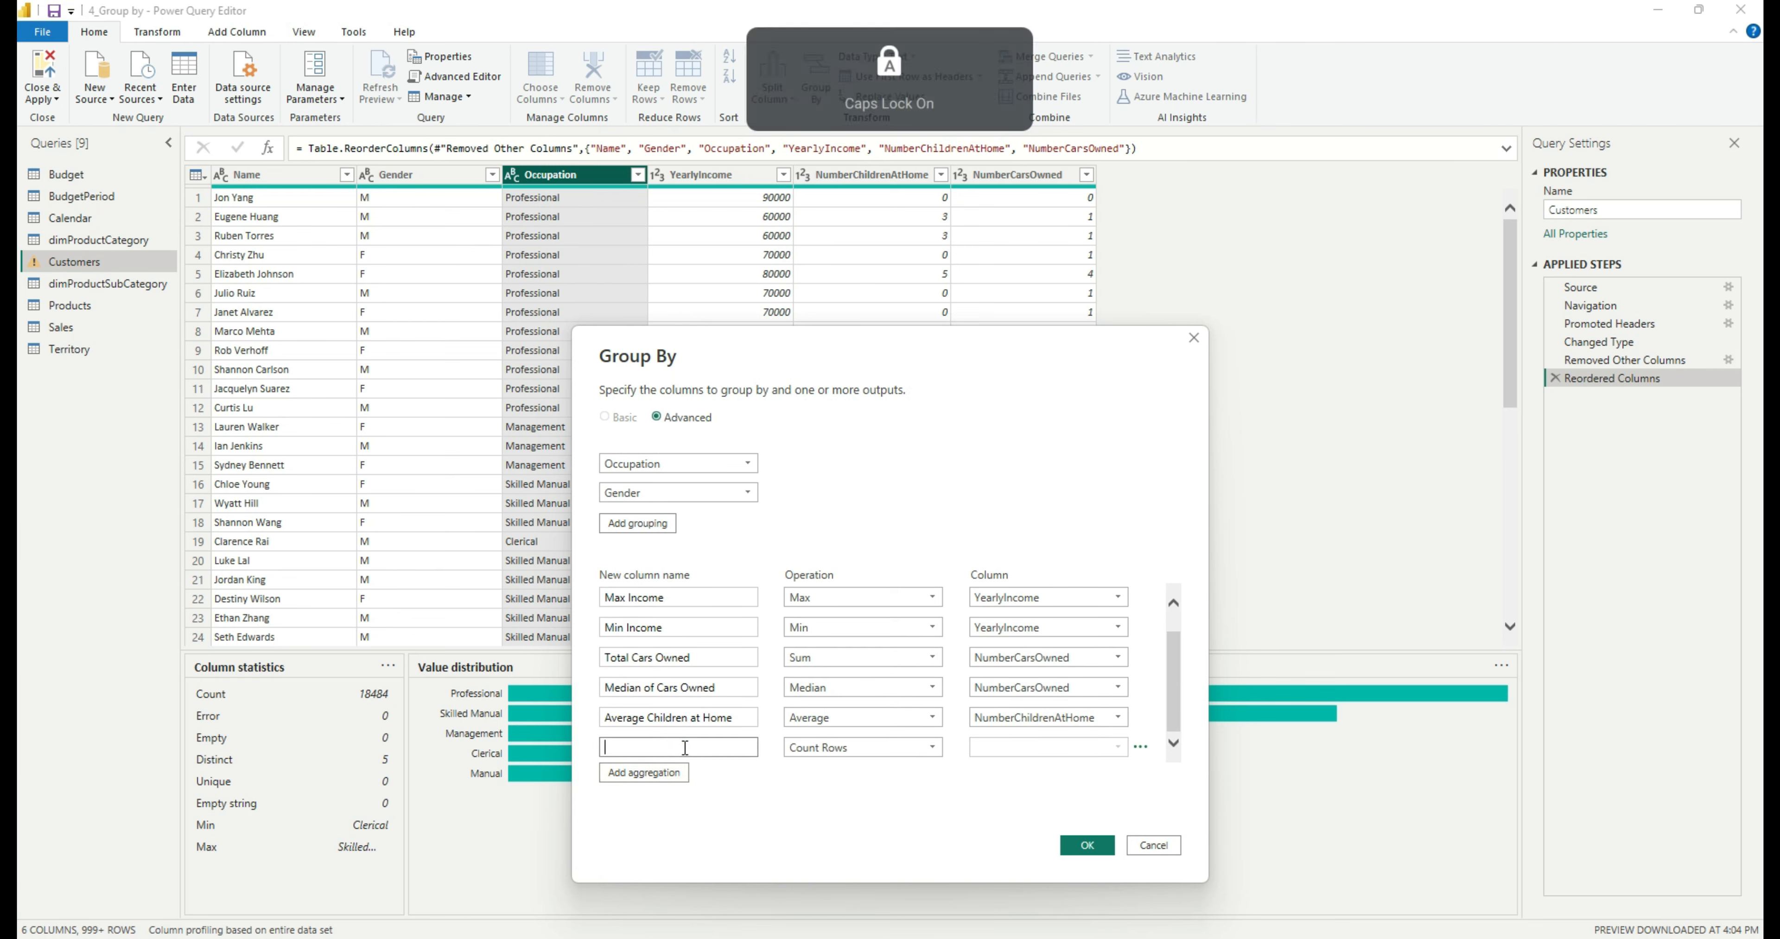
pyautogui.press('capslock')
pyautogui.write('Total Rows')
pyautogui.click(904, 746)
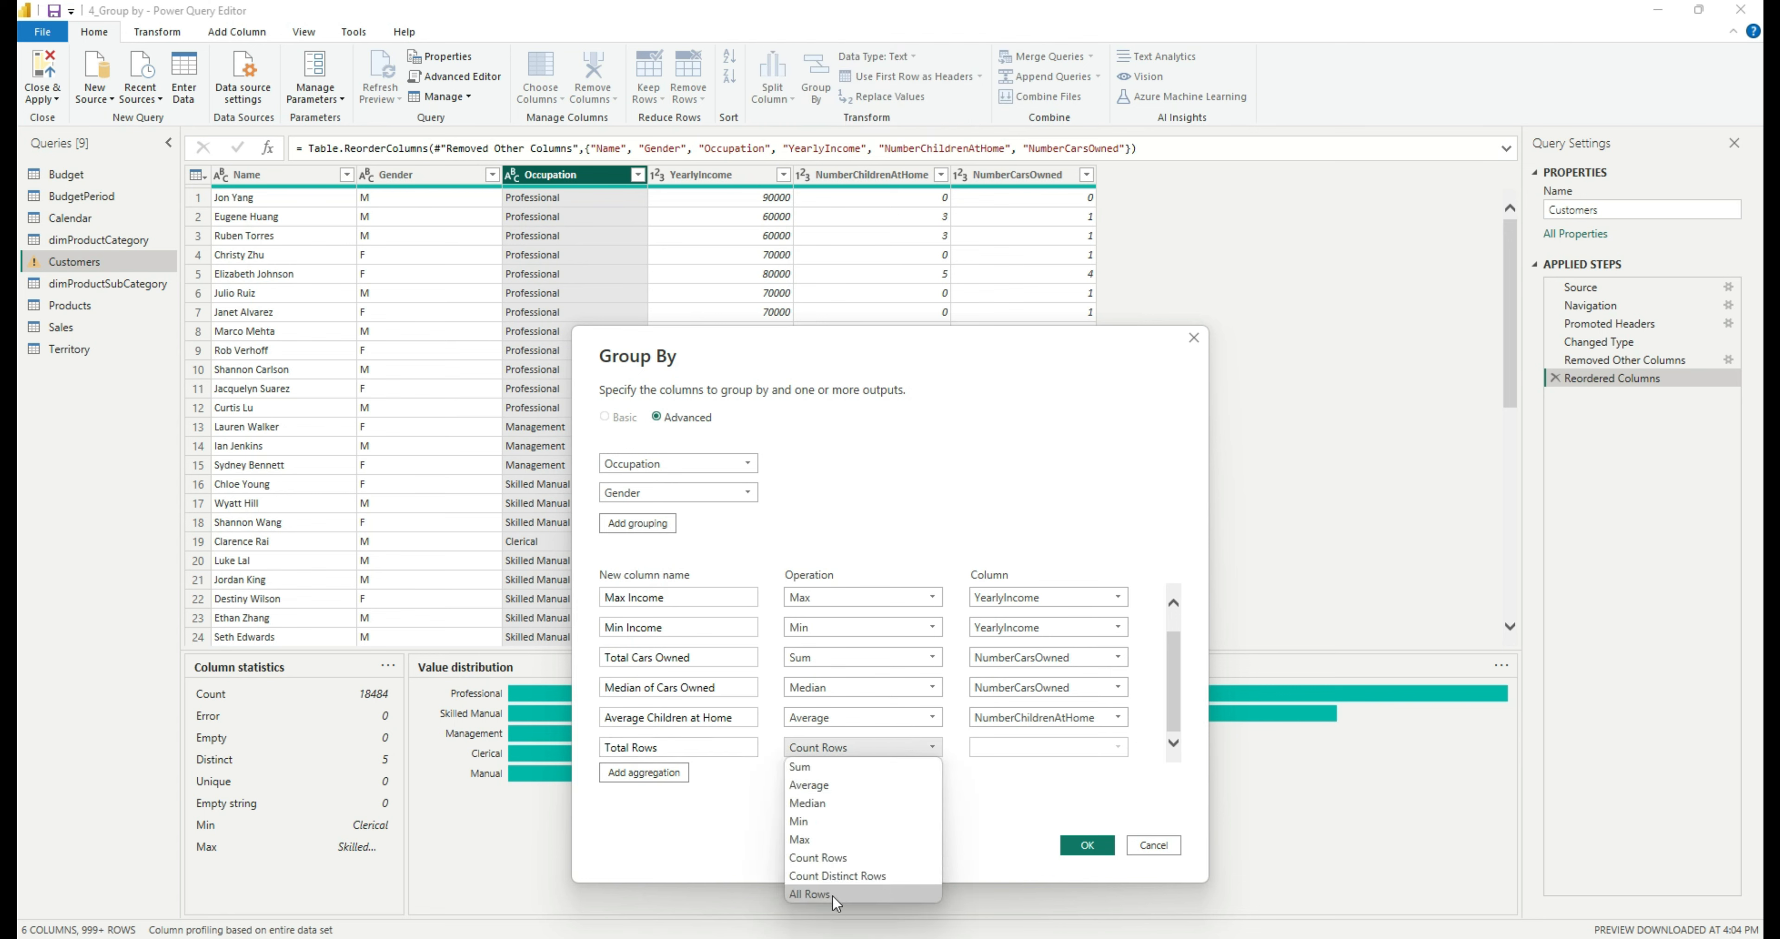
pyautogui.click(826, 857)
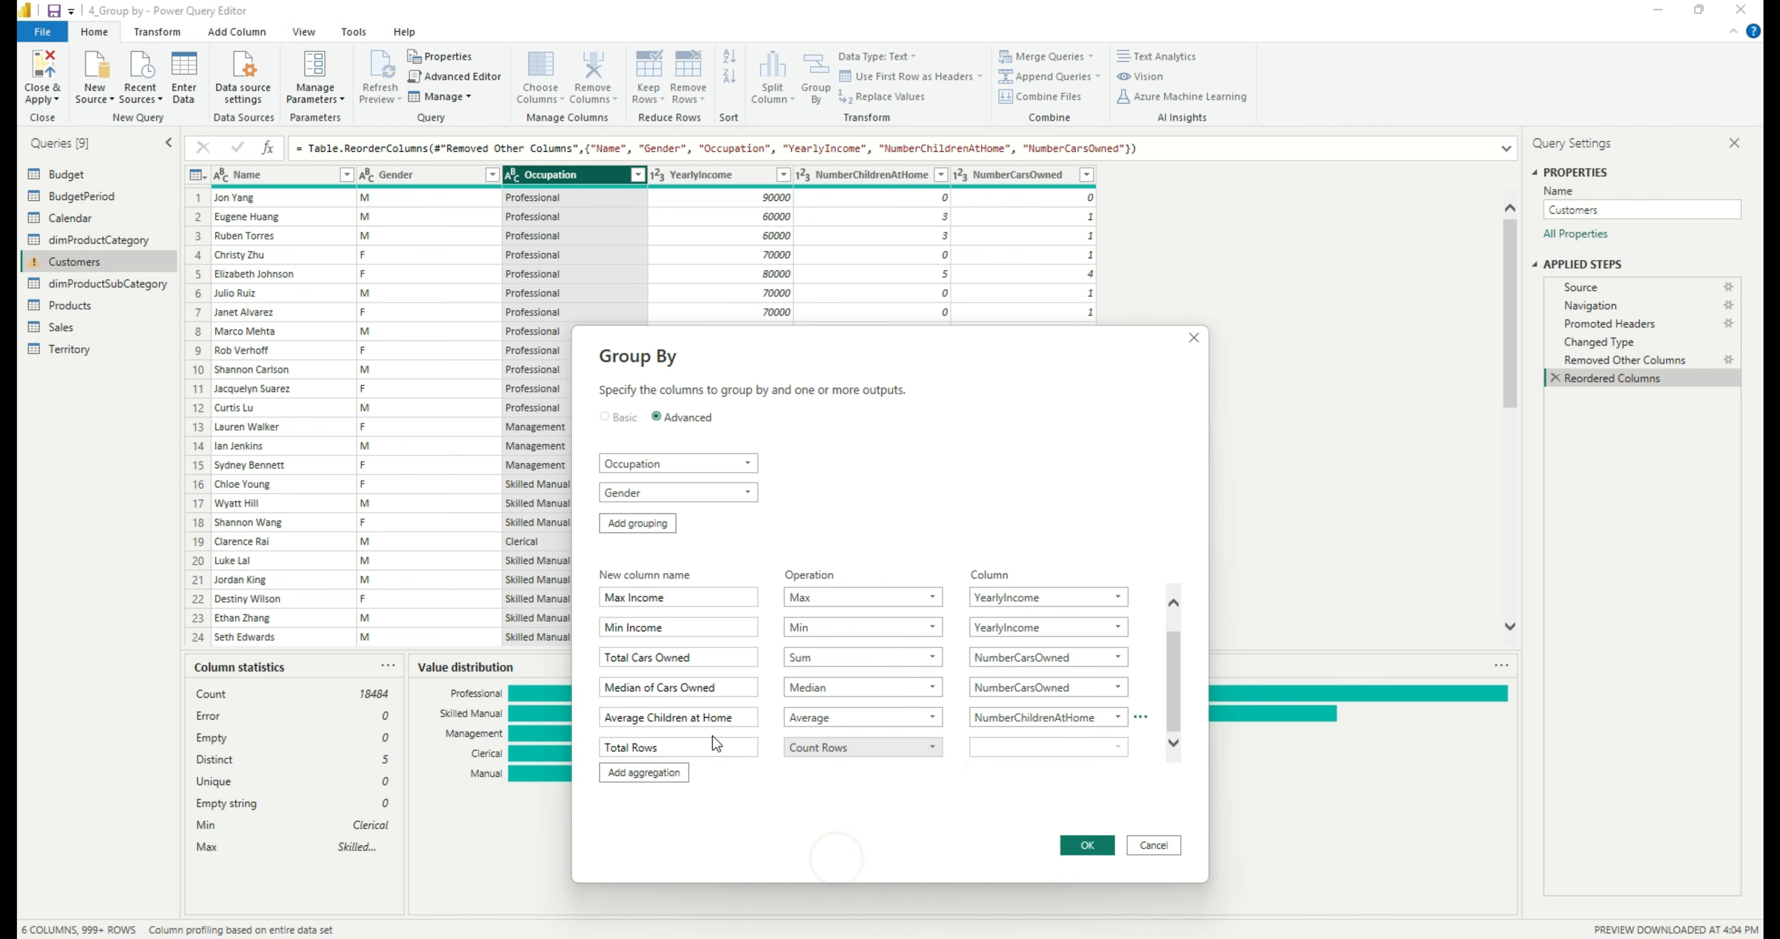
# Rename the Count Rows aggregation's new column to Total Employees.
pyautogui.doubleClick(654, 750)
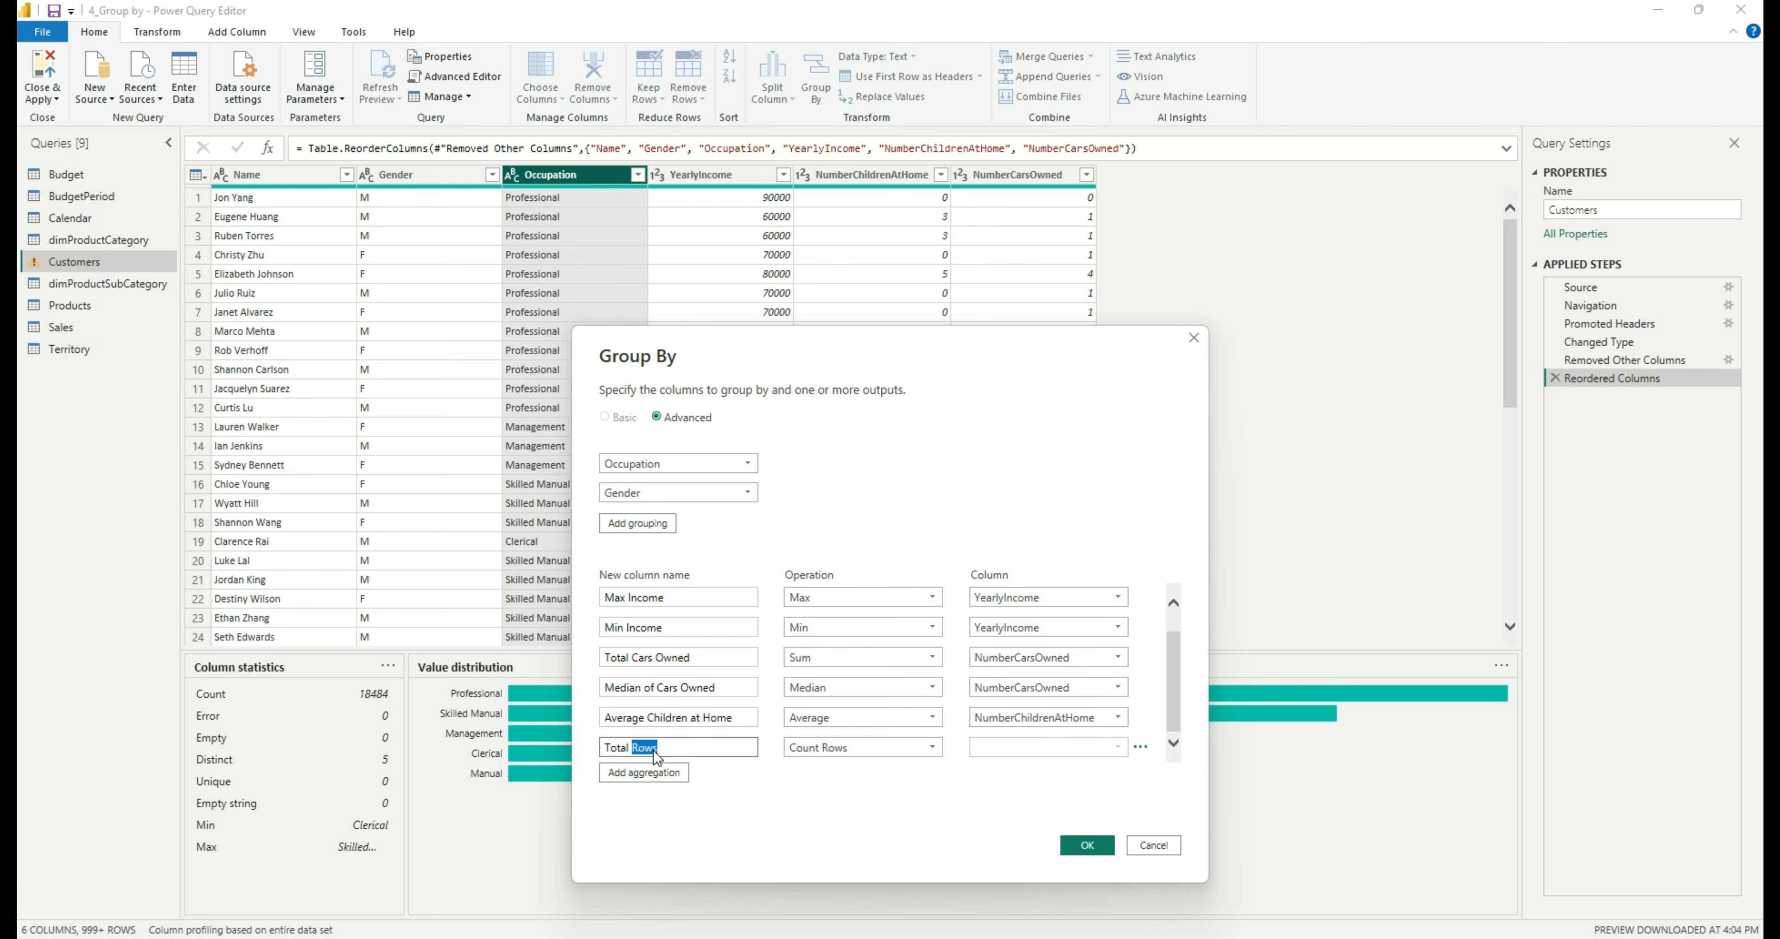
pyautogui.press('capslock')
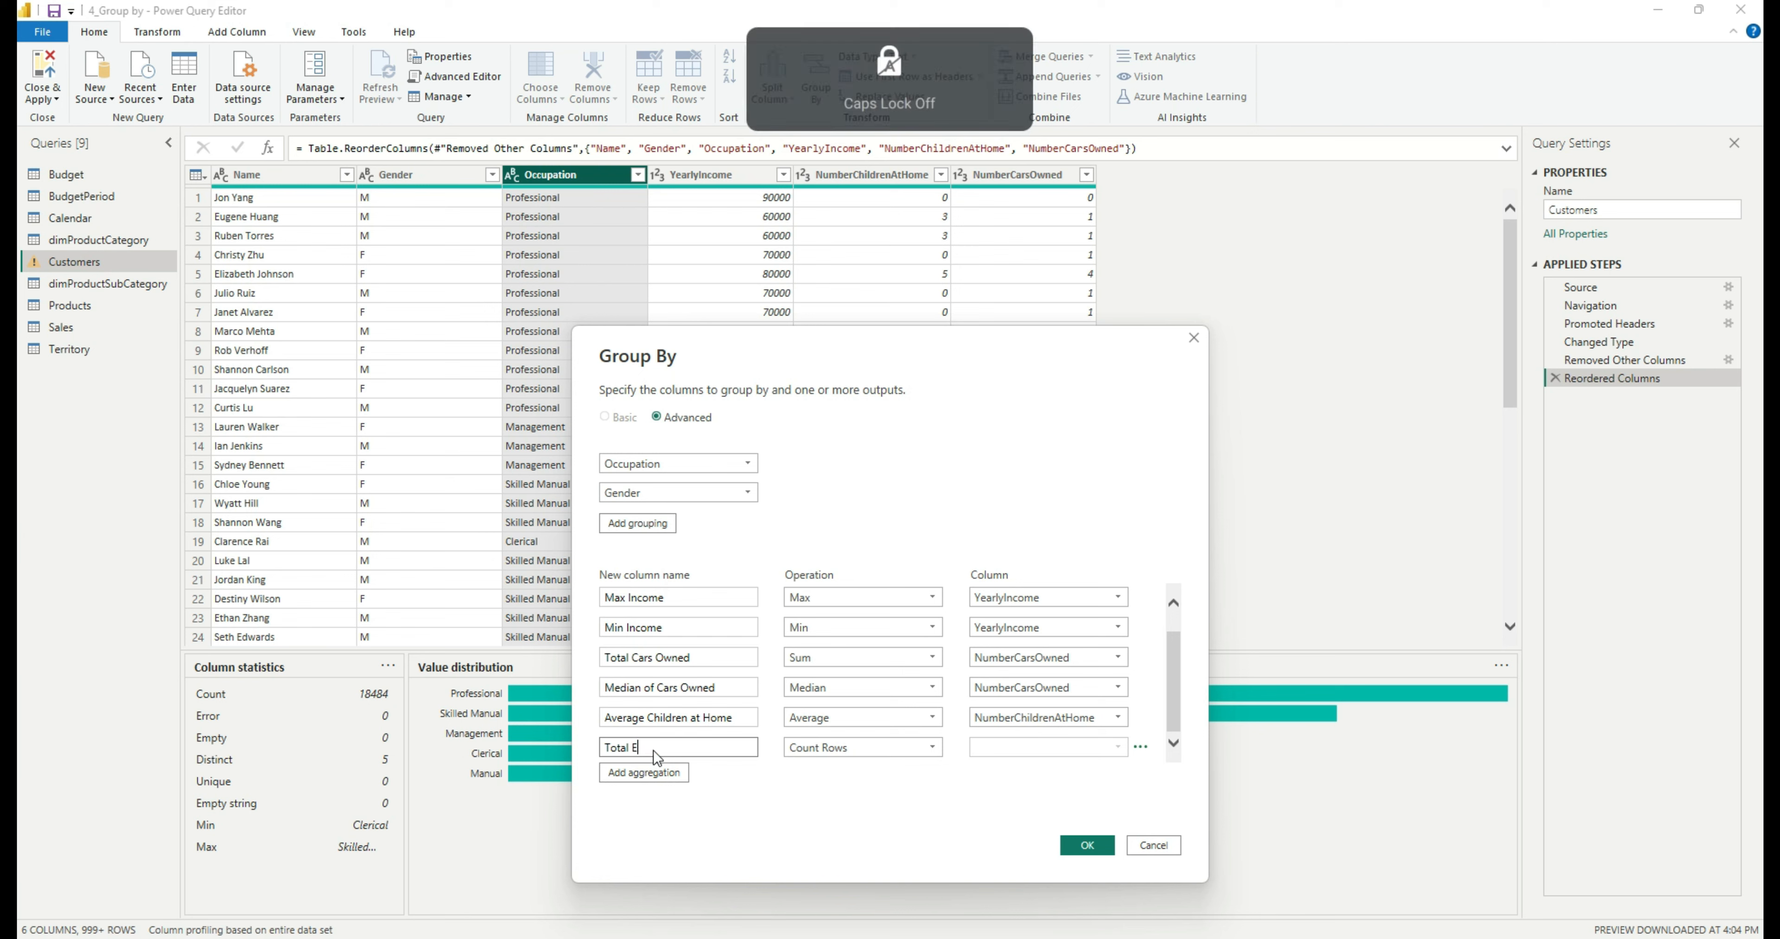
pyautogui.write('Employees')
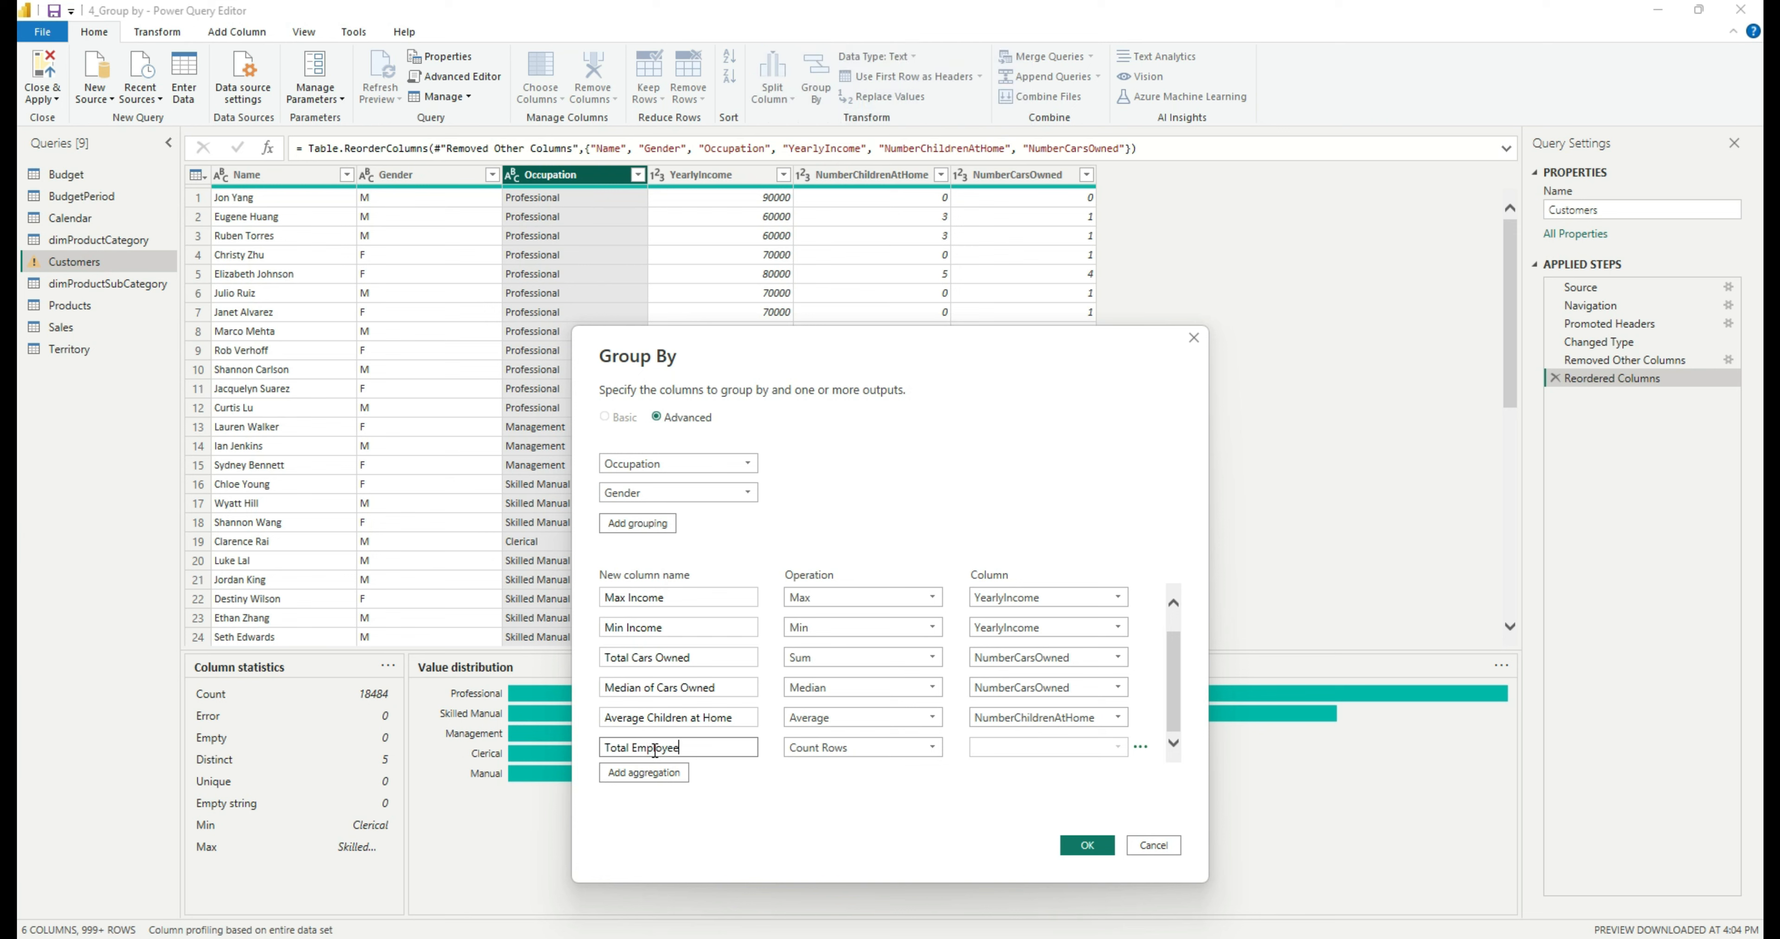
pyautogui.click(1024, 741)
pyautogui.click(1117, 754)
pyautogui.click(647, 751)
# Move the Total Employees aggregation up to first position, above Total Income.
pyautogui.click(1141, 752)
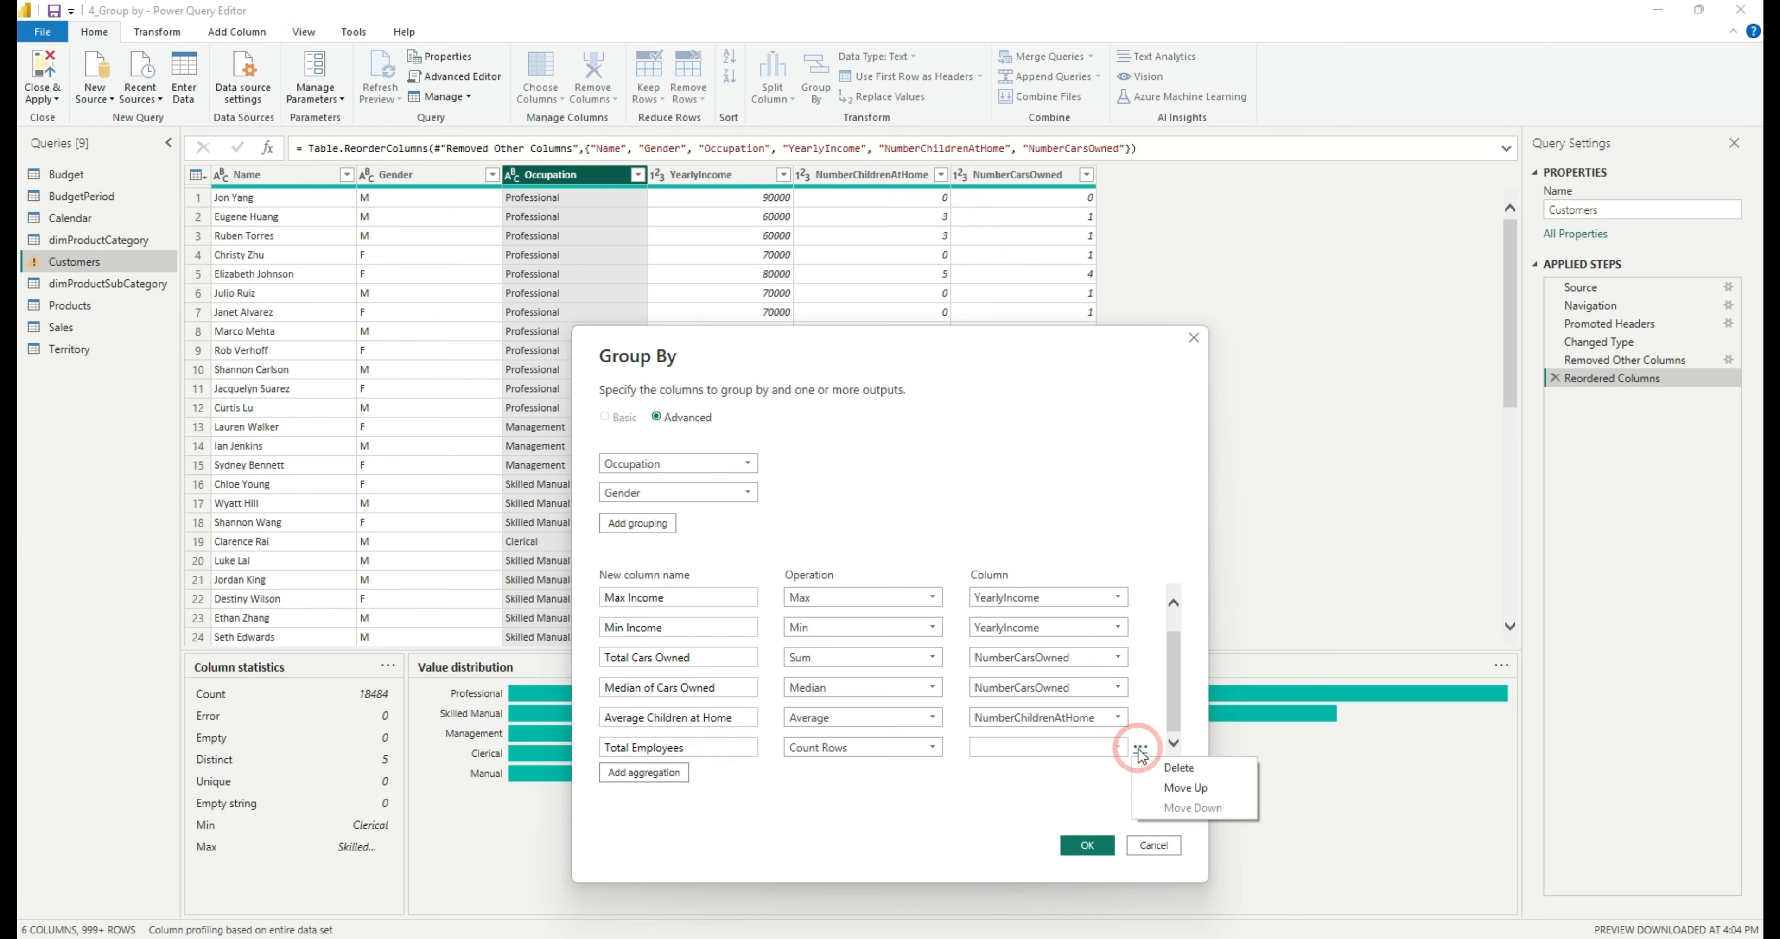
pyautogui.click(1164, 783)
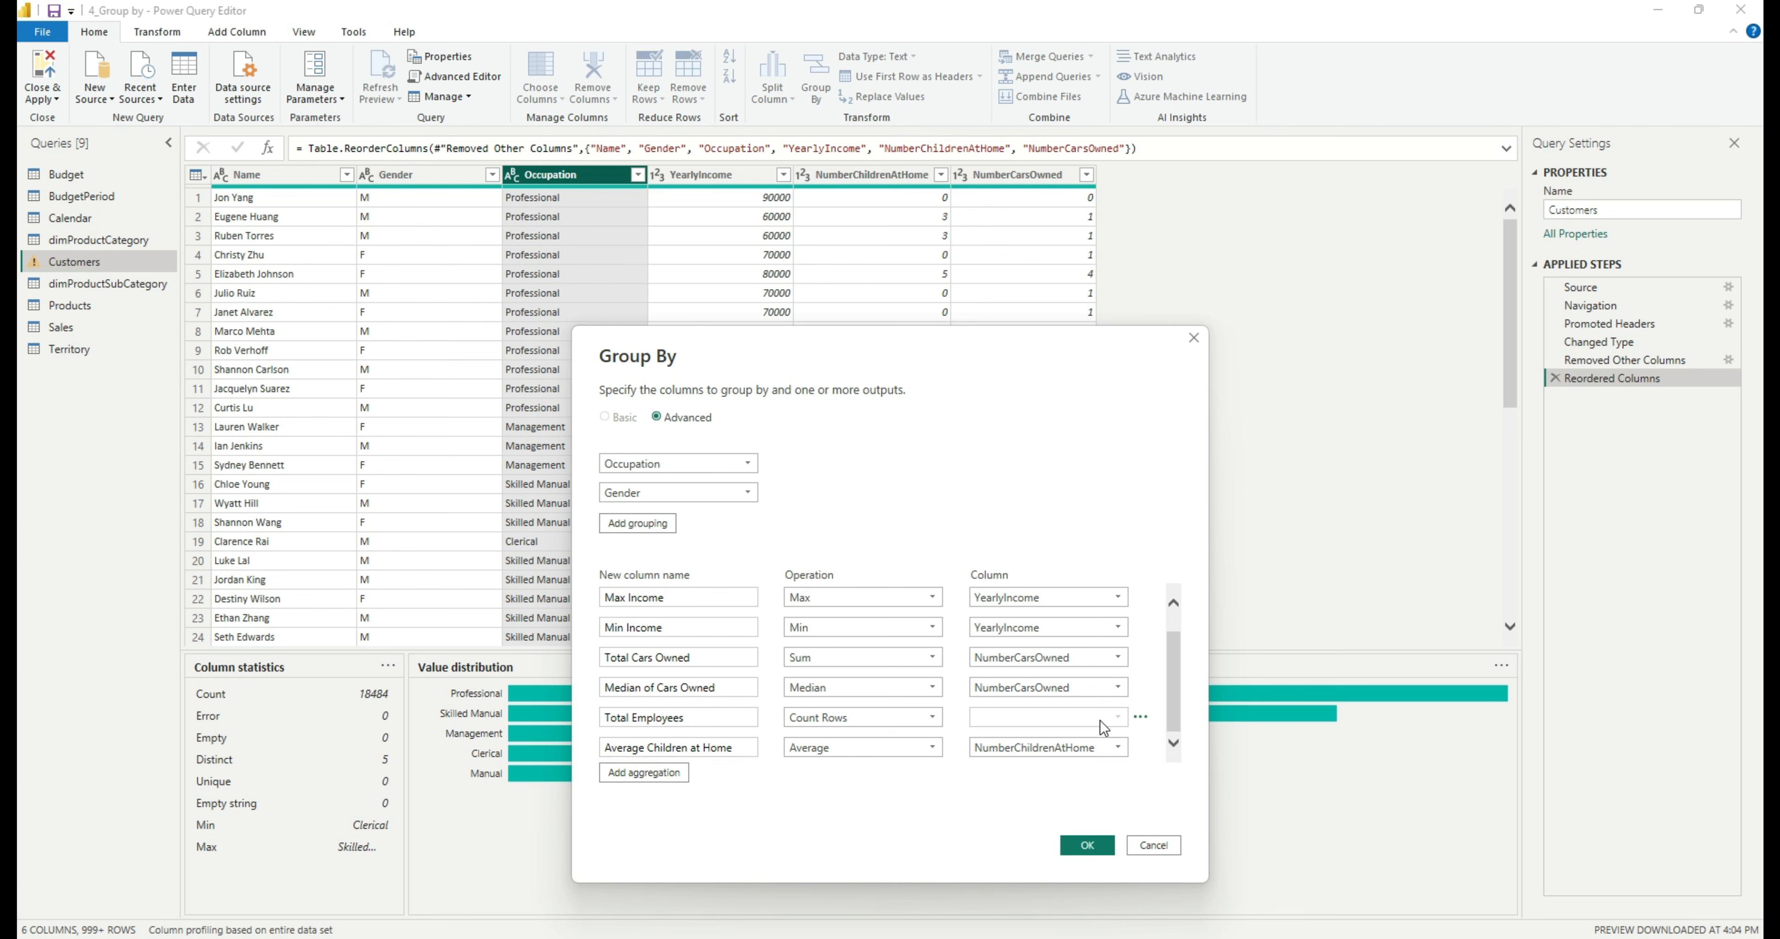
pyautogui.click(1140, 718)
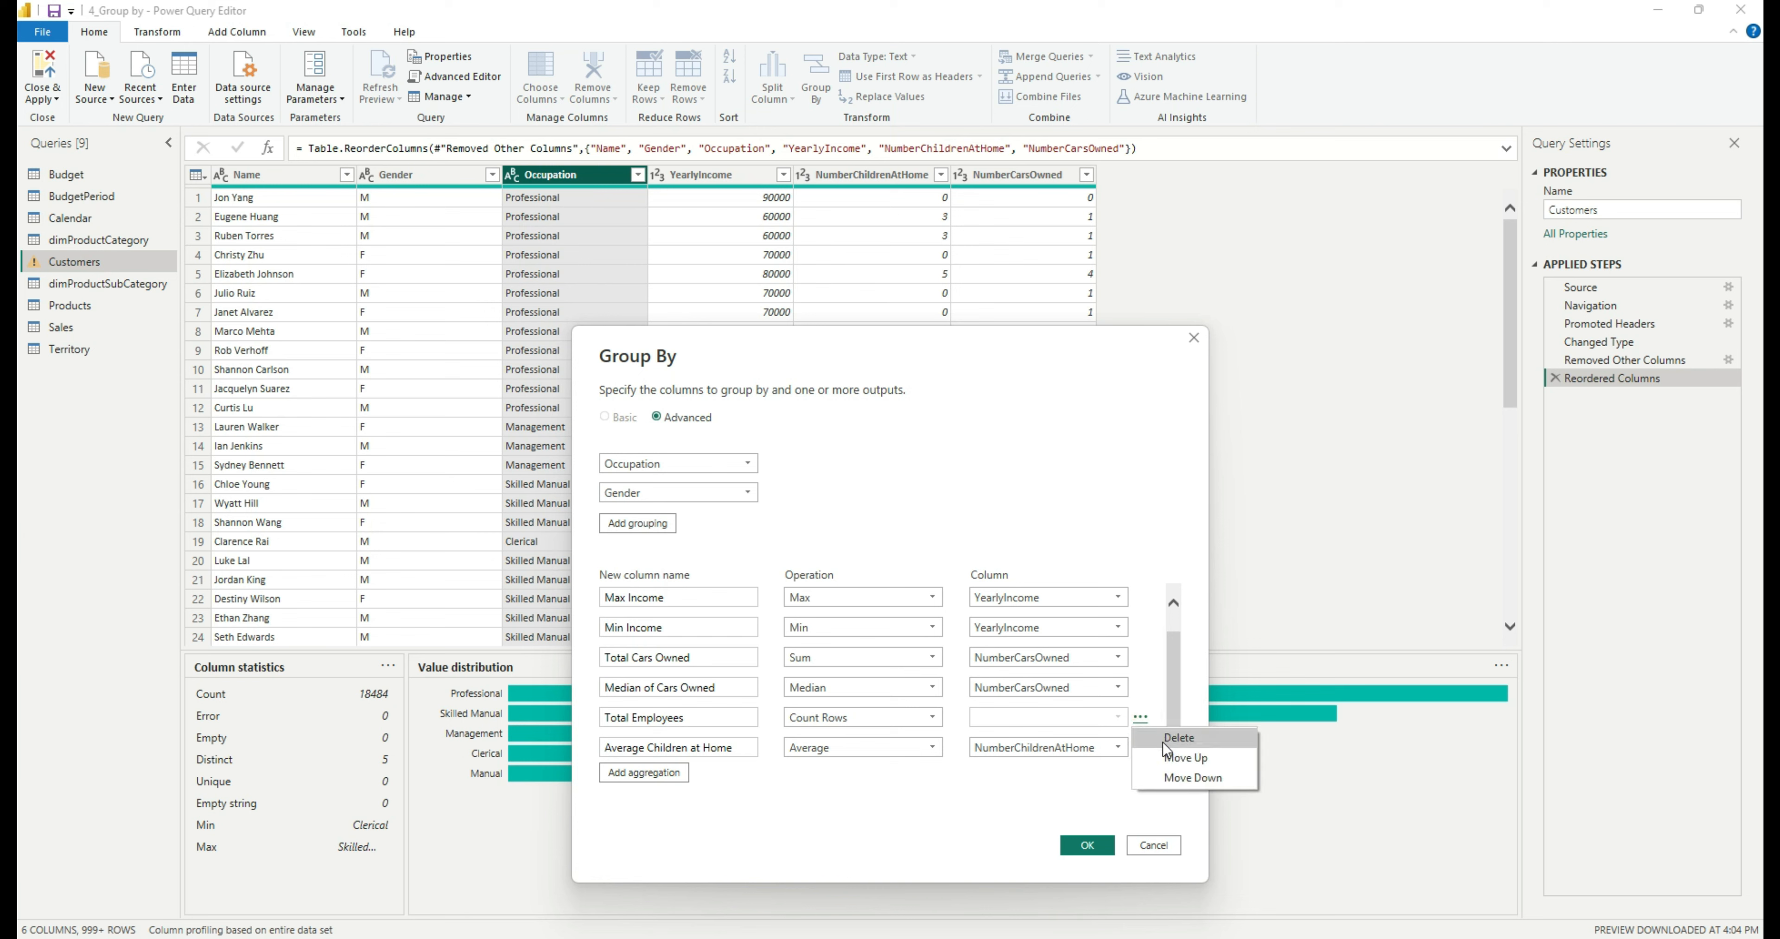
pyautogui.click(1180, 760)
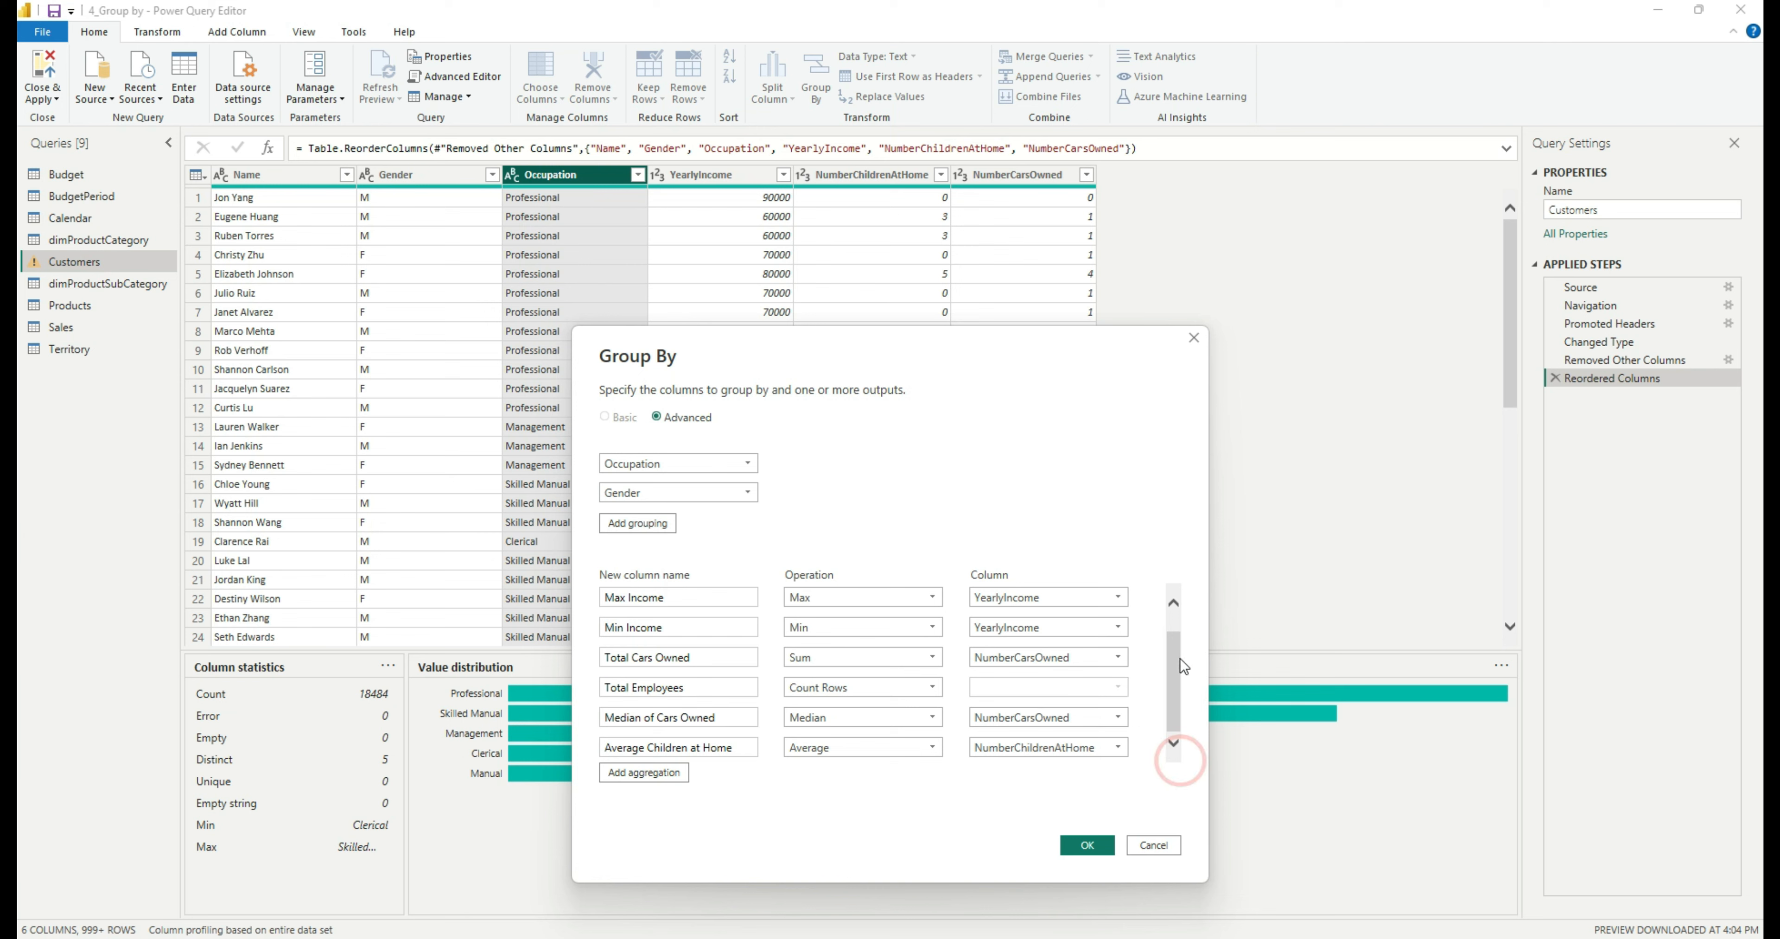
pyautogui.click(1144, 685)
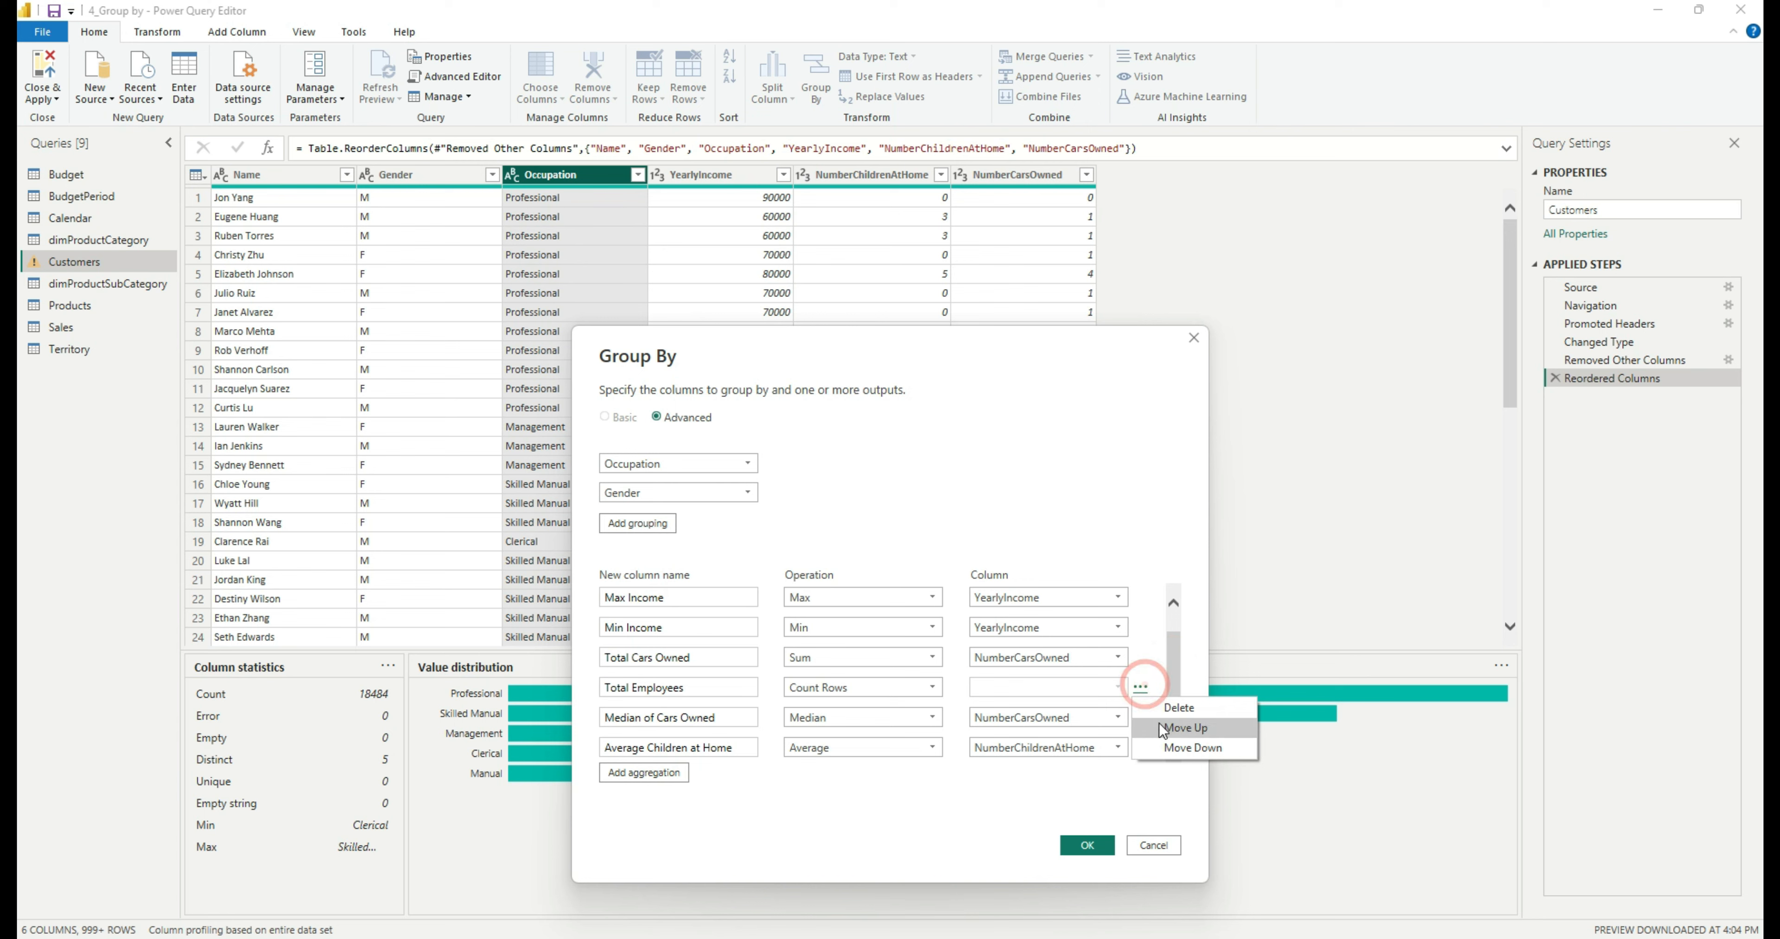
pyautogui.click(1183, 727)
pyautogui.click(1142, 656)
pyautogui.click(1161, 697)
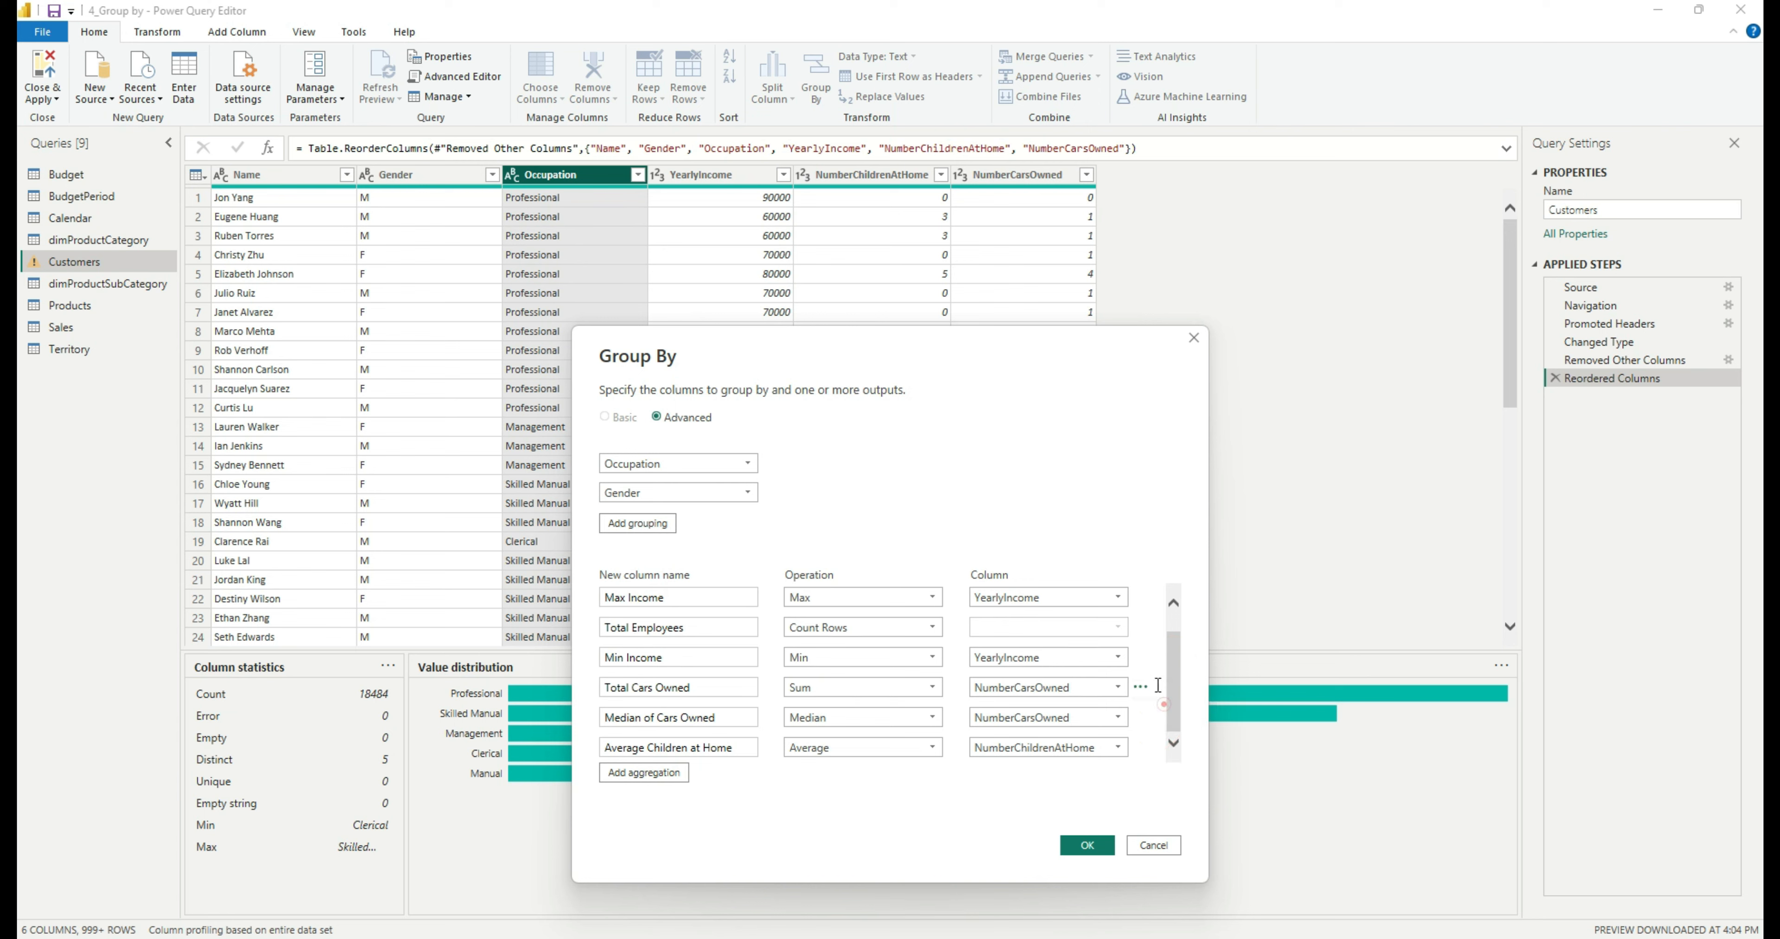
pyautogui.click(1140, 627)
pyautogui.click(1159, 669)
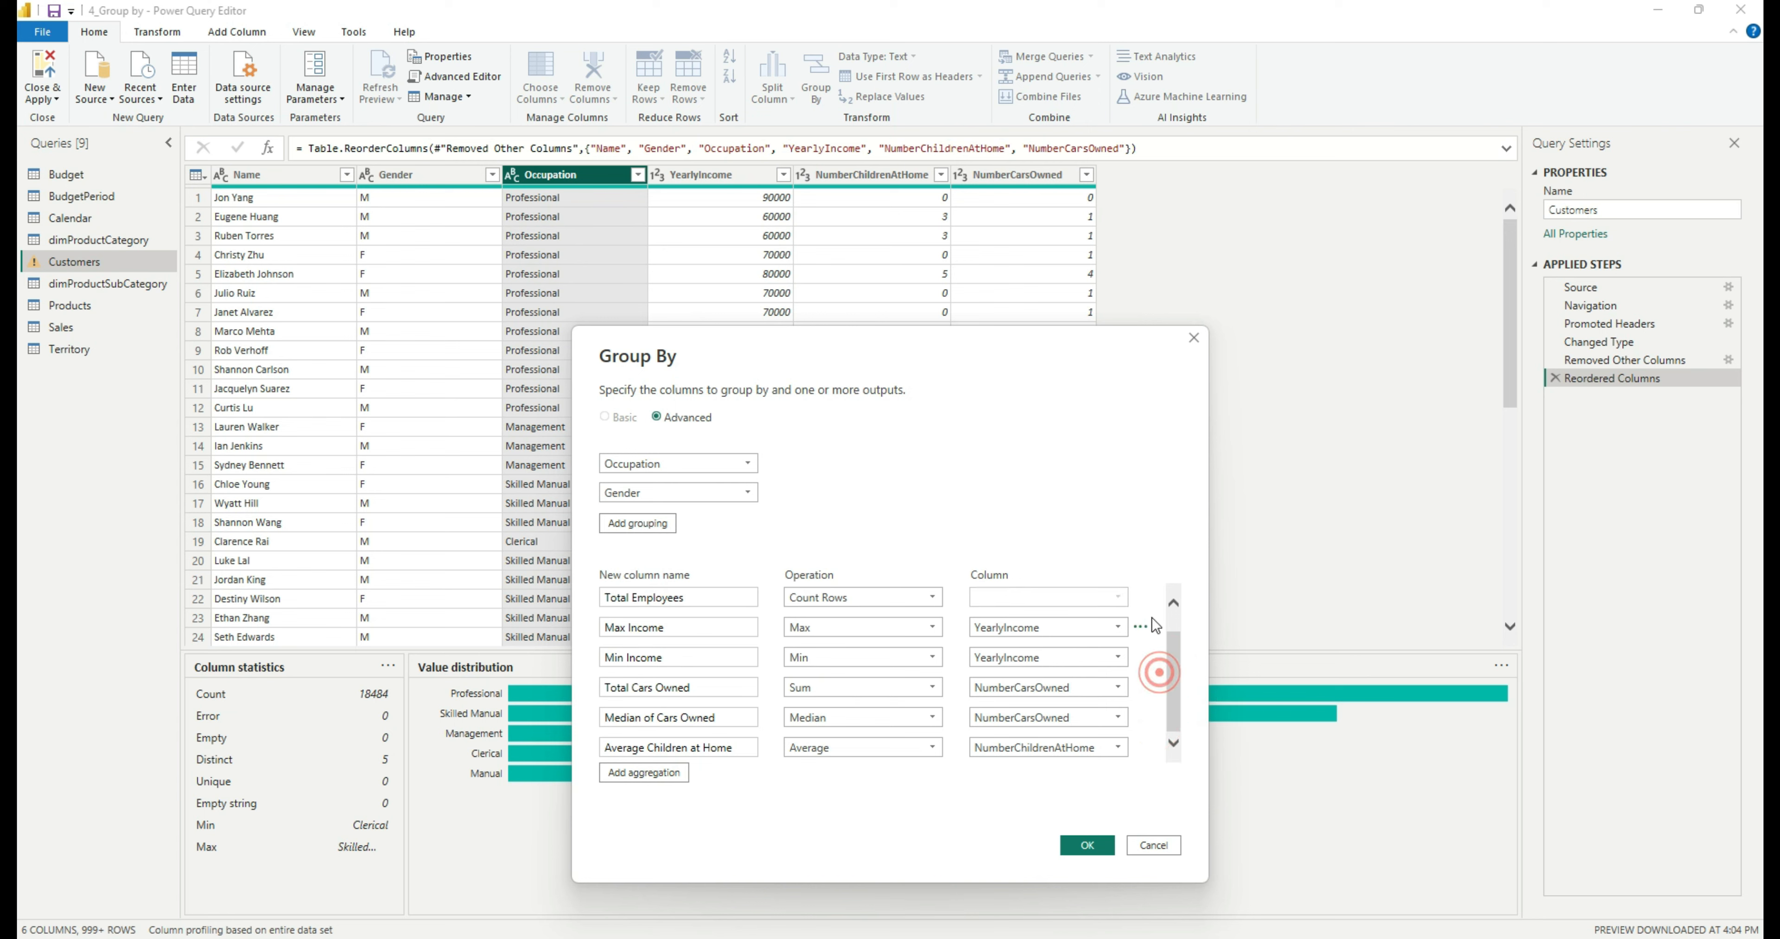
pyautogui.scroll(1, 821, 682)
pyautogui.scroll(1, 823, 691)
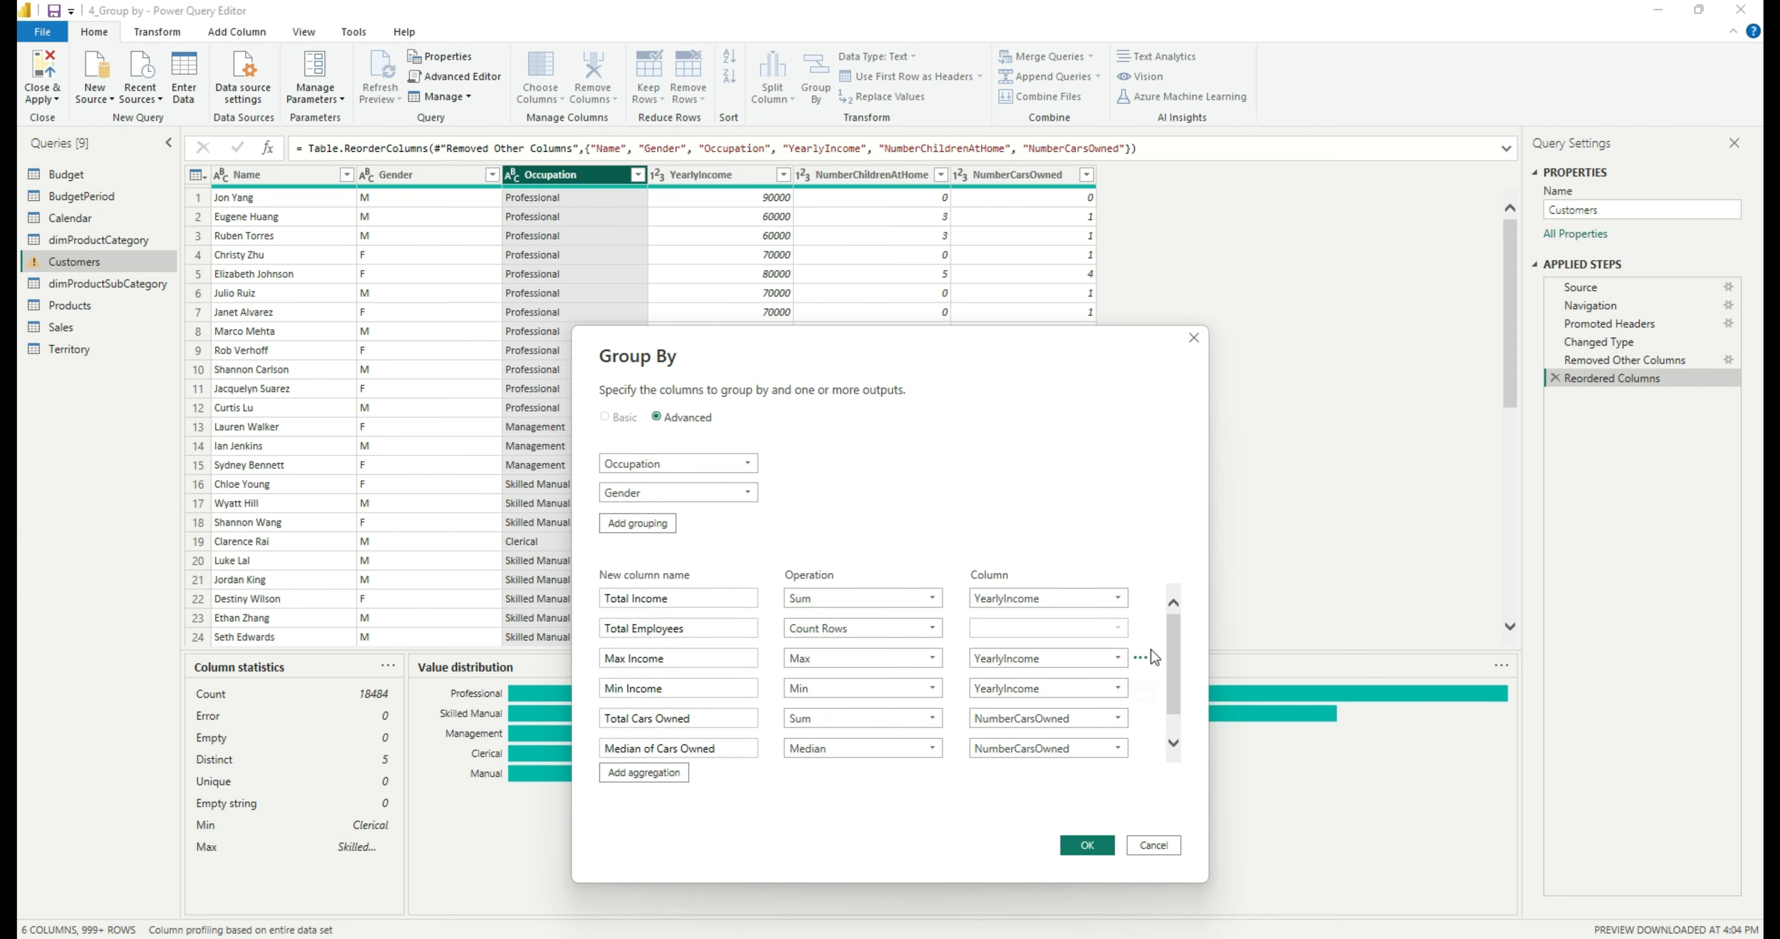
pyautogui.click(1146, 626)
pyautogui.click(1156, 667)
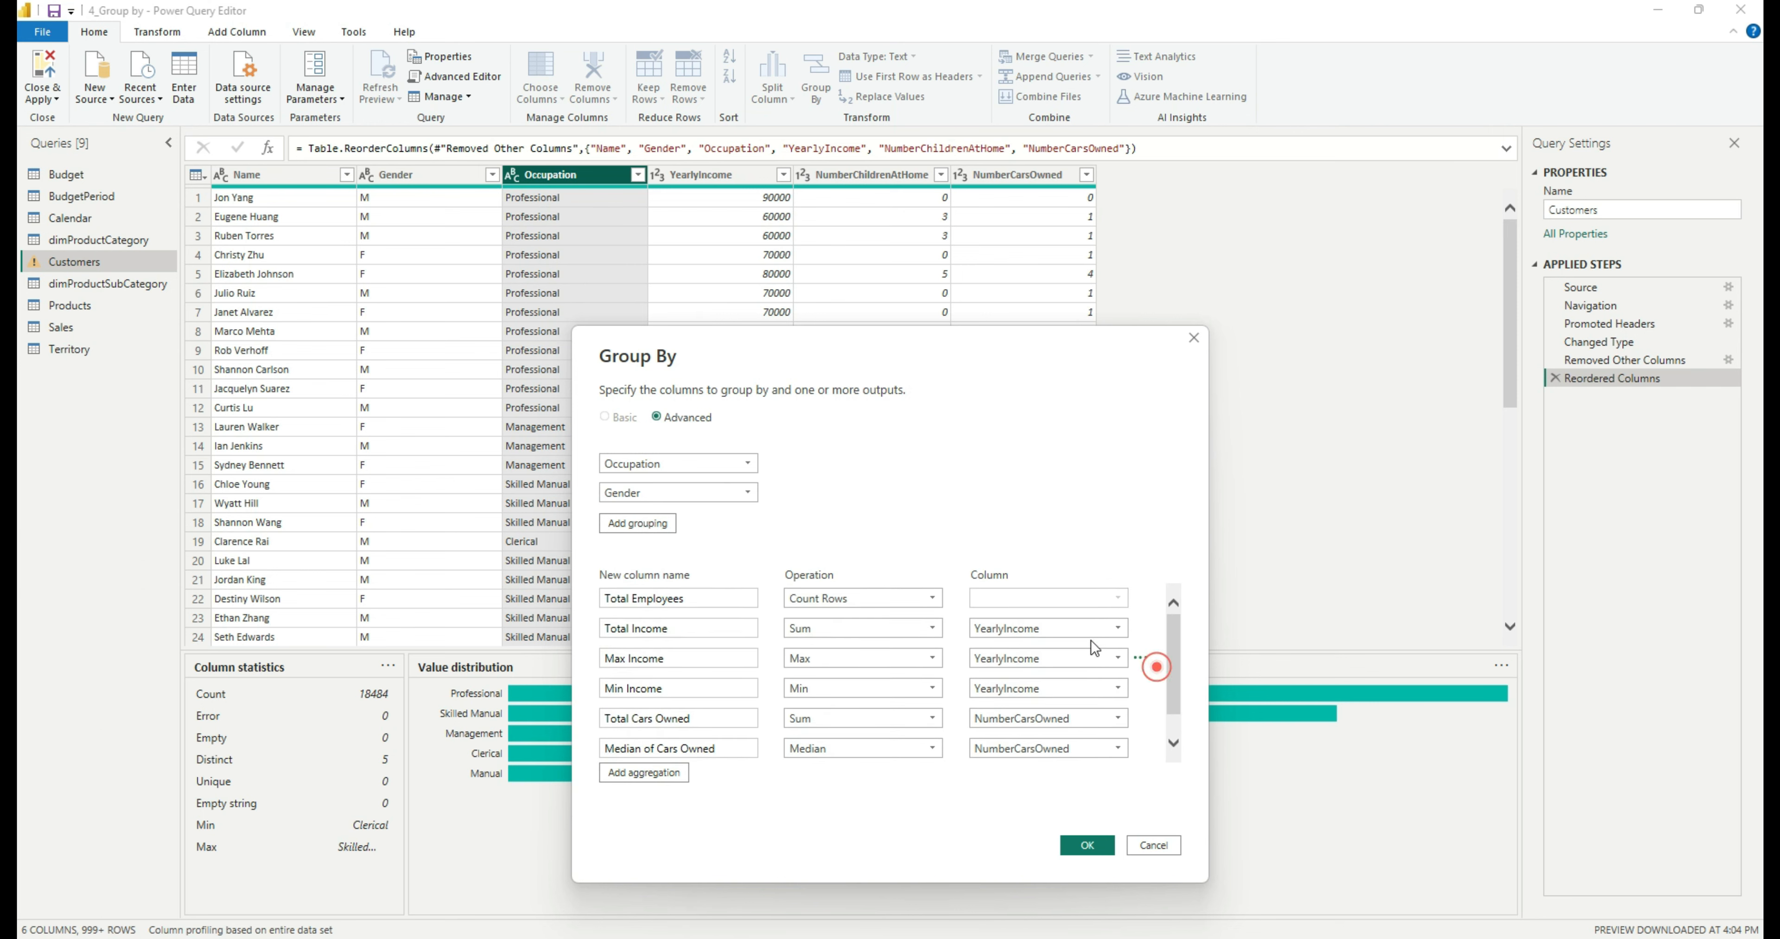
# Add an eighth aggregation named Distinct Employees that uses the Count Distinct Rows operation.
pyautogui.scroll(-1, 927, 690)
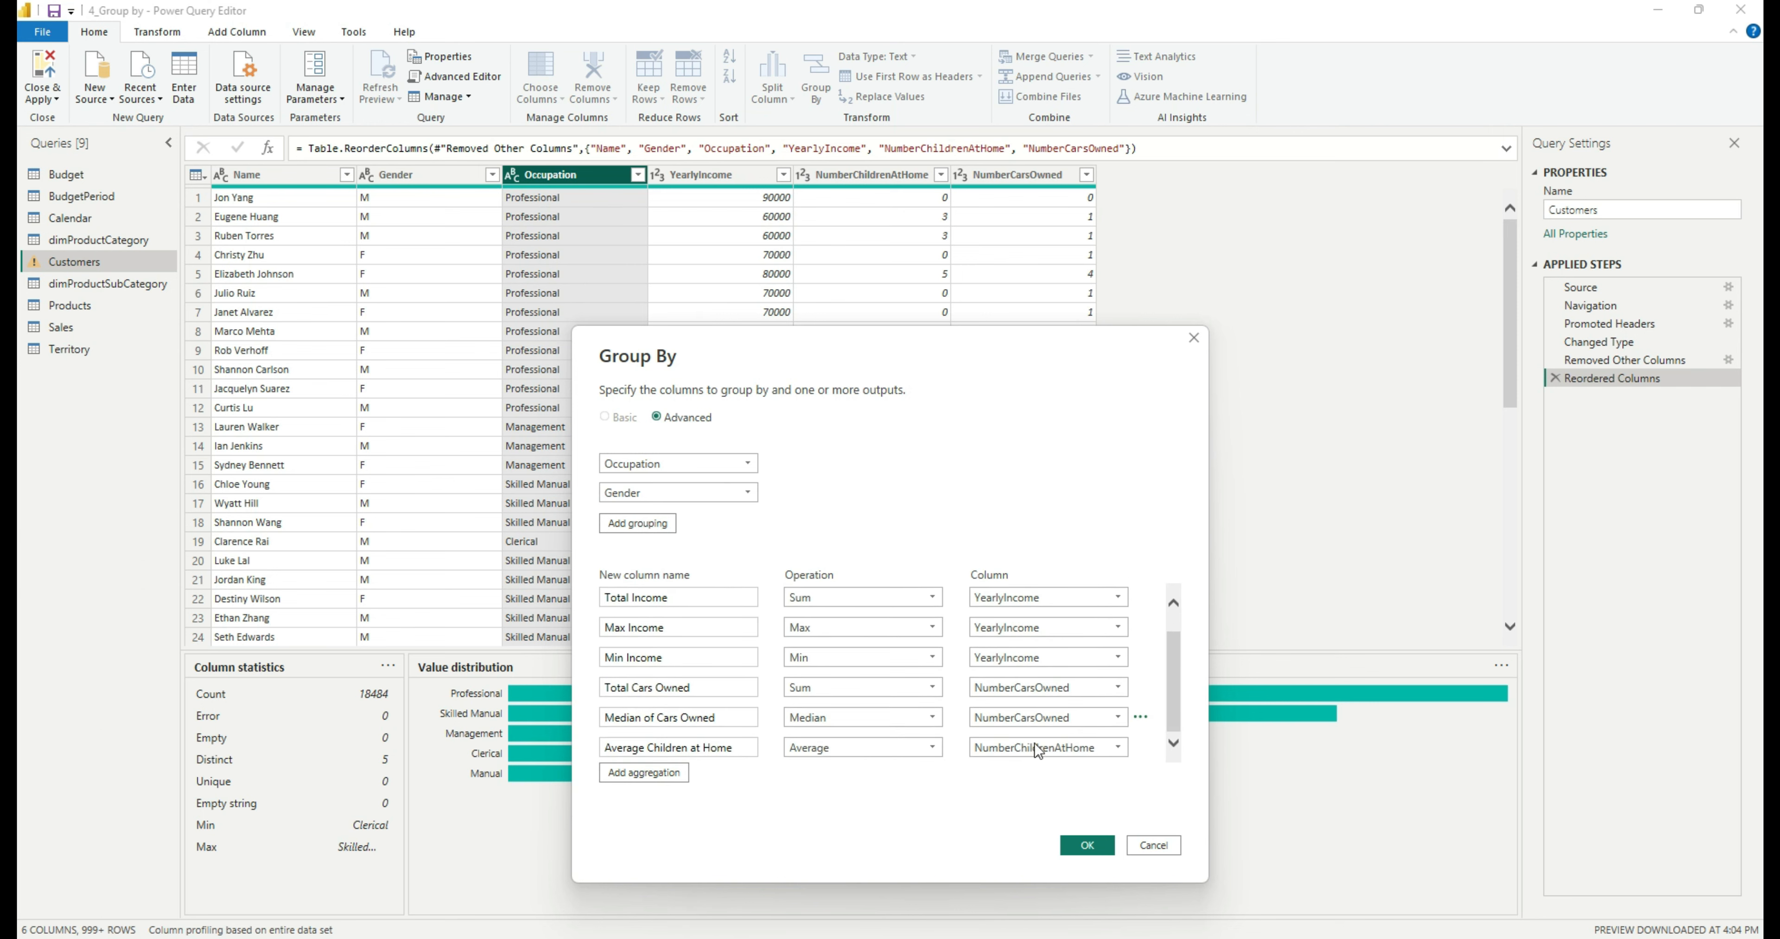
pyautogui.click(633, 775)
pyautogui.click(900, 746)
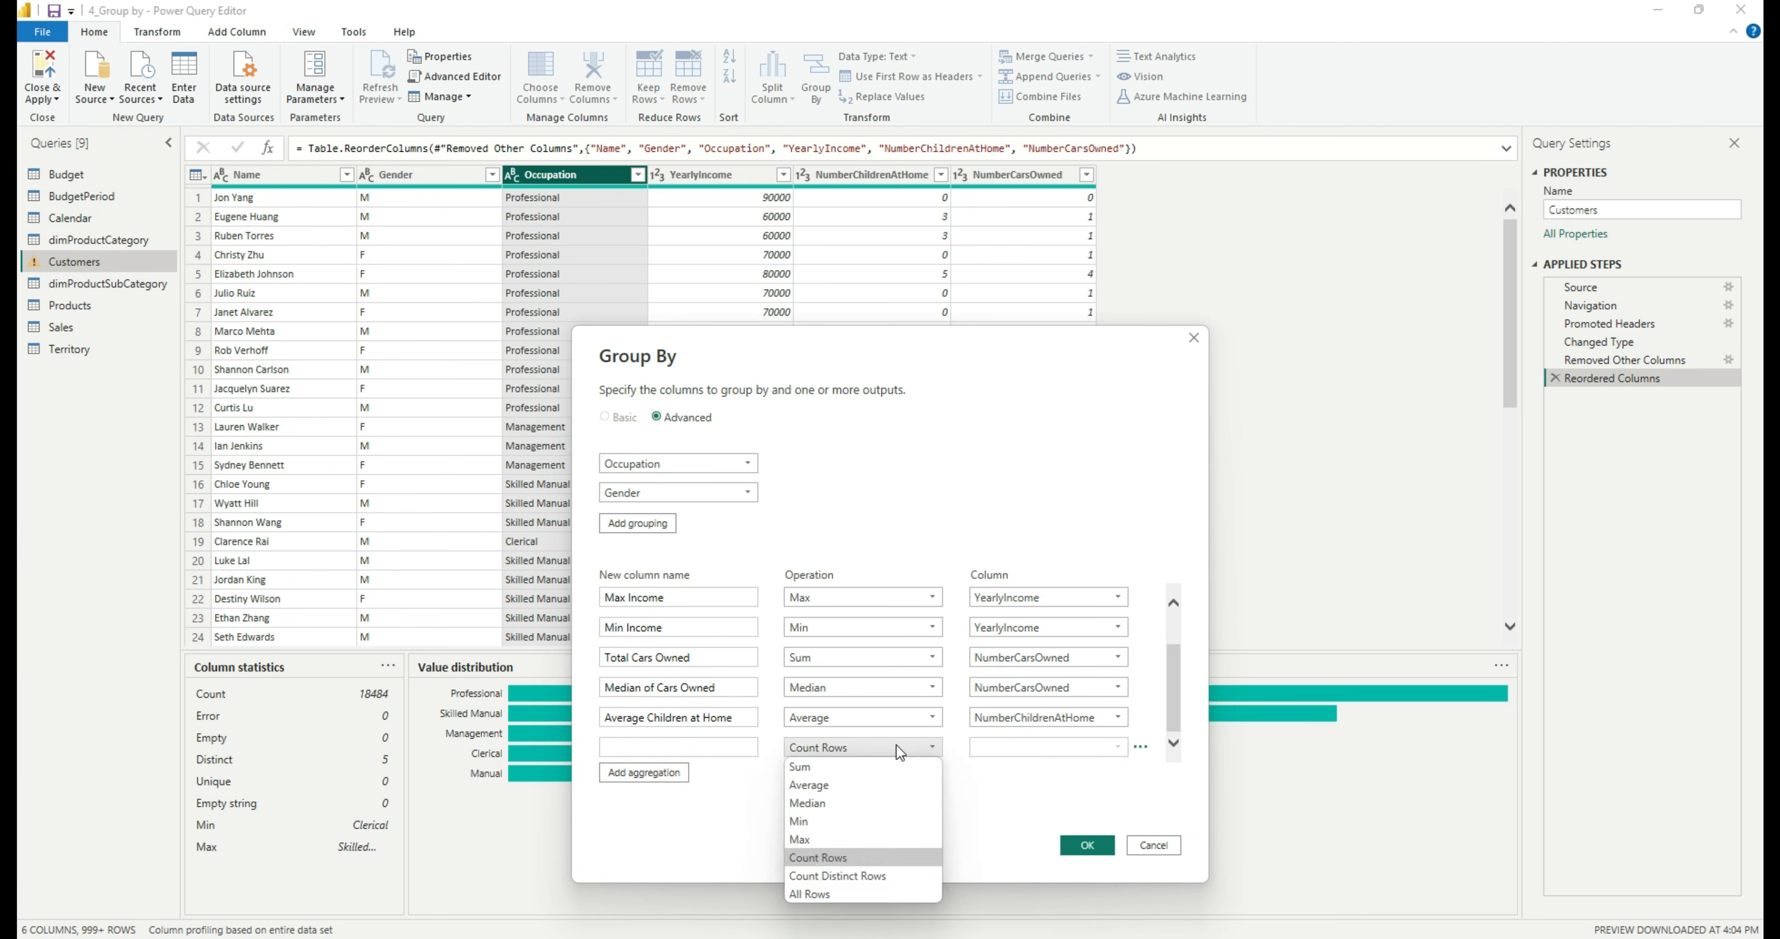
pyautogui.click(879, 871)
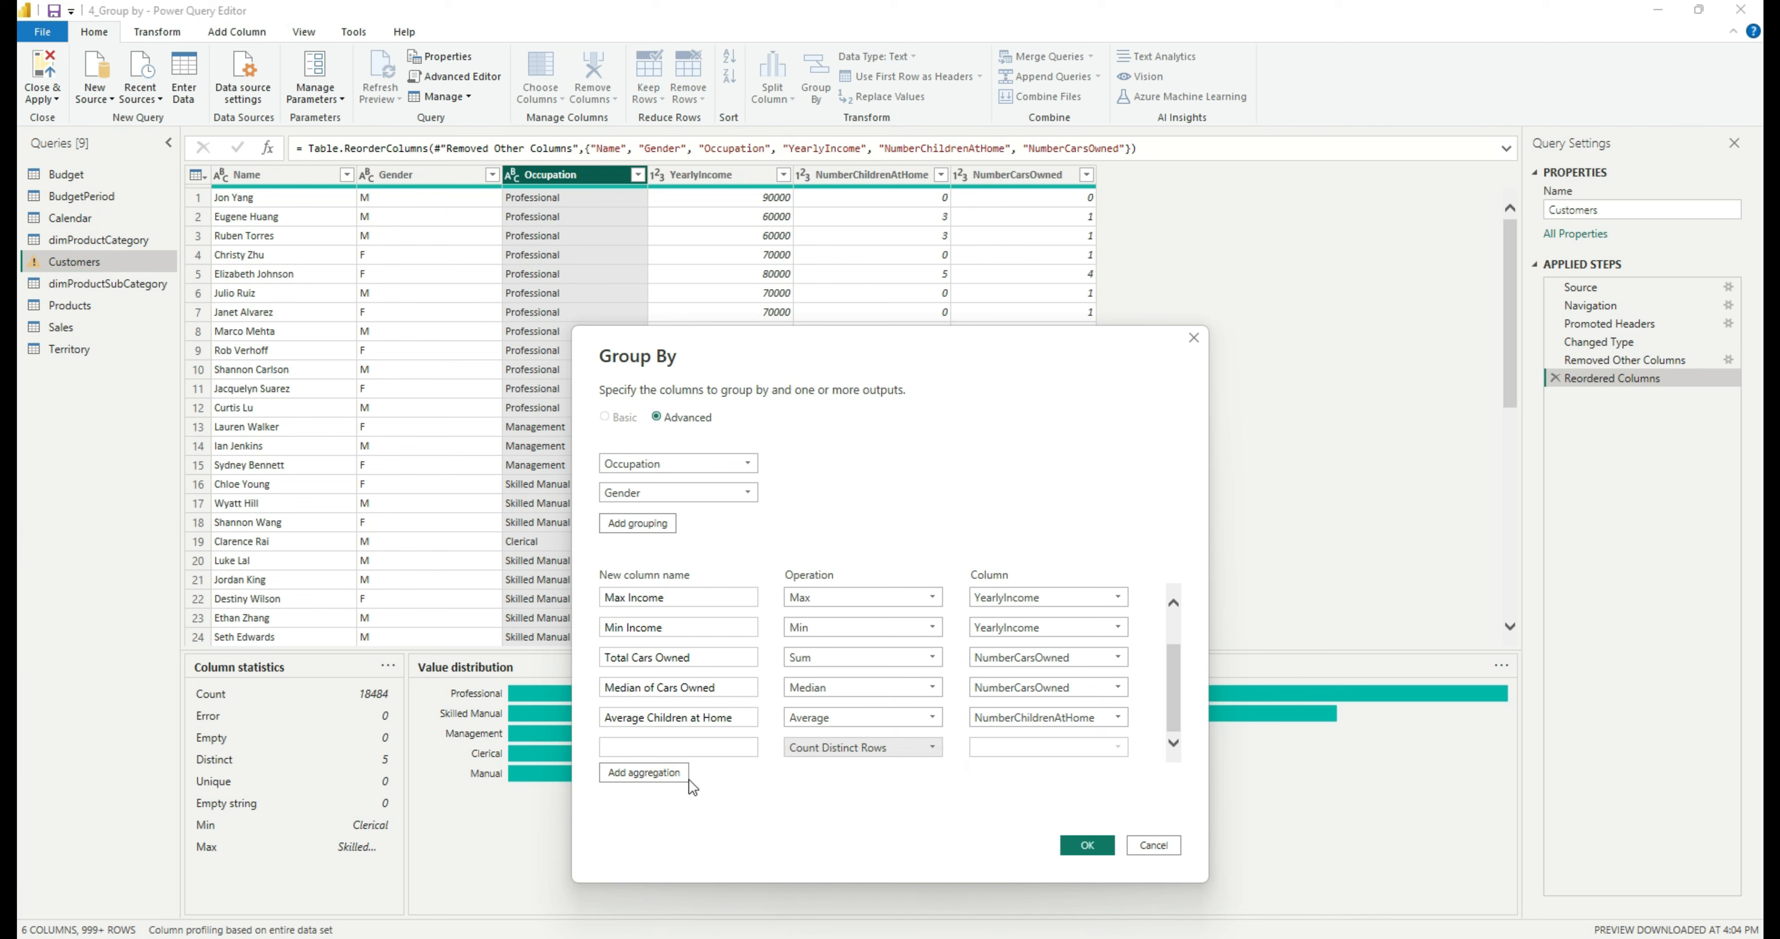
pyautogui.click(669, 747)
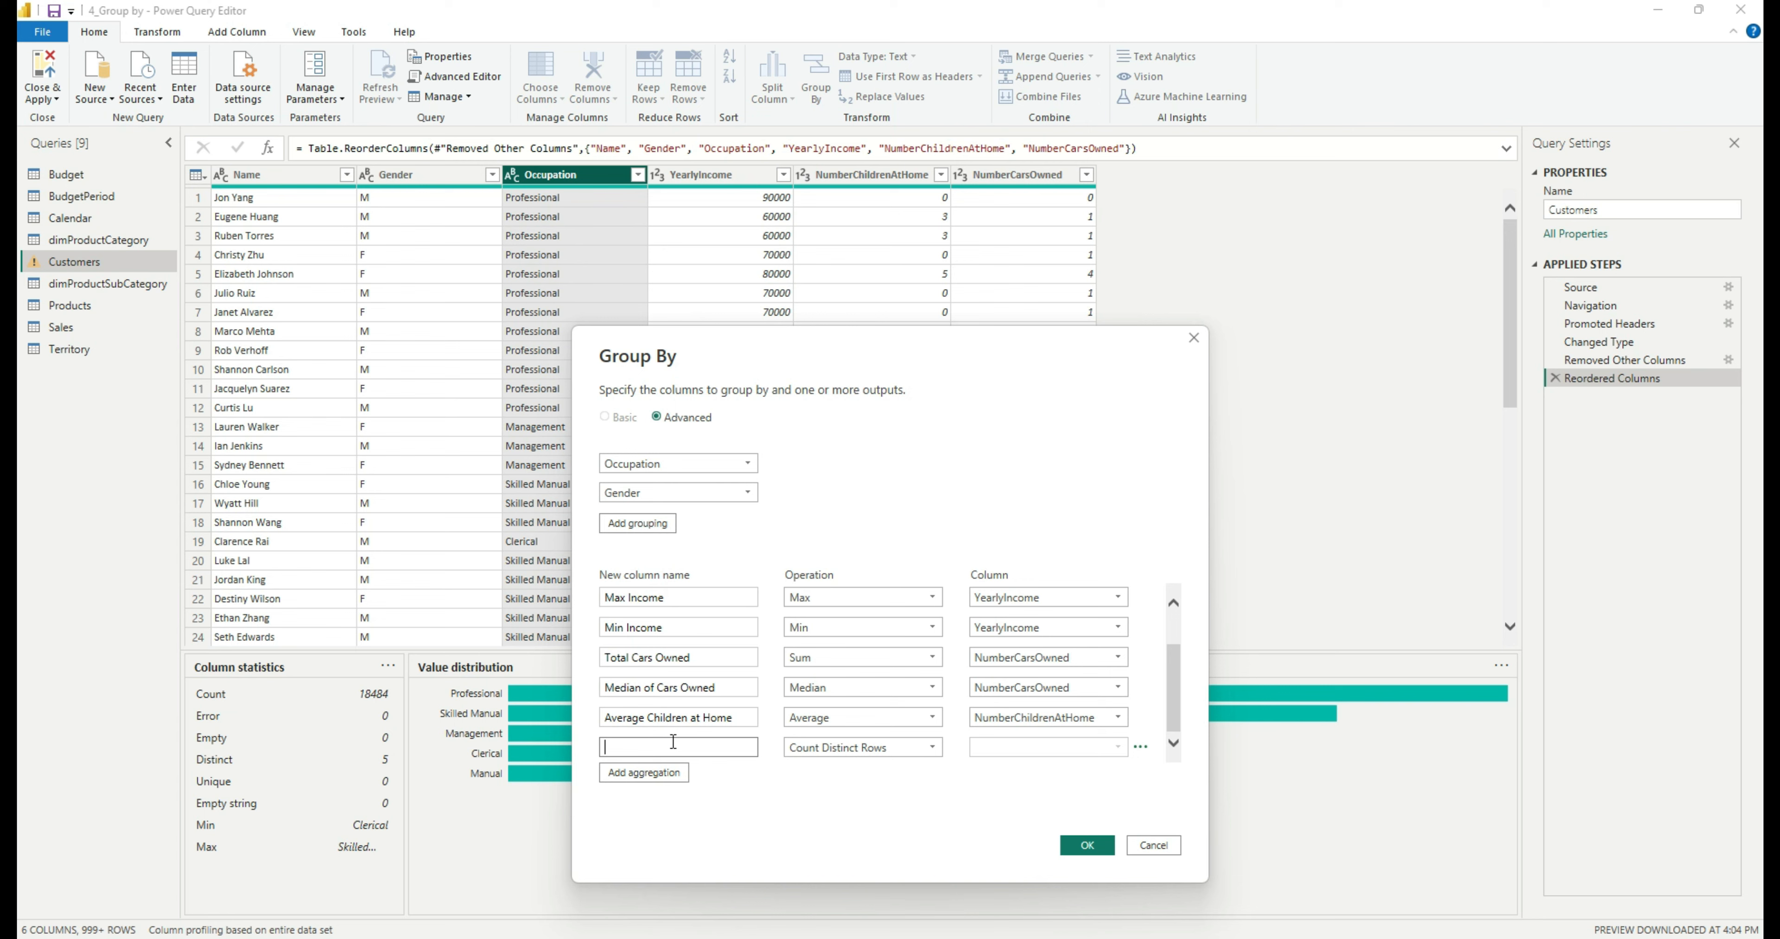
pyautogui.write('Distinct')
pyautogui.press('capslock')
pyautogui.write('E')
pyautogui.press('capslock')
pyautogui.write('mployees')
pyautogui.click(1086, 741)
# Add a ninth aggregation named All Employees with the All Rows operation, and apply the grouping.
pyautogui.click(676, 773)
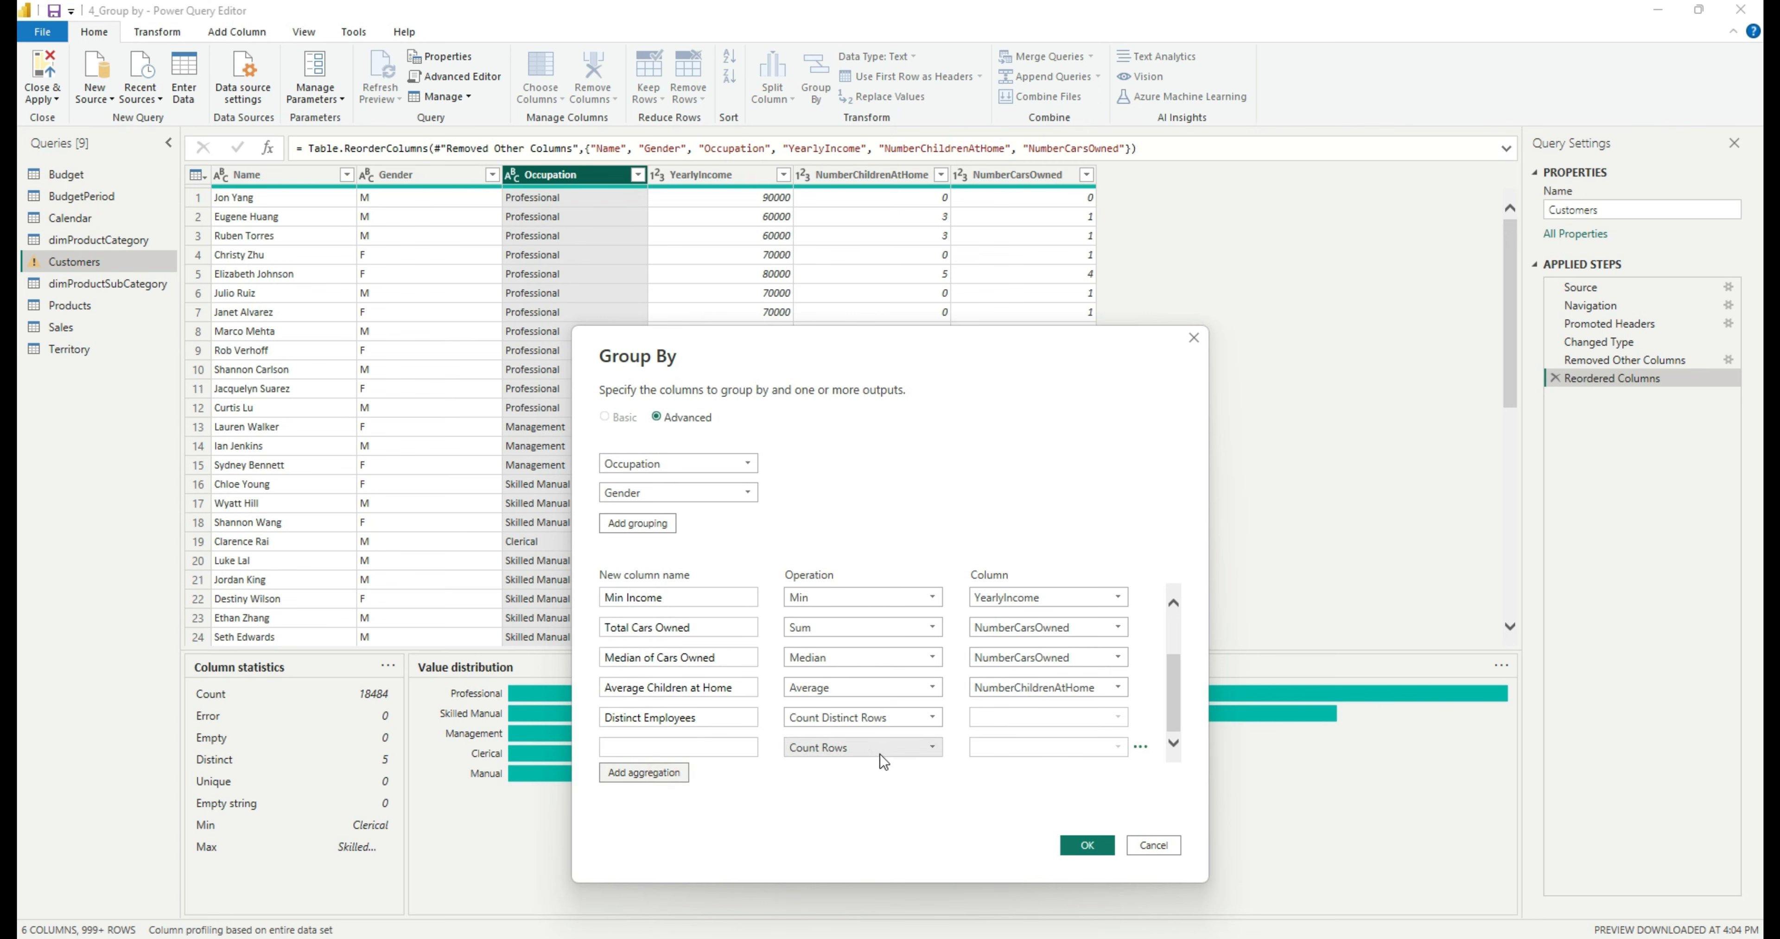
pyautogui.click(880, 753)
pyautogui.click(842, 892)
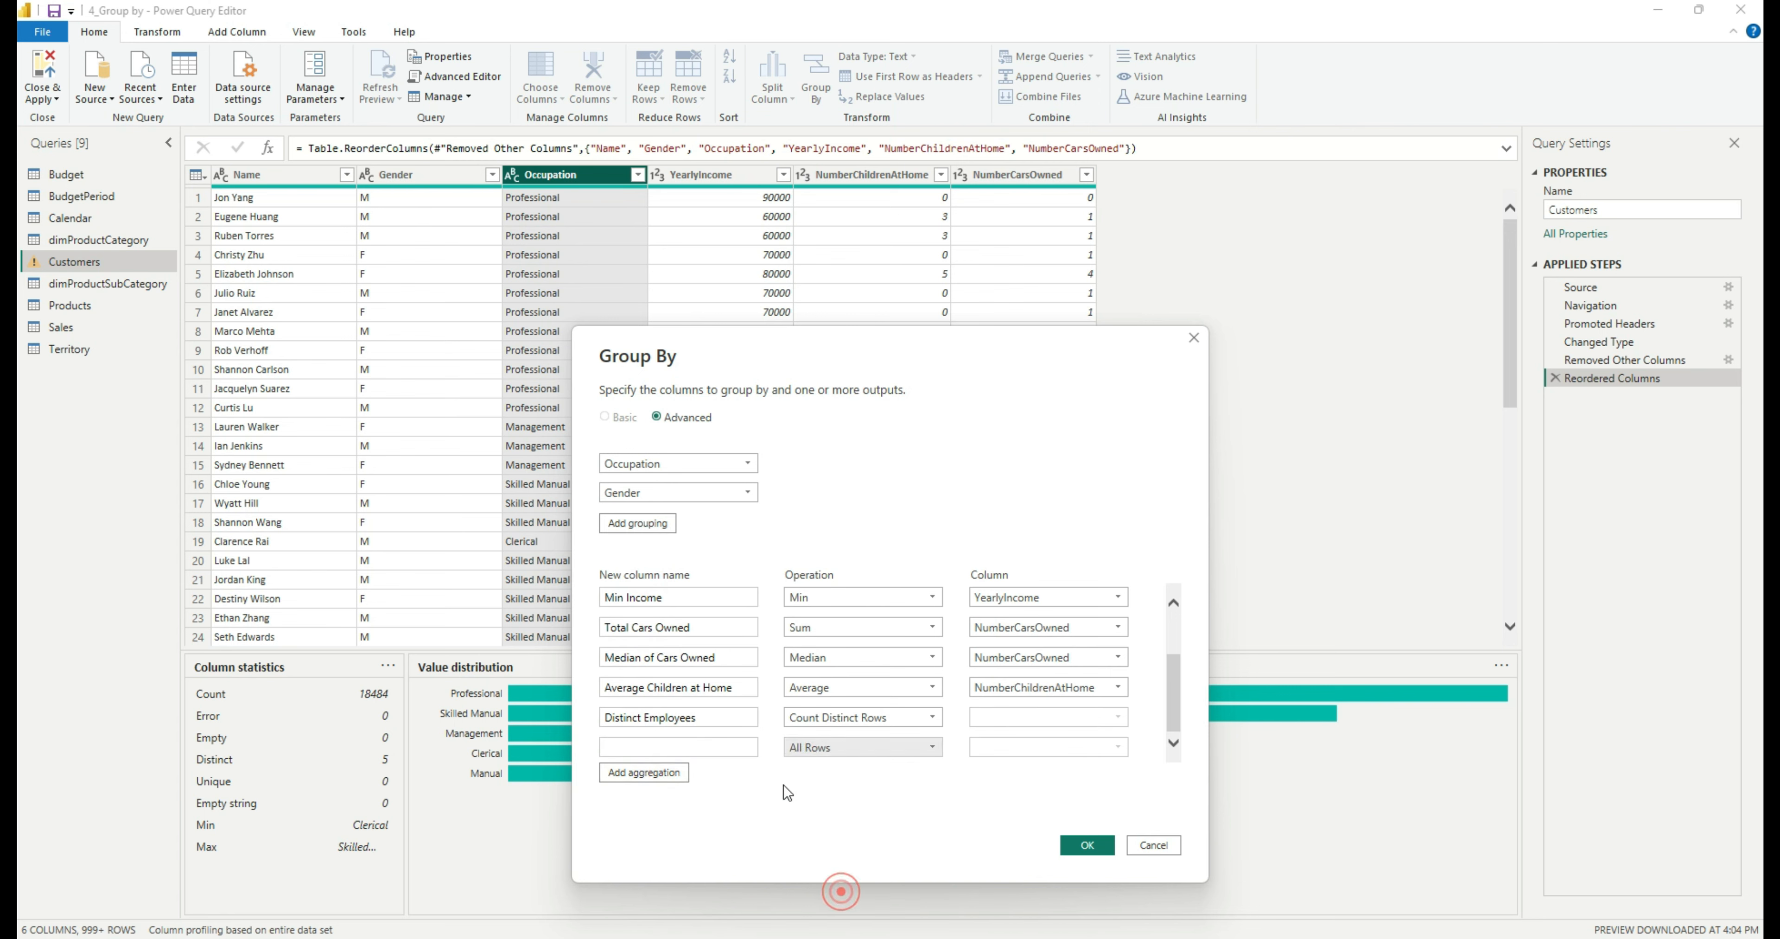
pyautogui.click(670, 748)
pyautogui.press('capslock')
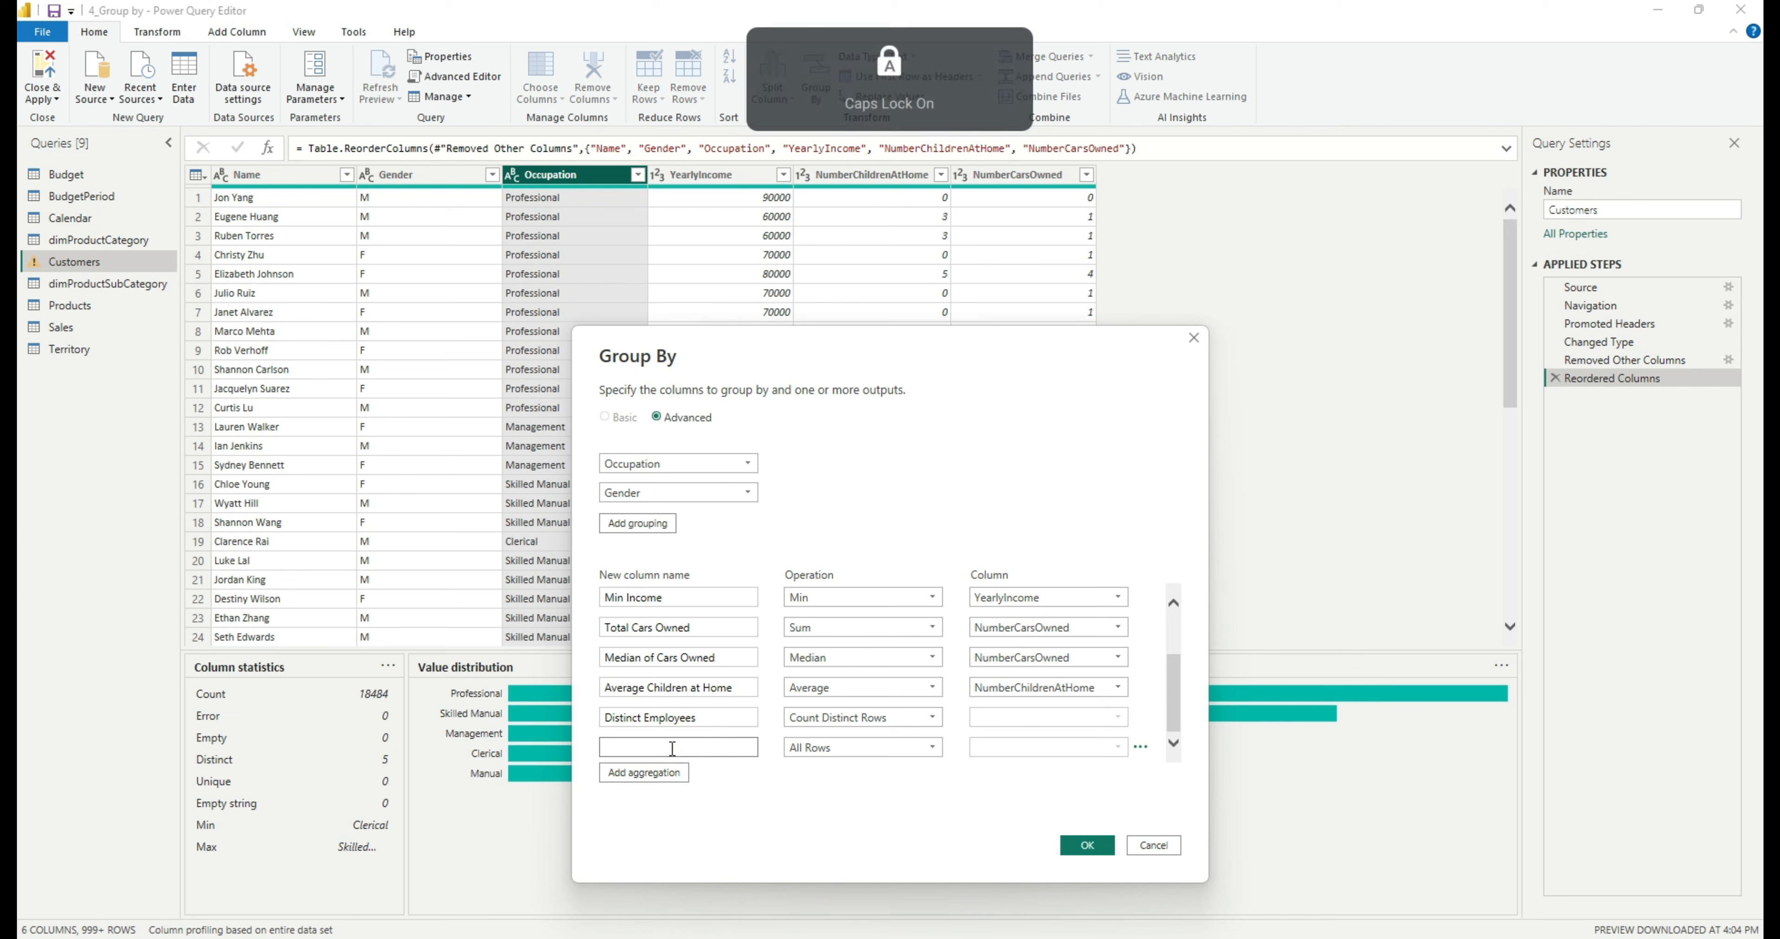
pyautogui.write('A')
pyautogui.press('capslock')
pyautogui.write('ll Employees')
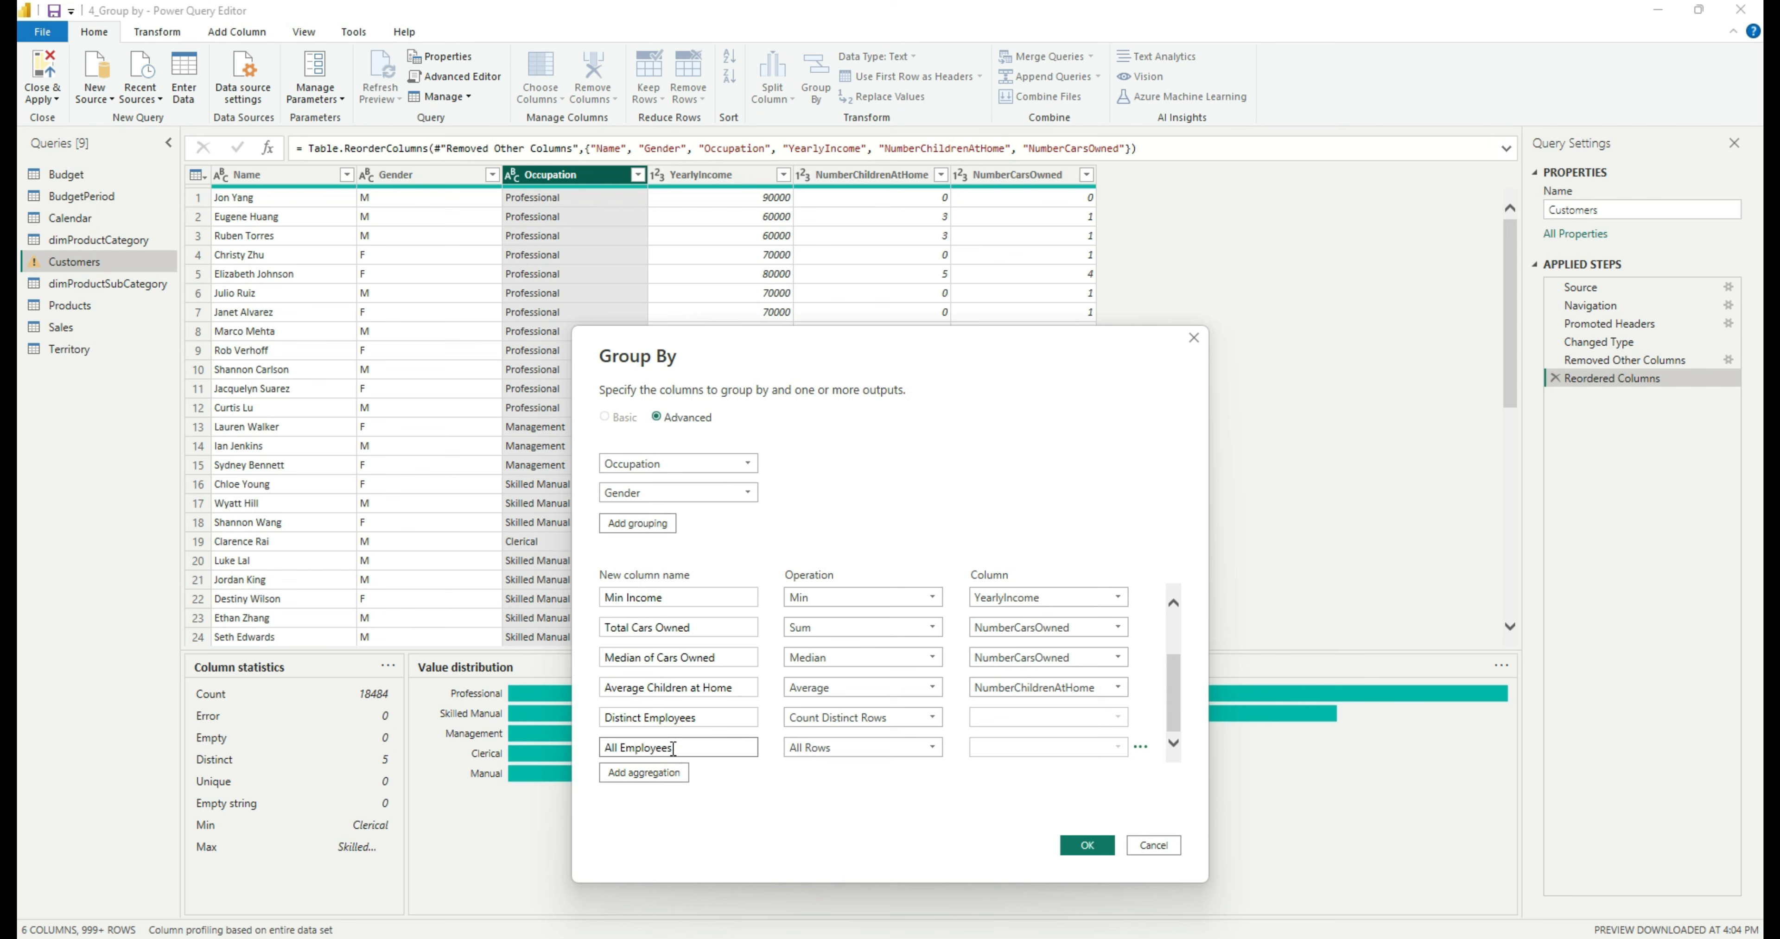
pyautogui.click(1114, 746)
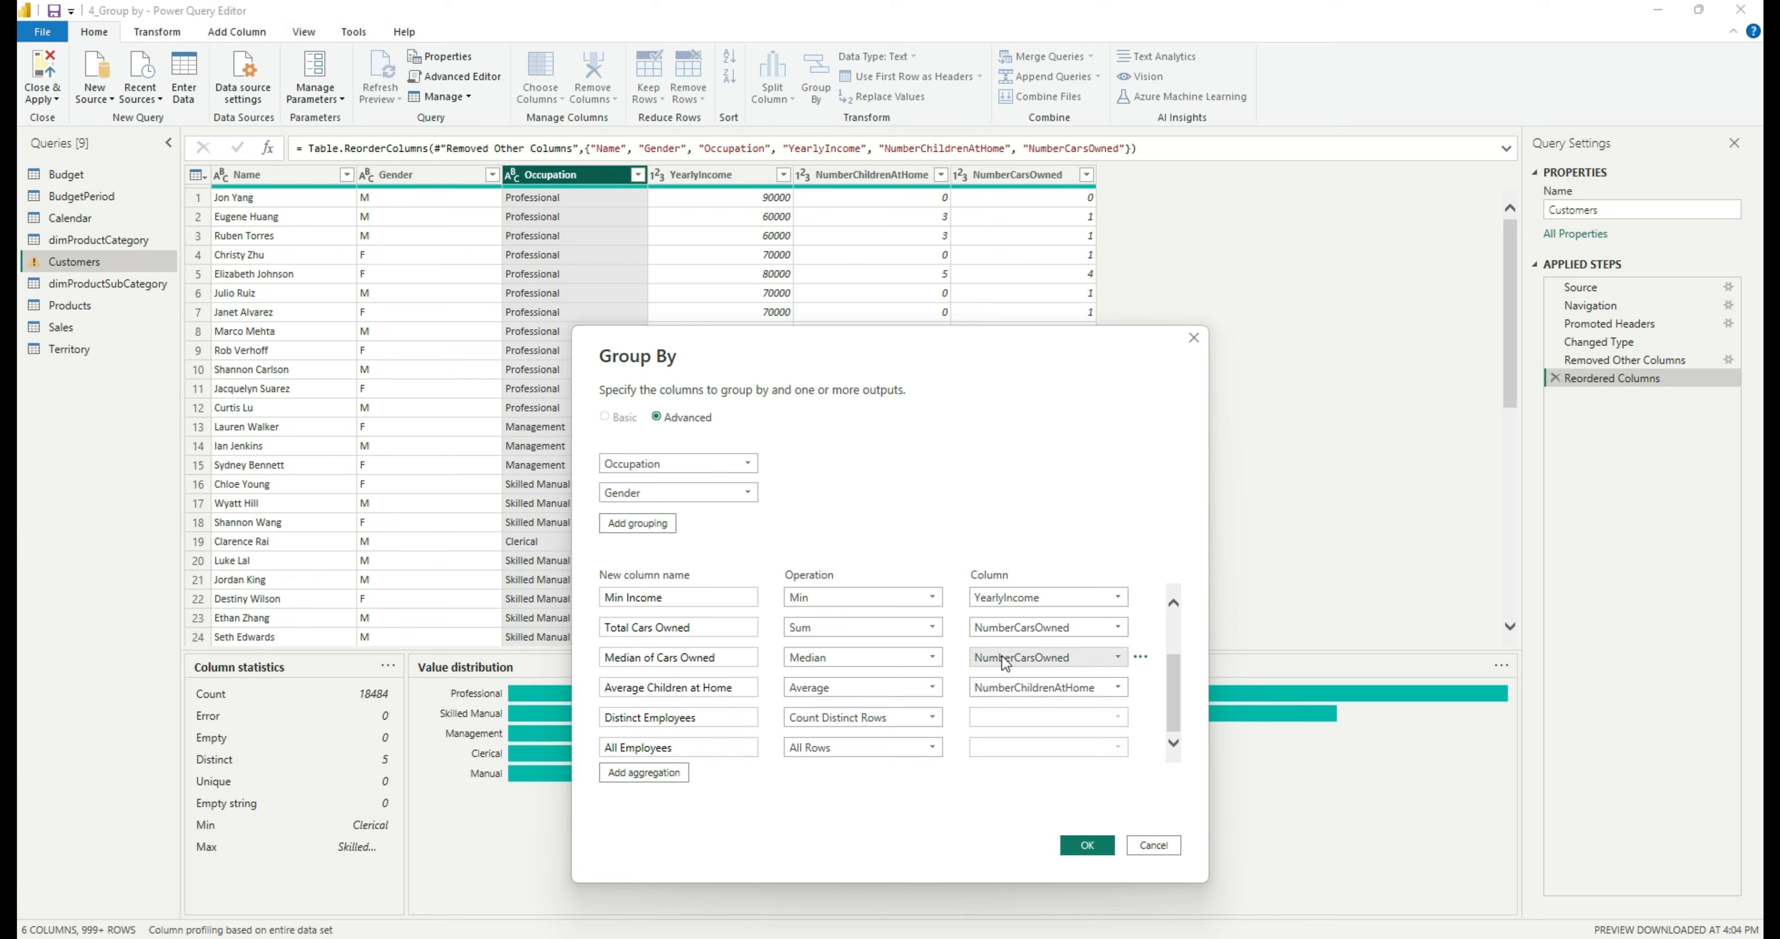
pyautogui.scroll(3, 992, 652)
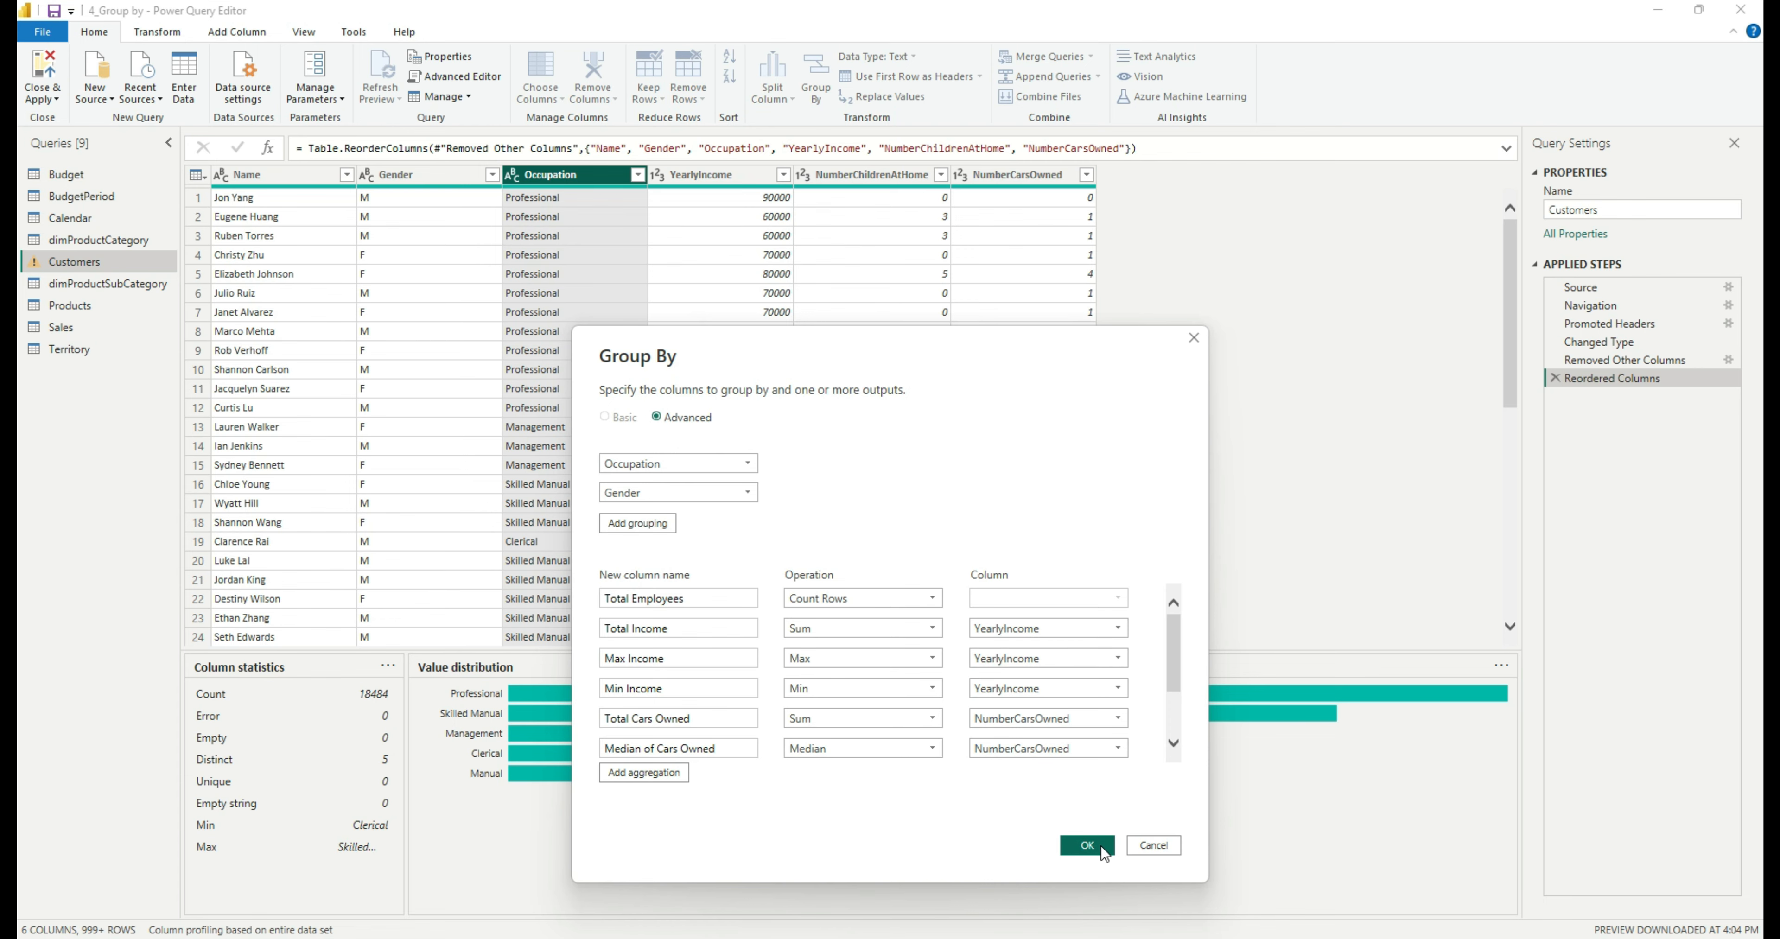
pyautogui.click(1086, 845)
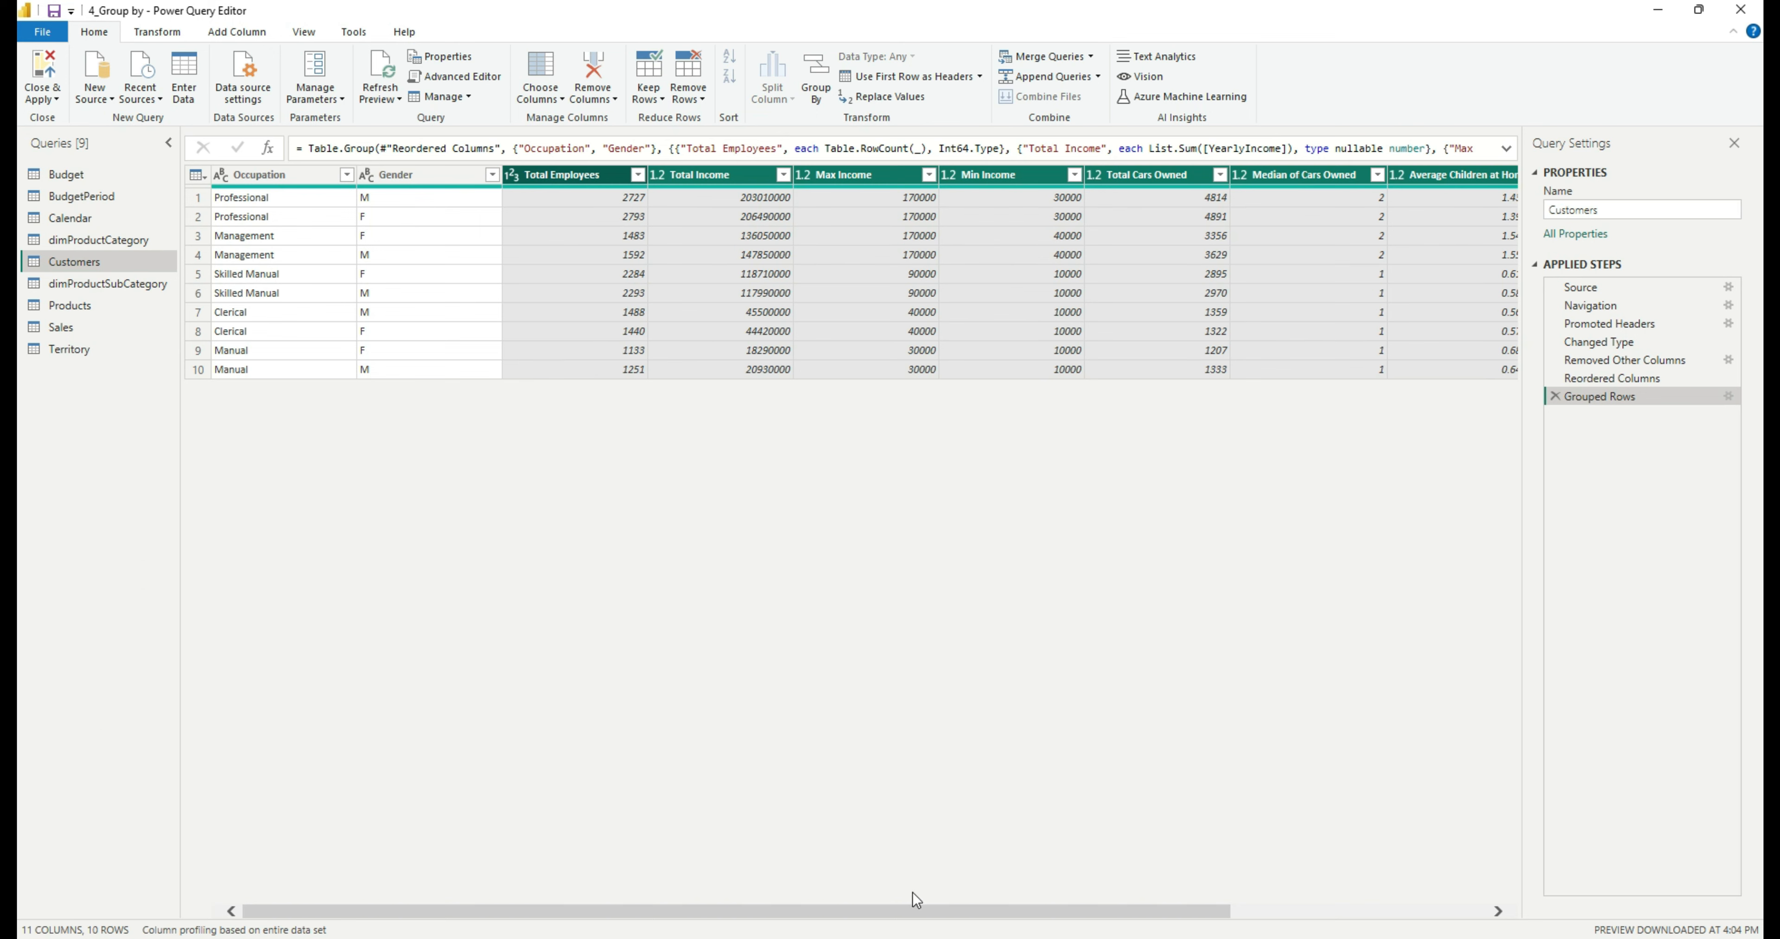
# Examine the grouped Customers table across all its columns, from Occupation and Total Employees through All Employees.
pyautogui.moveTo(939, 908); pyautogui.dragTo(871, 897)
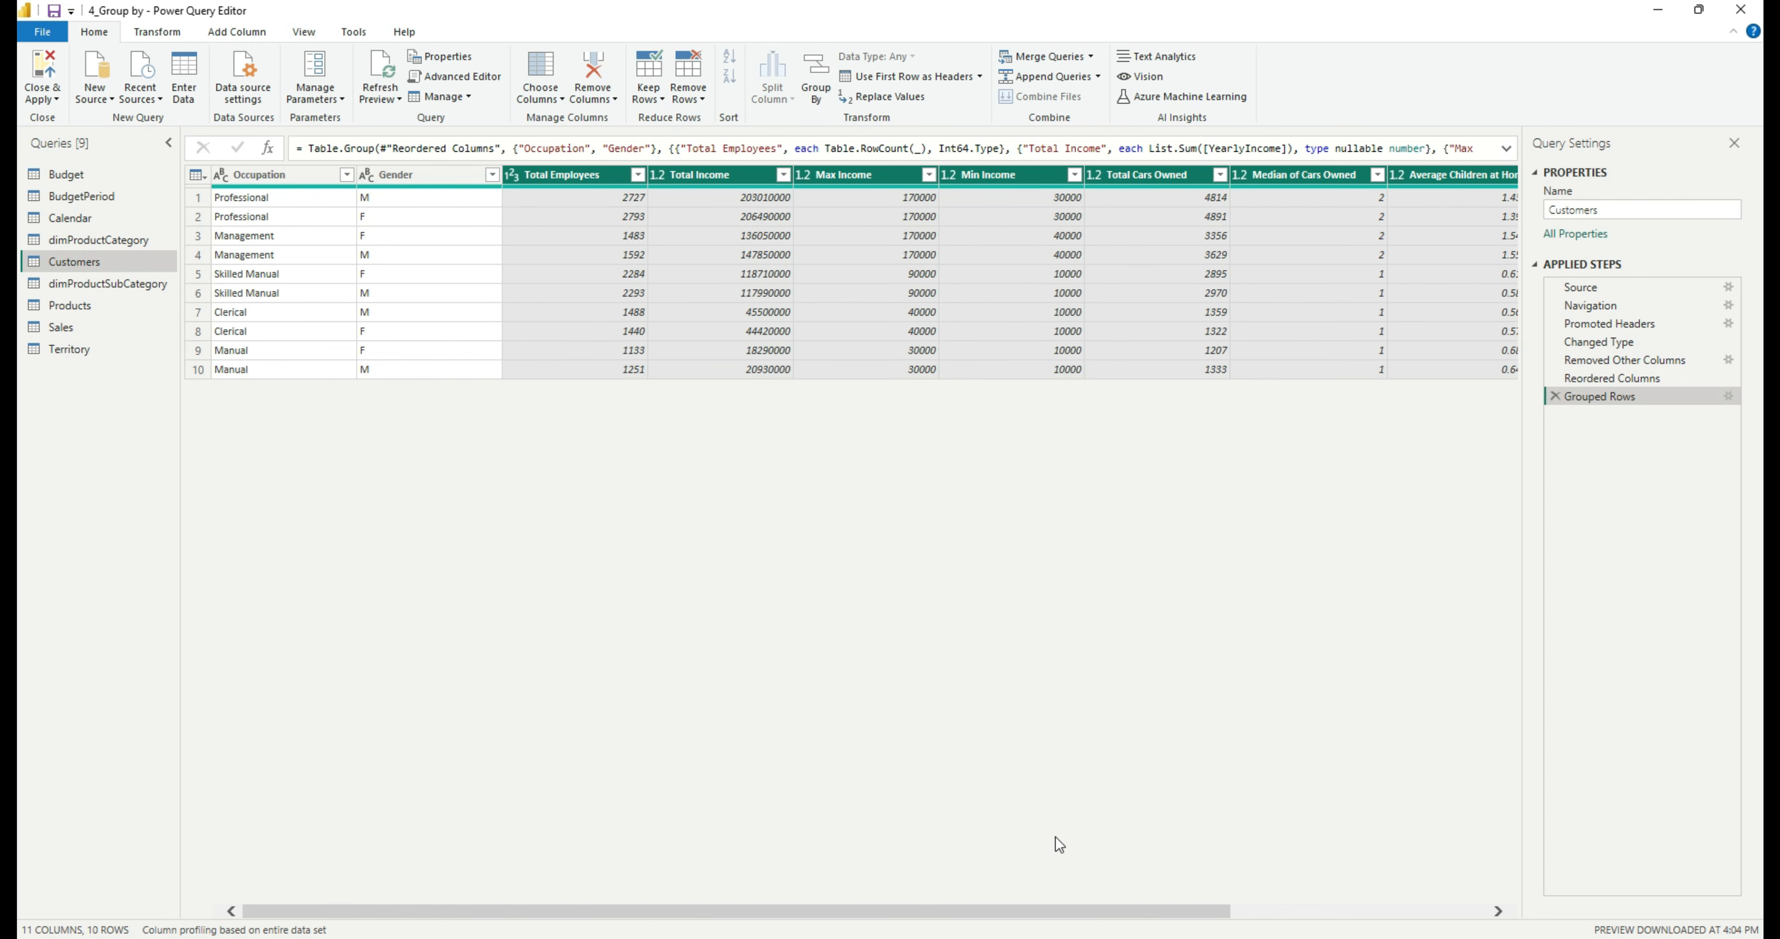
pyautogui.moveTo(1215, 912); pyautogui.dragTo(1413, 904)
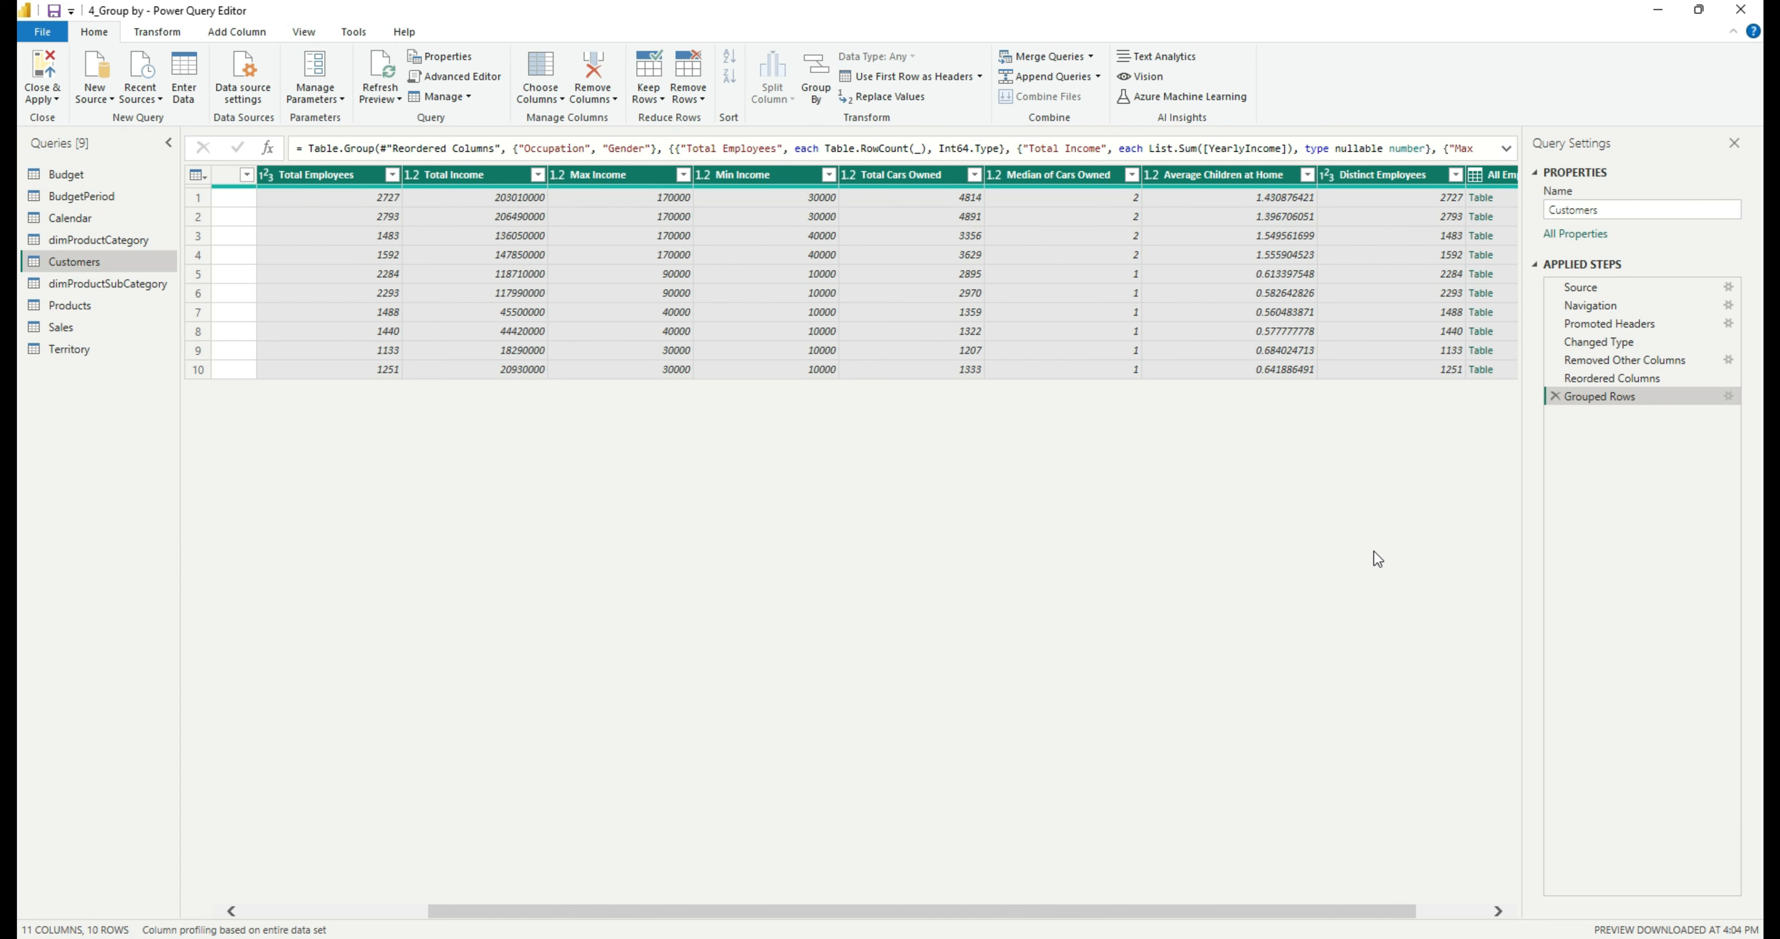
pyautogui.moveTo(1355, 906); pyautogui.dragTo(1183, 911)
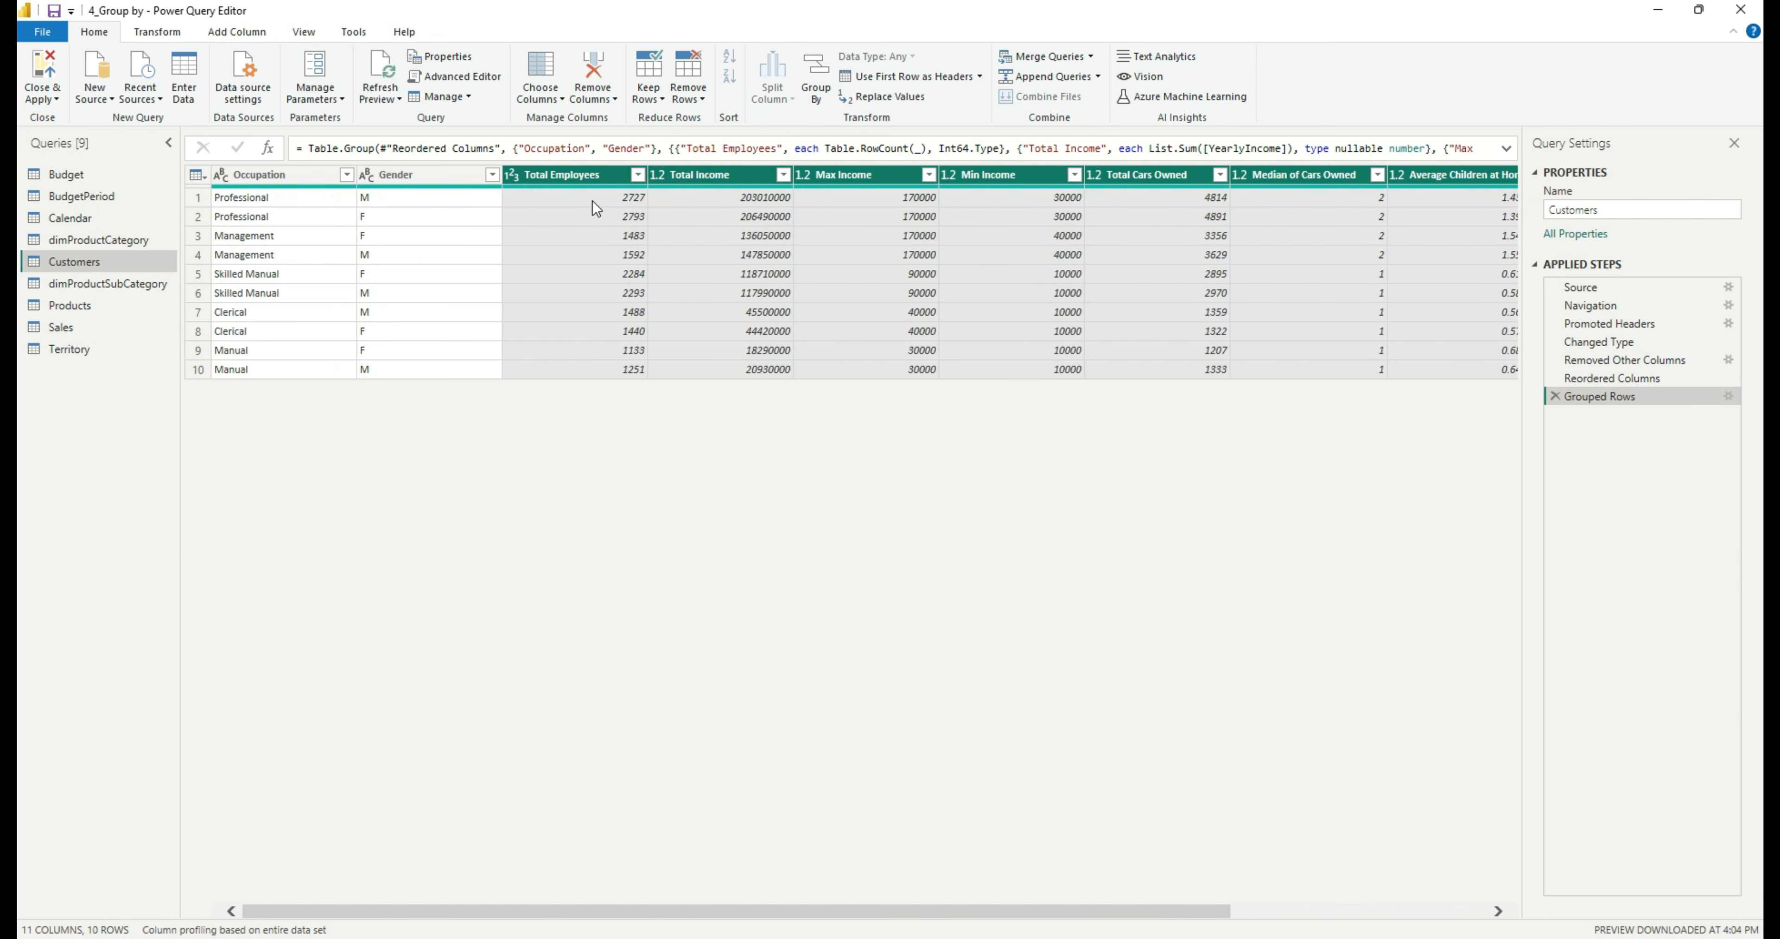
pyautogui.click(637, 202)
pyautogui.click(637, 201)
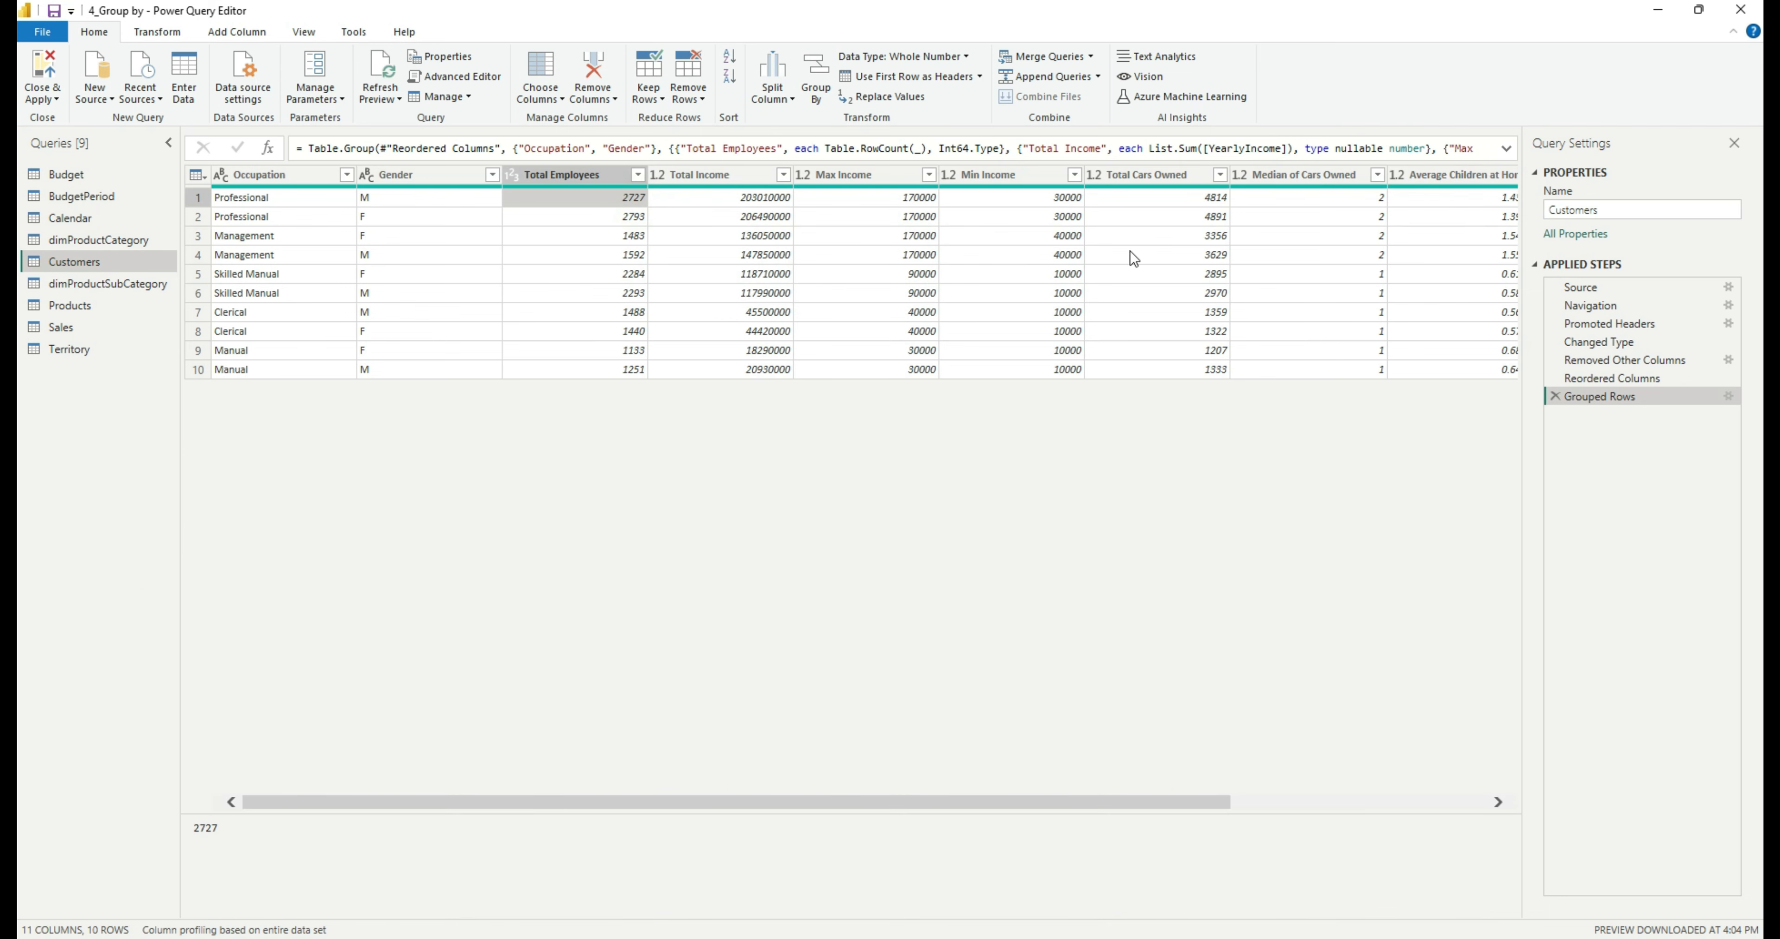
pyautogui.moveTo(1174, 803); pyautogui.dragTo(1437, 805)
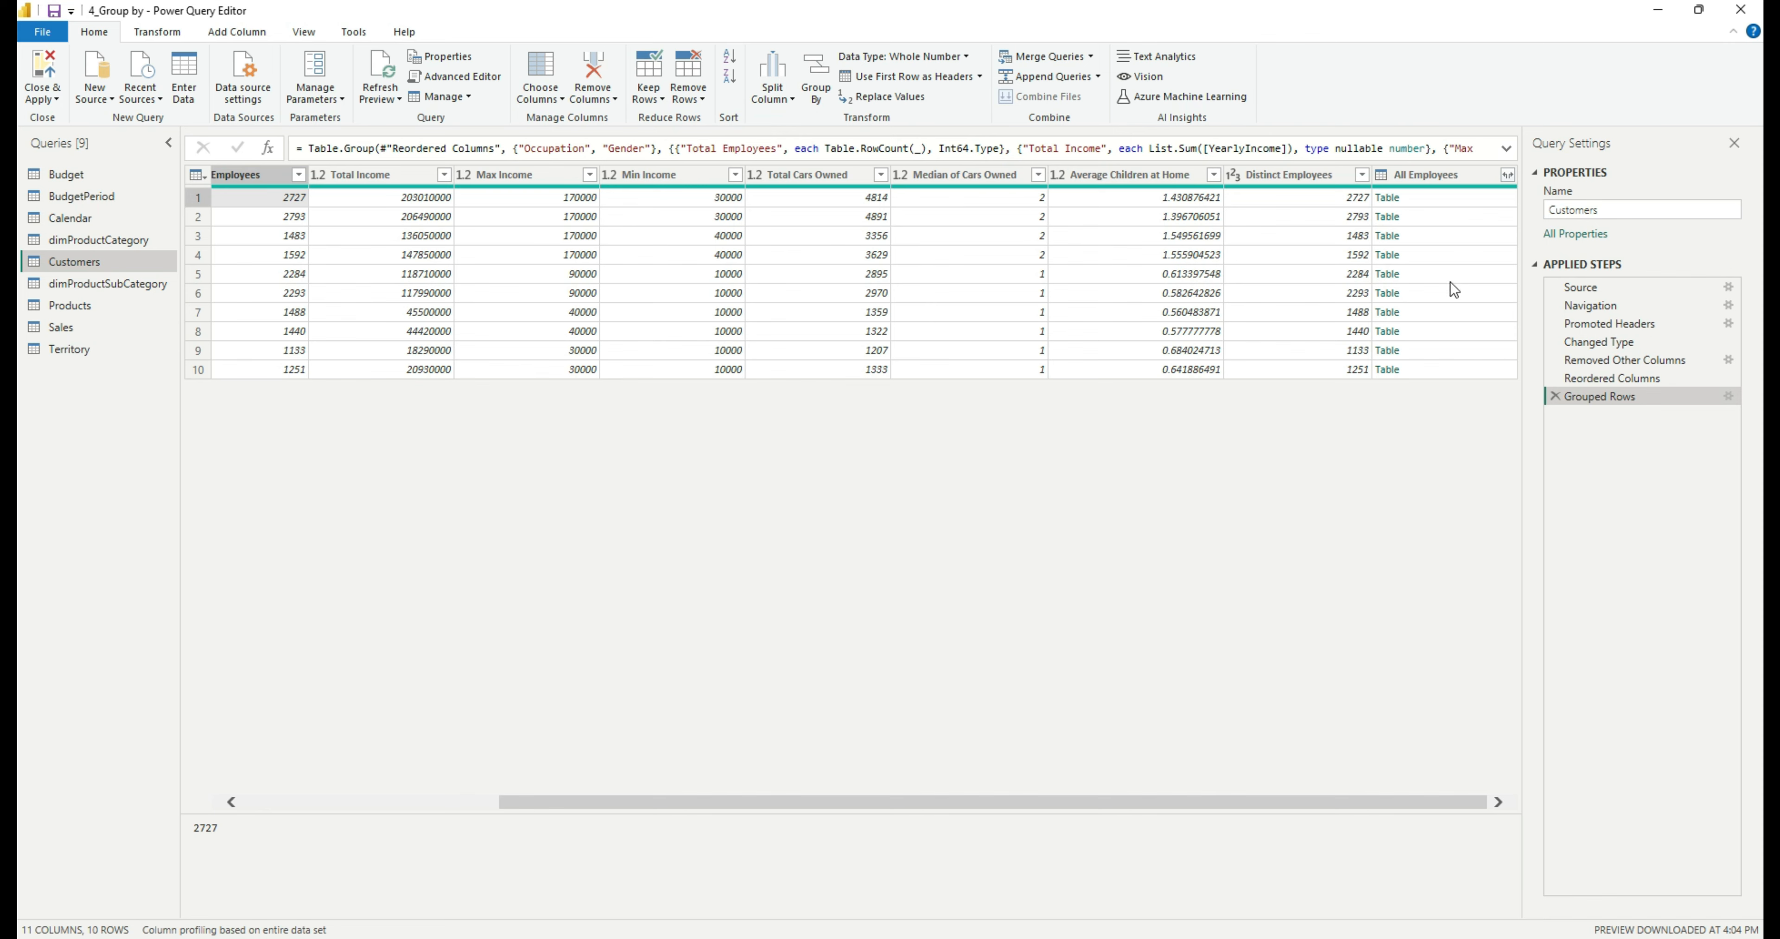
pyautogui.moveTo(1391, 803); pyautogui.dragTo(1615, 832)
pyautogui.moveTo(1446, 802); pyautogui.dragTo(1099, 829)
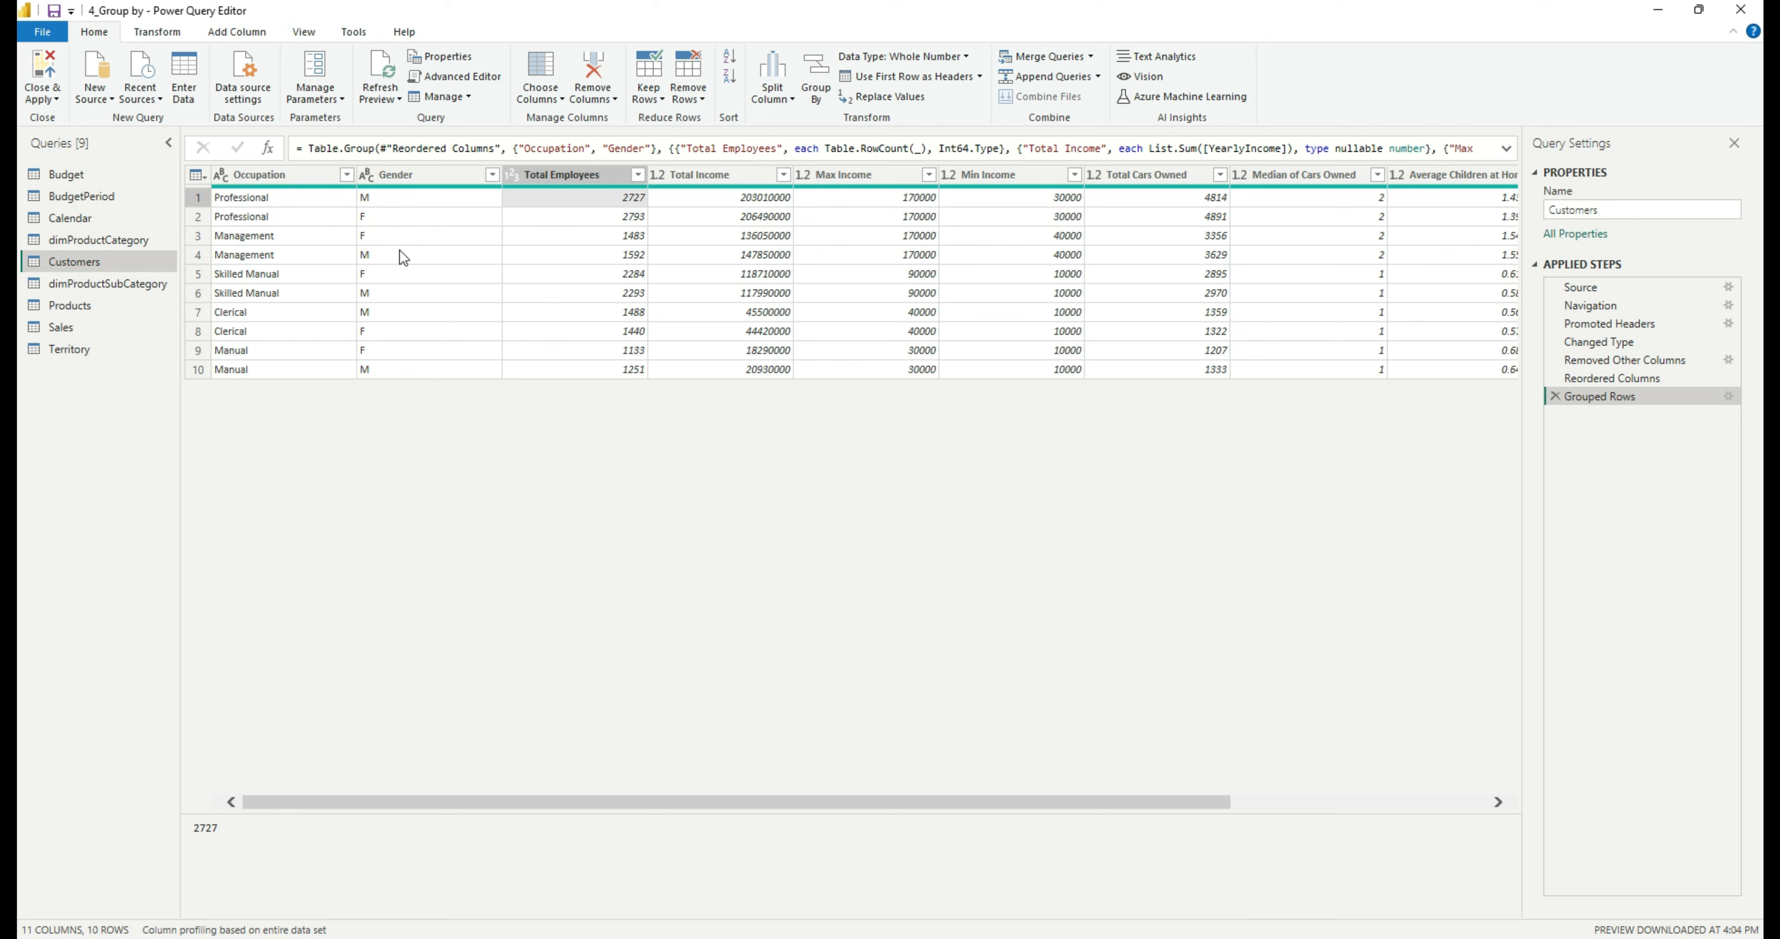
# Review the Grouped Rows step's settings without changing them, and inspect the Min Income and Occupation values in the grouped table.
pyautogui.click(1728, 396)
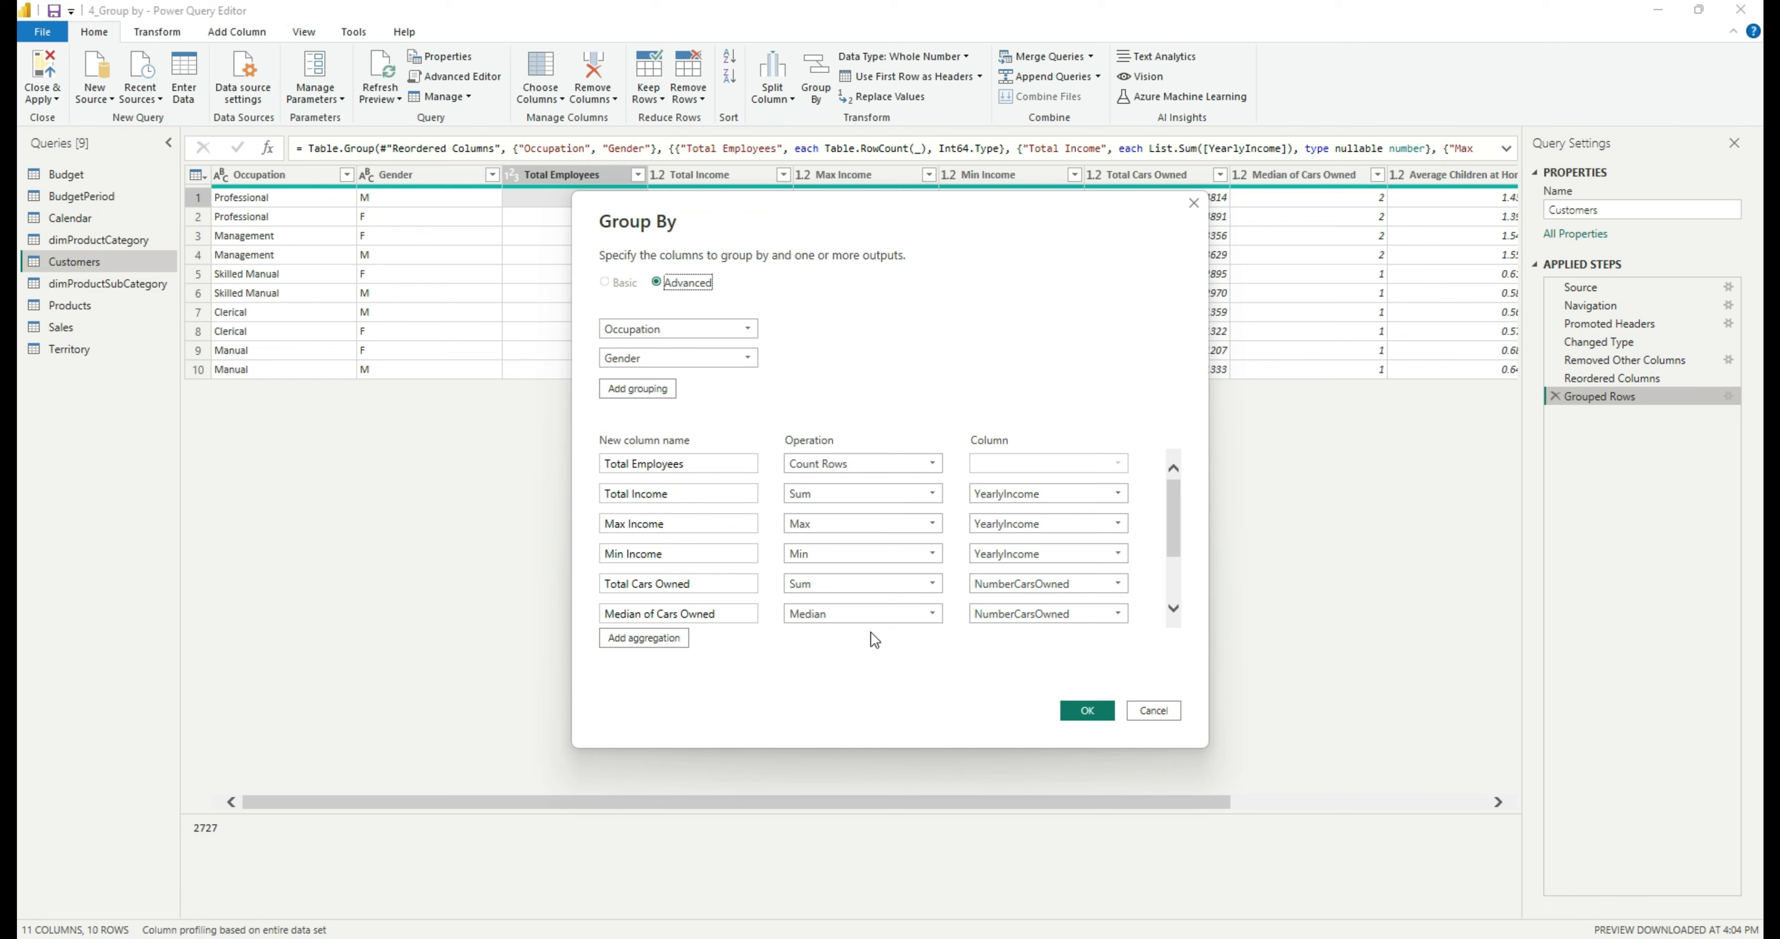
pyautogui.click(1150, 711)
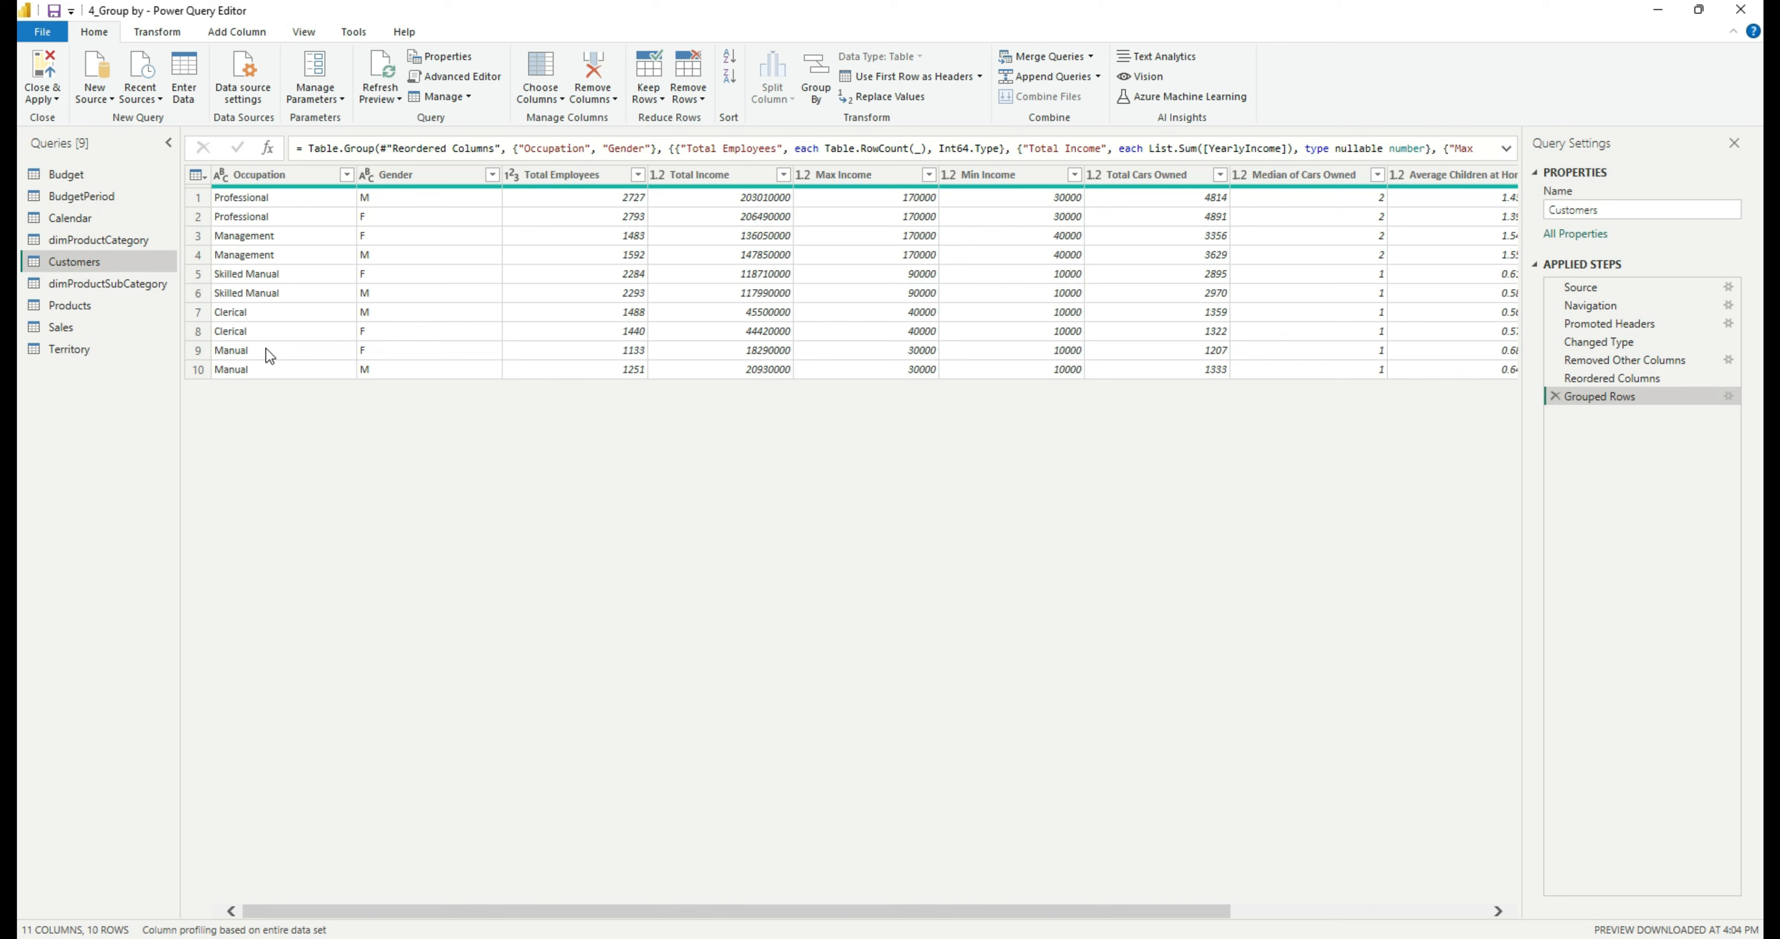
pyautogui.click(1060, 275)
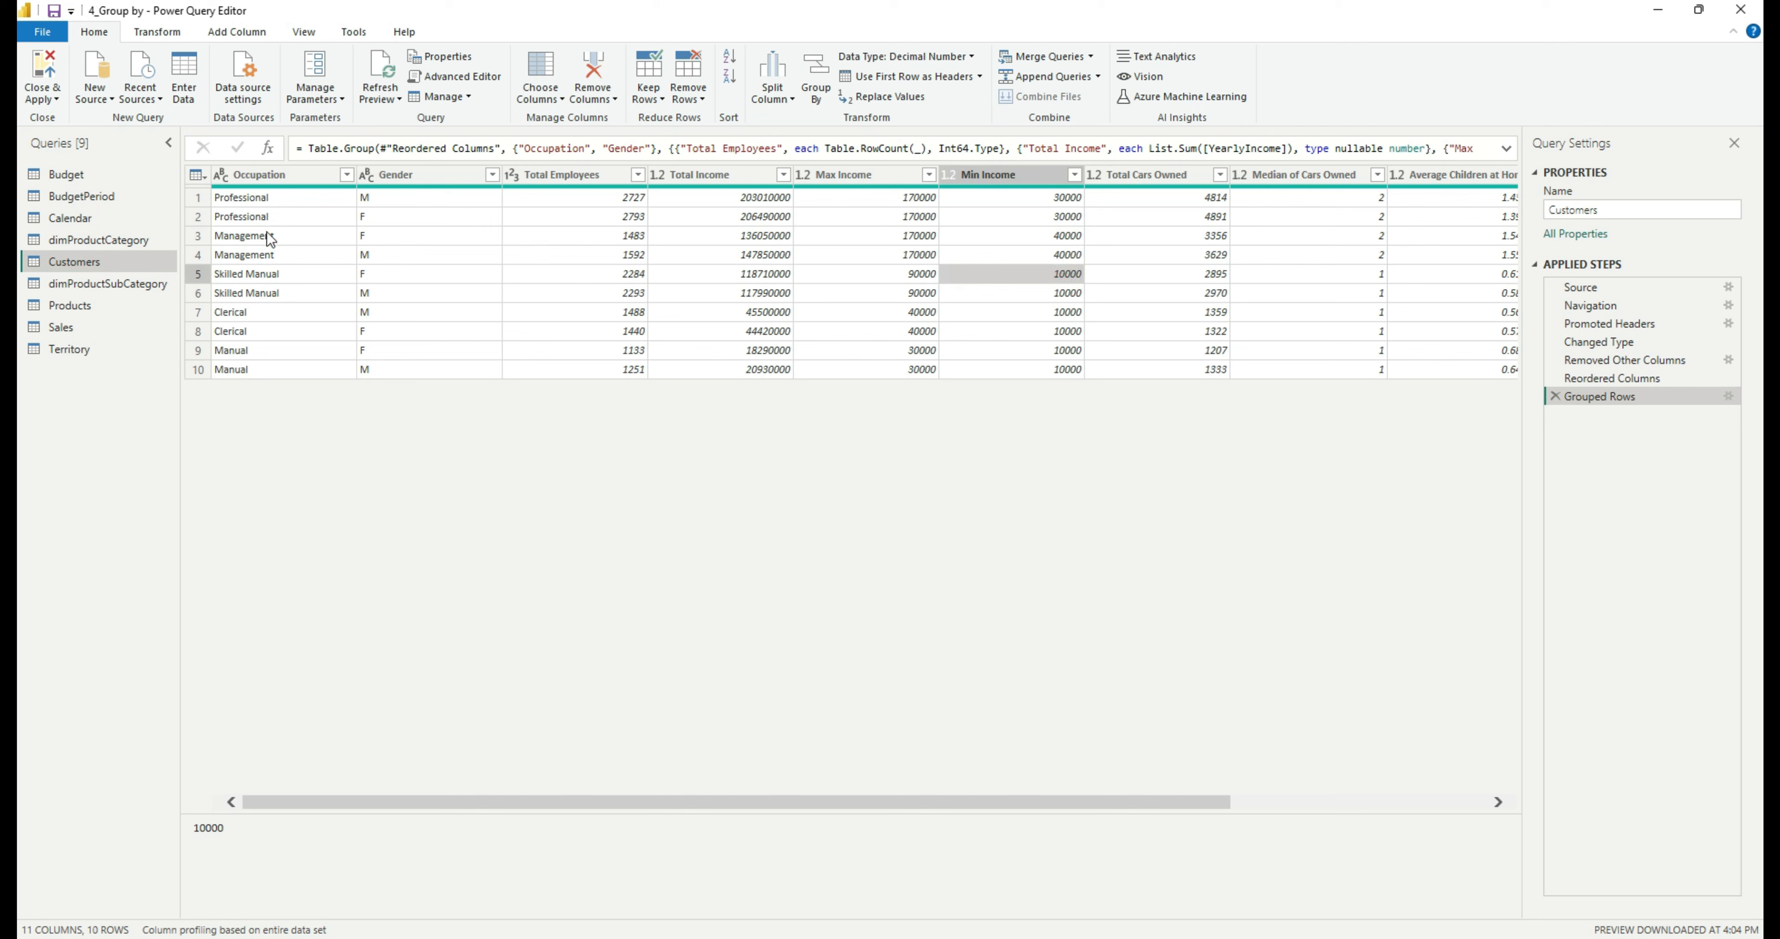
pyautogui.click(269, 200)
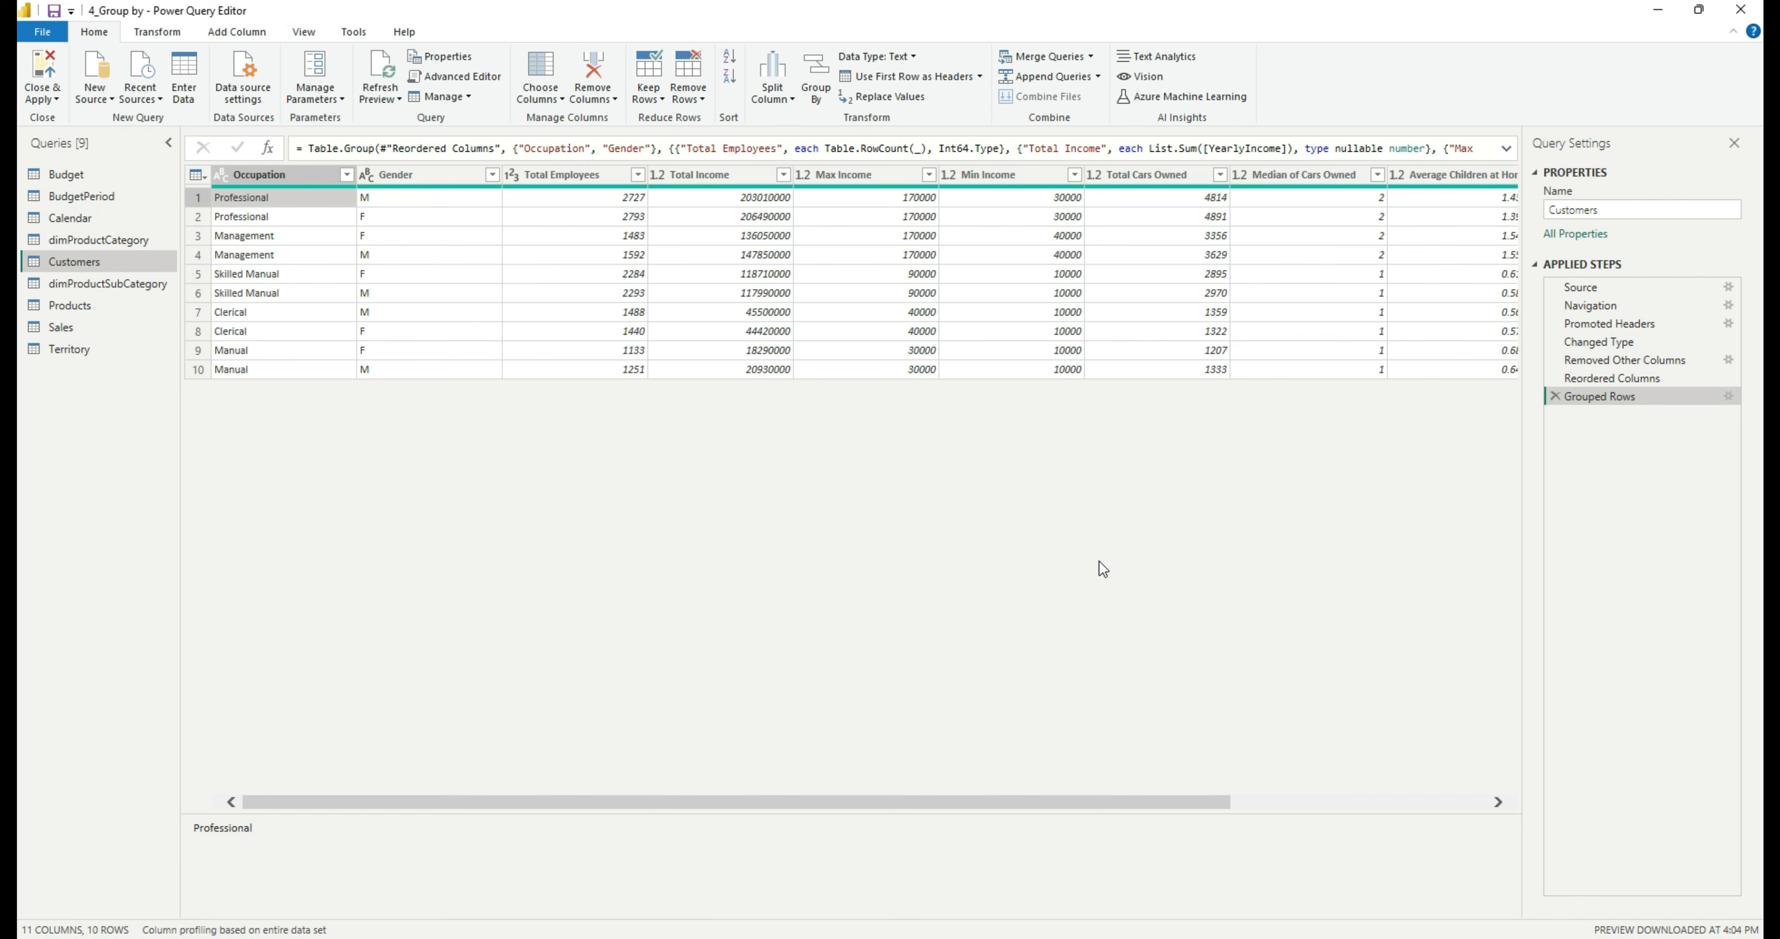
# Look at the All Employees column and review its aggregation's operation options in the Grouped Rows settings, leaving them unchanged.
pyautogui.moveTo(1201, 805); pyautogui.dragTo(1492, 802)
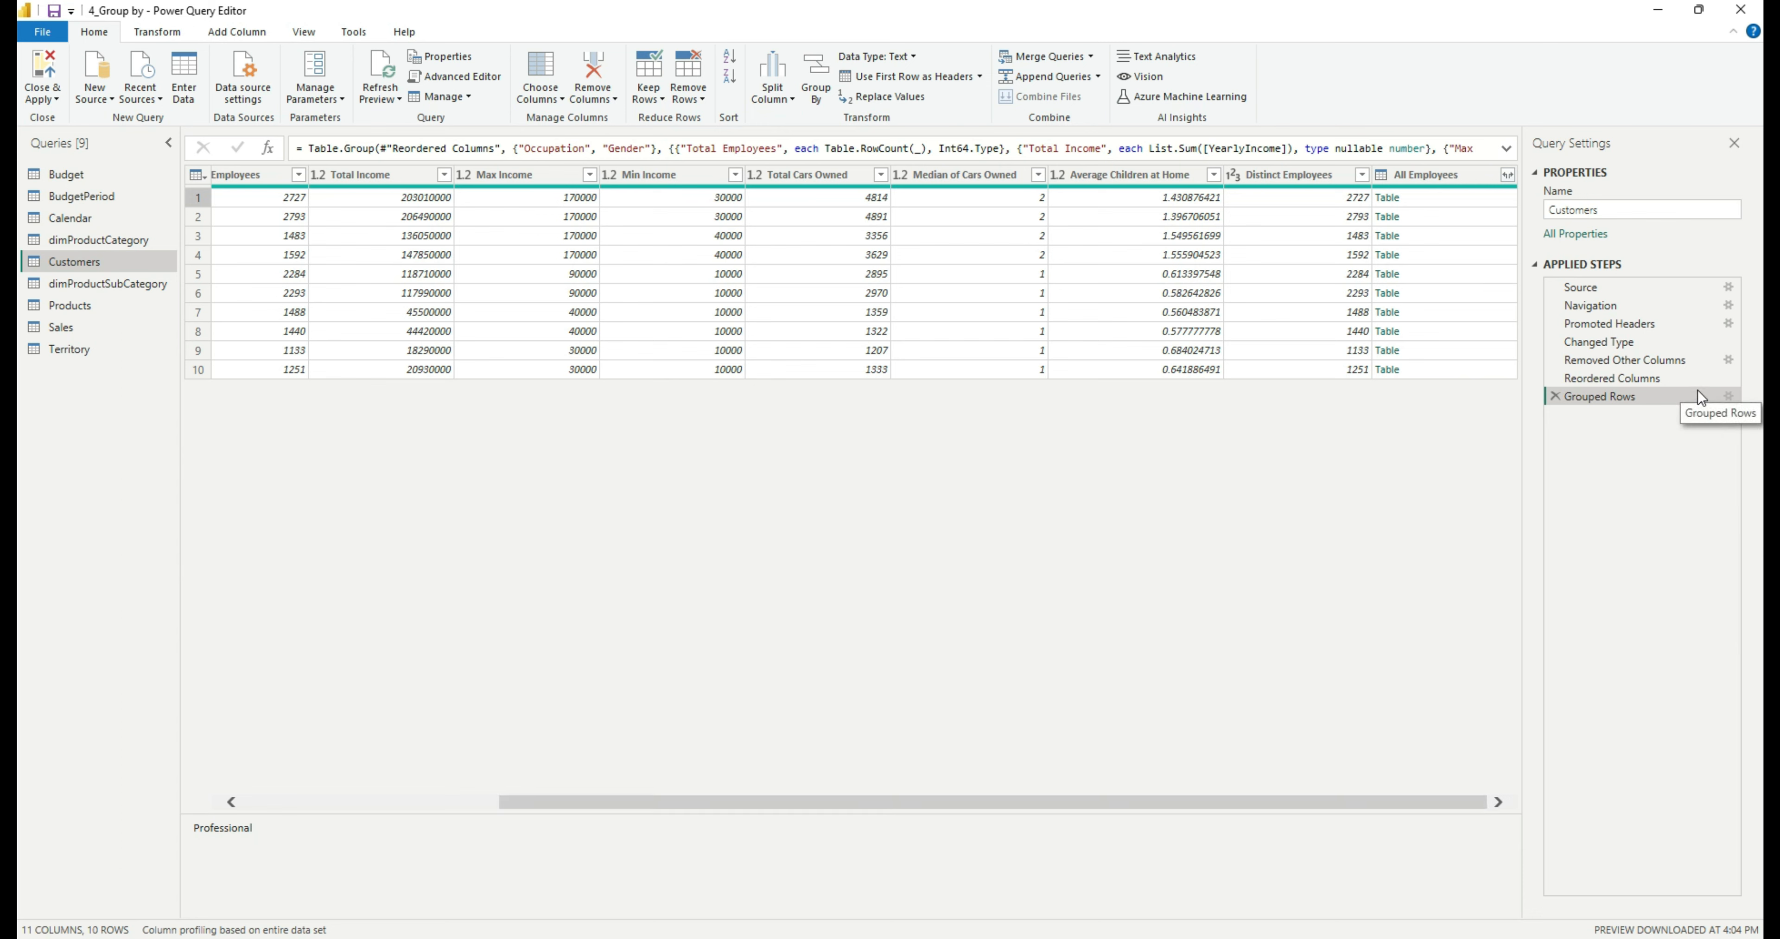
pyautogui.click(1729, 396)
pyautogui.scroll(-1, 980, 567)
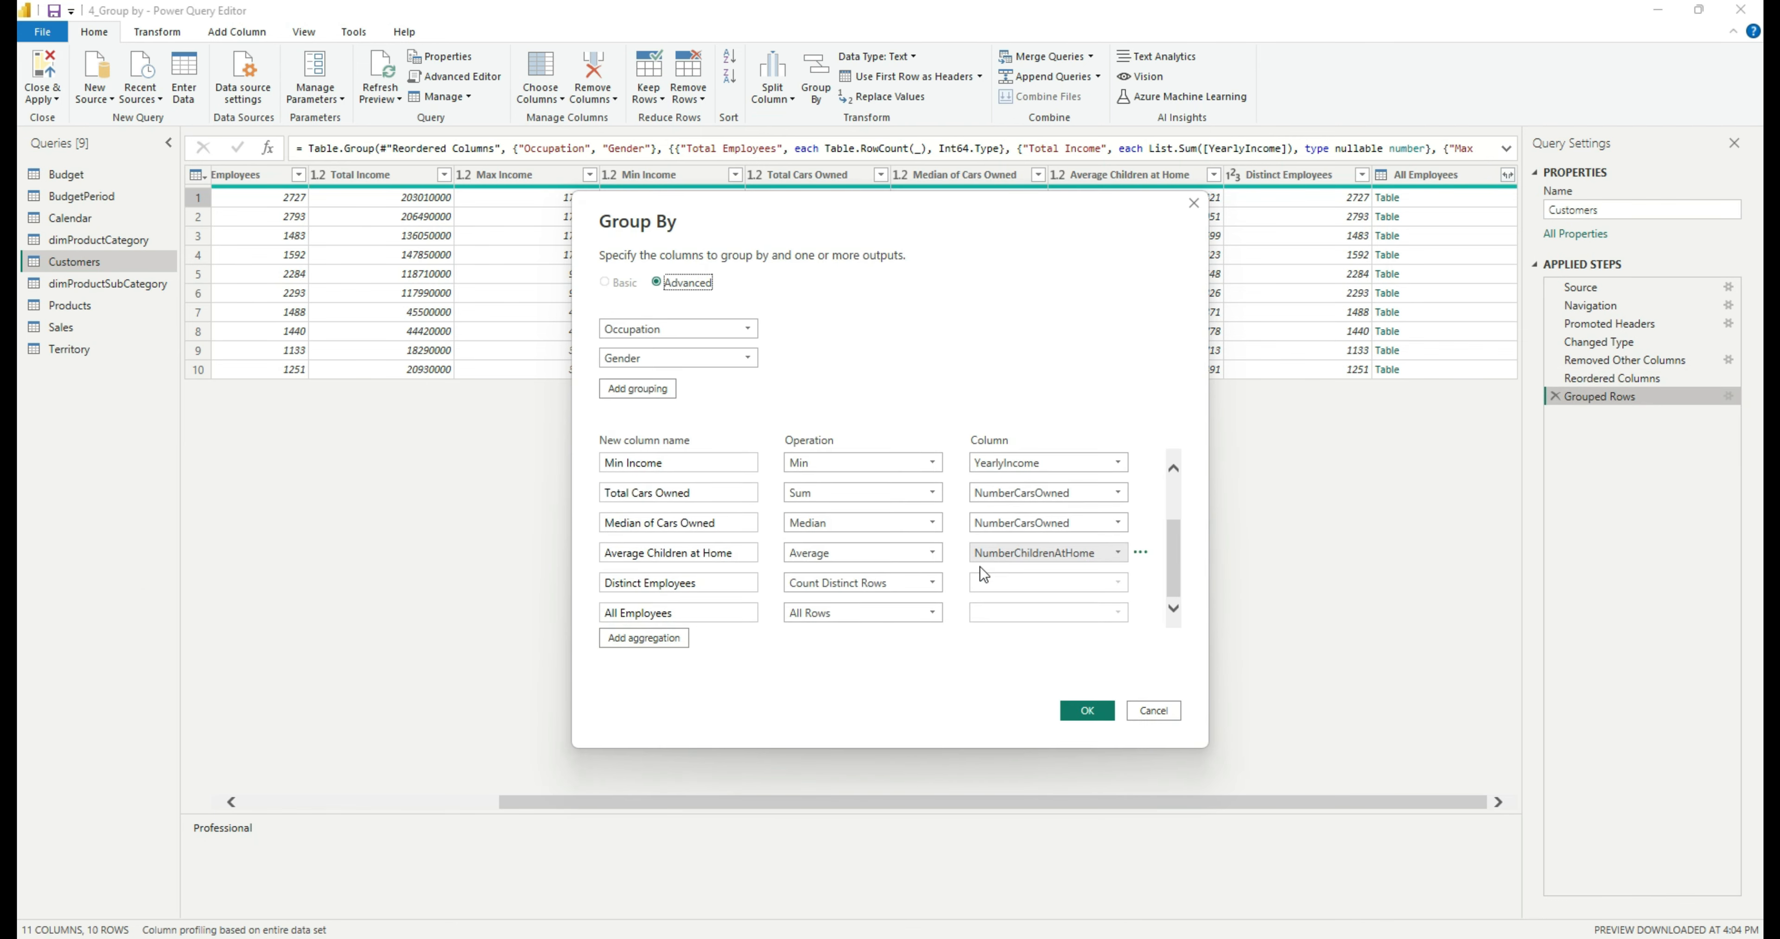
pyautogui.click(817, 620)
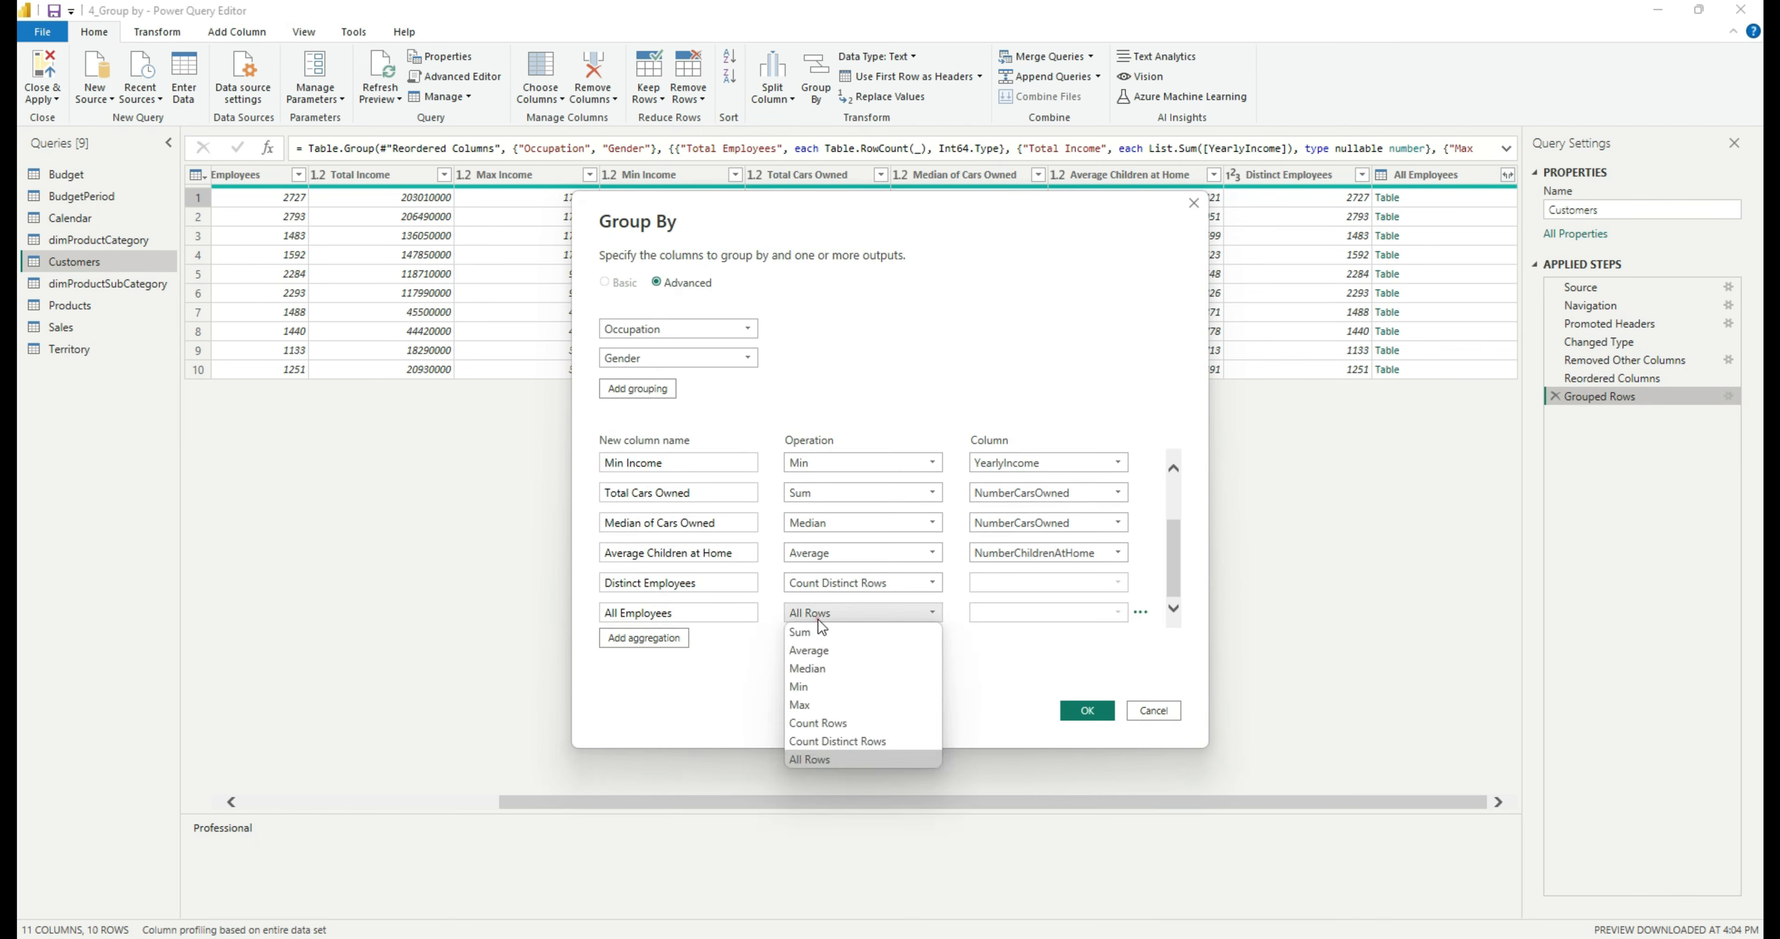
pyautogui.click(817, 620)
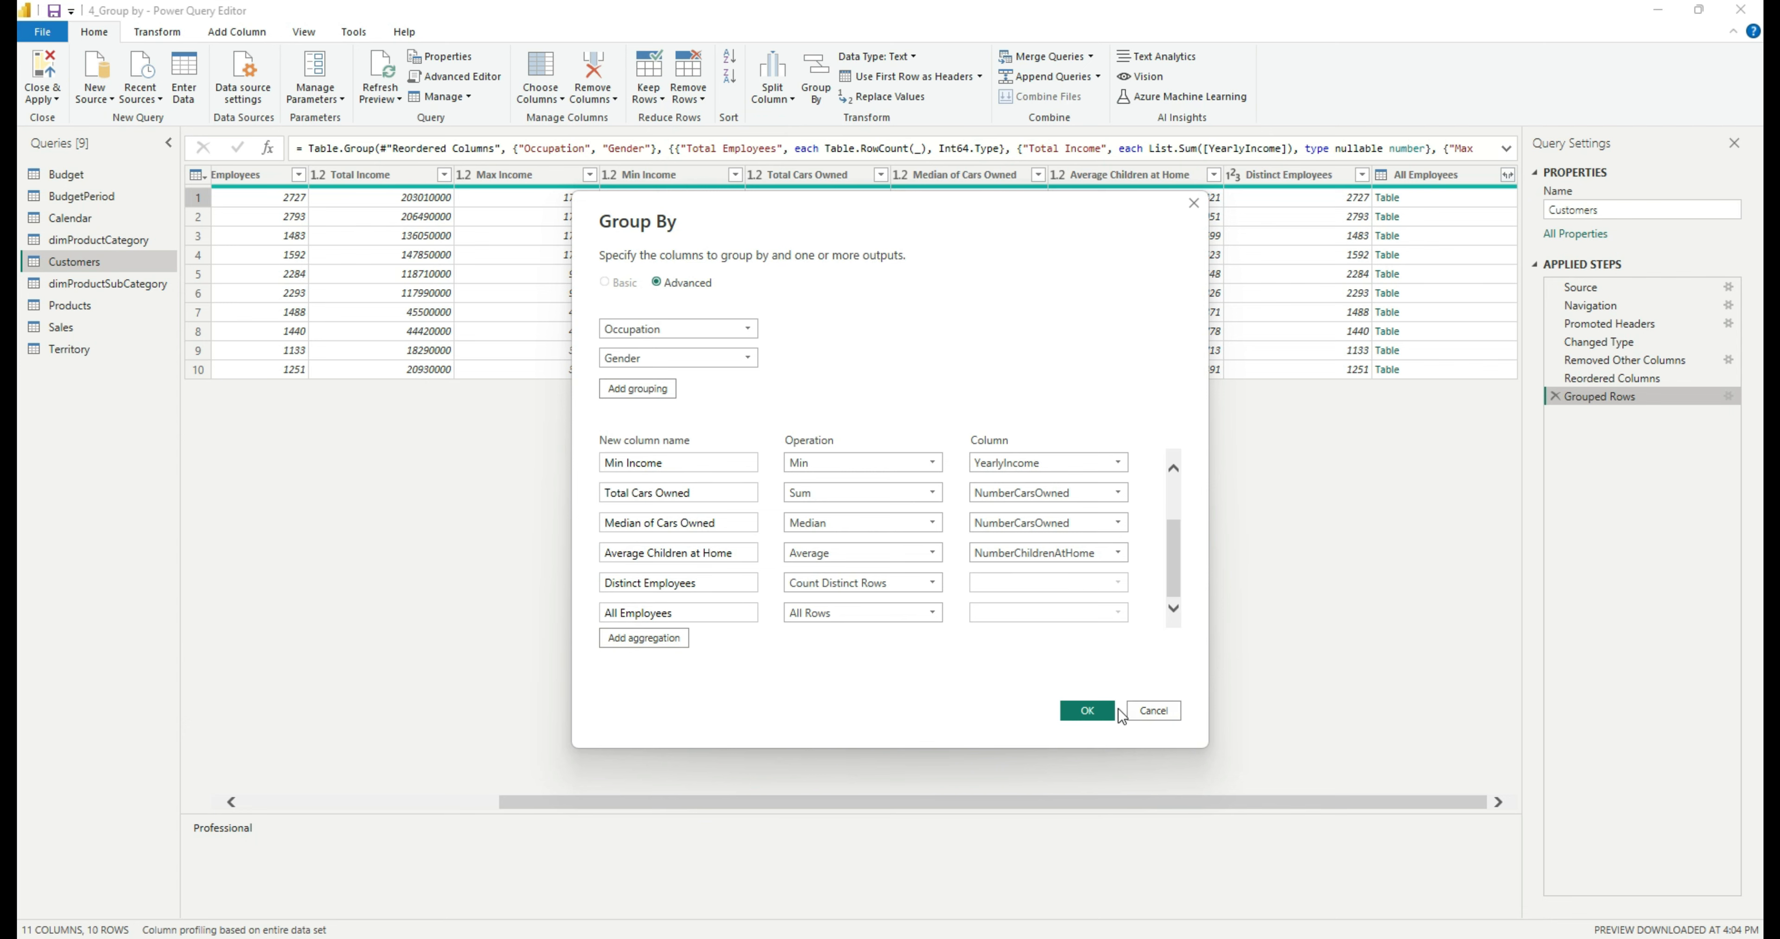
pyautogui.click(1152, 710)
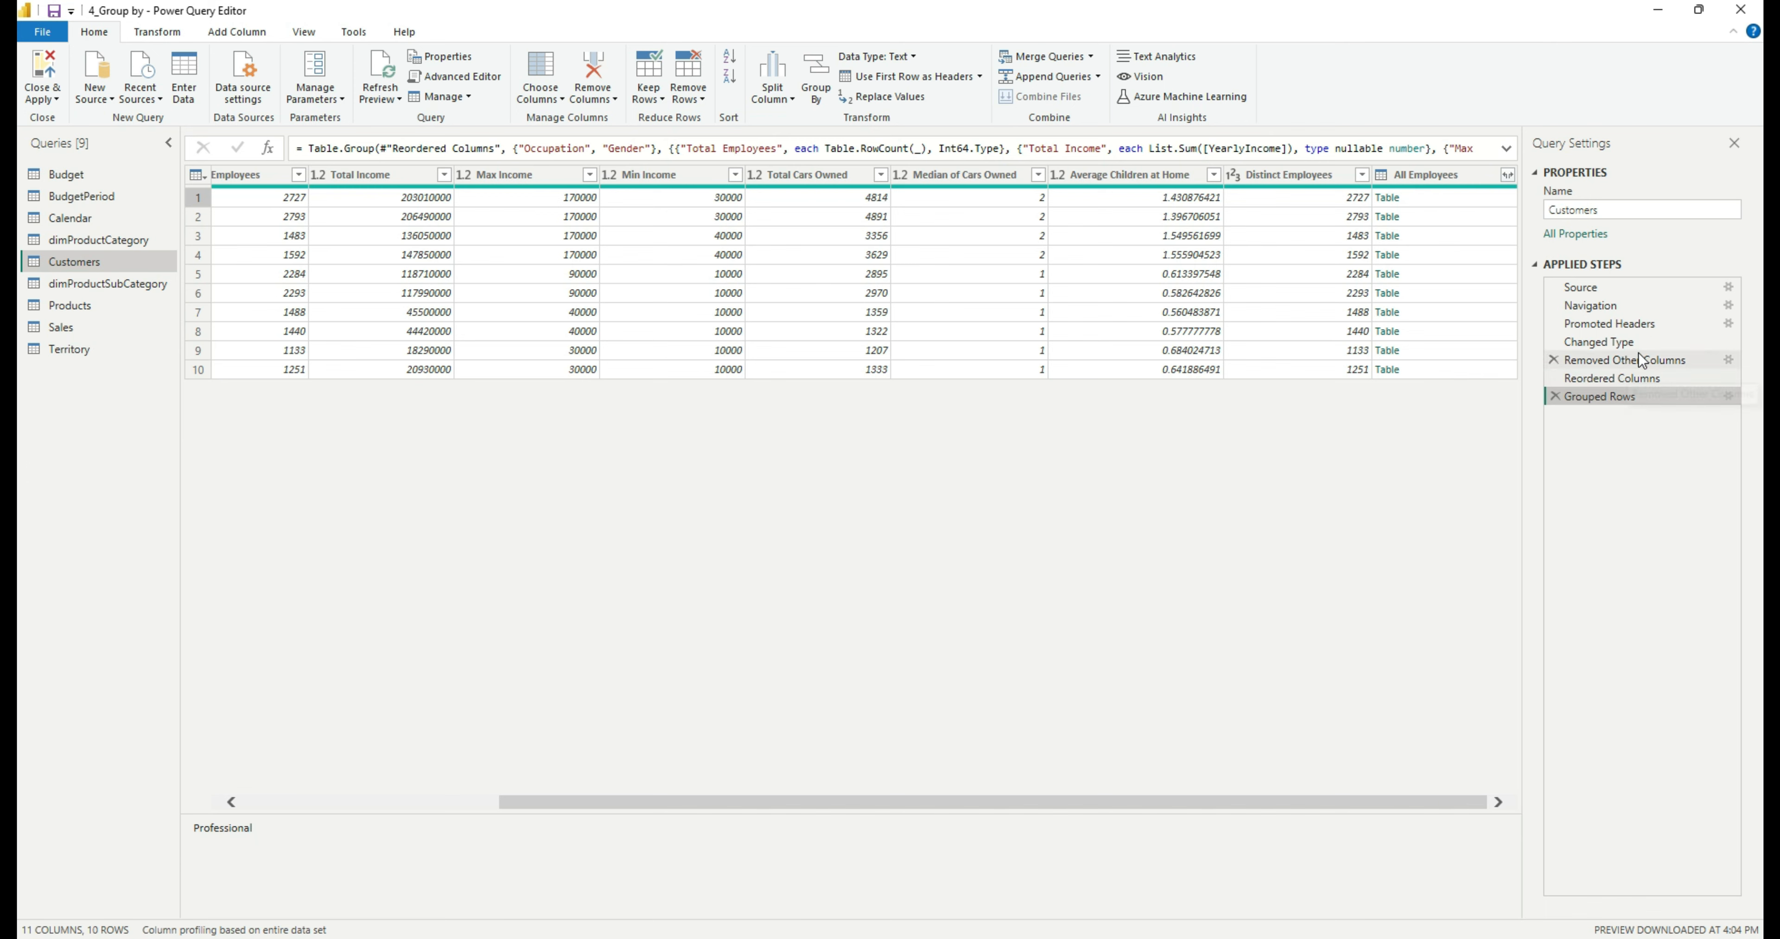
# Inspect the Name column's statistics at the Reordered Columns step, and return to the Grouped Rows step.
pyautogui.click(1638, 378)
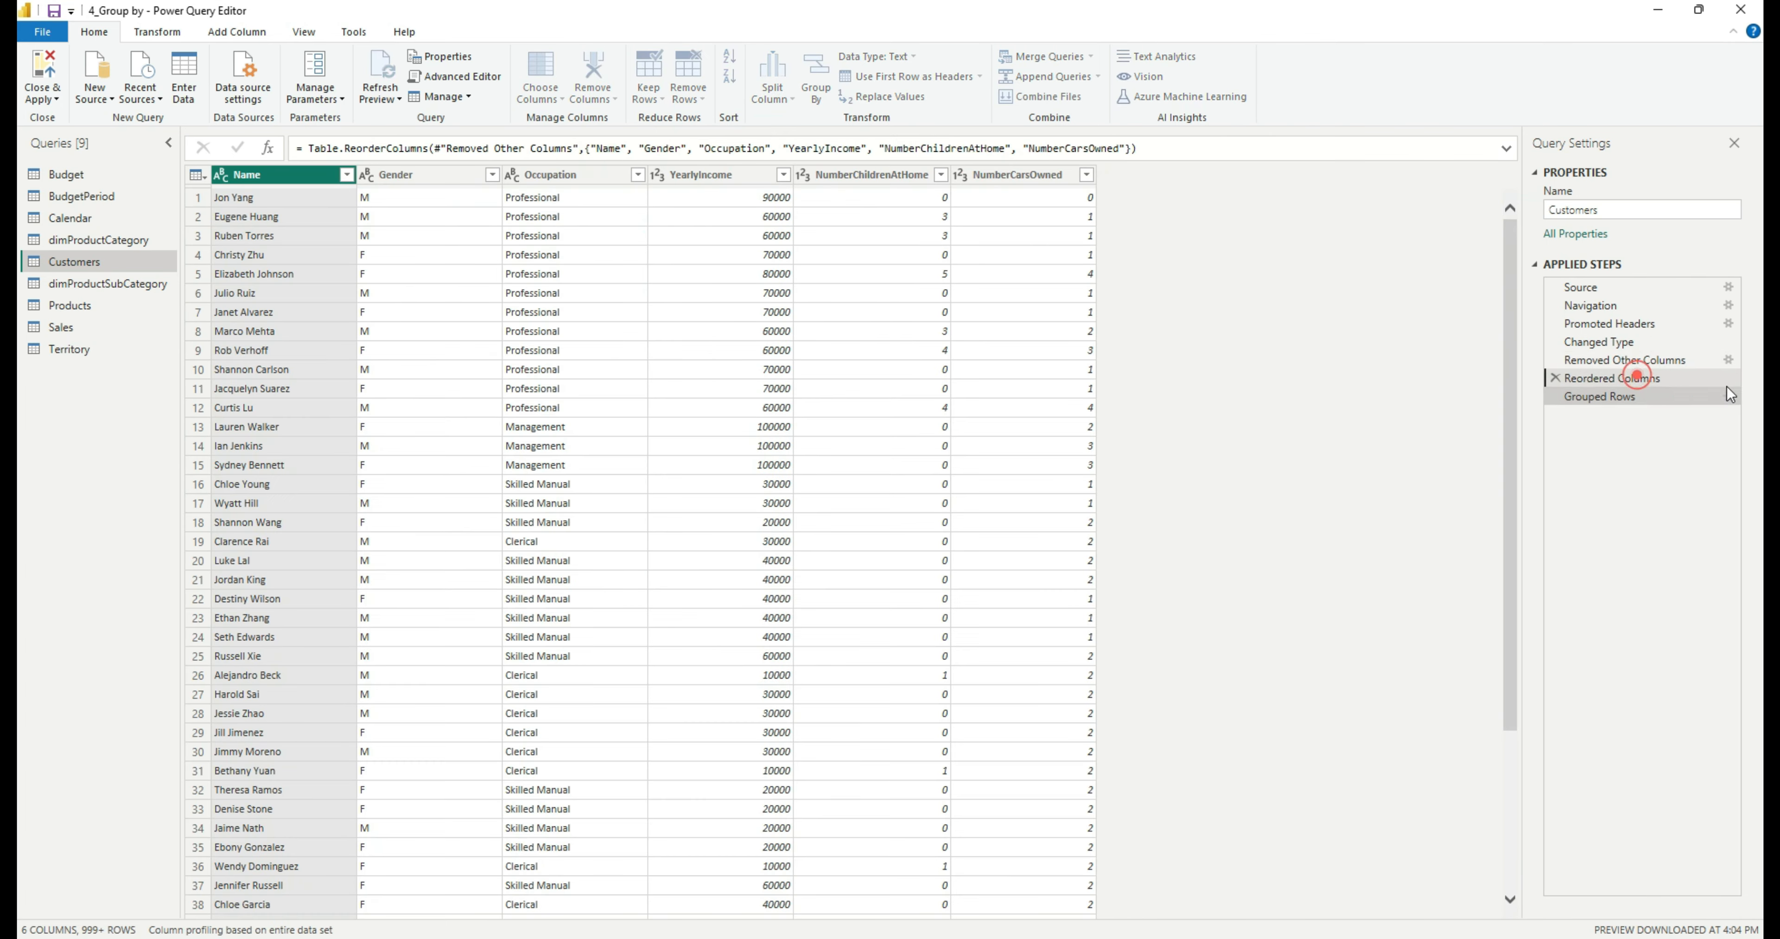
pyautogui.click(280, 178)
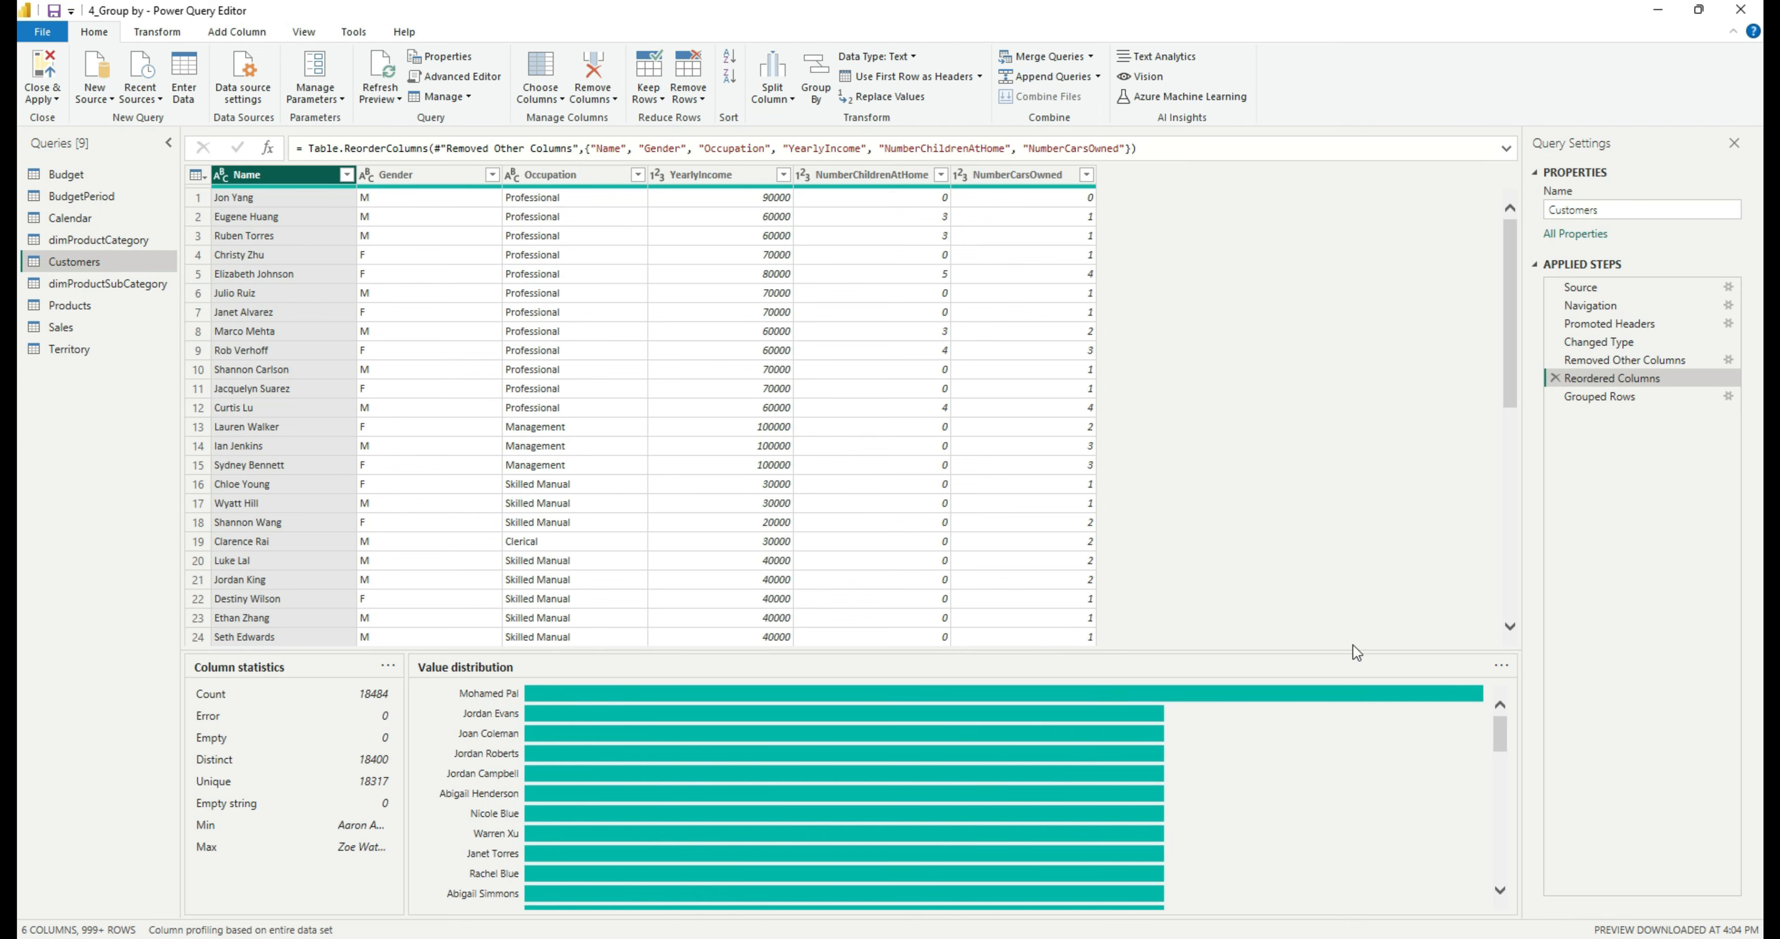
pyautogui.click(1619, 401)
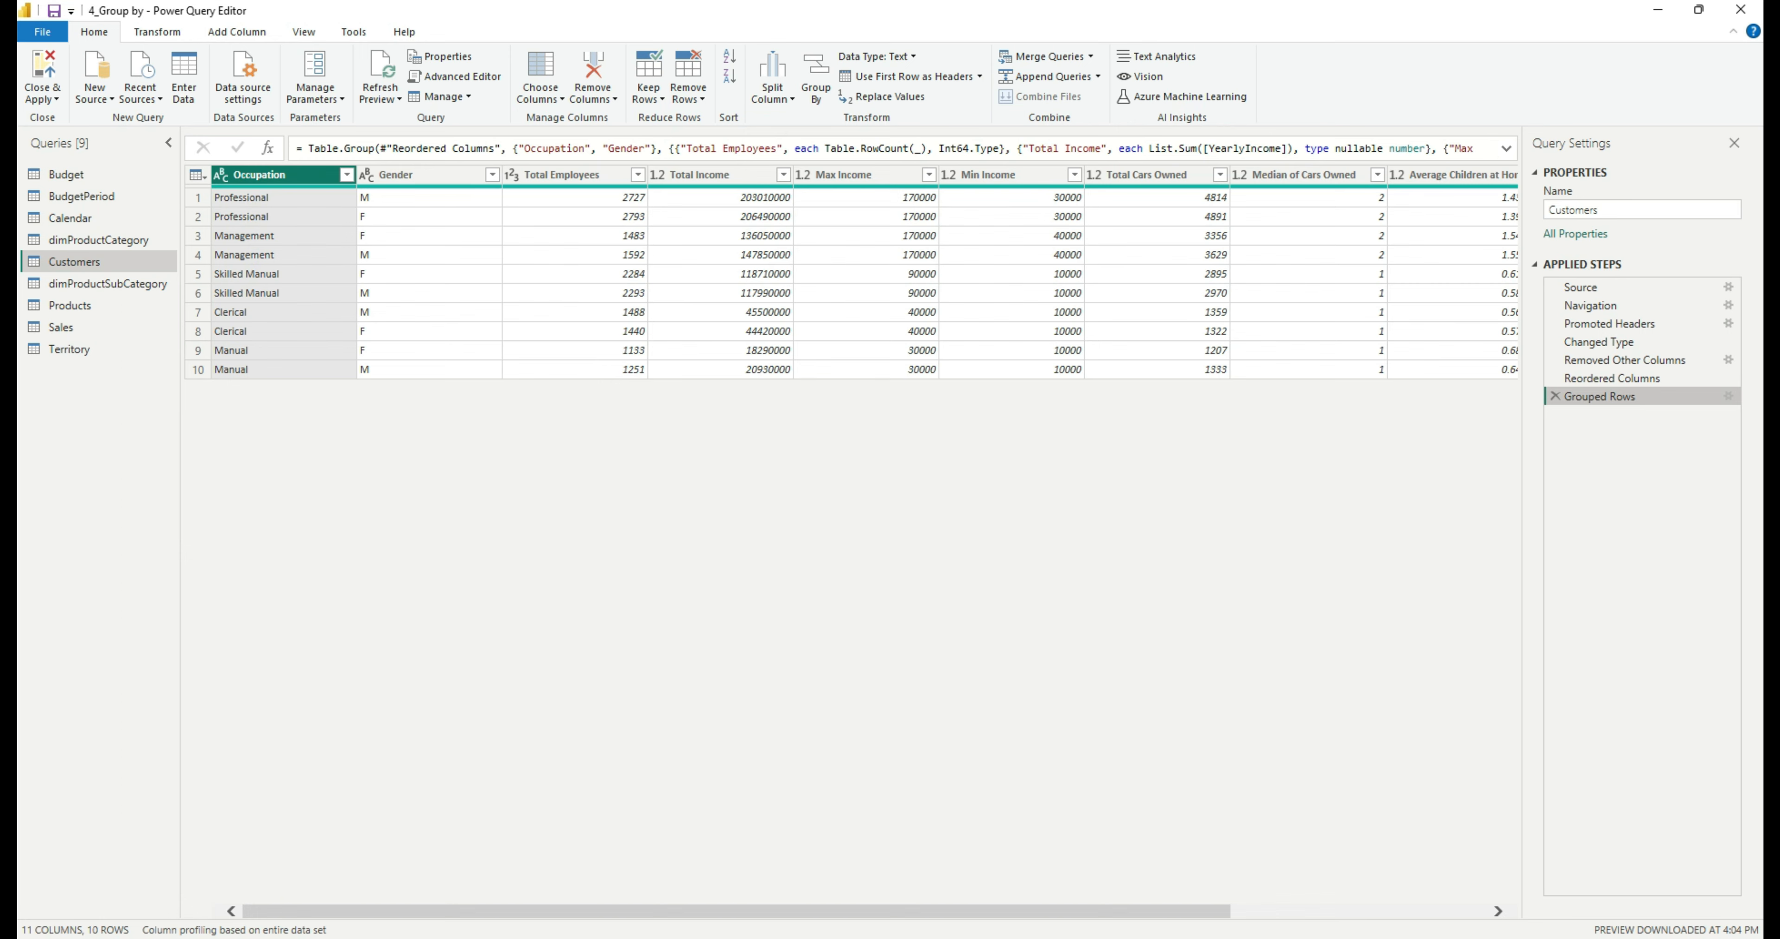
# Expand the All Employees column to include only the Name field, without using the original column name as prefix.
pyautogui.moveTo(1135, 908); pyautogui.dragTo(1391, 910)
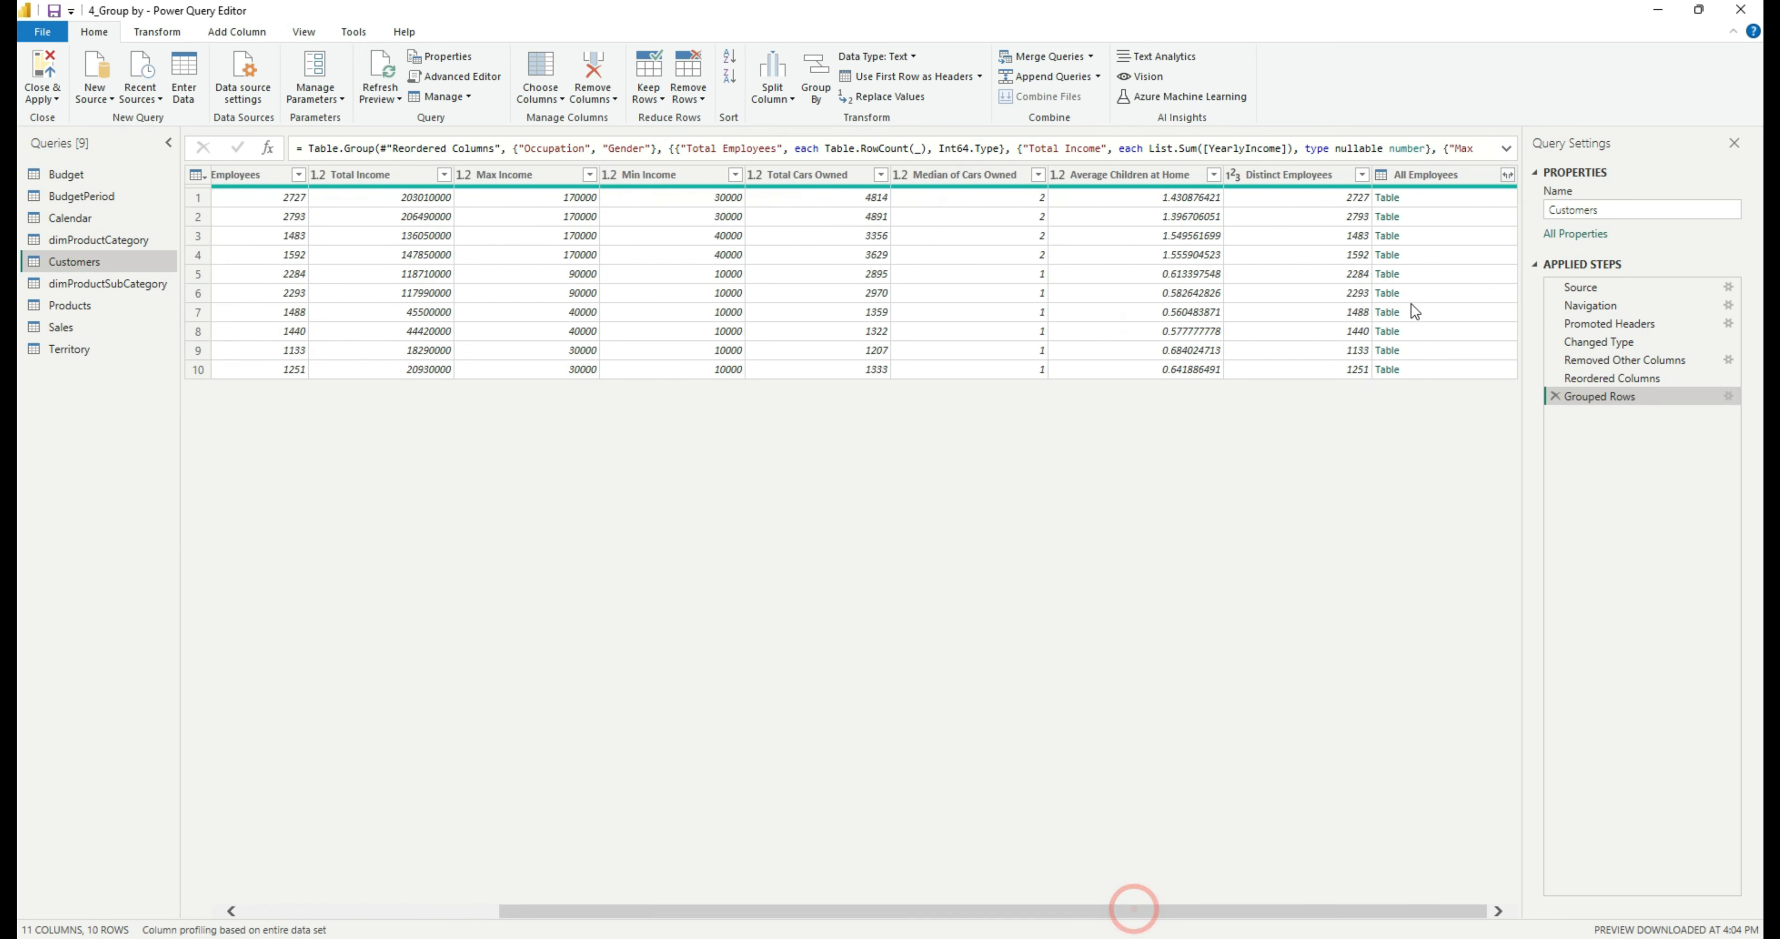
pyautogui.click(1508, 175)
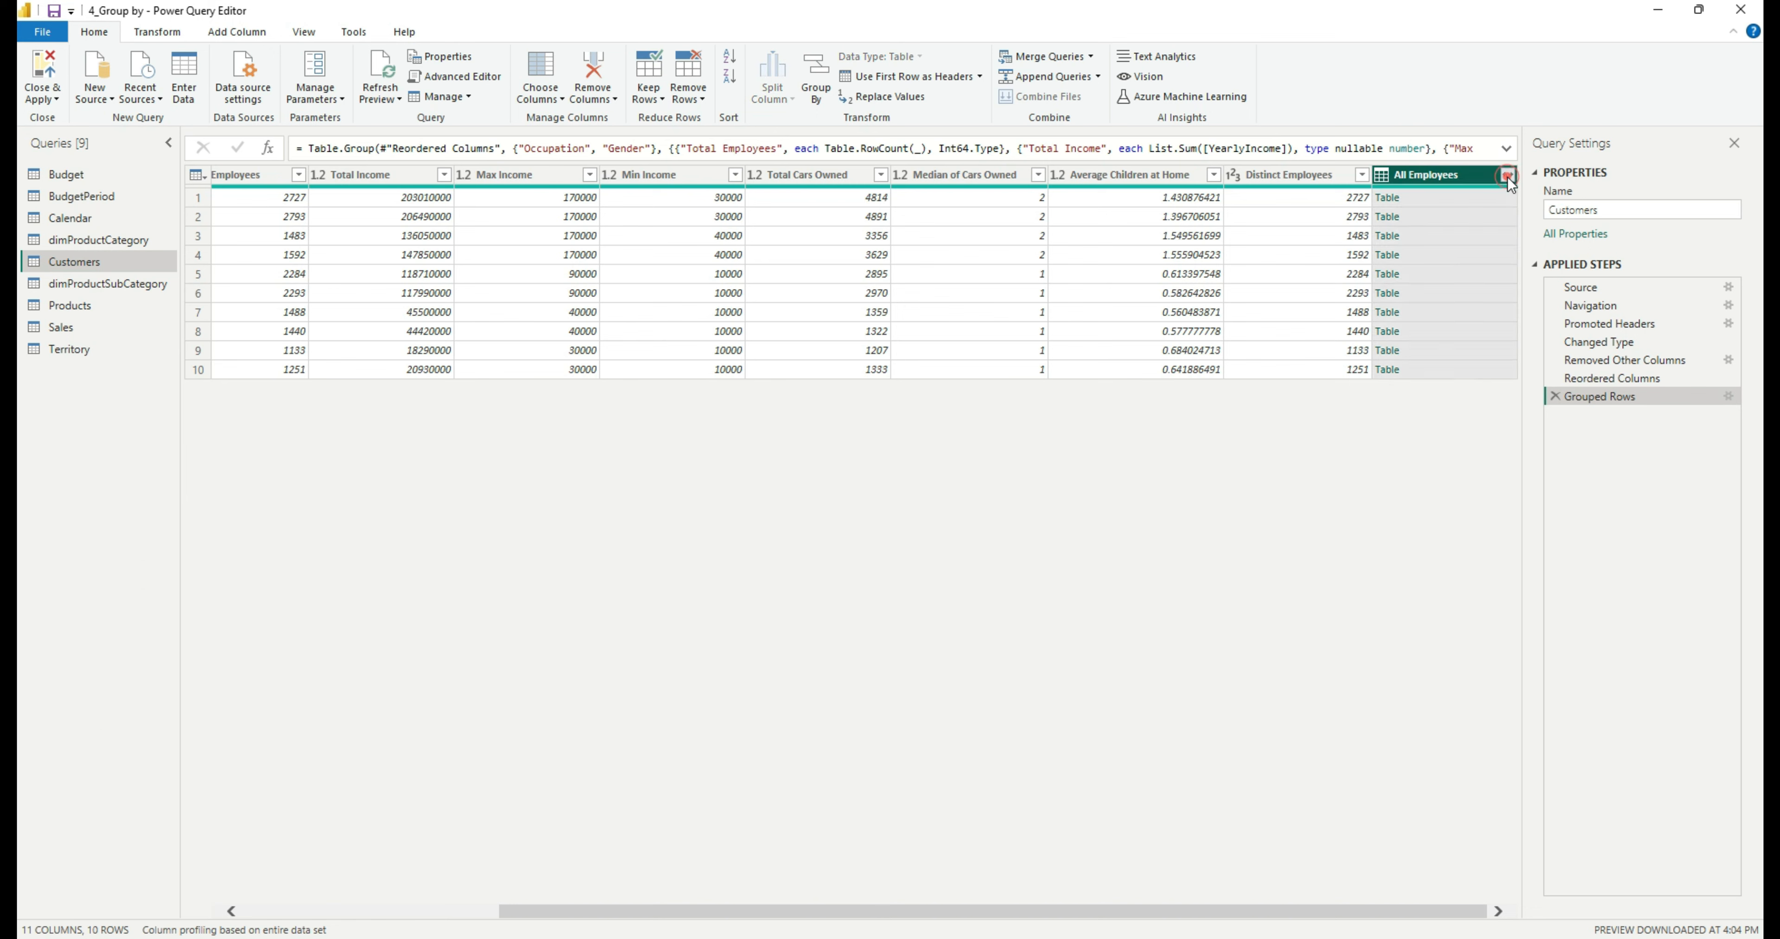
pyautogui.click(1291, 249)
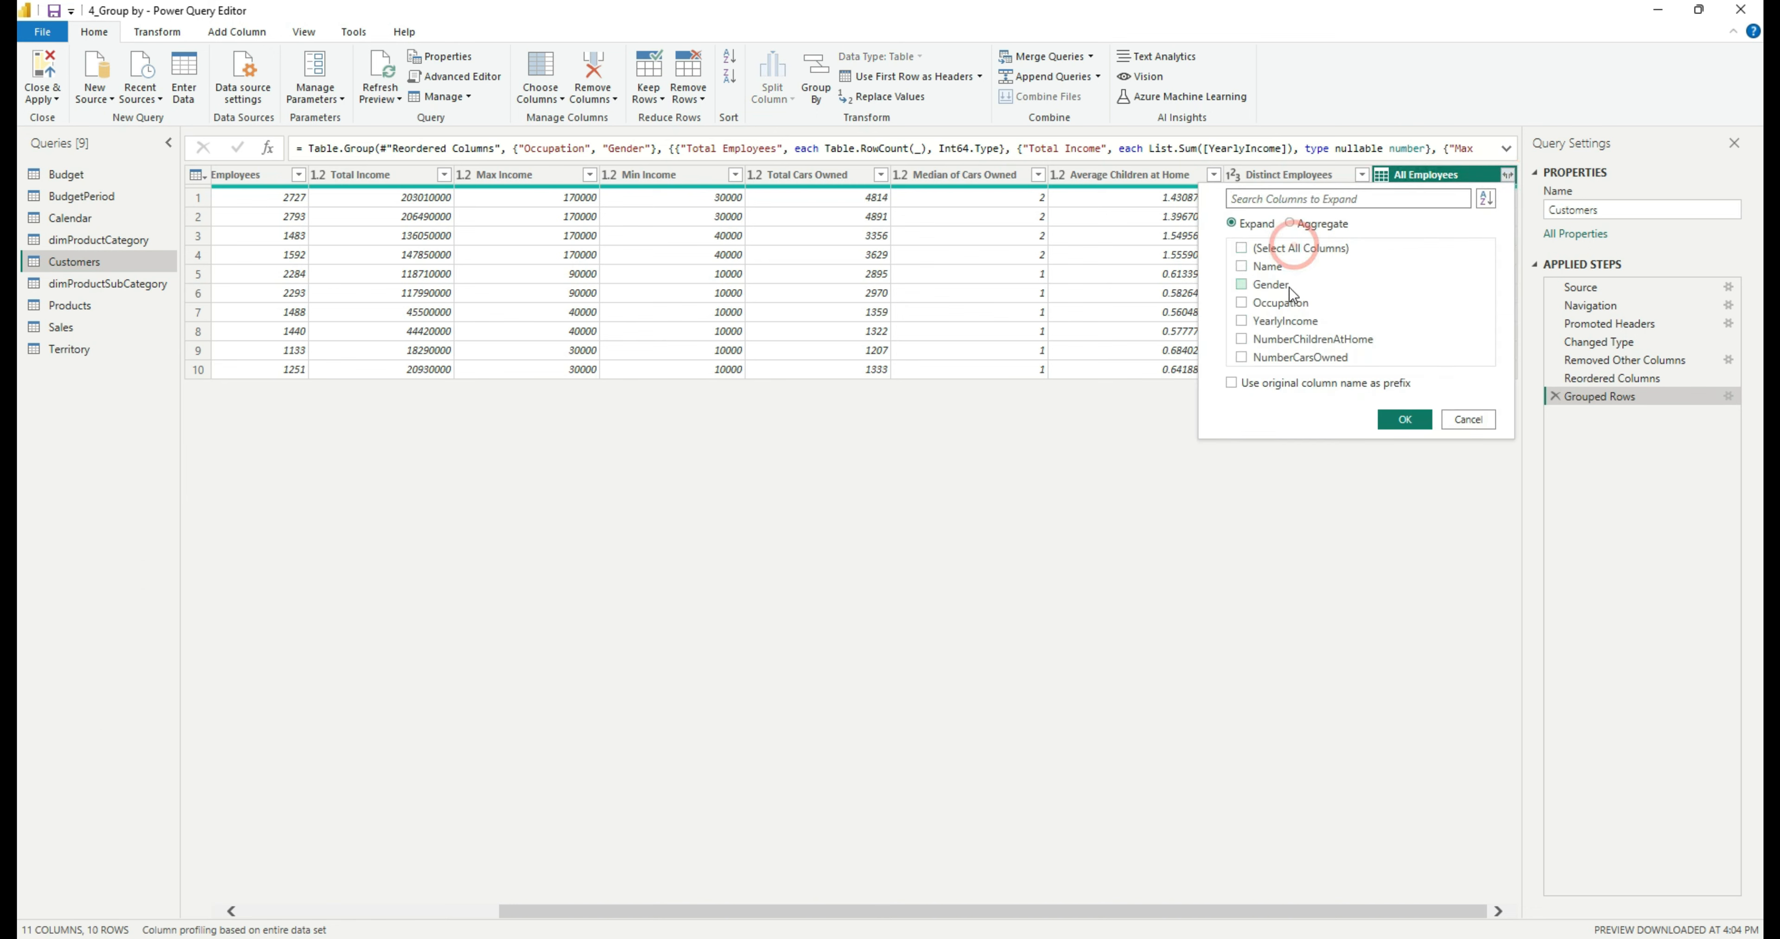
pyautogui.click(1273, 270)
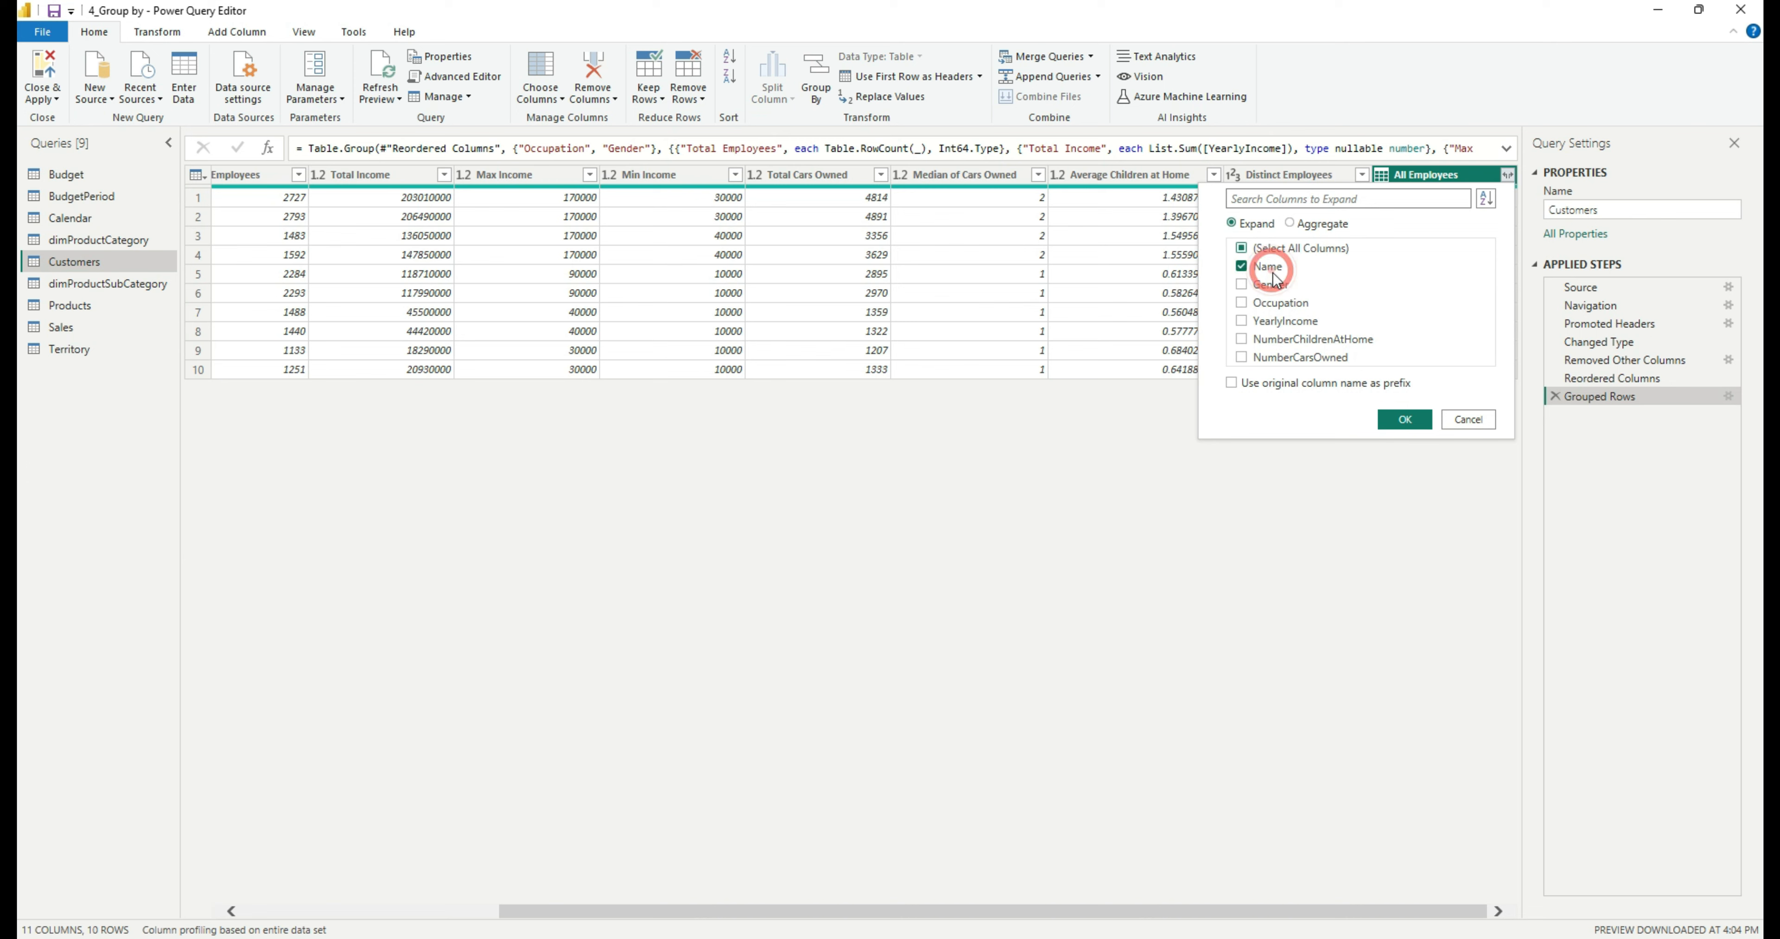
pyautogui.click(1405, 418)
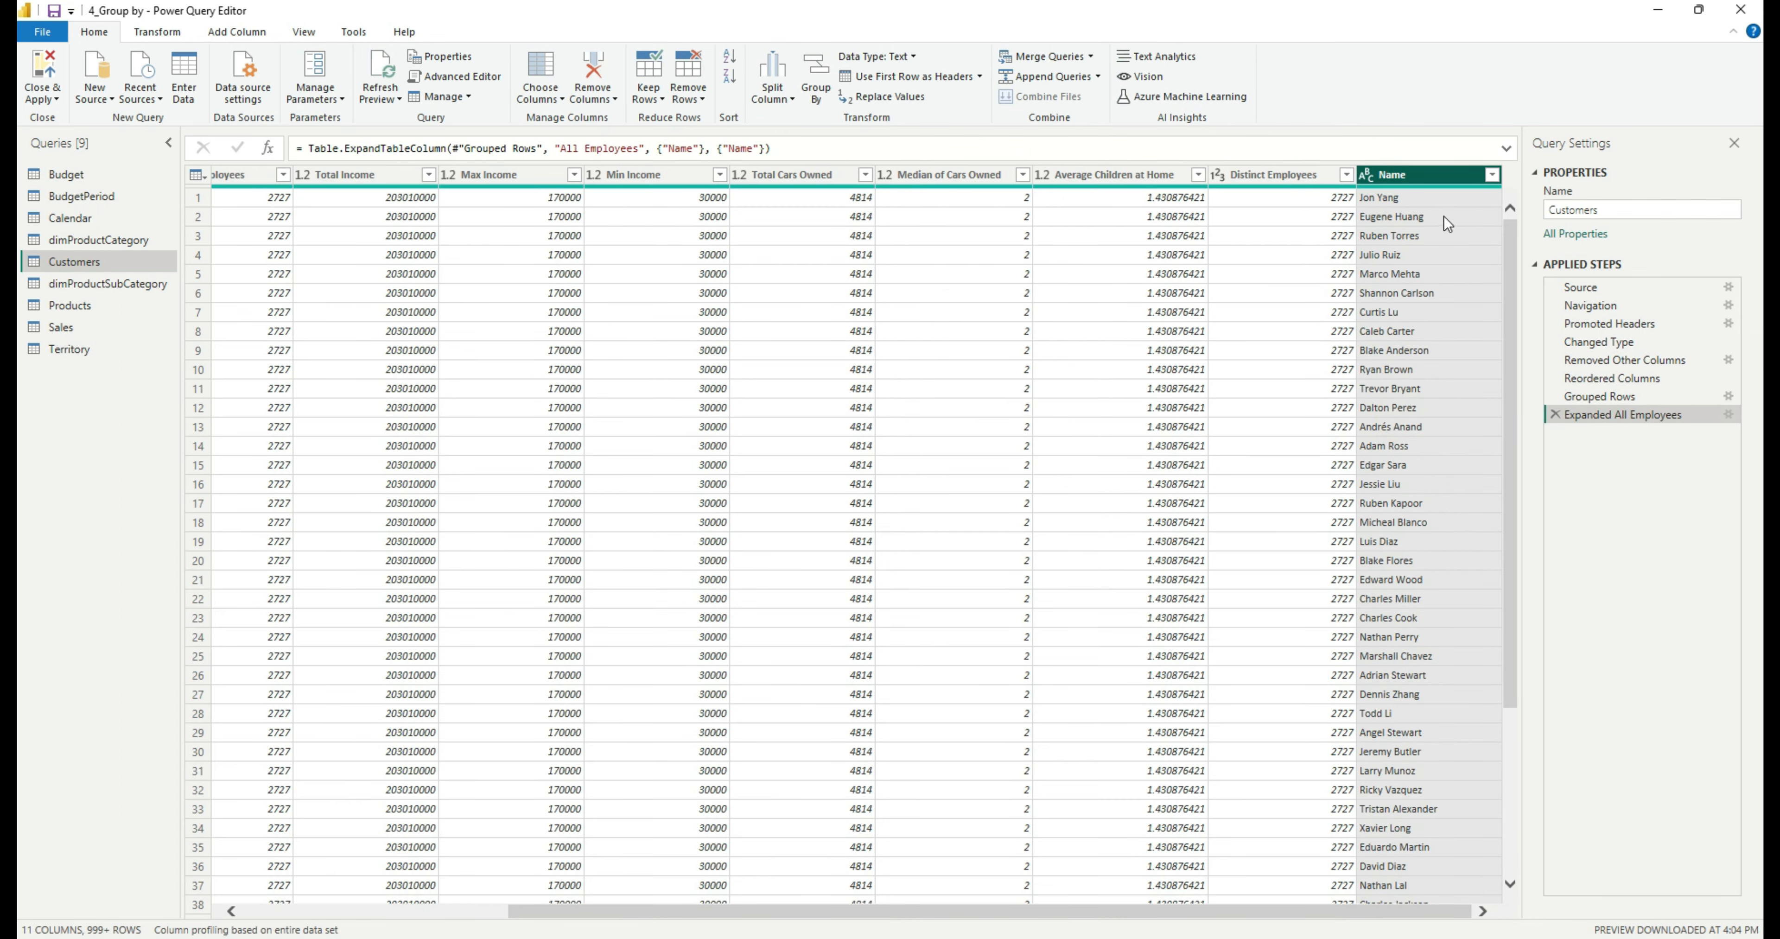
# Check the expanded Name column's statistics and examine the expanded rows from Occupation through Name.
pyautogui.click(1428, 175)
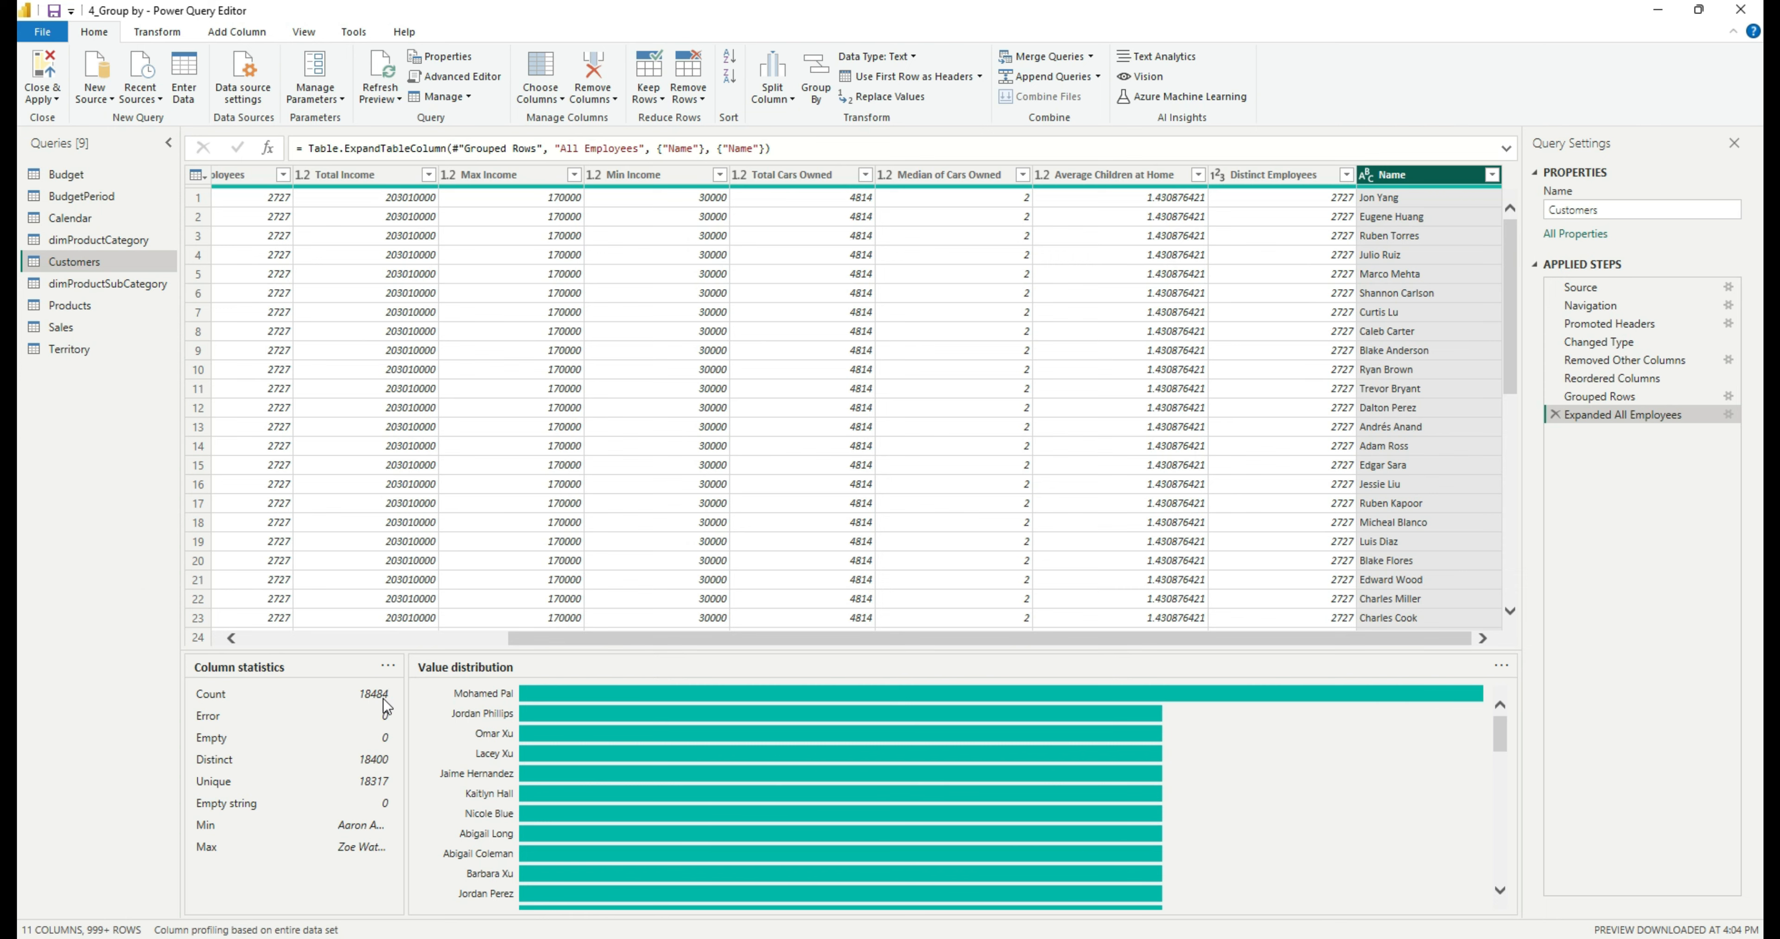
pyautogui.click(1202, 202)
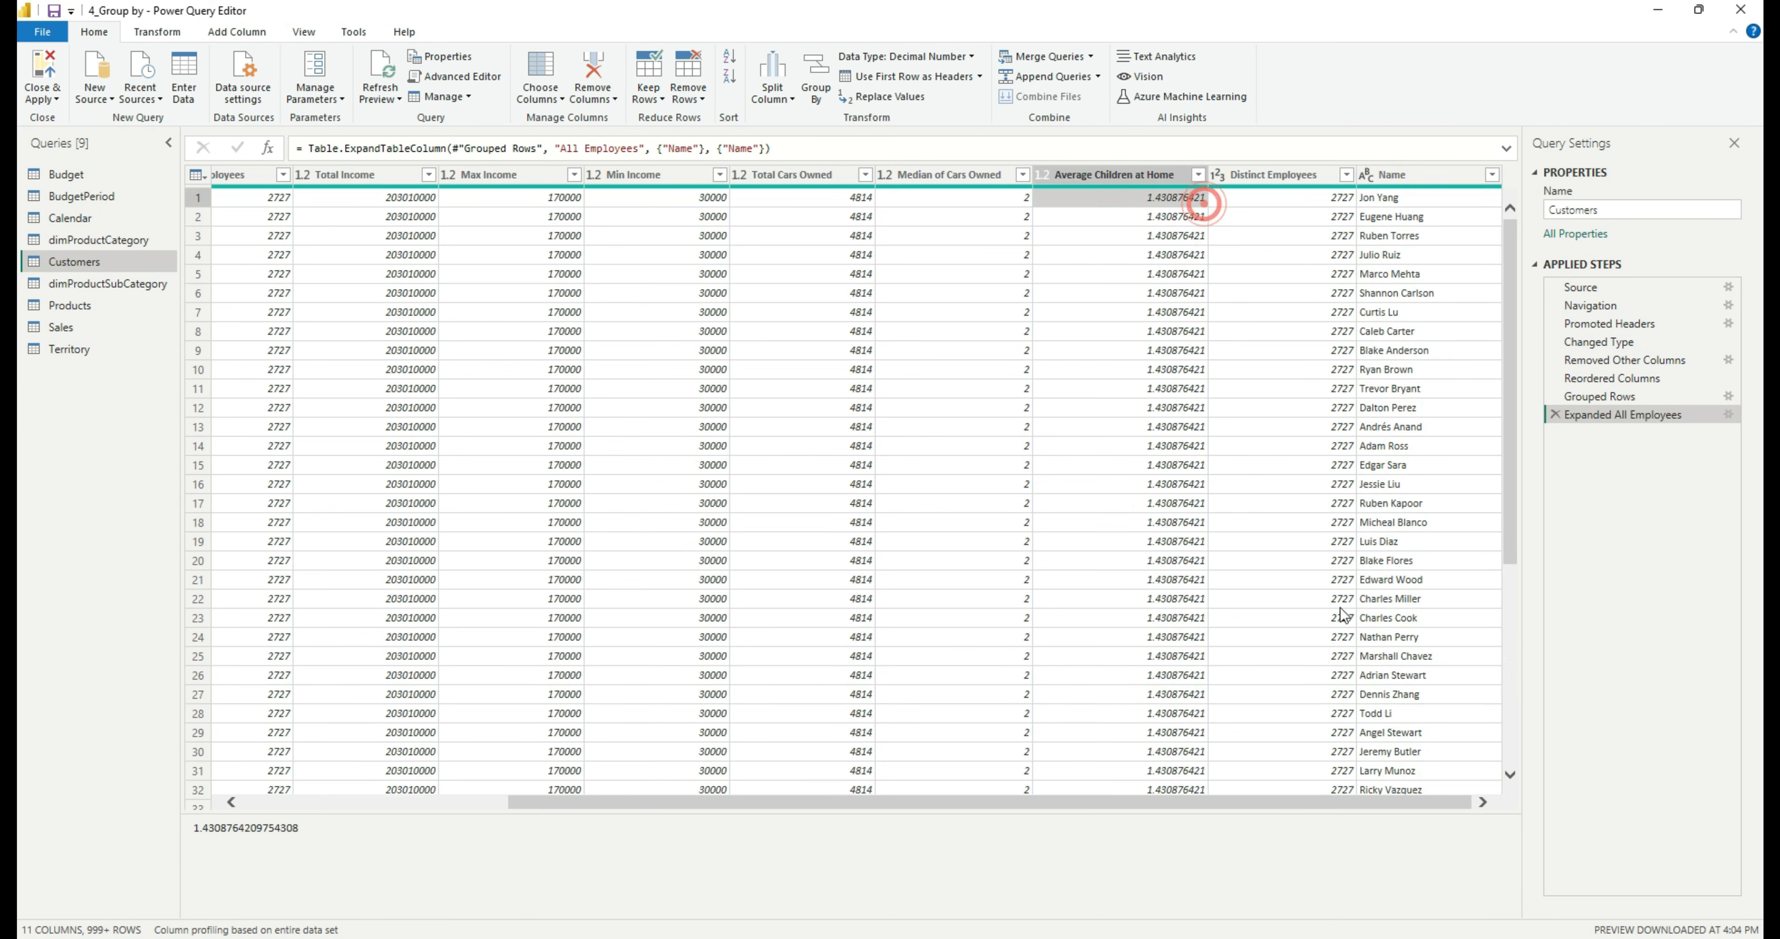
pyautogui.moveTo(1293, 798); pyautogui.dragTo(913, 661)
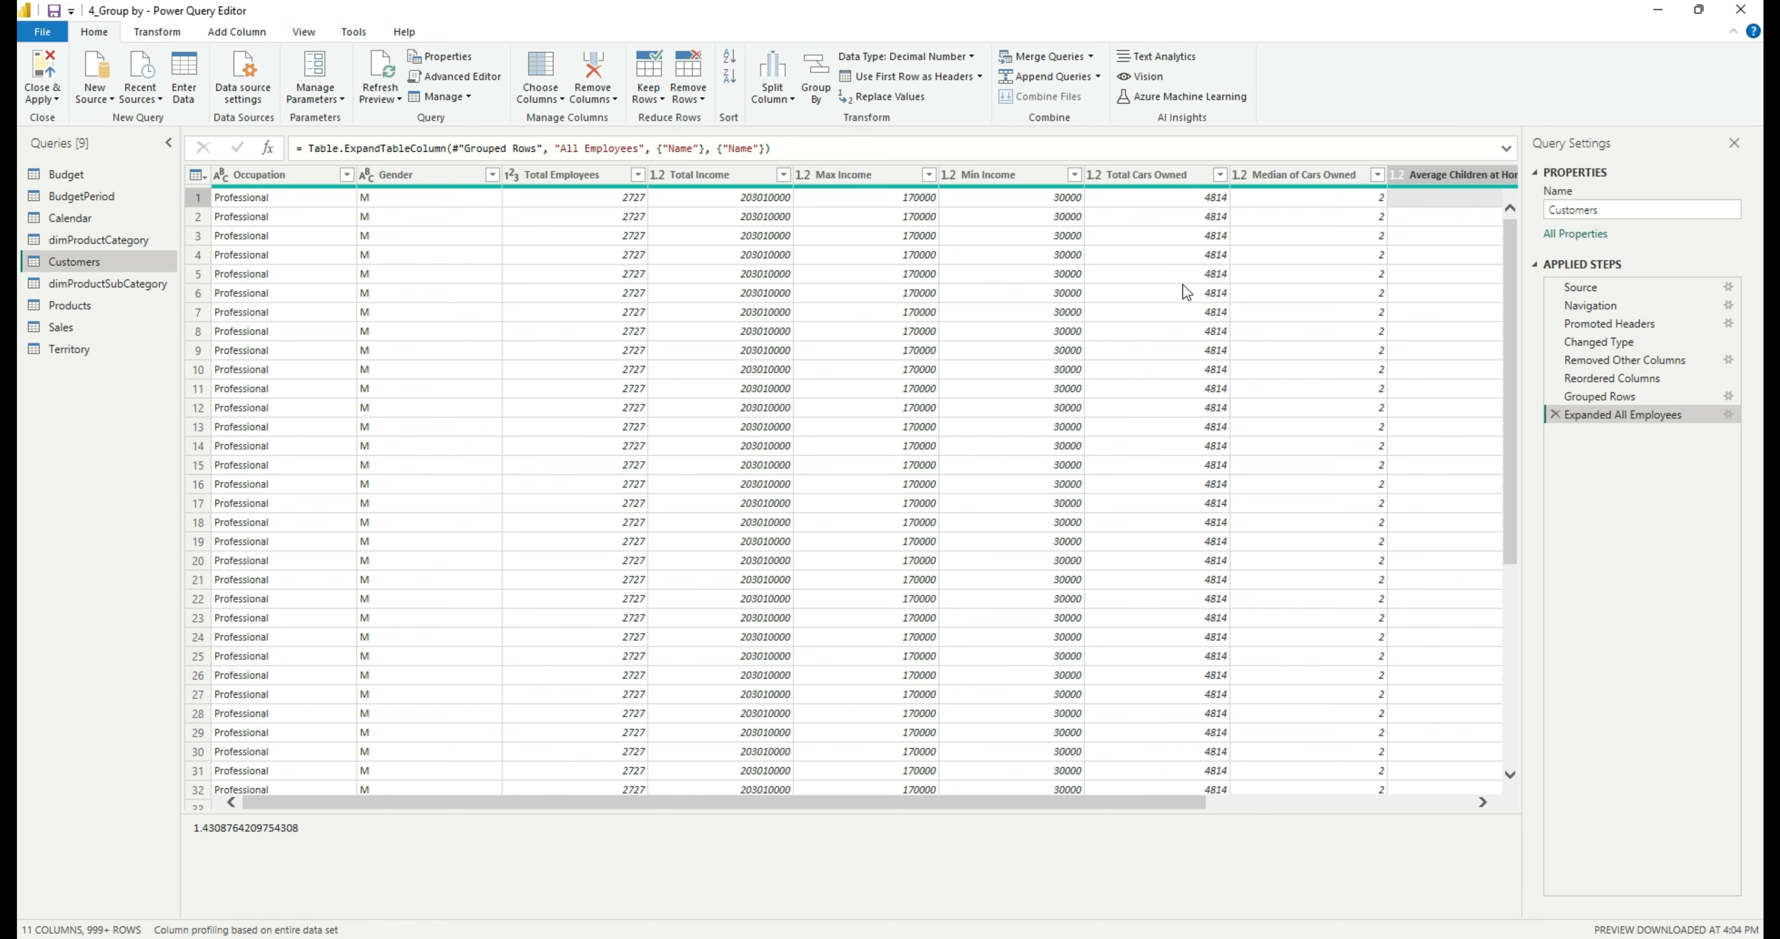
pyautogui.scroll(-20, 1184, 285)
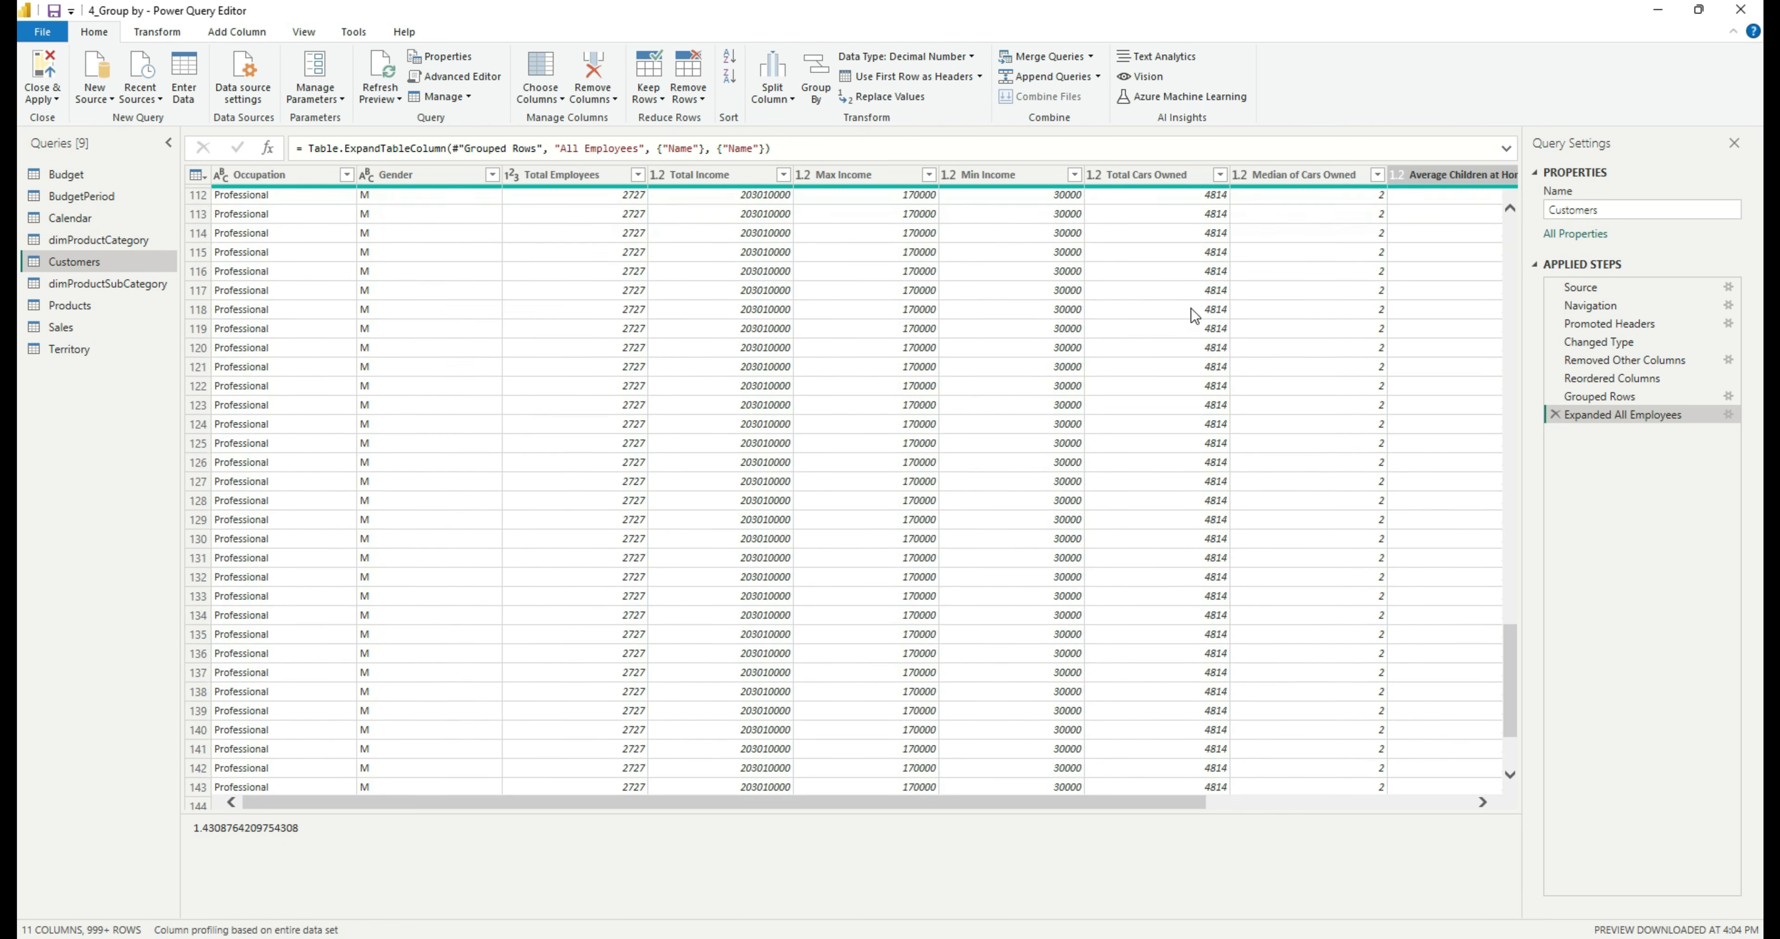
pyautogui.scroll(-20, 1190, 309)
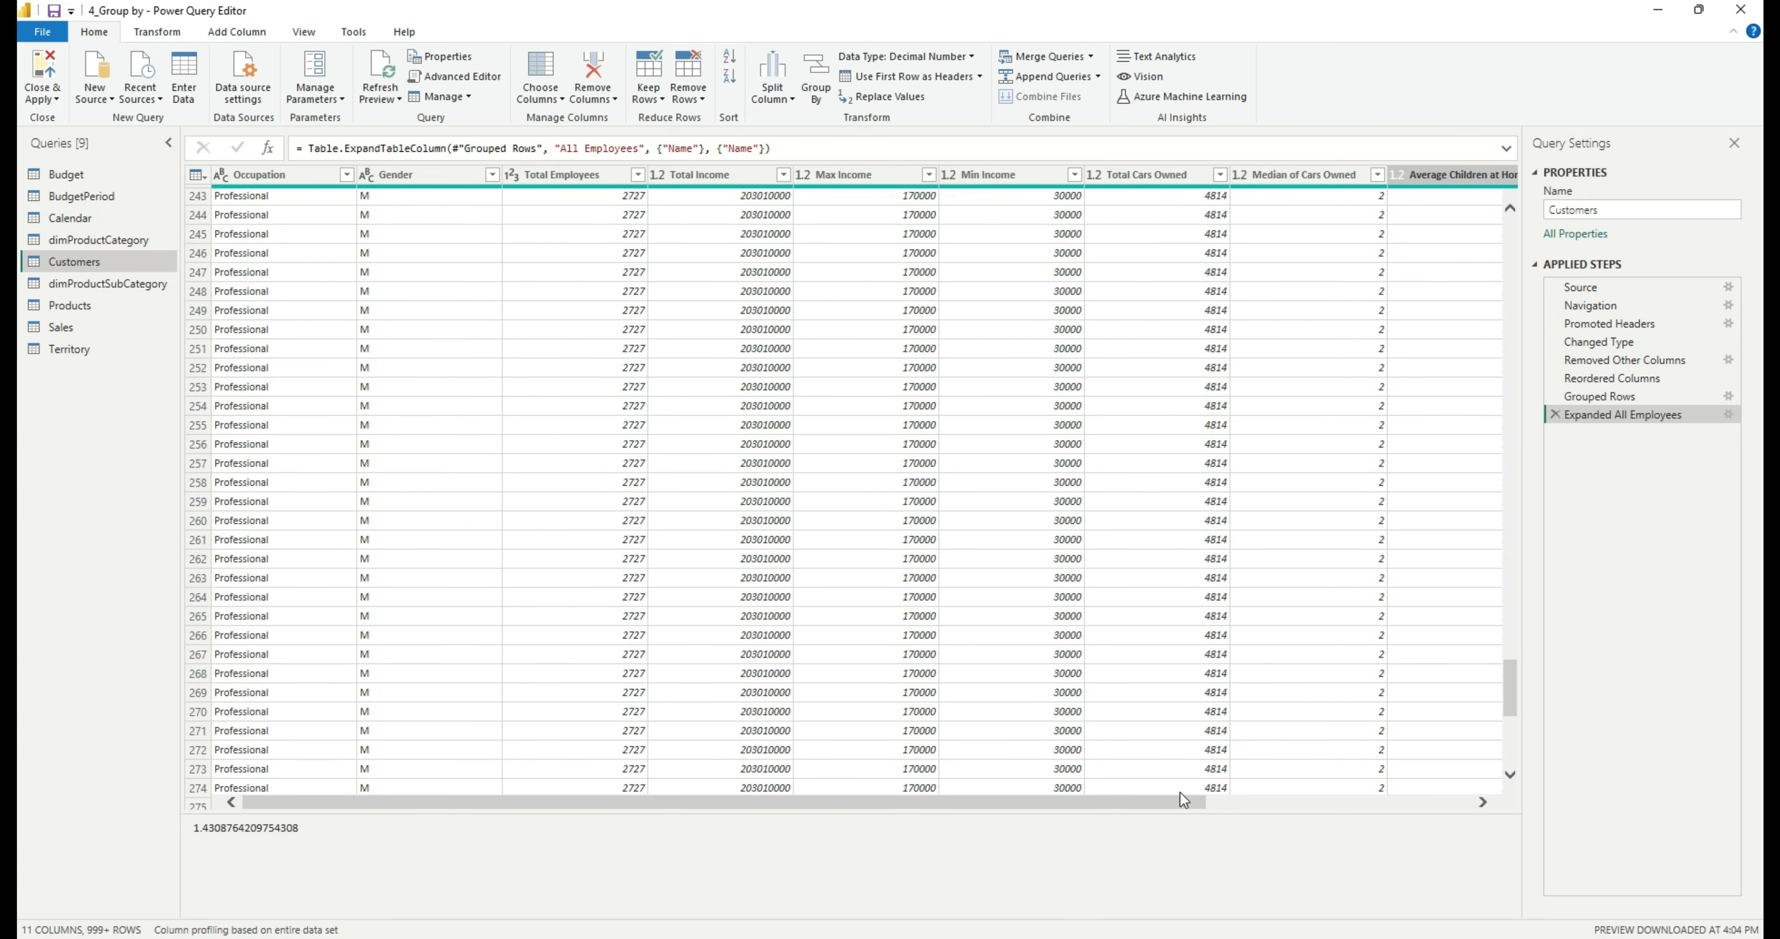
pyautogui.moveTo(1180, 797); pyautogui.dragTo(1463, 805)
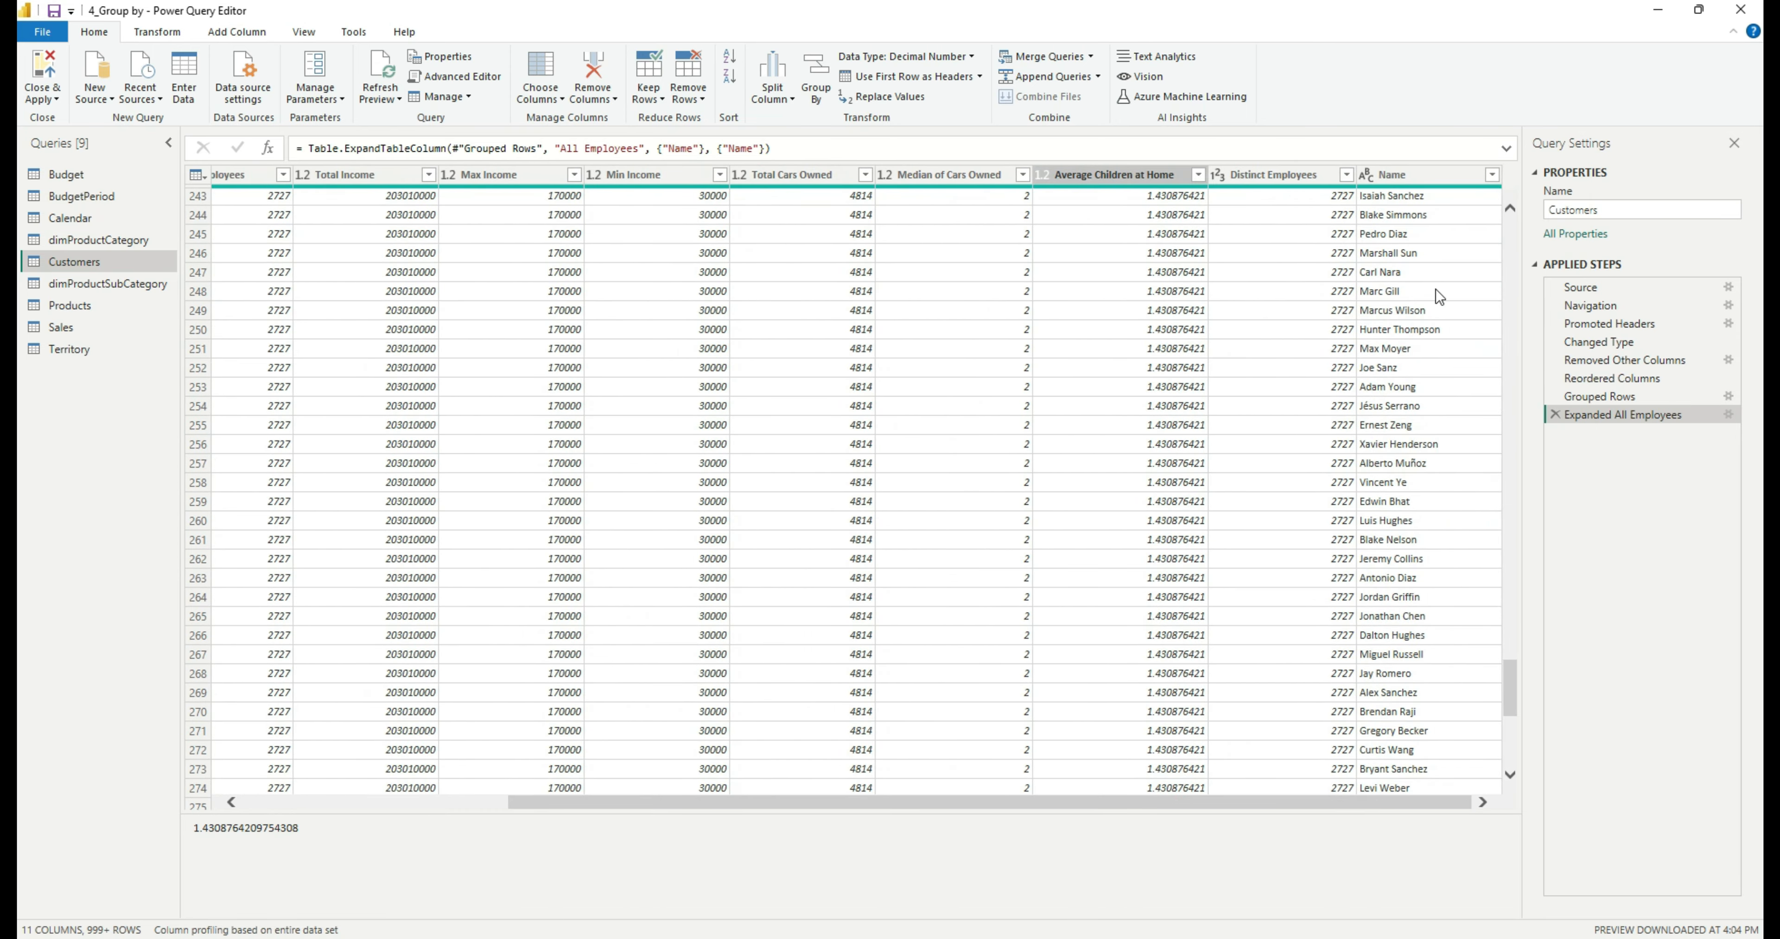
pyautogui.scroll(20, 1433, 293)
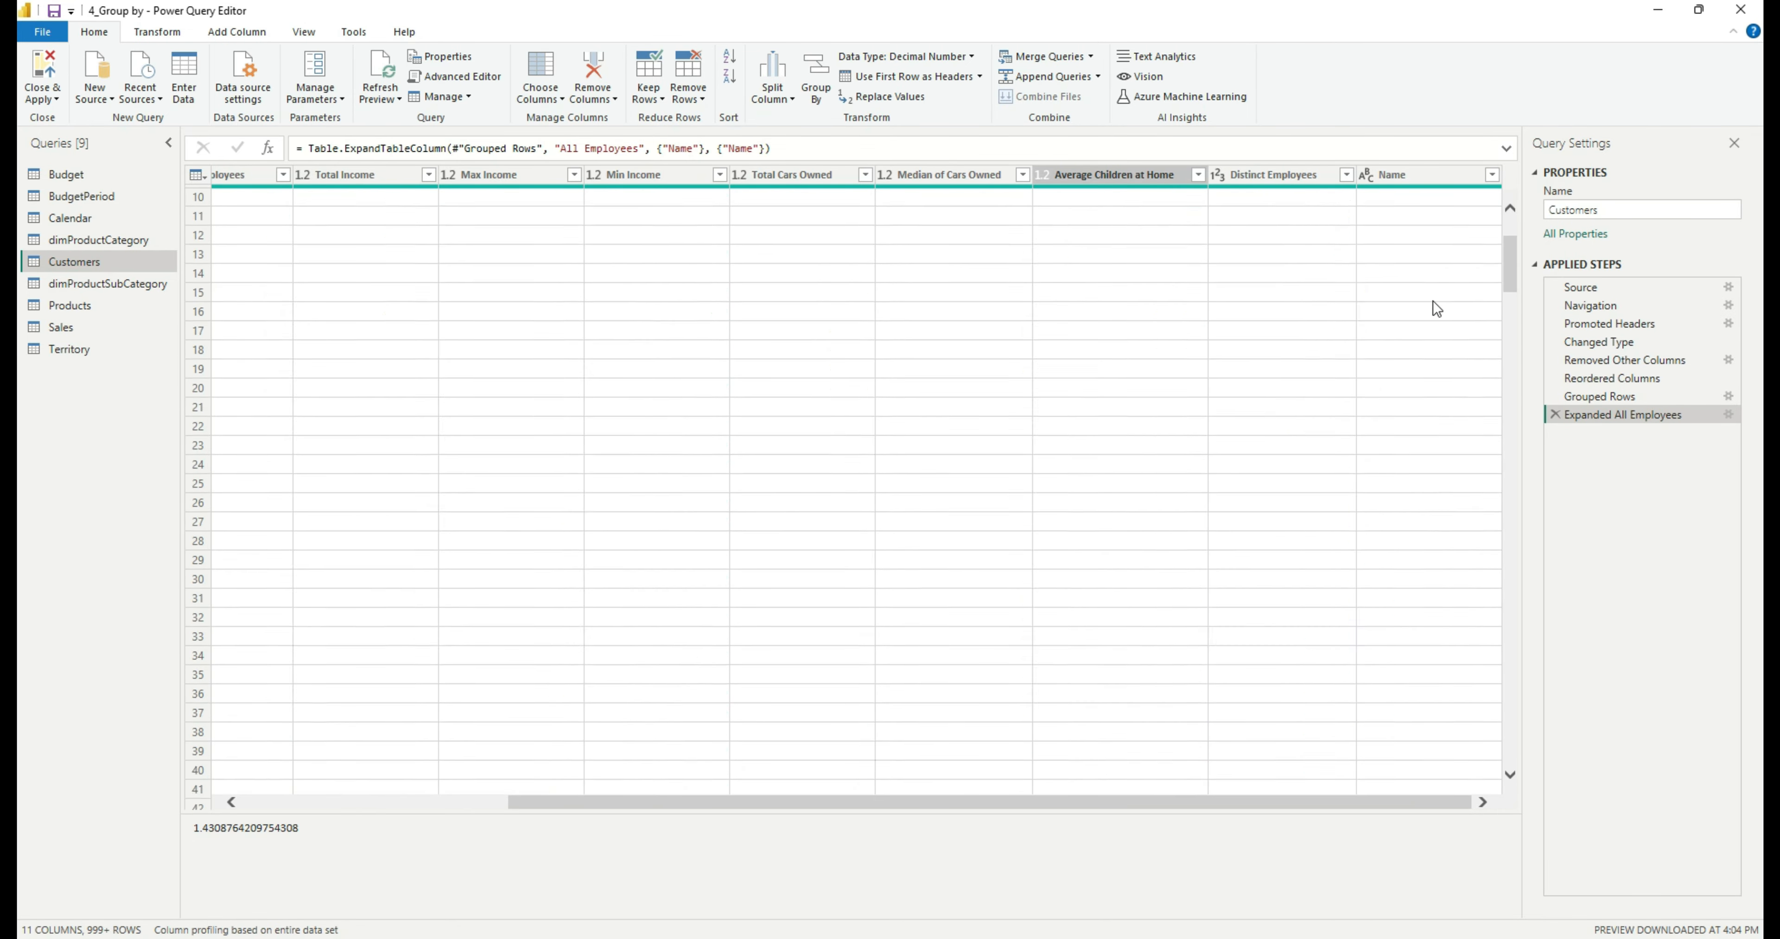
pyautogui.scroll(3, 1432, 300)
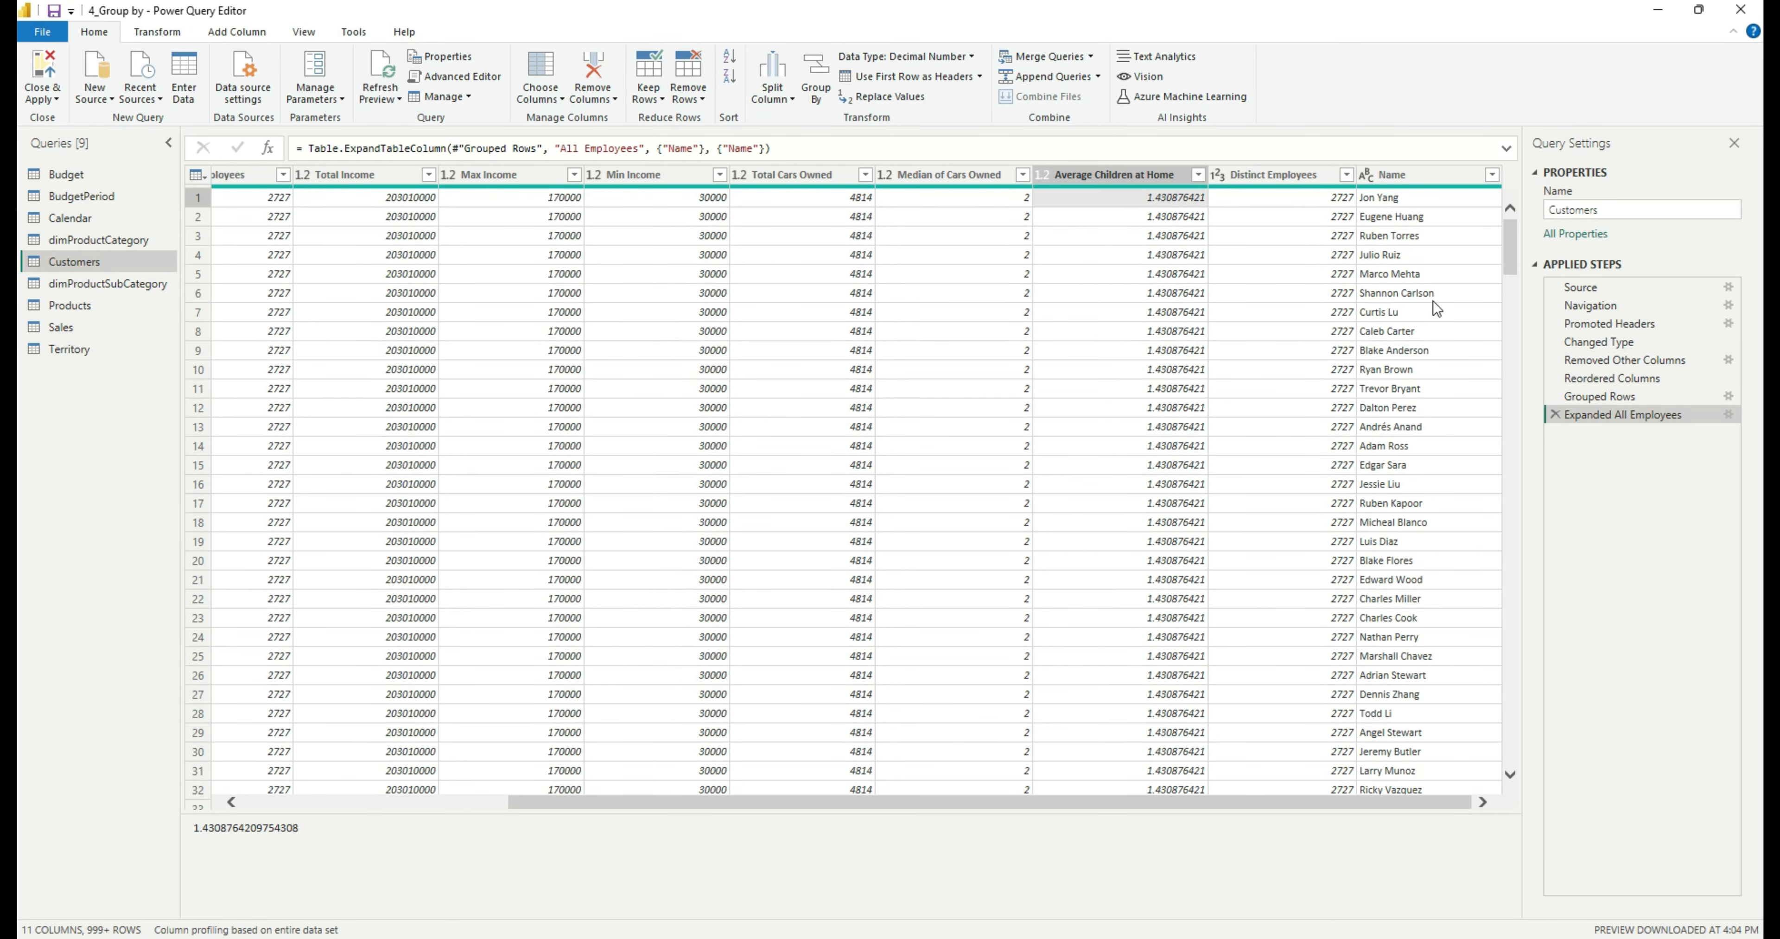
# Compare the table at the Grouped Rows step with the table at the Expanded All Employees step.
pyautogui.click(1607, 400)
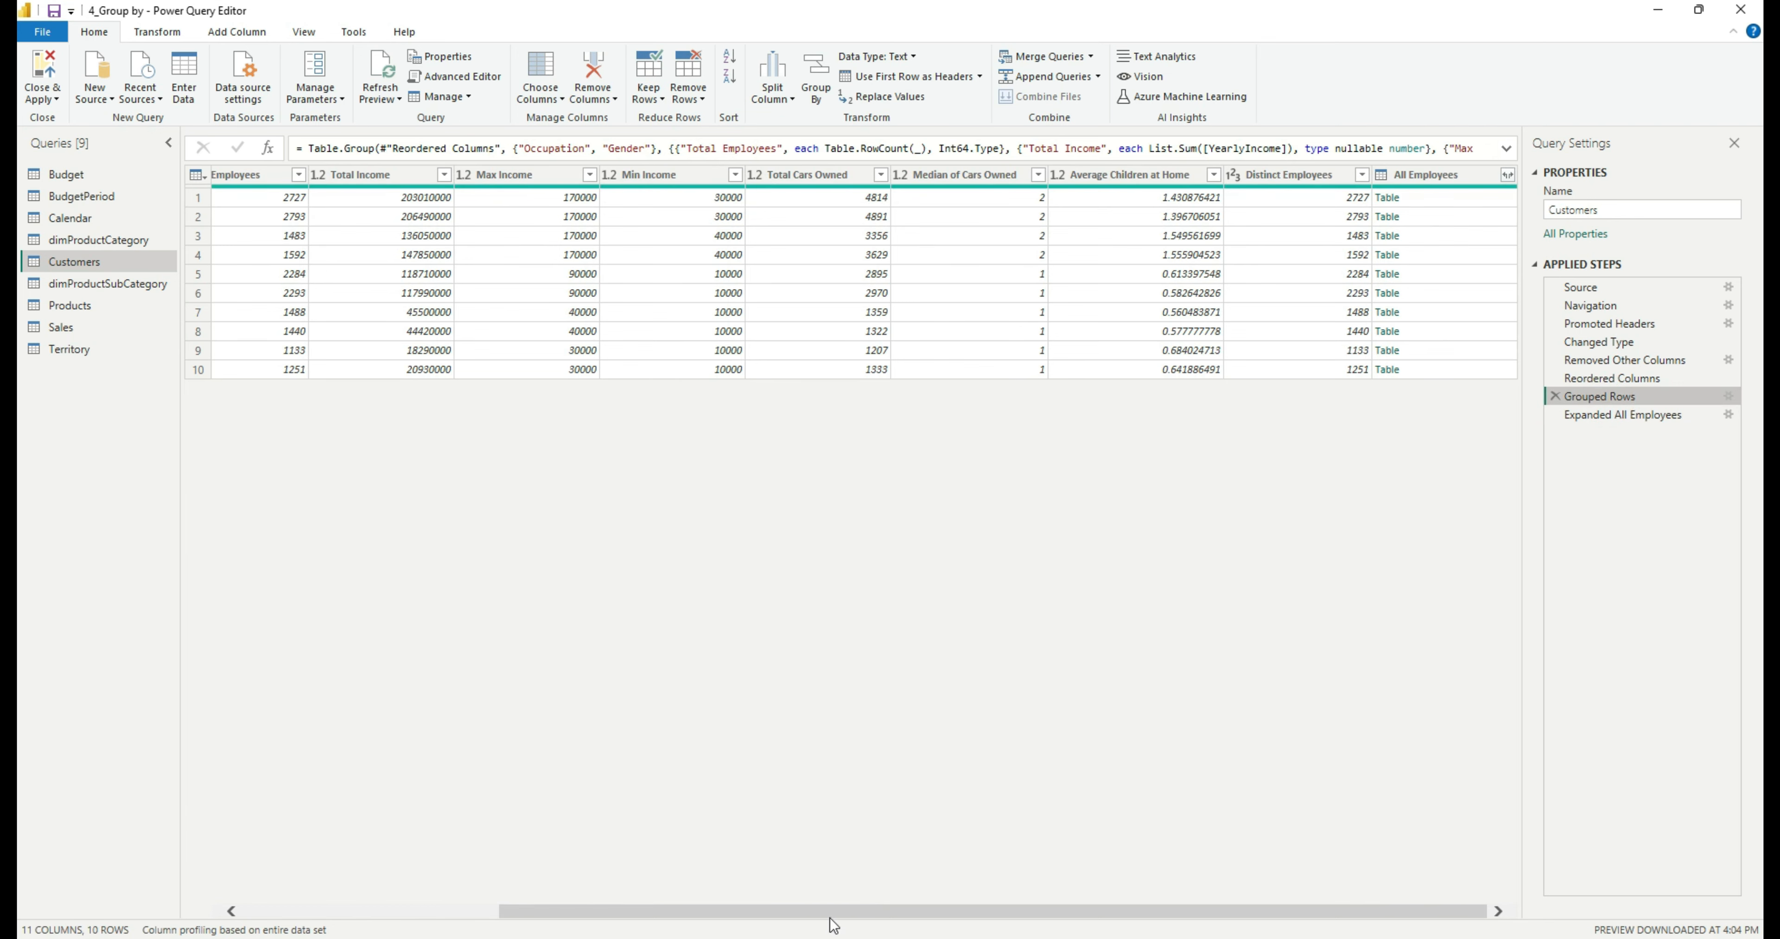
pyautogui.moveTo(827, 911); pyautogui.dragTo(570, 911)
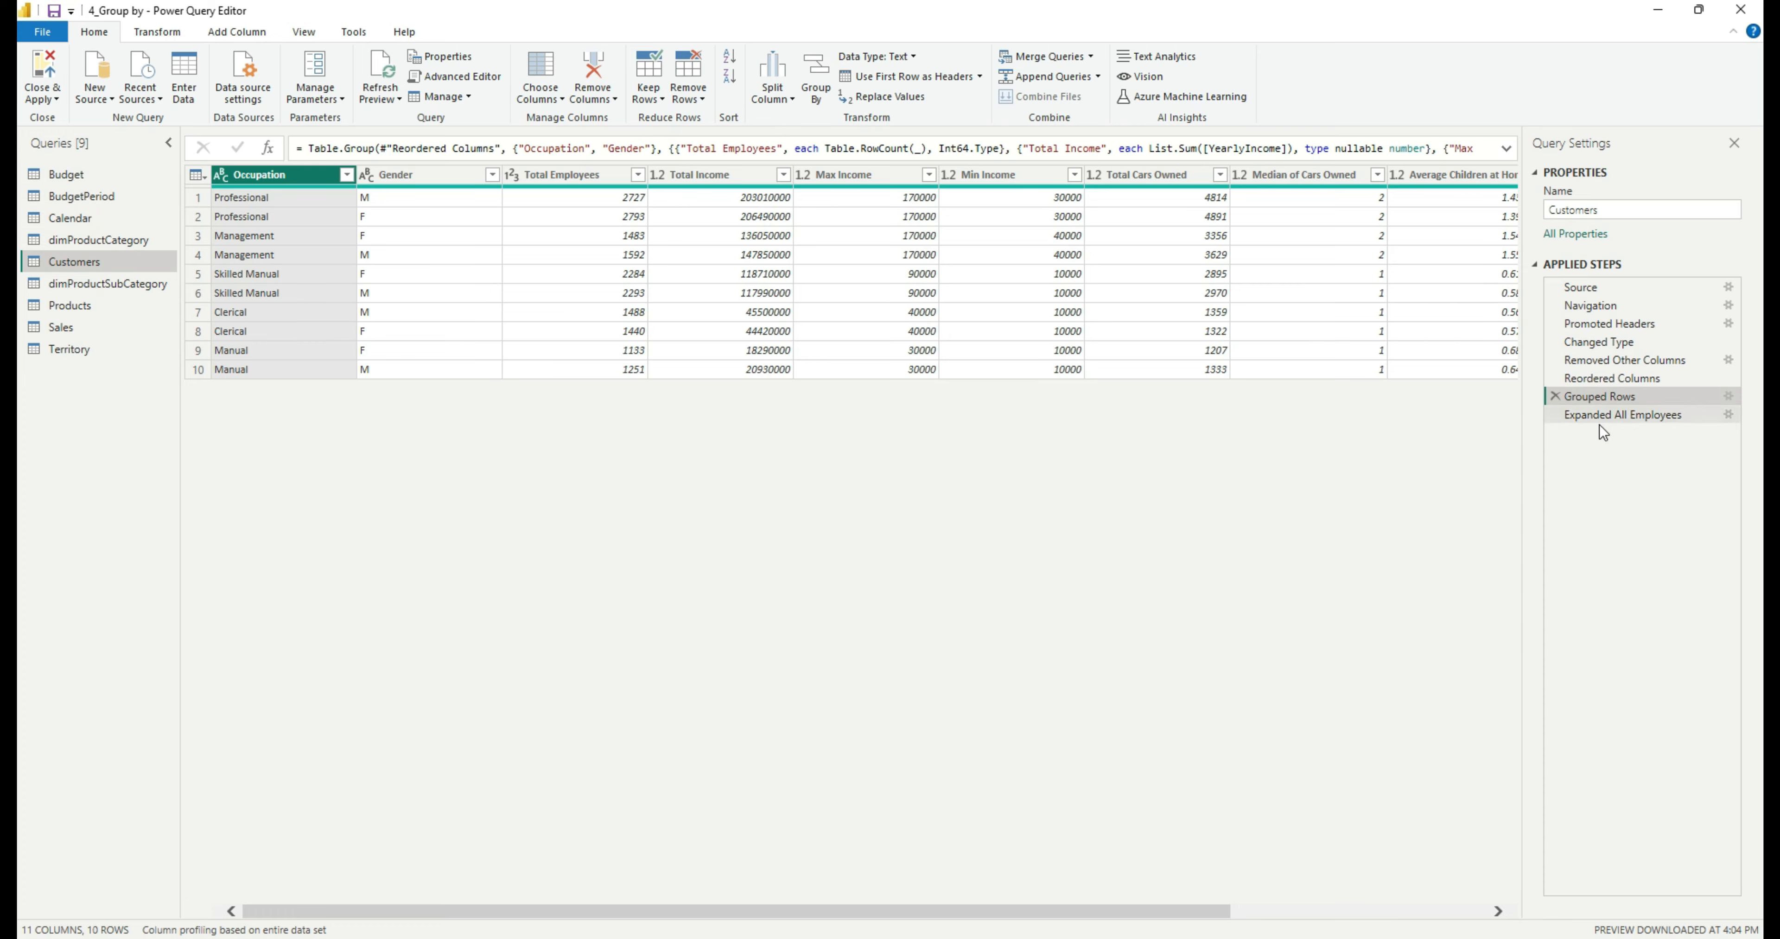
pyautogui.click(1612, 412)
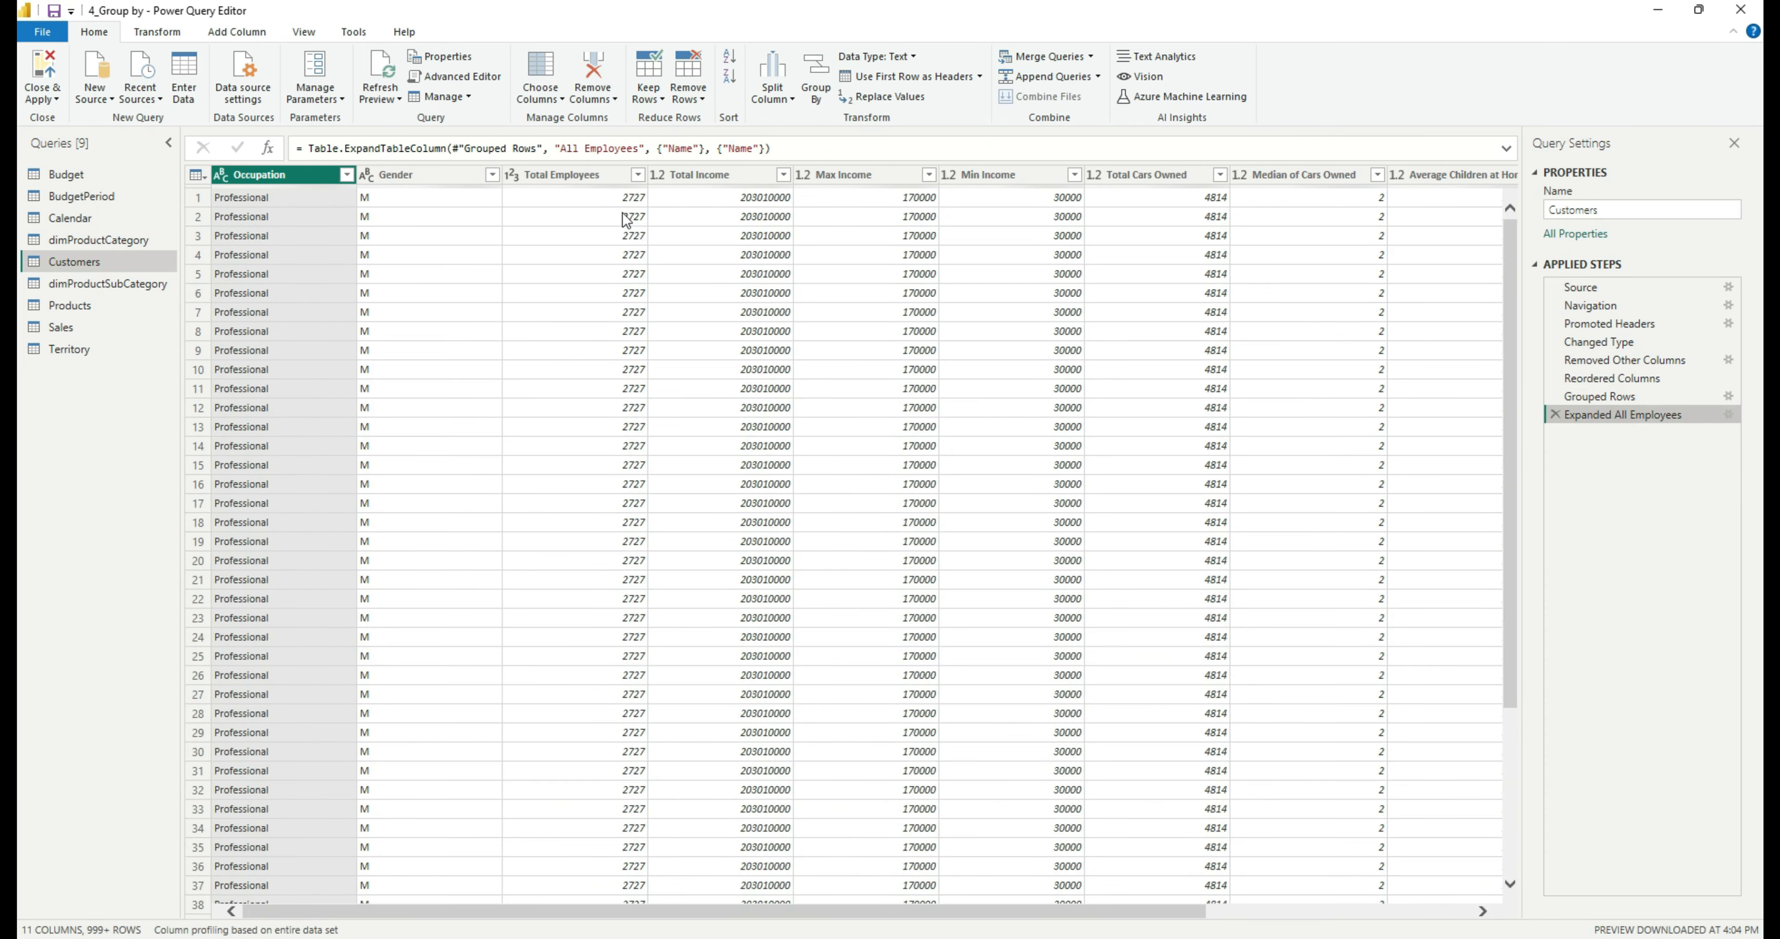
pyautogui.scroll(-20, 656, 366)
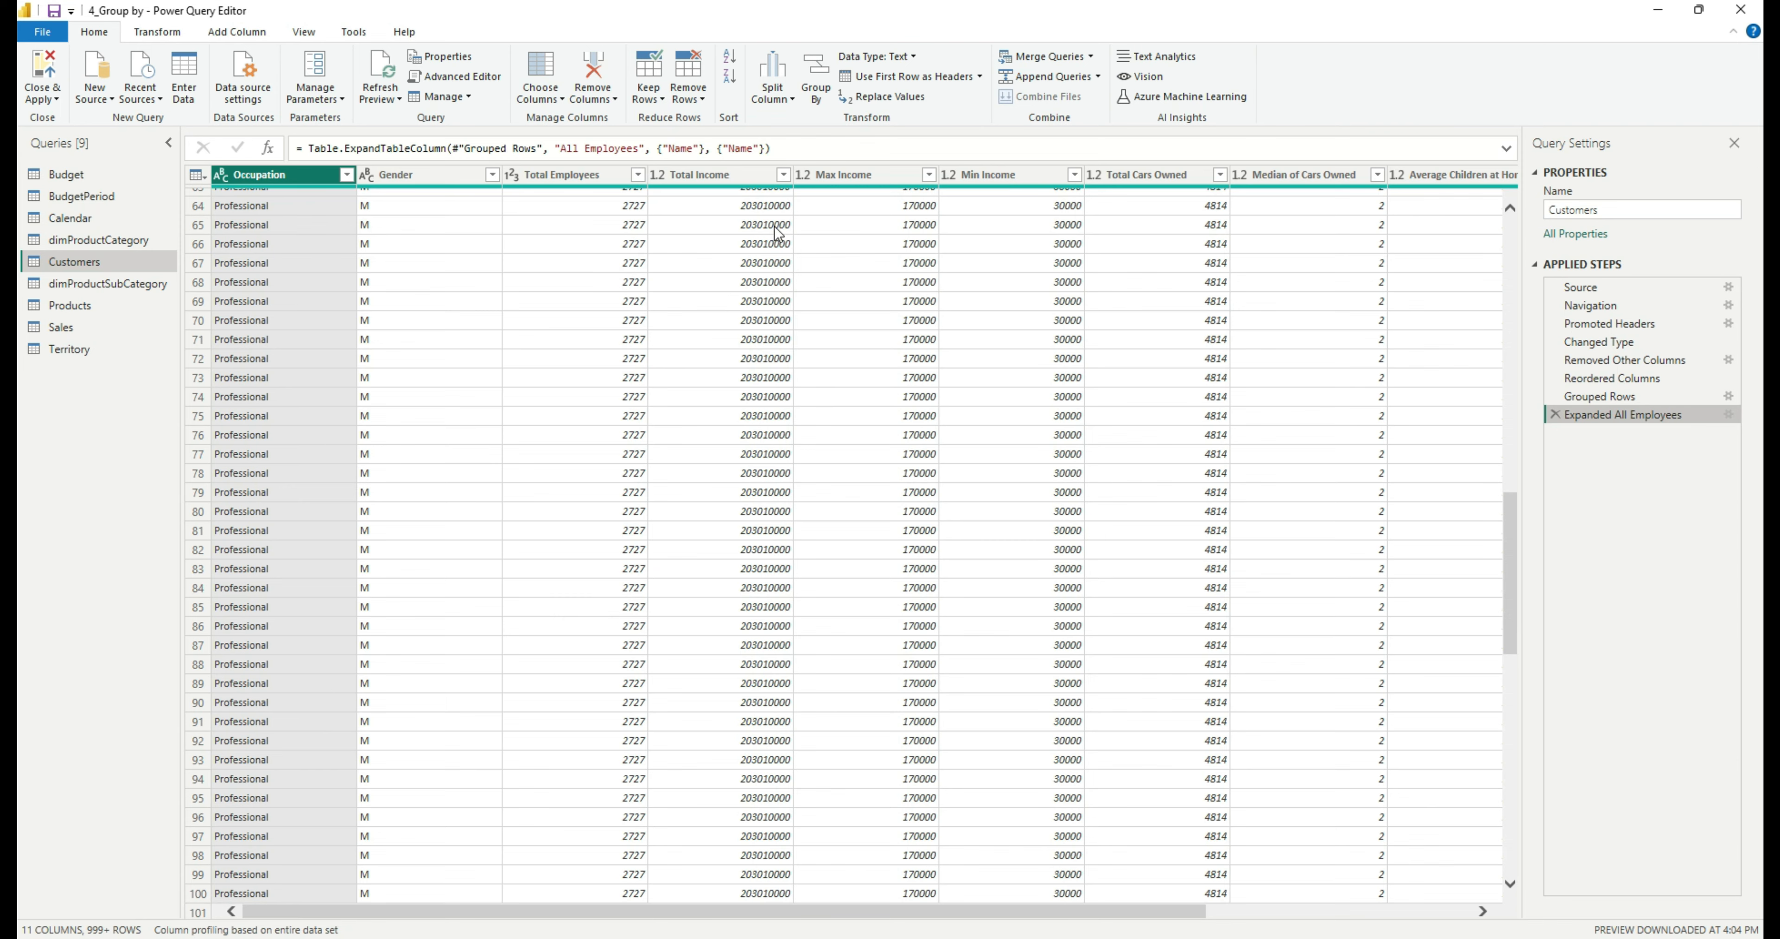
pyautogui.scroll(-15, 790, 284)
pyautogui.scroll(-2, 738, 279)
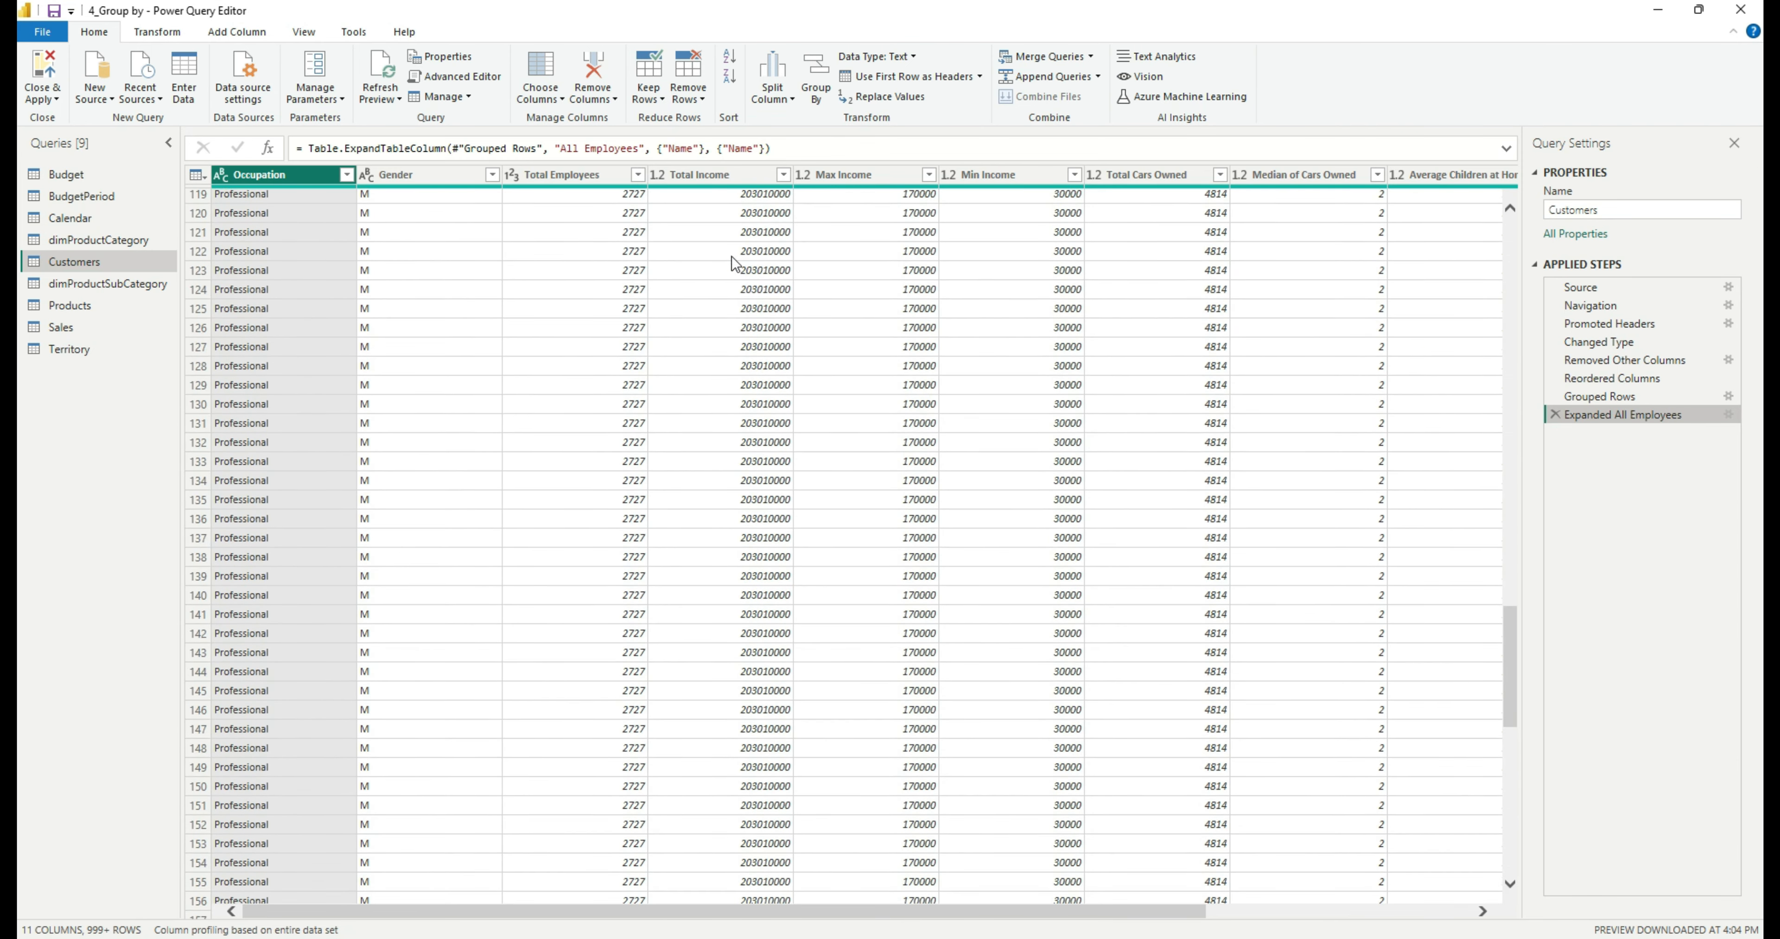
pyautogui.click(1600, 396)
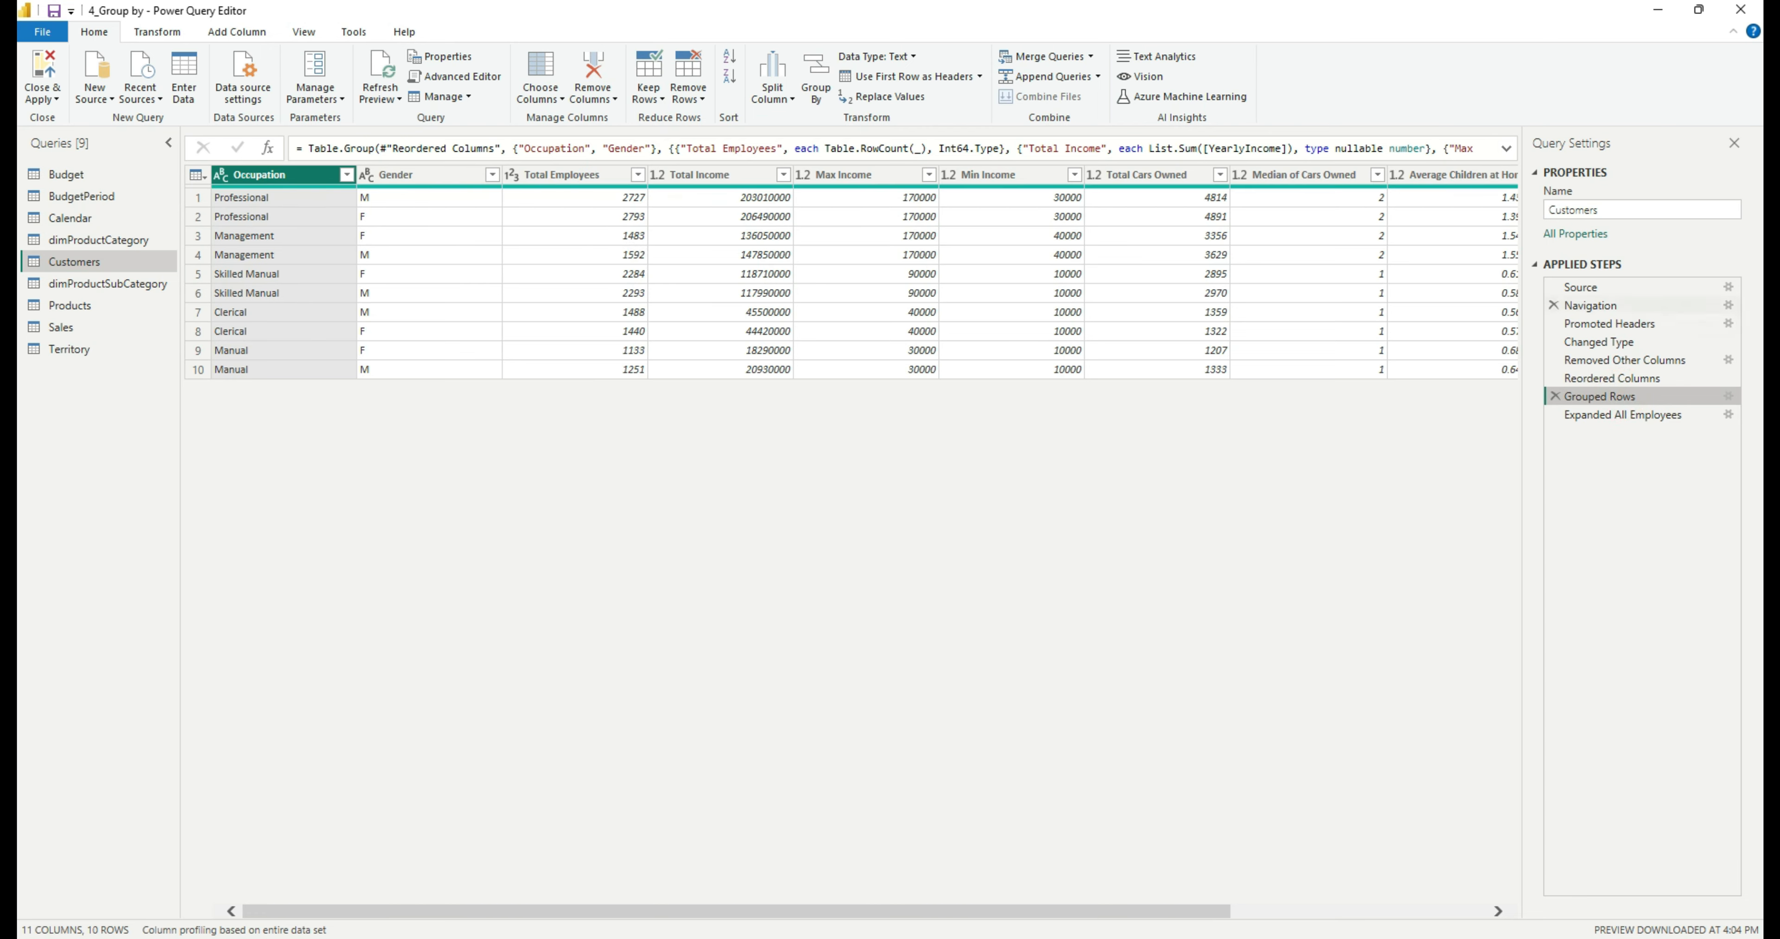
pyautogui.click(1610, 413)
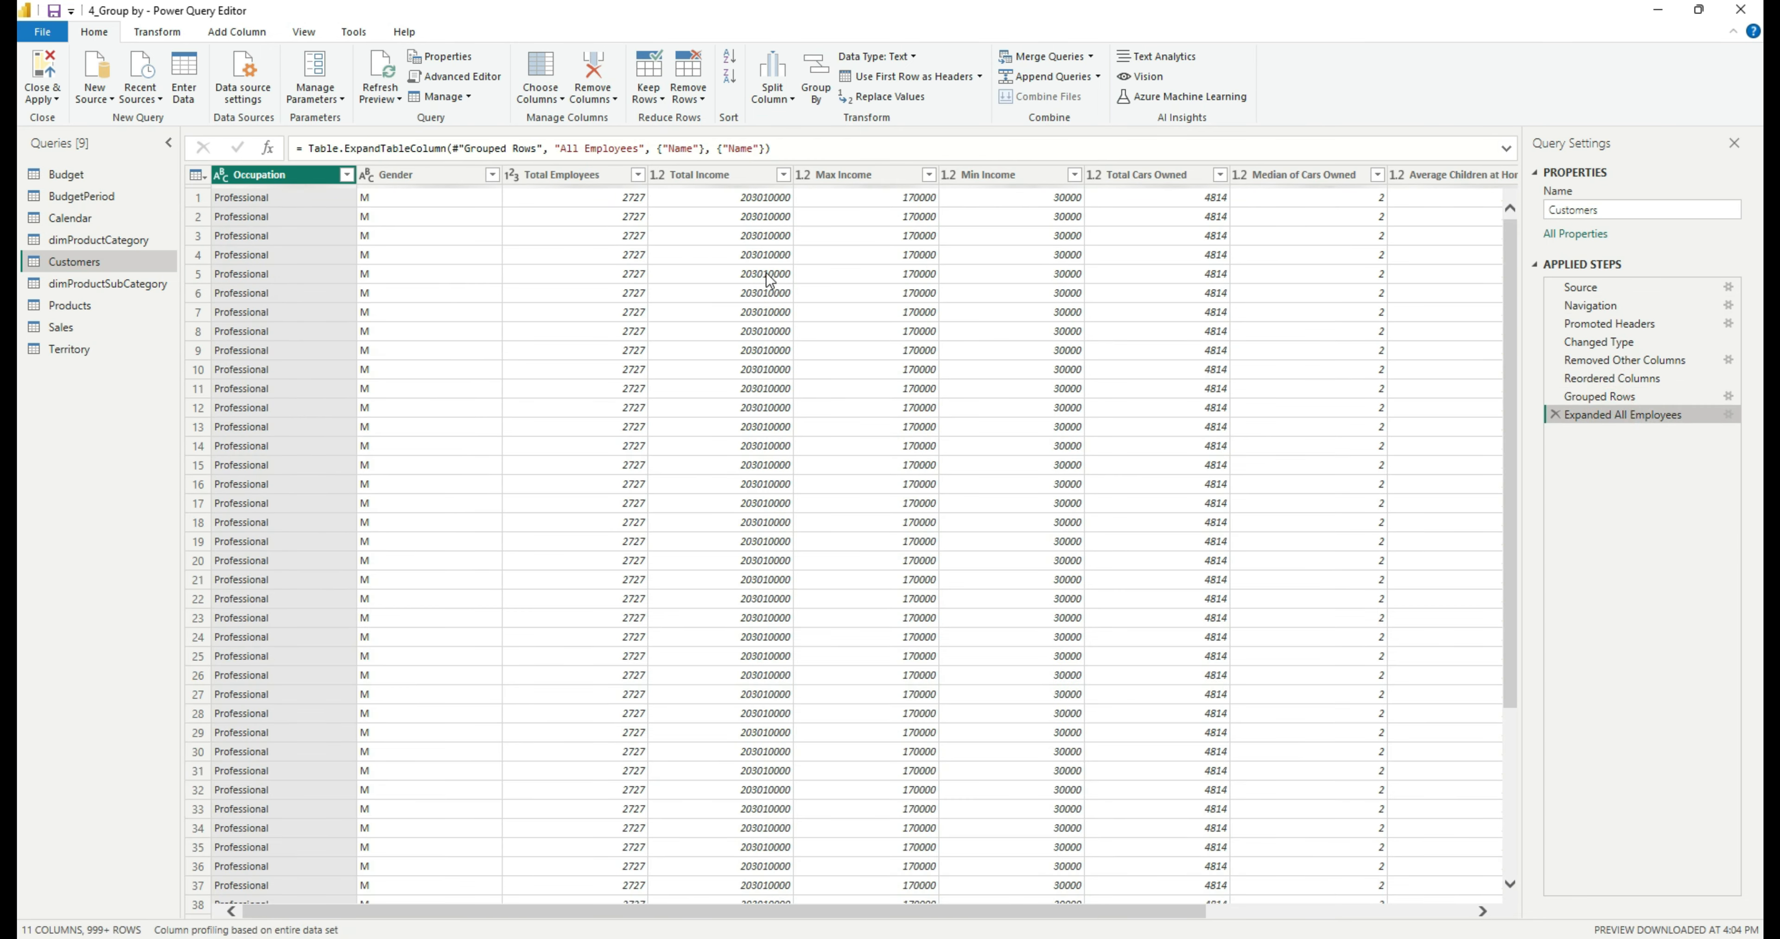
# Examine further rows of the expanded table, matching the Name values to their Occupation and Gender groups.
pyautogui.scroll(-20, 771, 290)
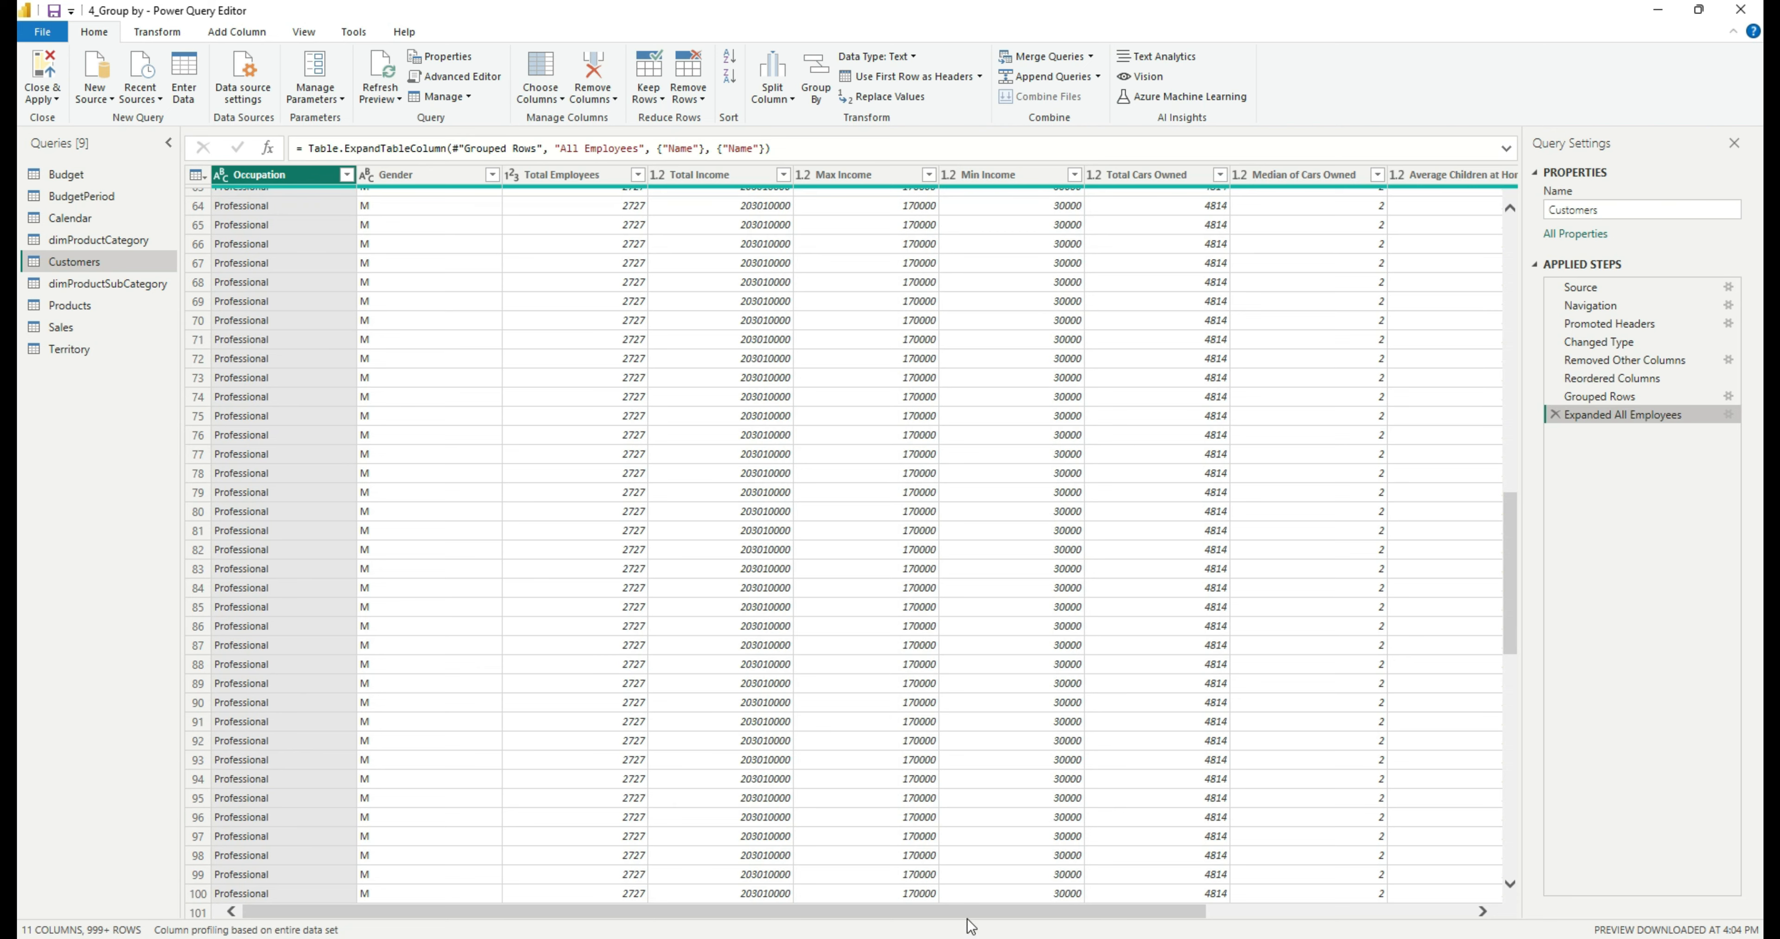
pyautogui.moveTo(969, 908); pyautogui.dragTo(1267, 920)
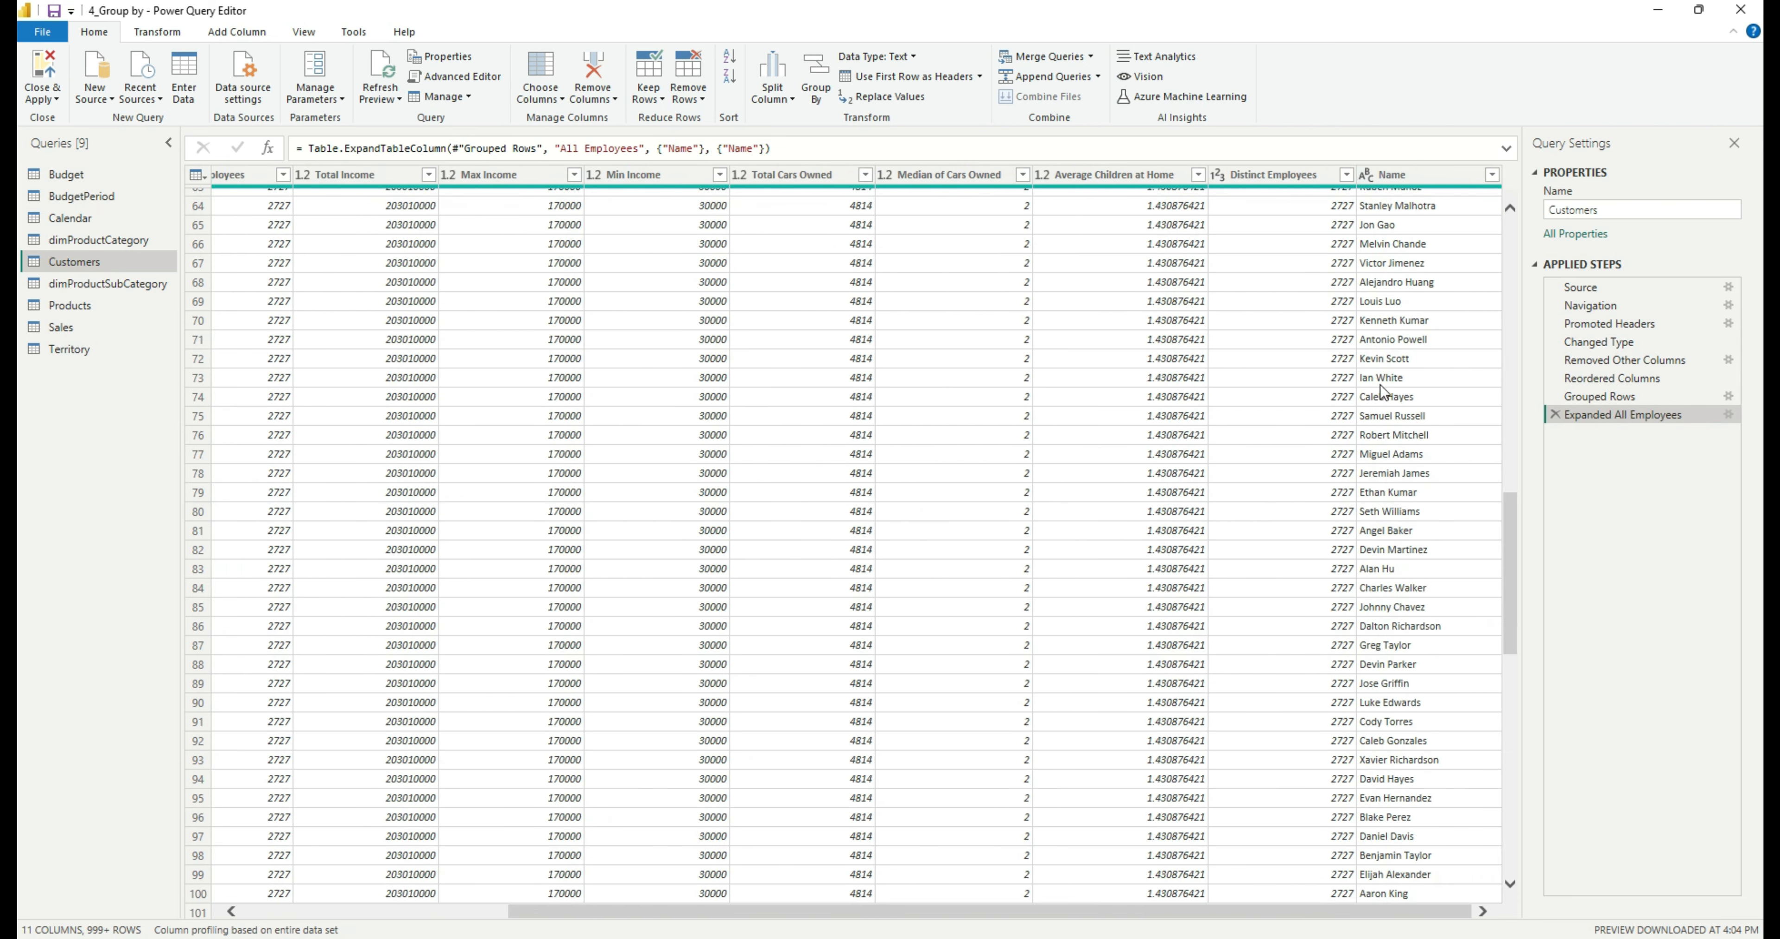
pyautogui.scroll(-13, 1372, 507)
pyautogui.scroll(-9, 1373, 516)
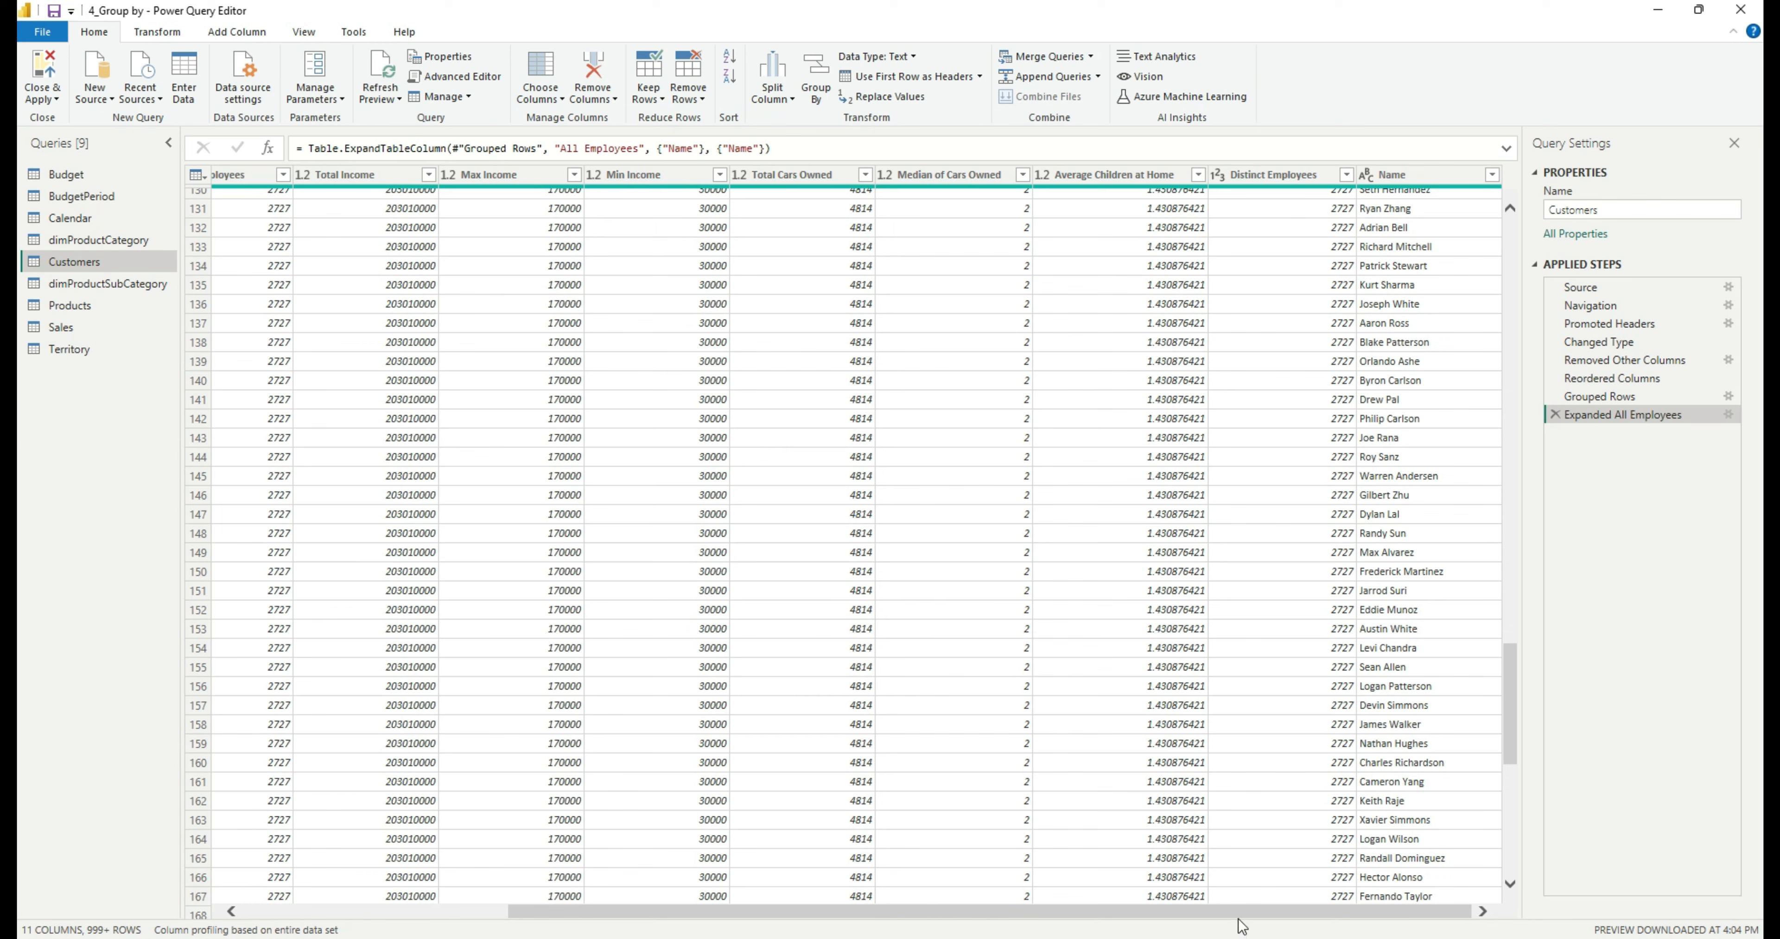
pyautogui.moveTo(1236, 911); pyautogui.dragTo(777, 905)
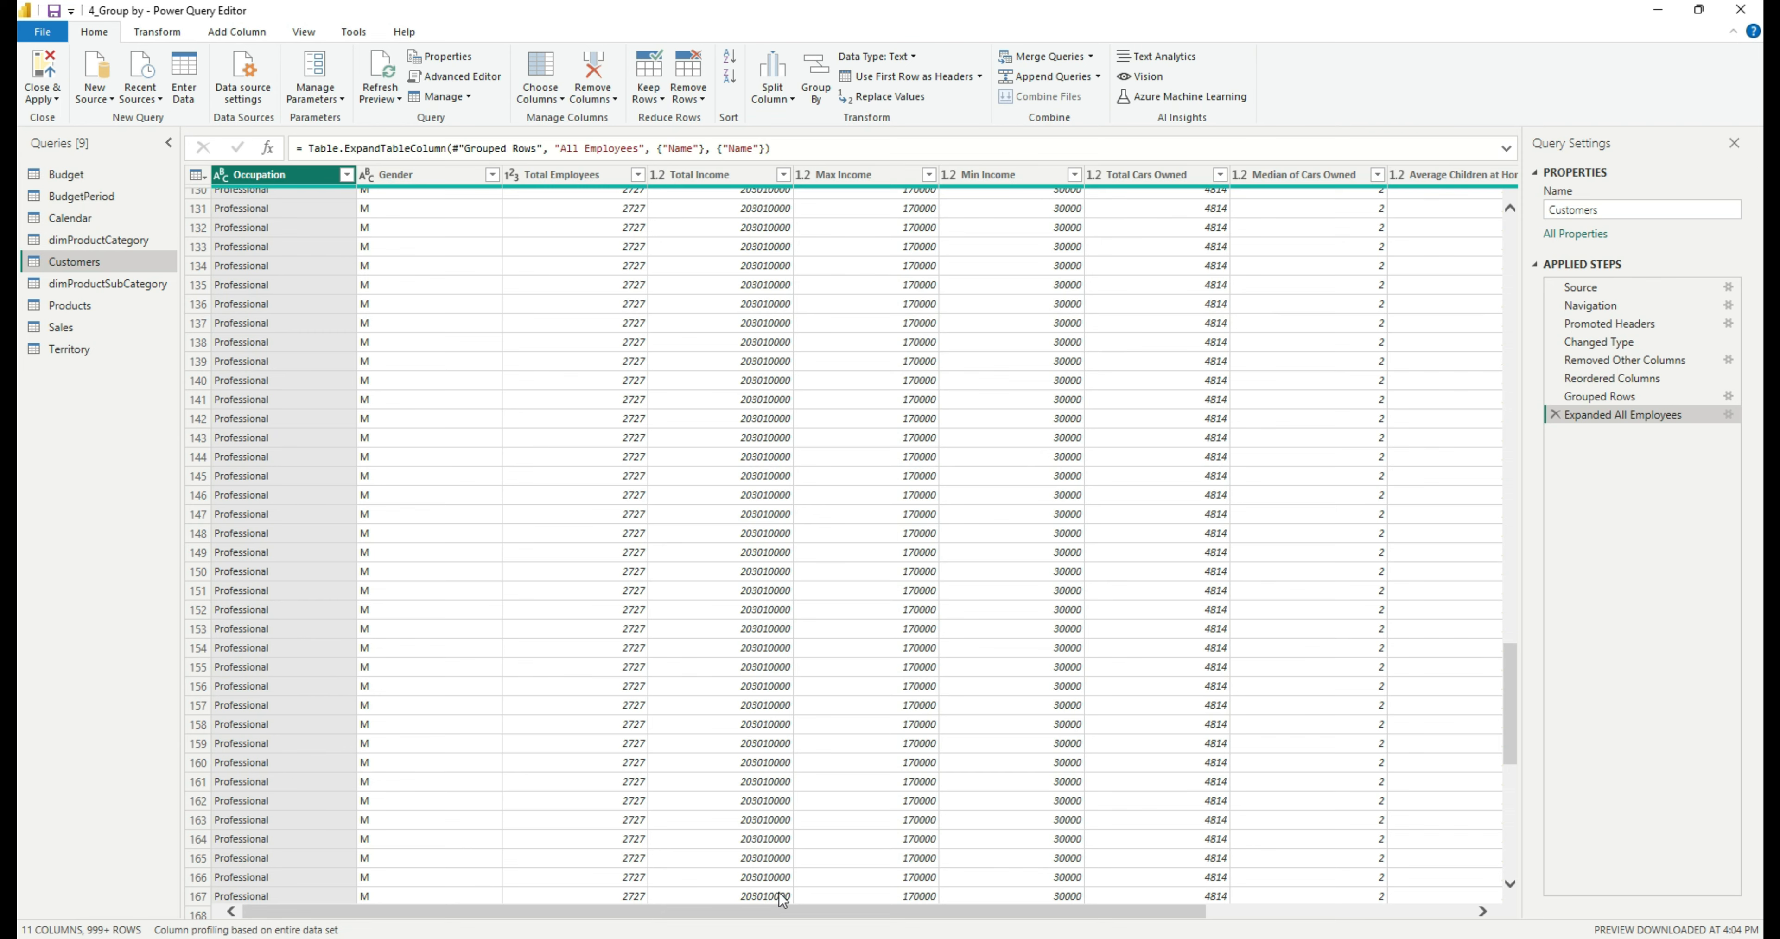
pyautogui.click(1185, 913)
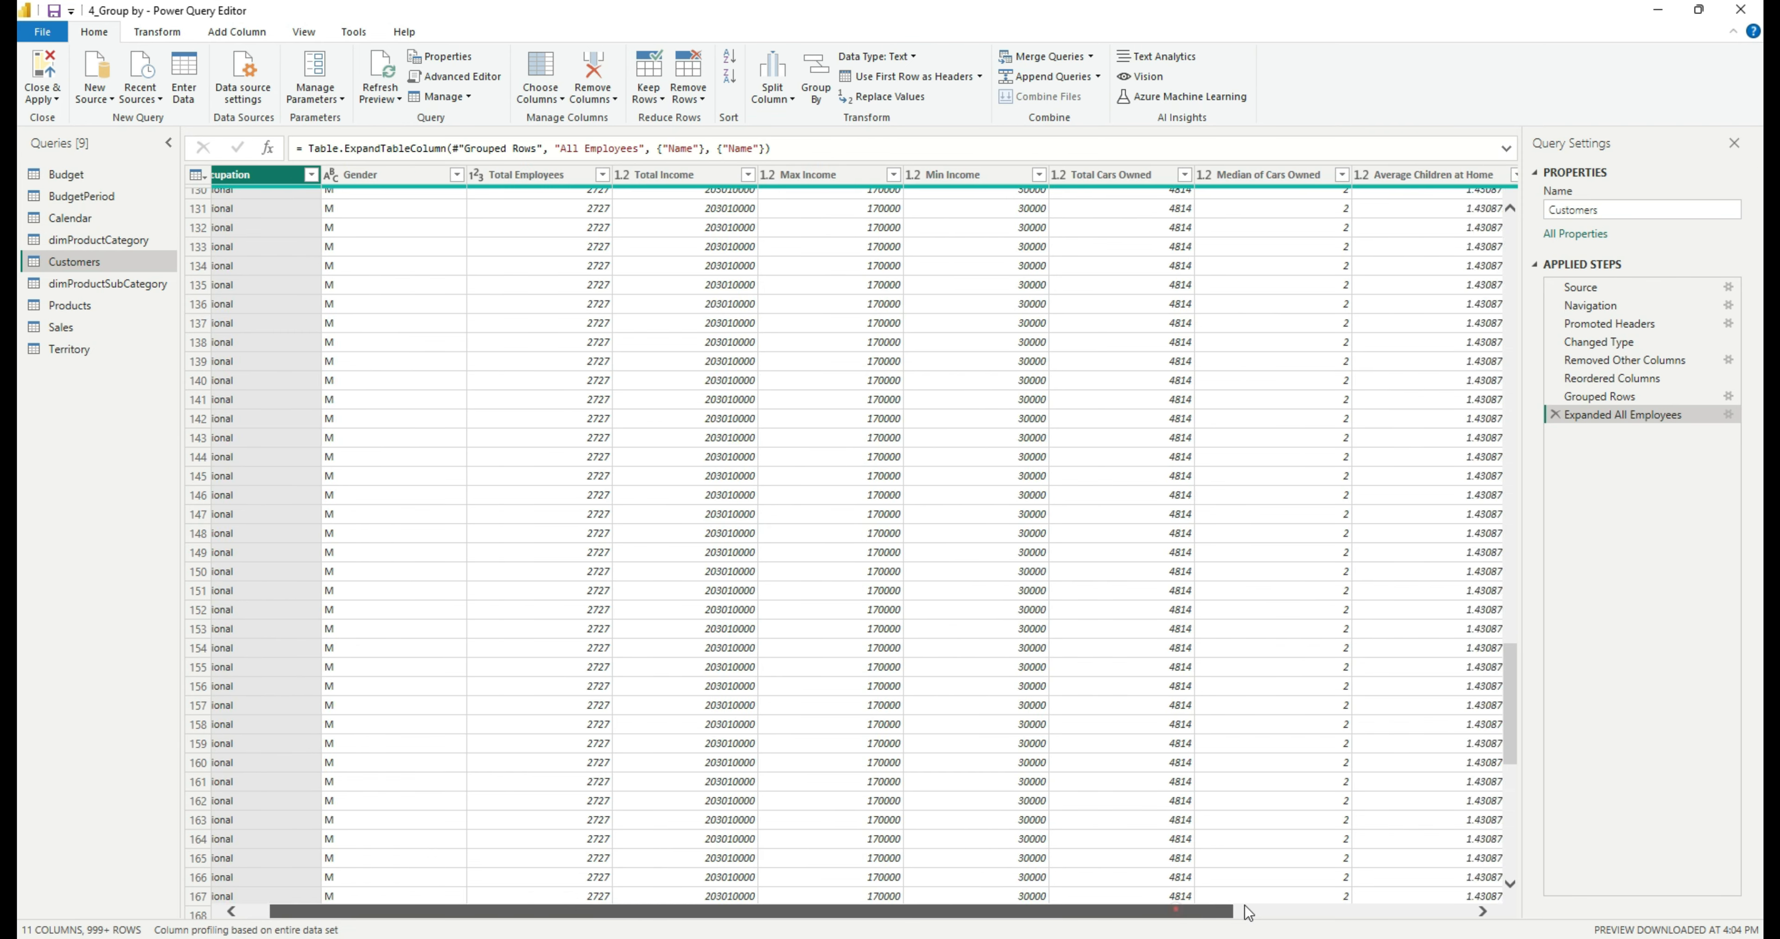
# Review all nine aggregations in the Grouped Rows step's settings, leaving them unchanged.
pyautogui.click(1727, 396)
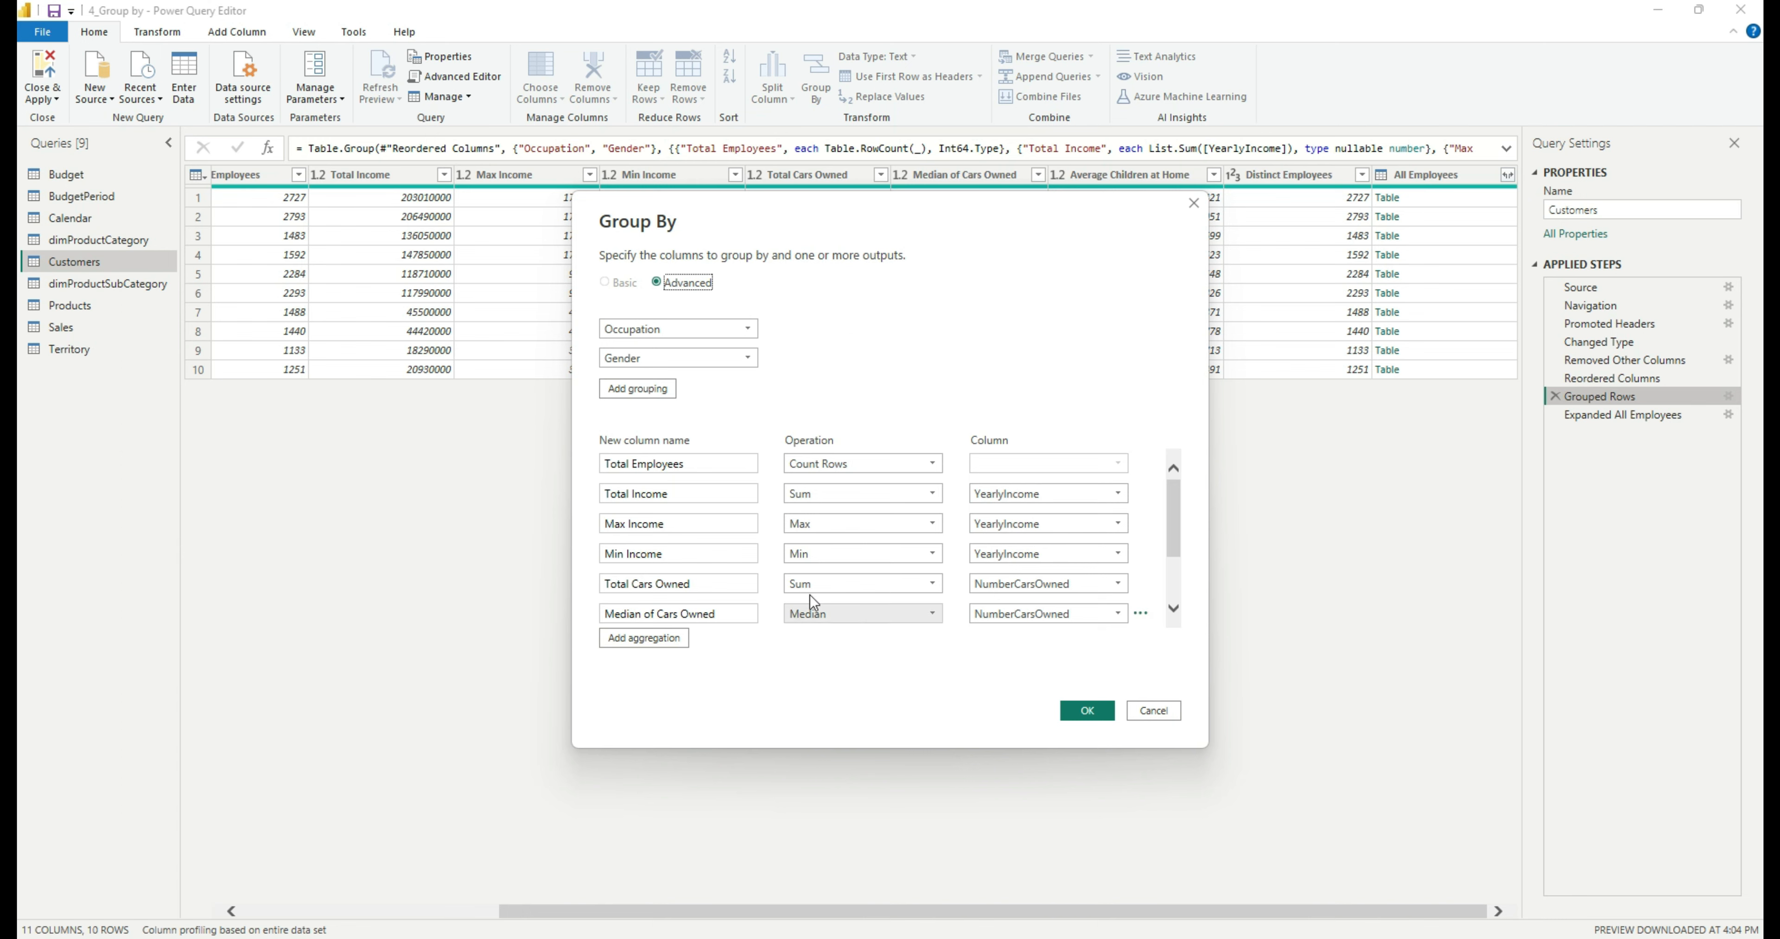
pyautogui.scroll(-3, 829, 591)
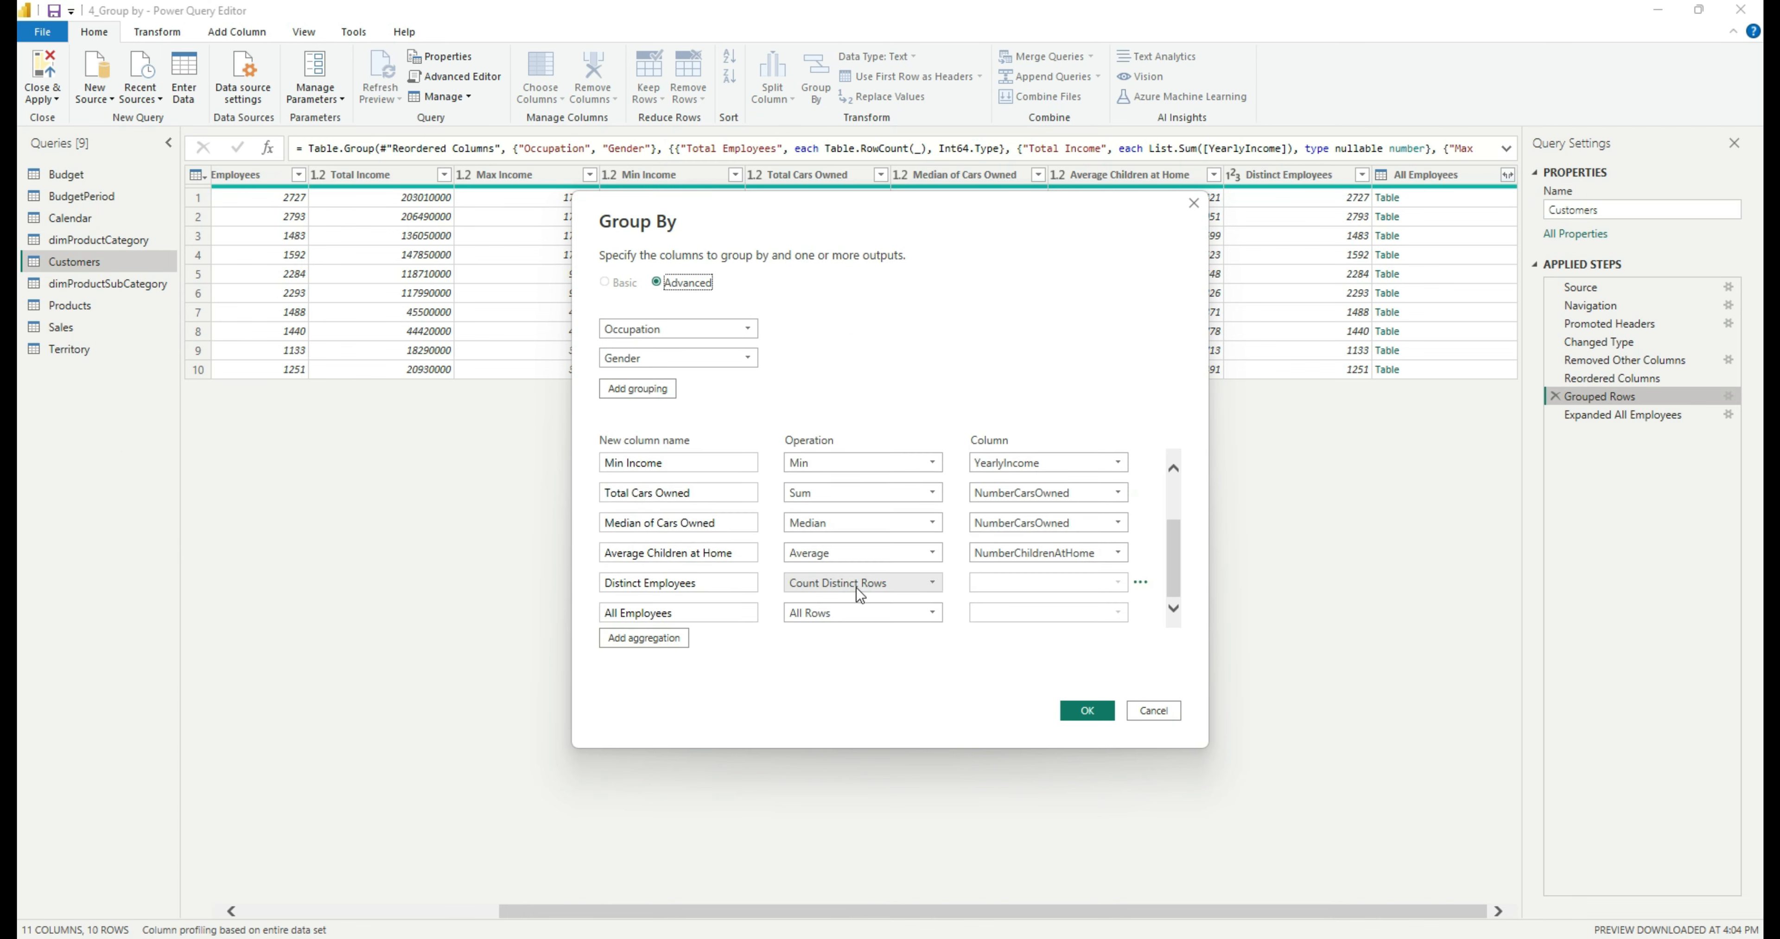
pyautogui.click(1163, 707)
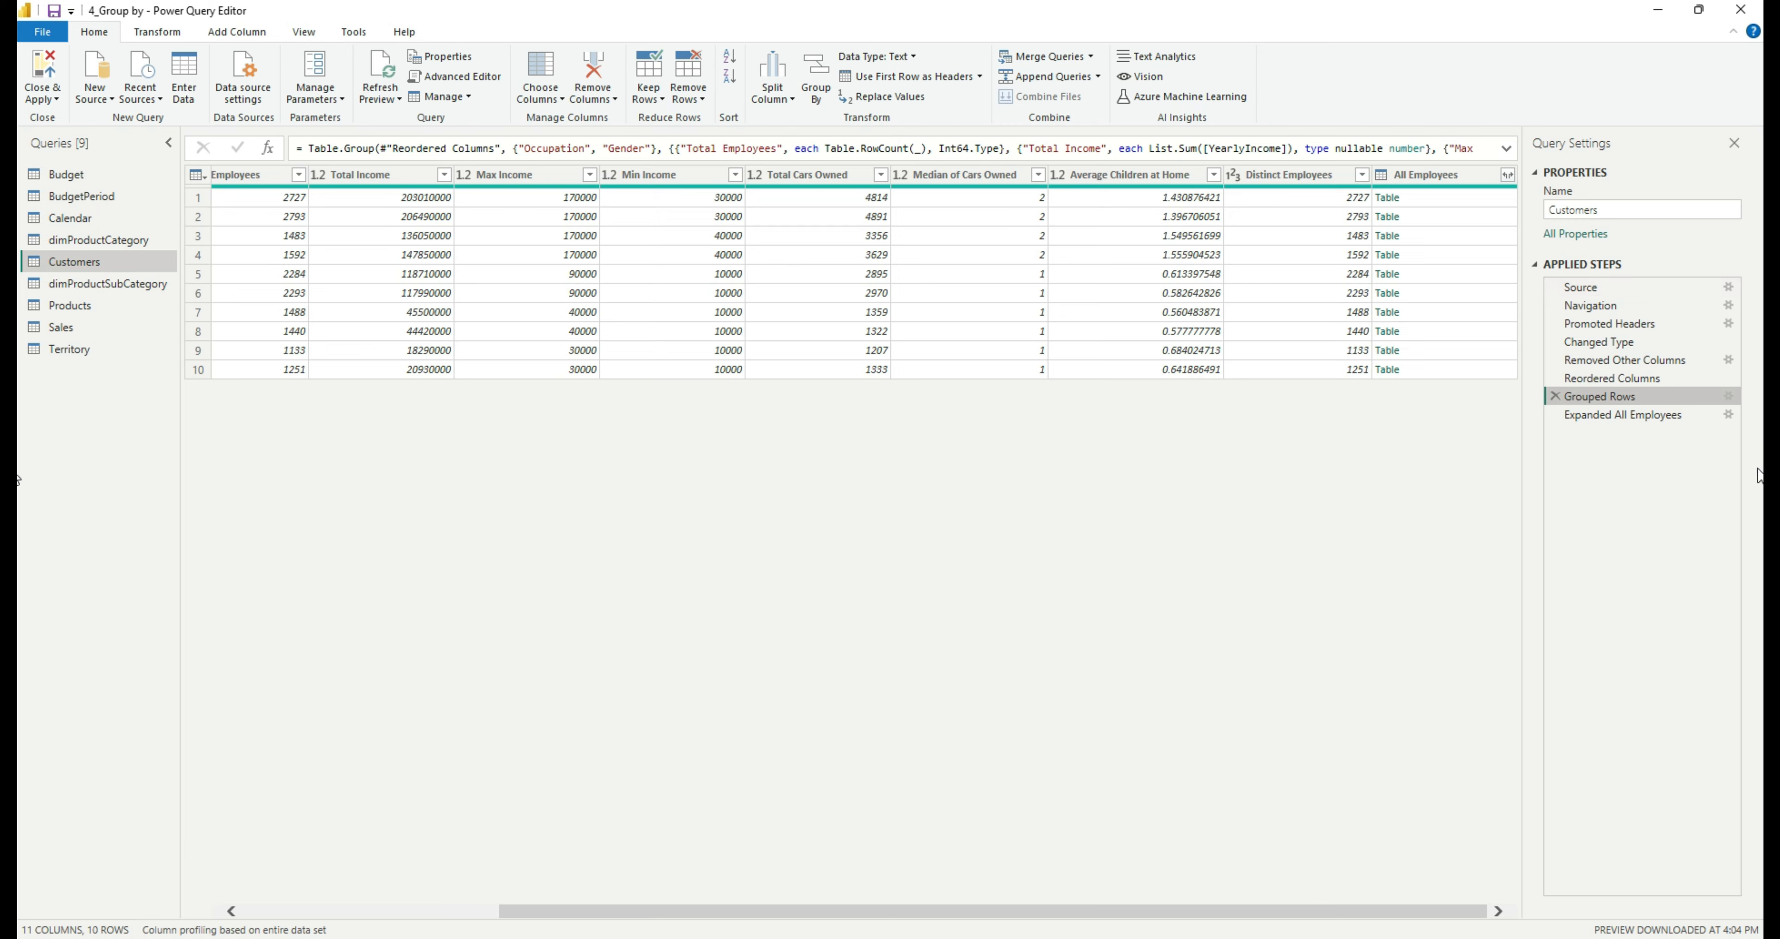
# Filter the Occupation column of the Expanded All Employees table to keep only Professional.
pyautogui.click(1658, 416)
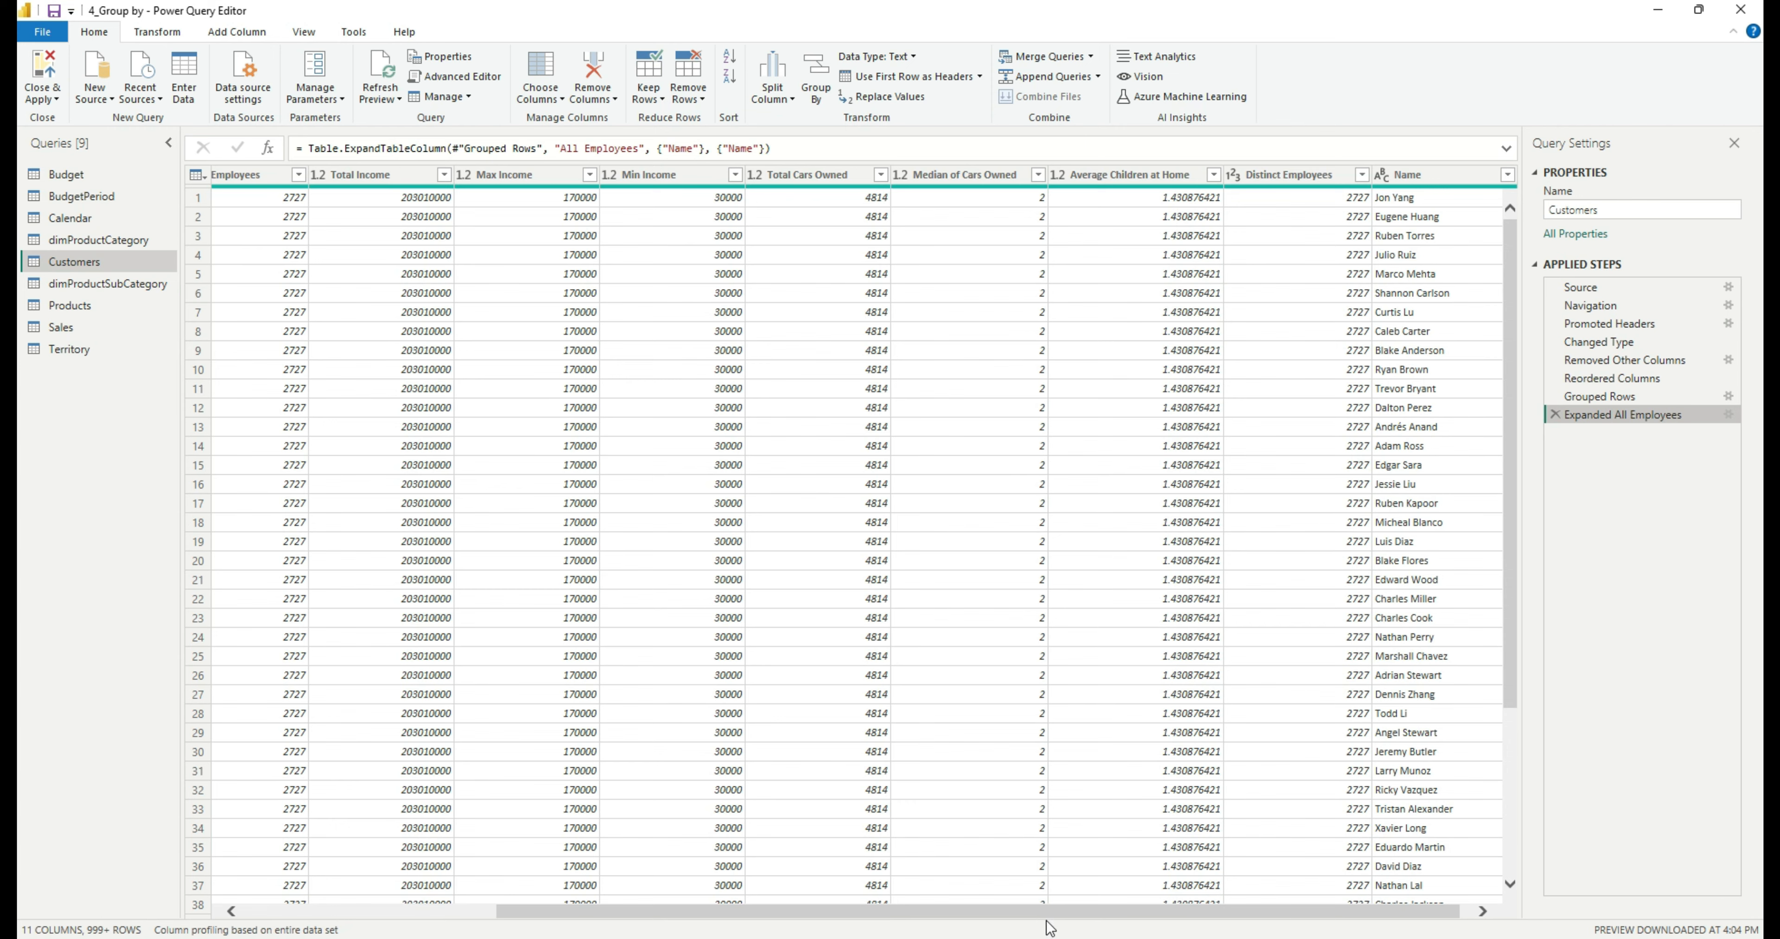
pyautogui.moveTo(1048, 906); pyautogui.dragTo(680, 898)
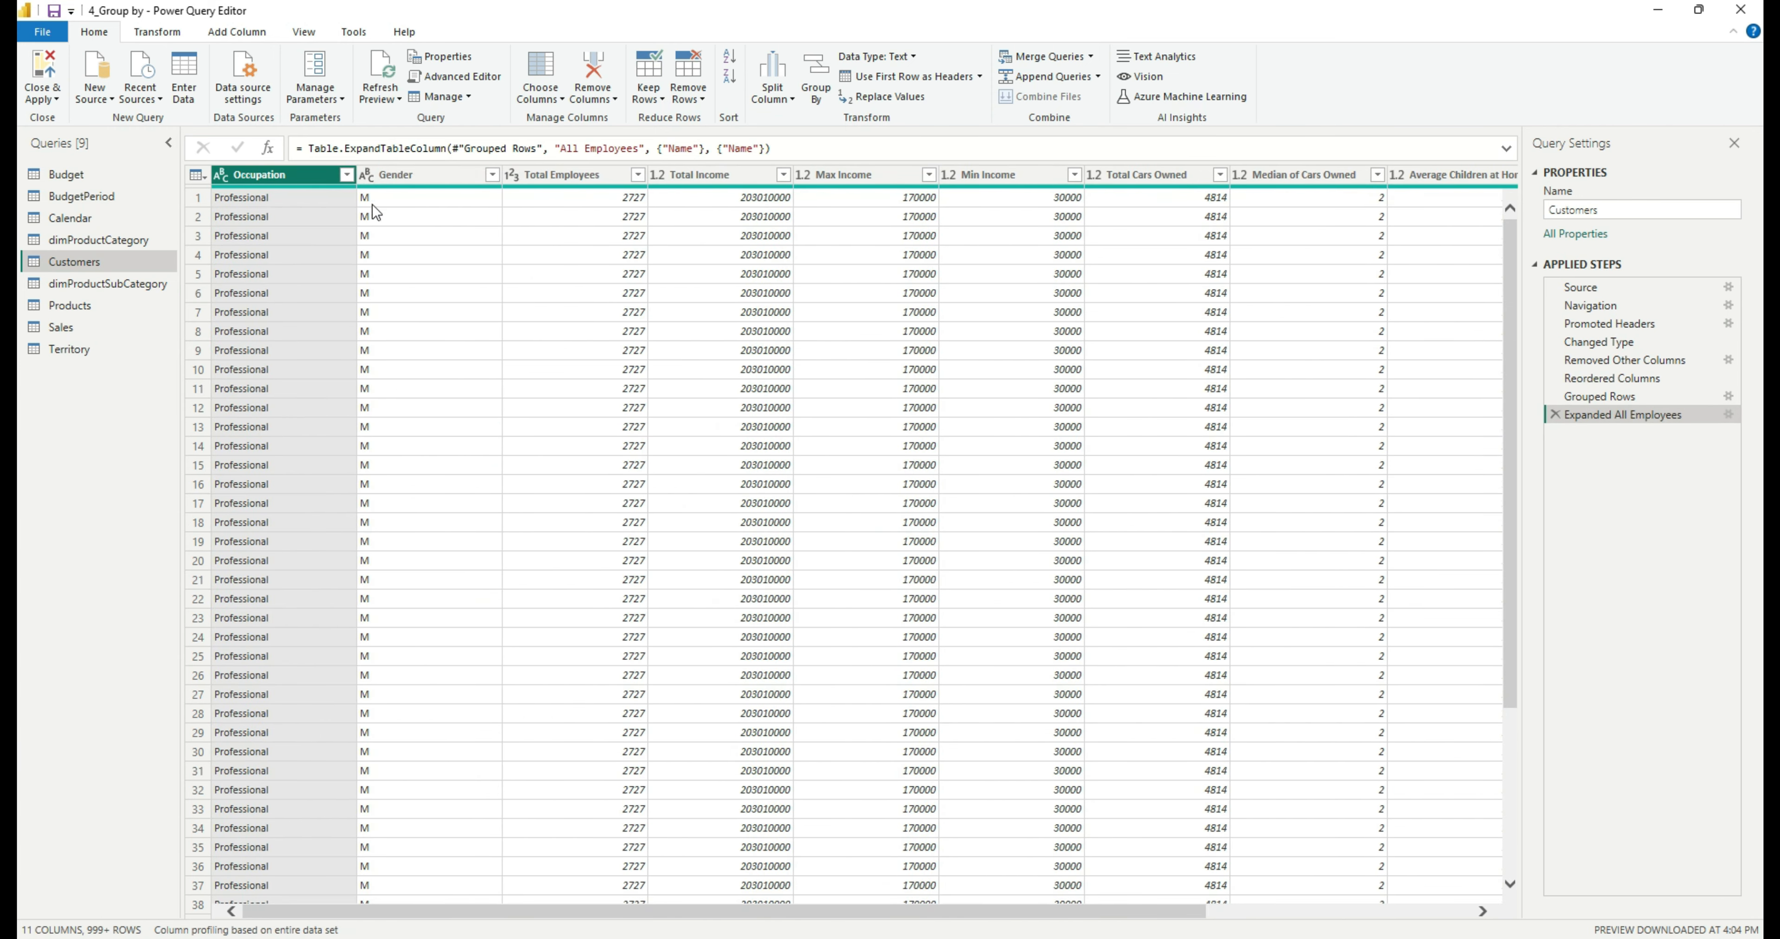
pyautogui.click(346, 175)
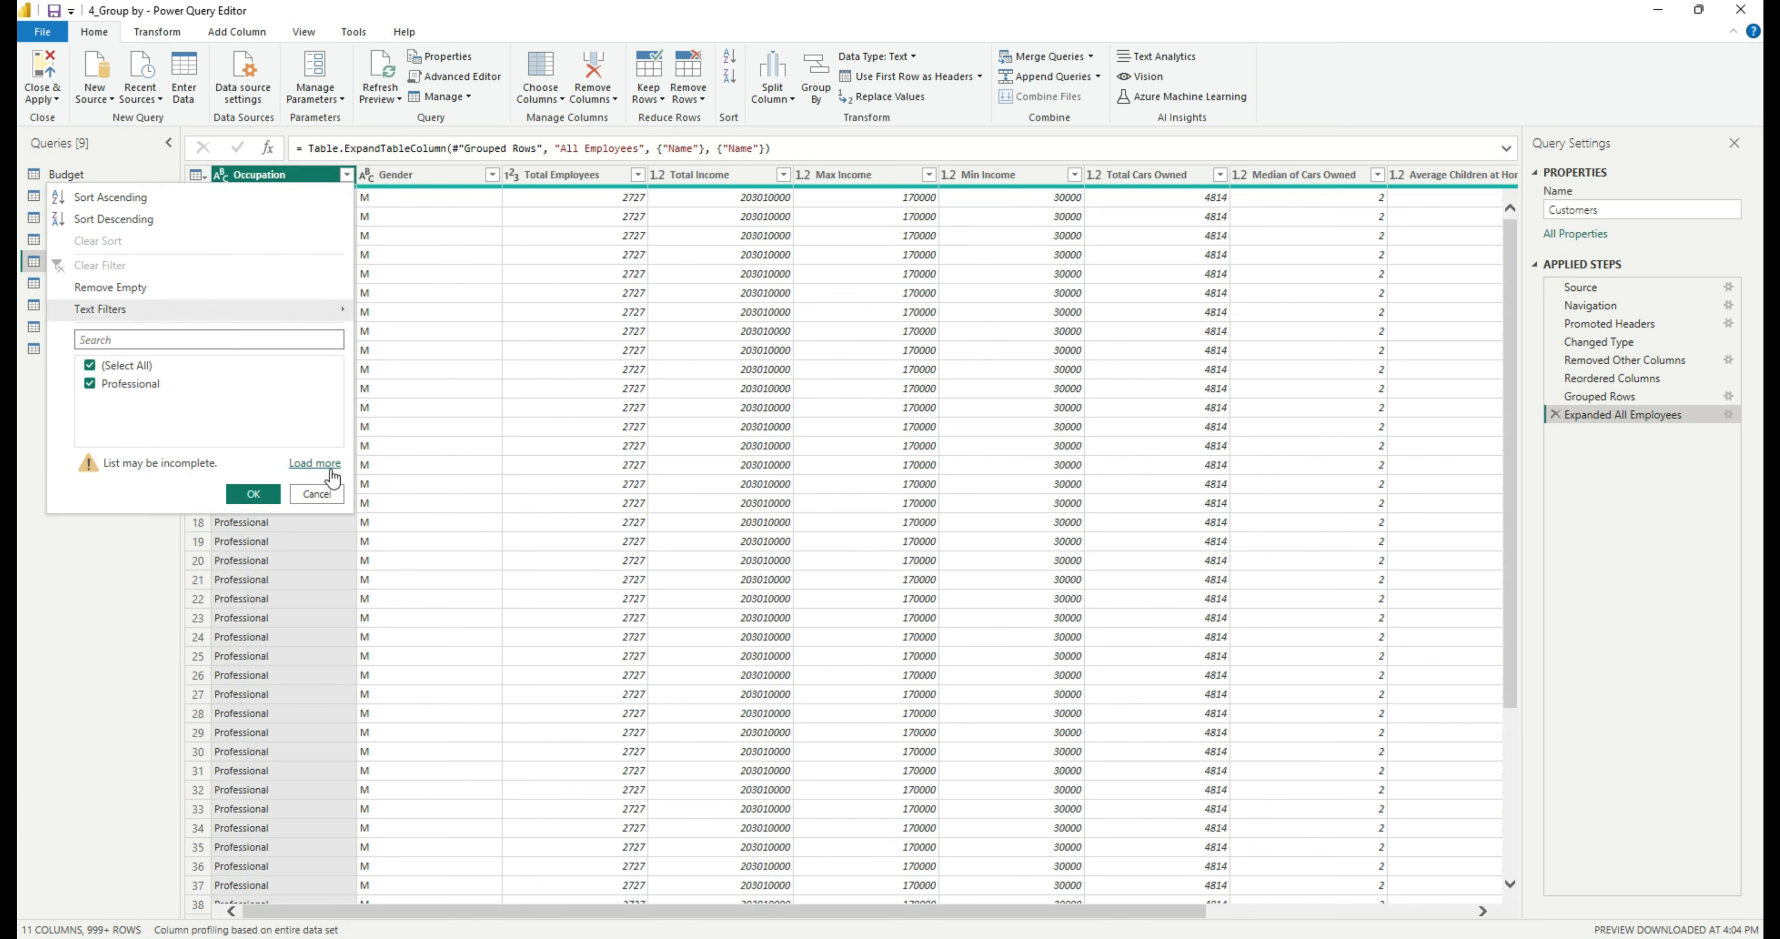
pyautogui.click(316, 463)
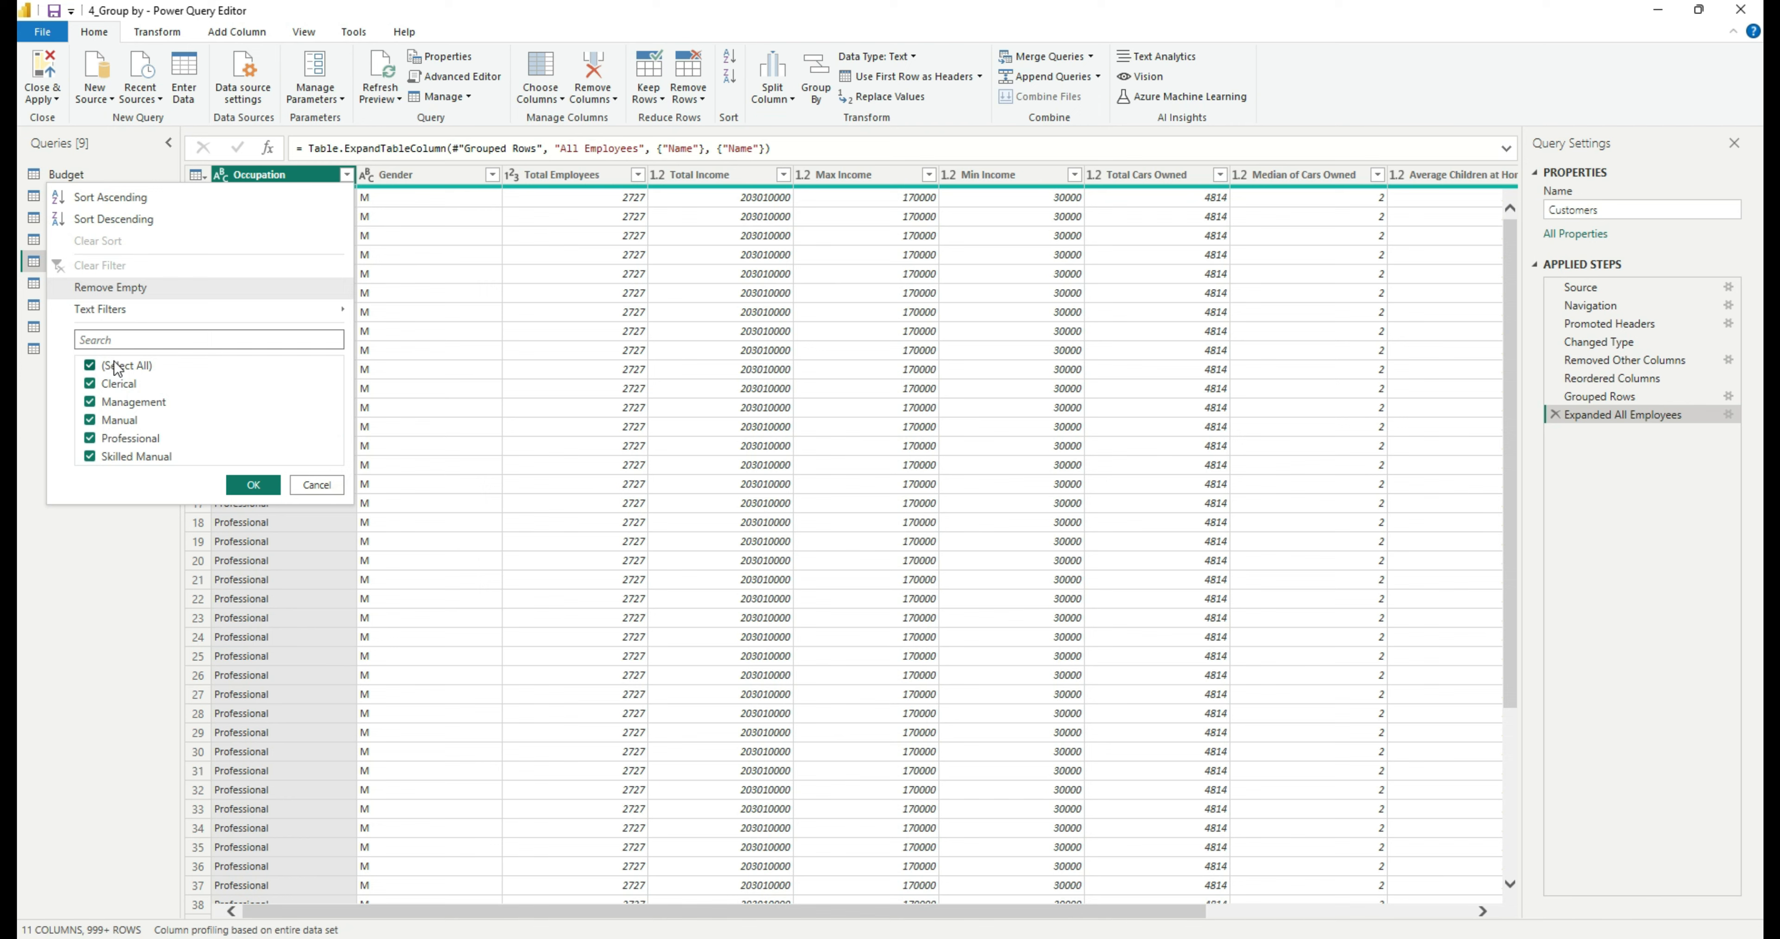
pyautogui.click(139, 363)
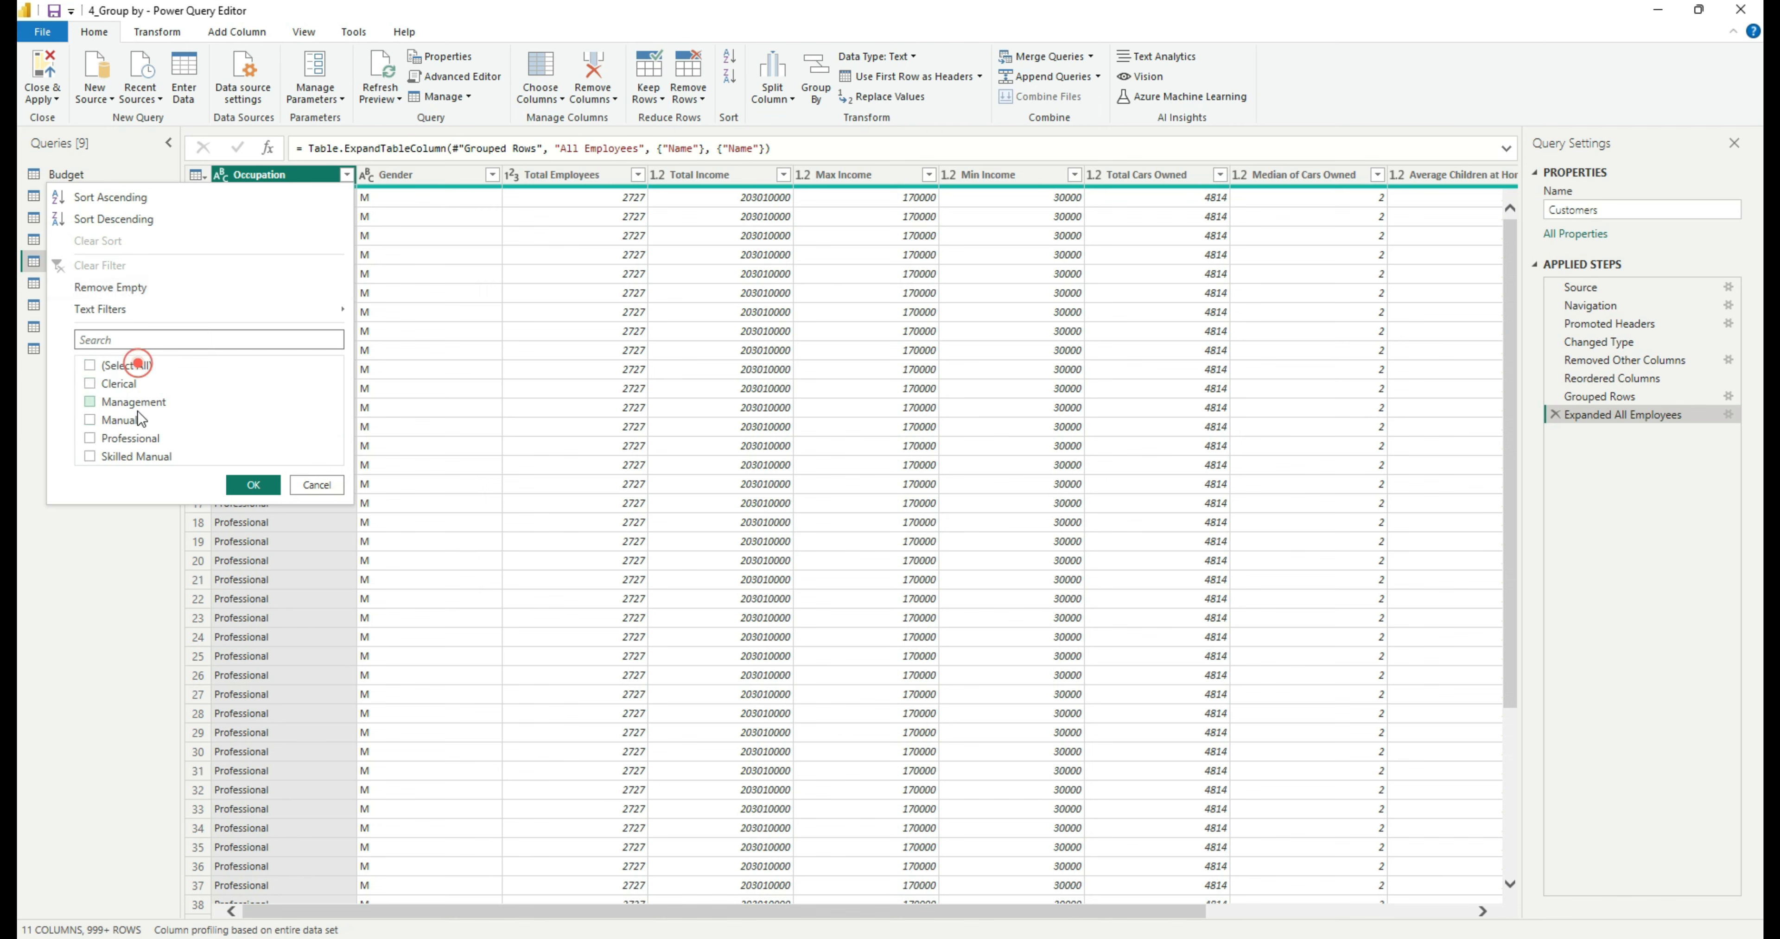
pyautogui.click(139, 441)
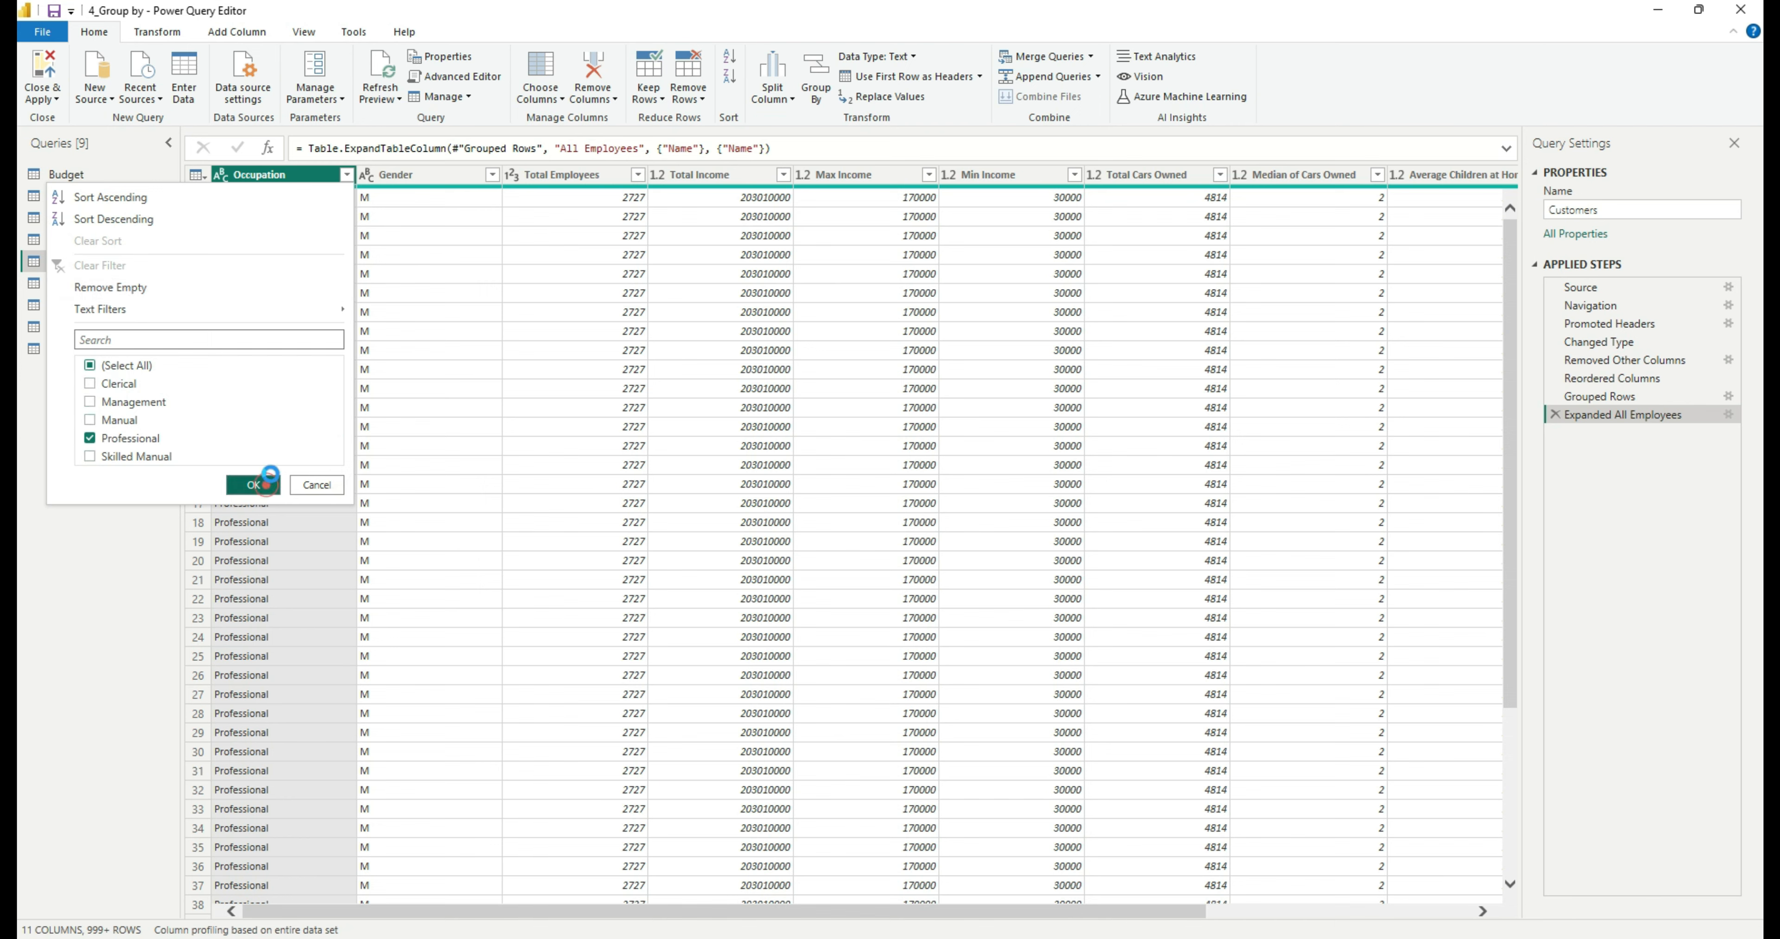
pyautogui.click(253, 484)
# Load all Gender values and filter the Gender column to keep only M.
pyautogui.click(454, 178)
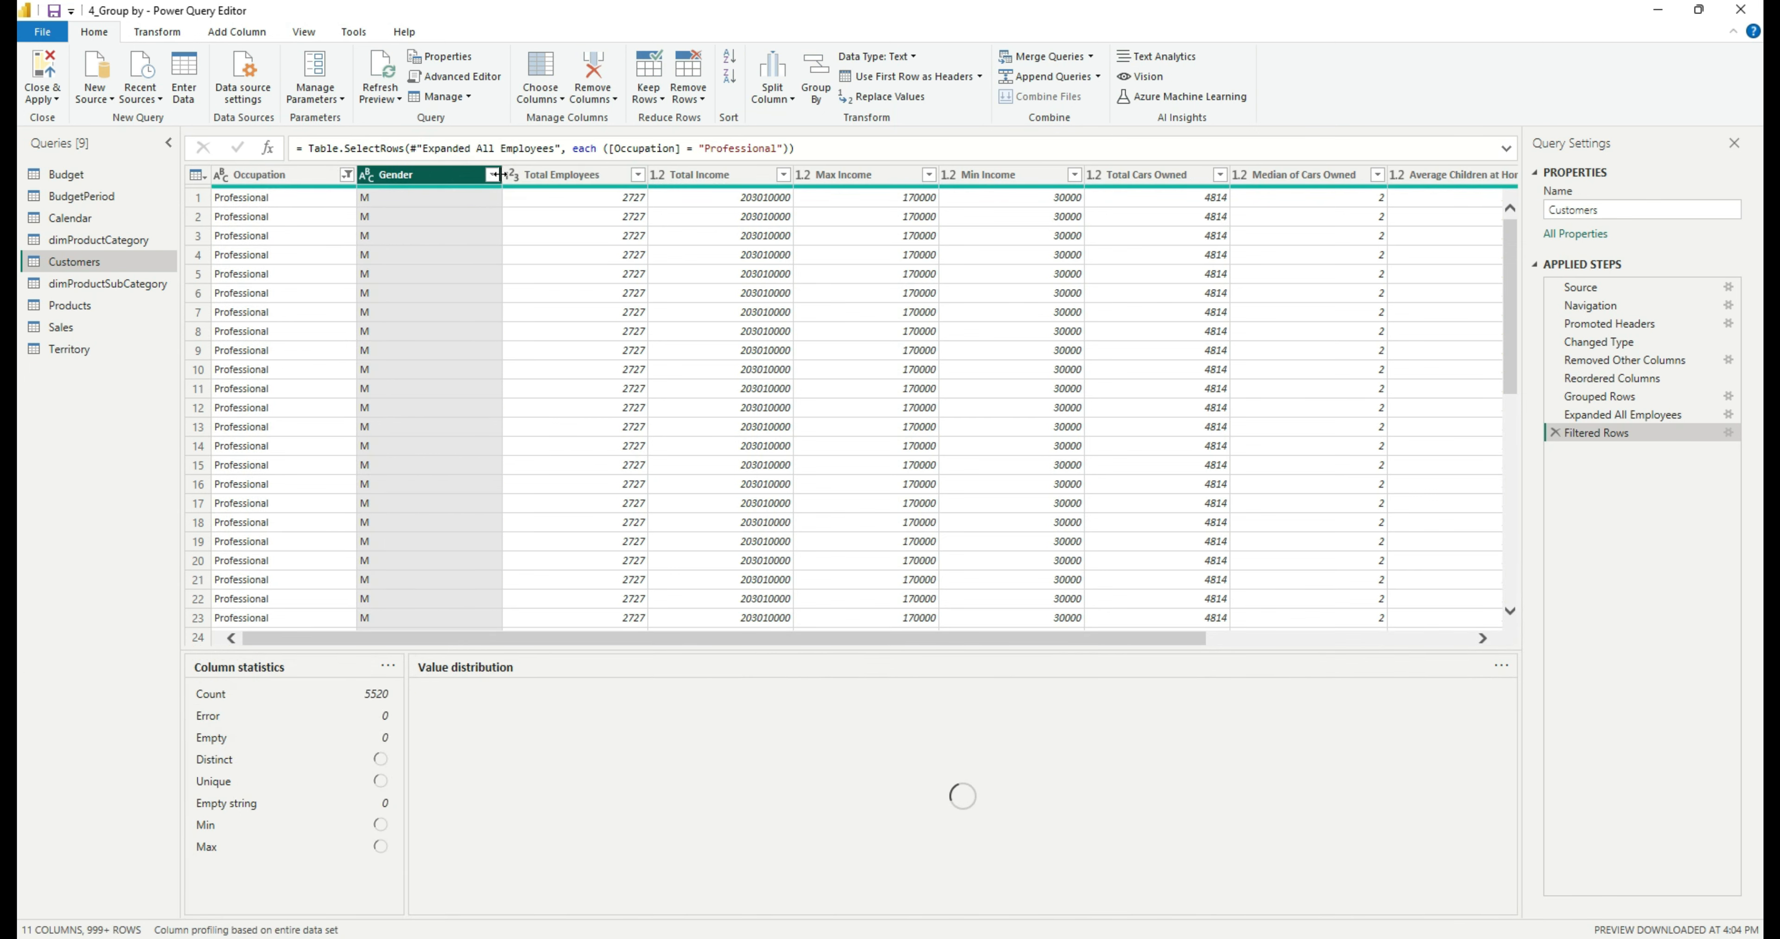
pyautogui.click(492, 175)
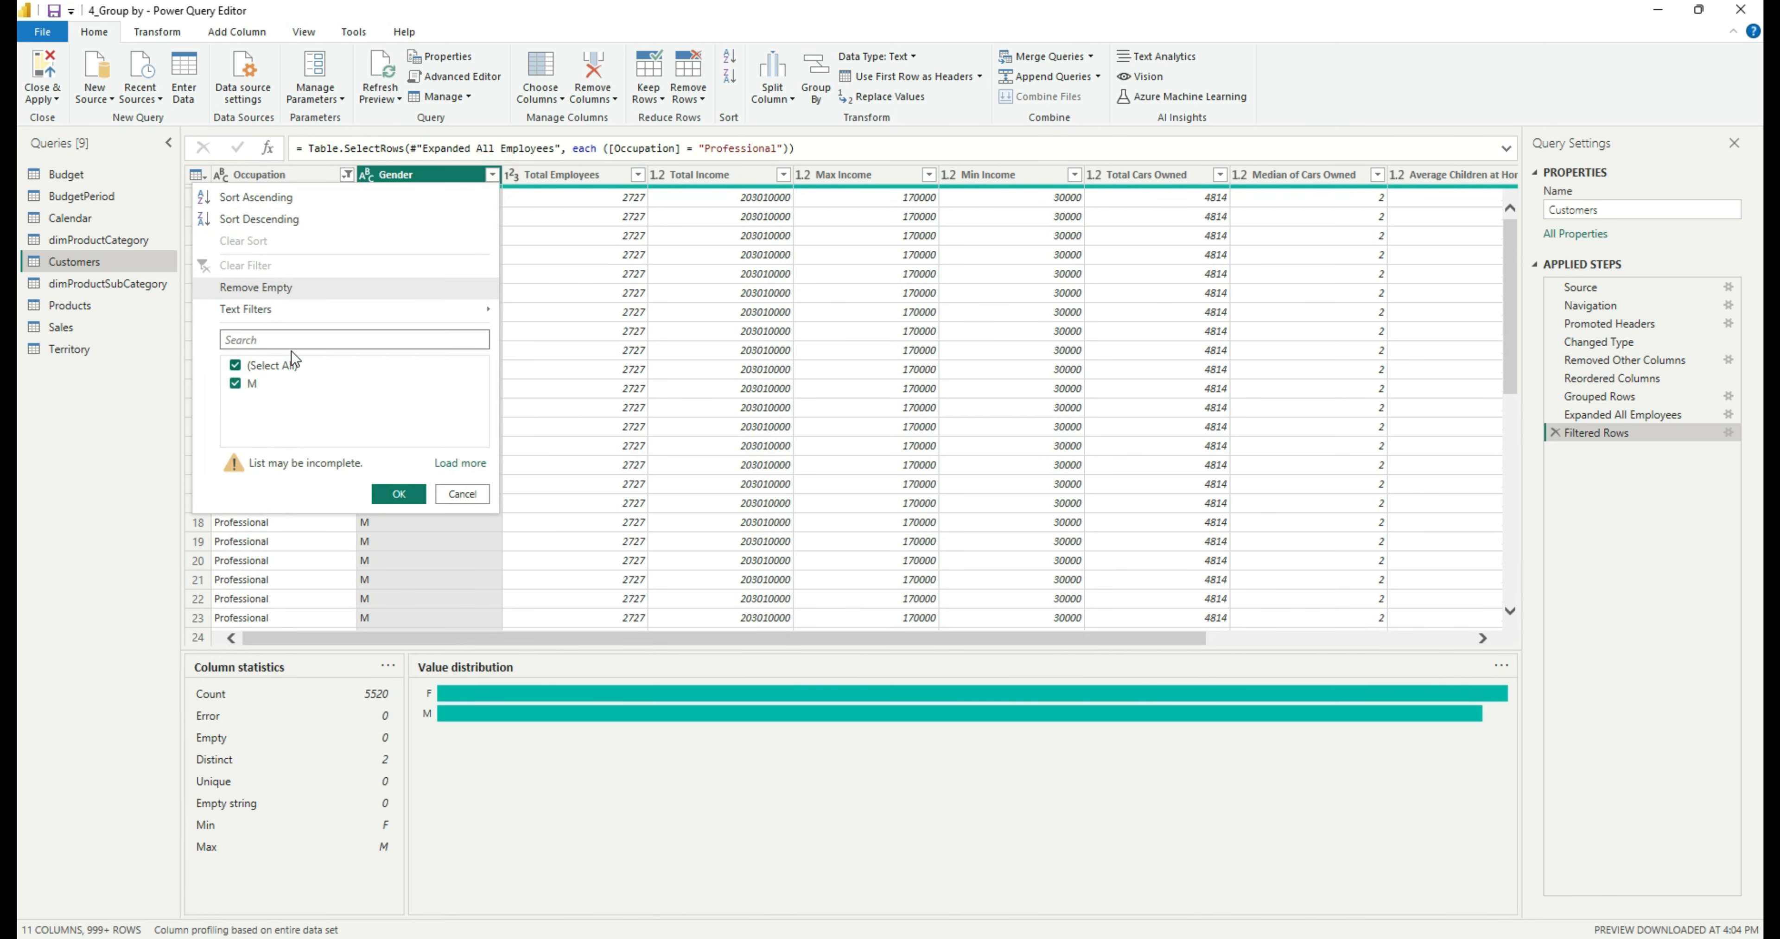
pyautogui.click(459, 463)
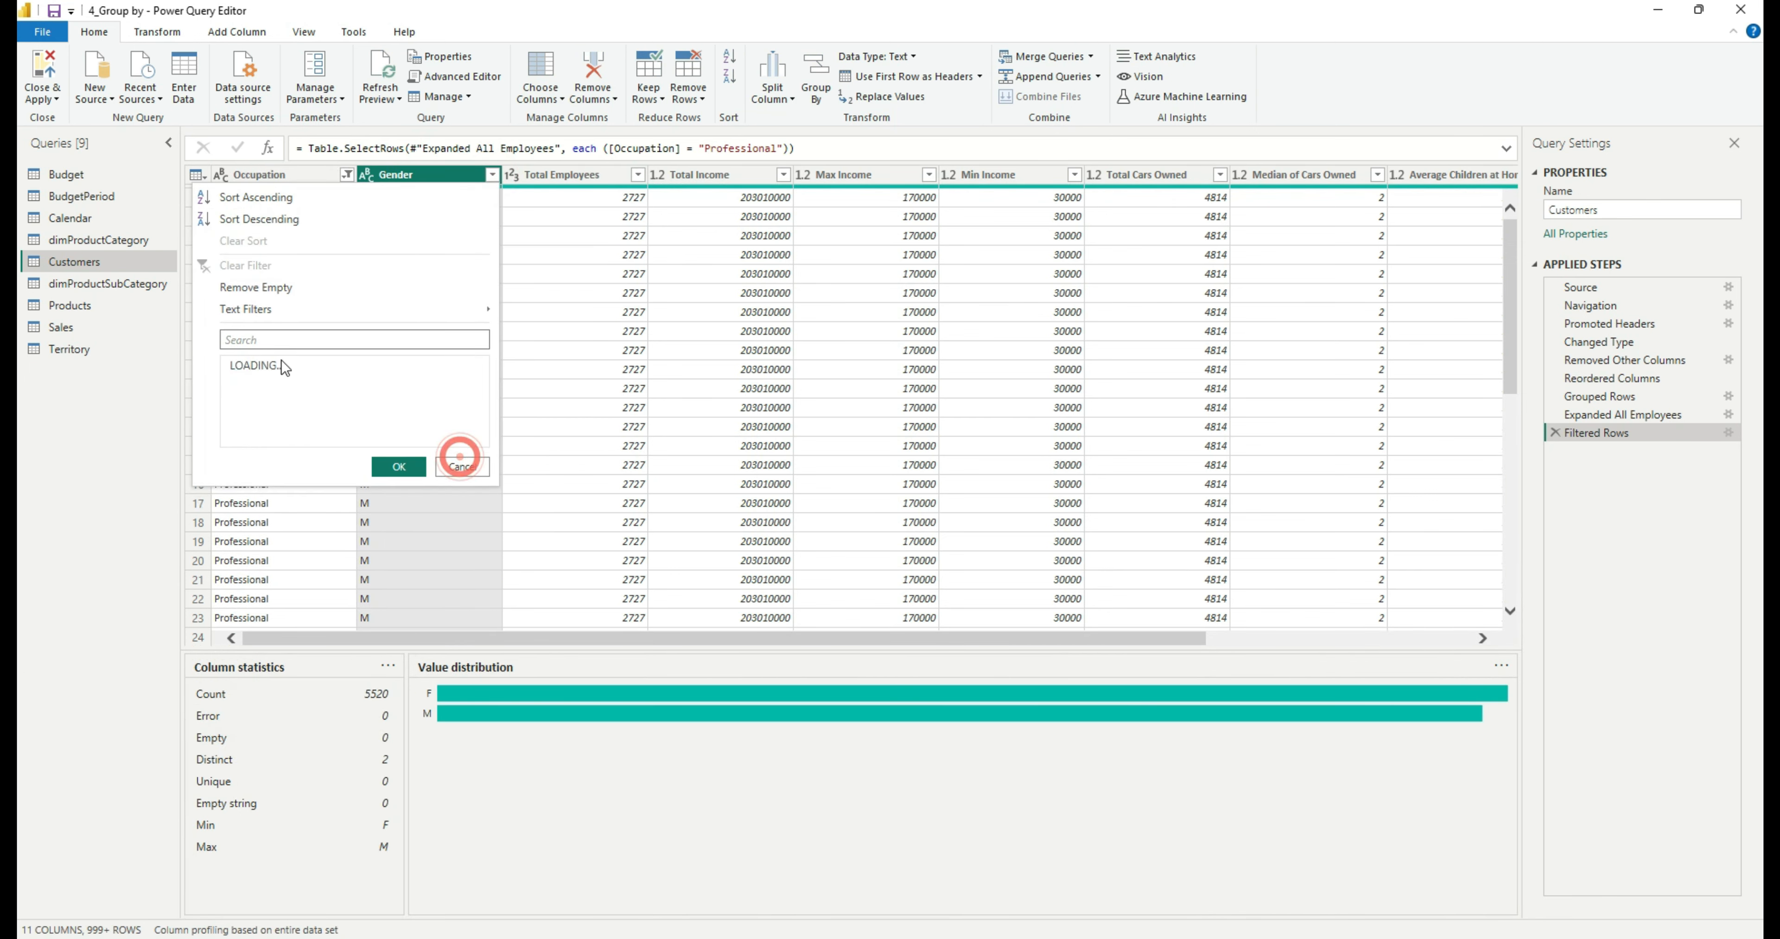
pyautogui.click(269, 365)
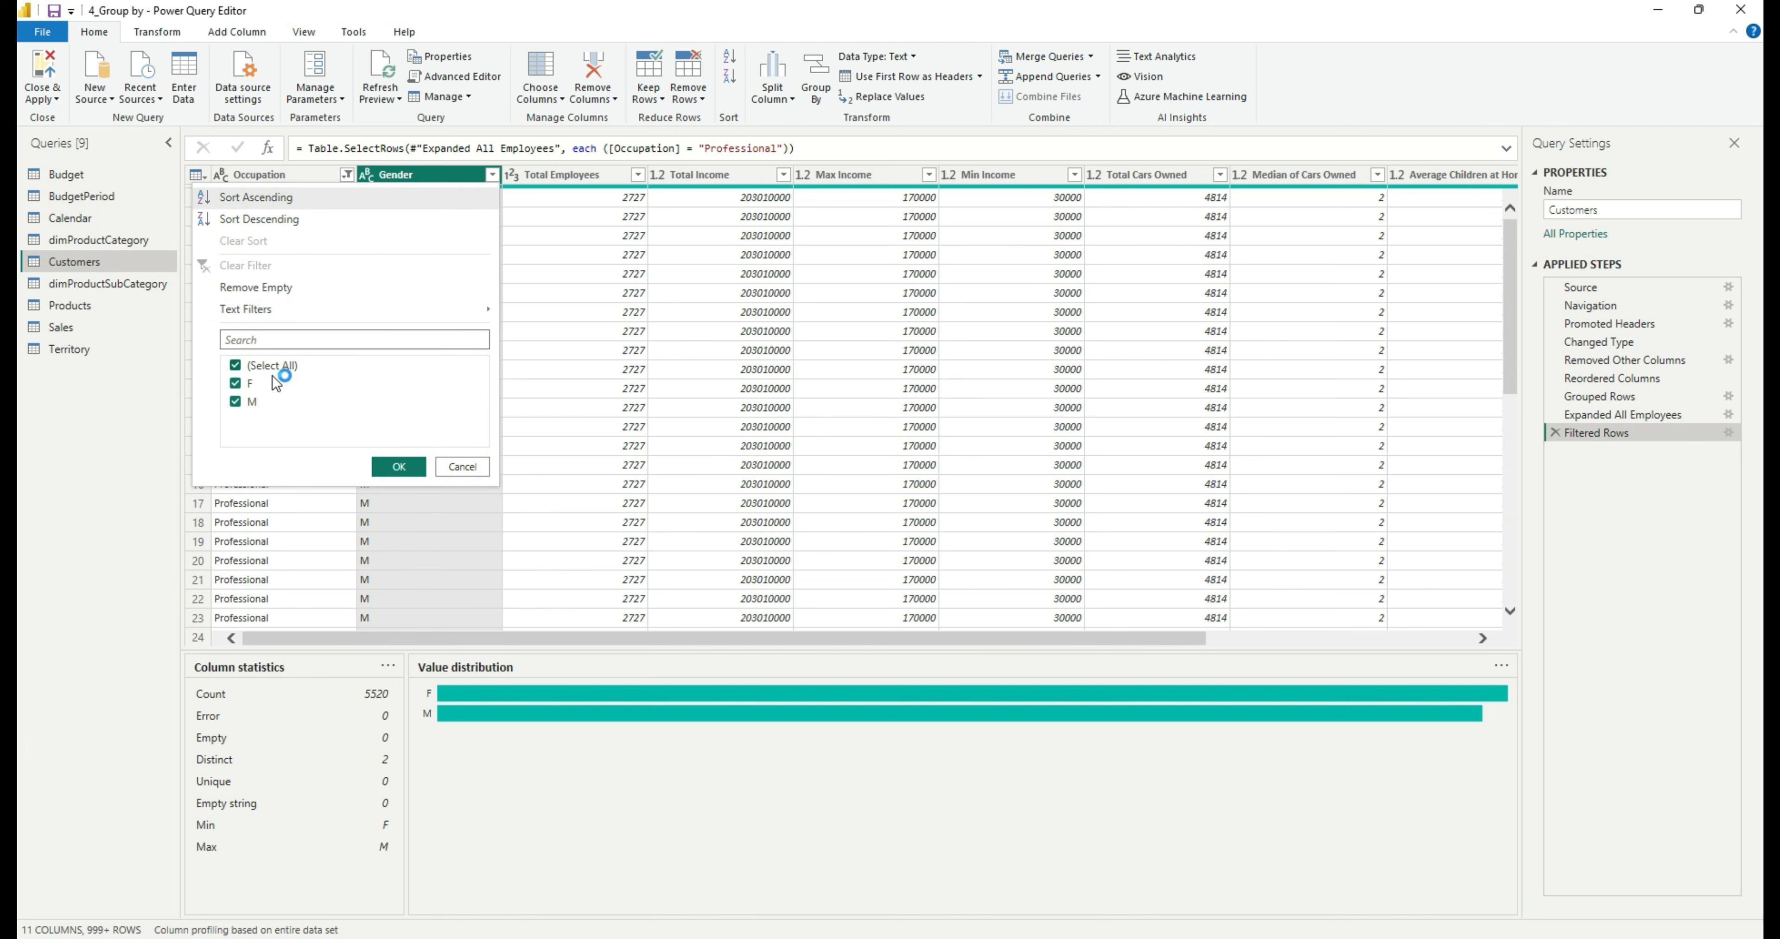
pyautogui.click(249, 402)
pyautogui.click(399, 466)
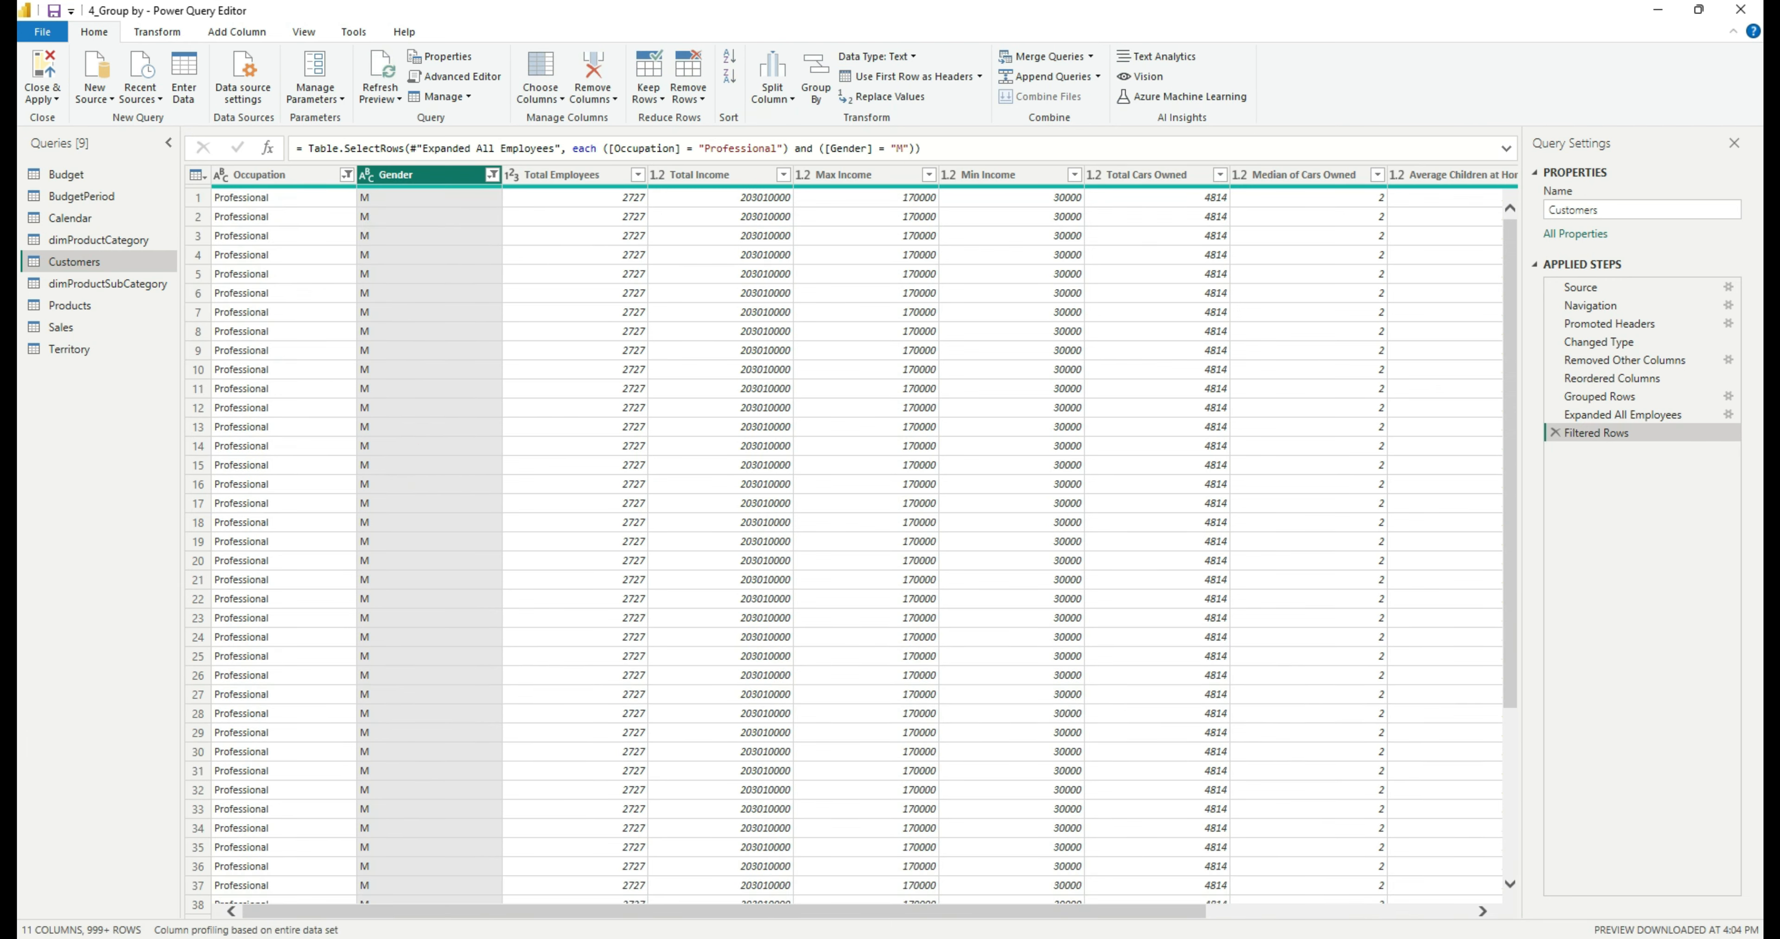
# Compare the tables at the Expanded All Employees, Grouped Rows and Filtered Rows steps for the Professional, M group.
pyautogui.click(1613, 415)
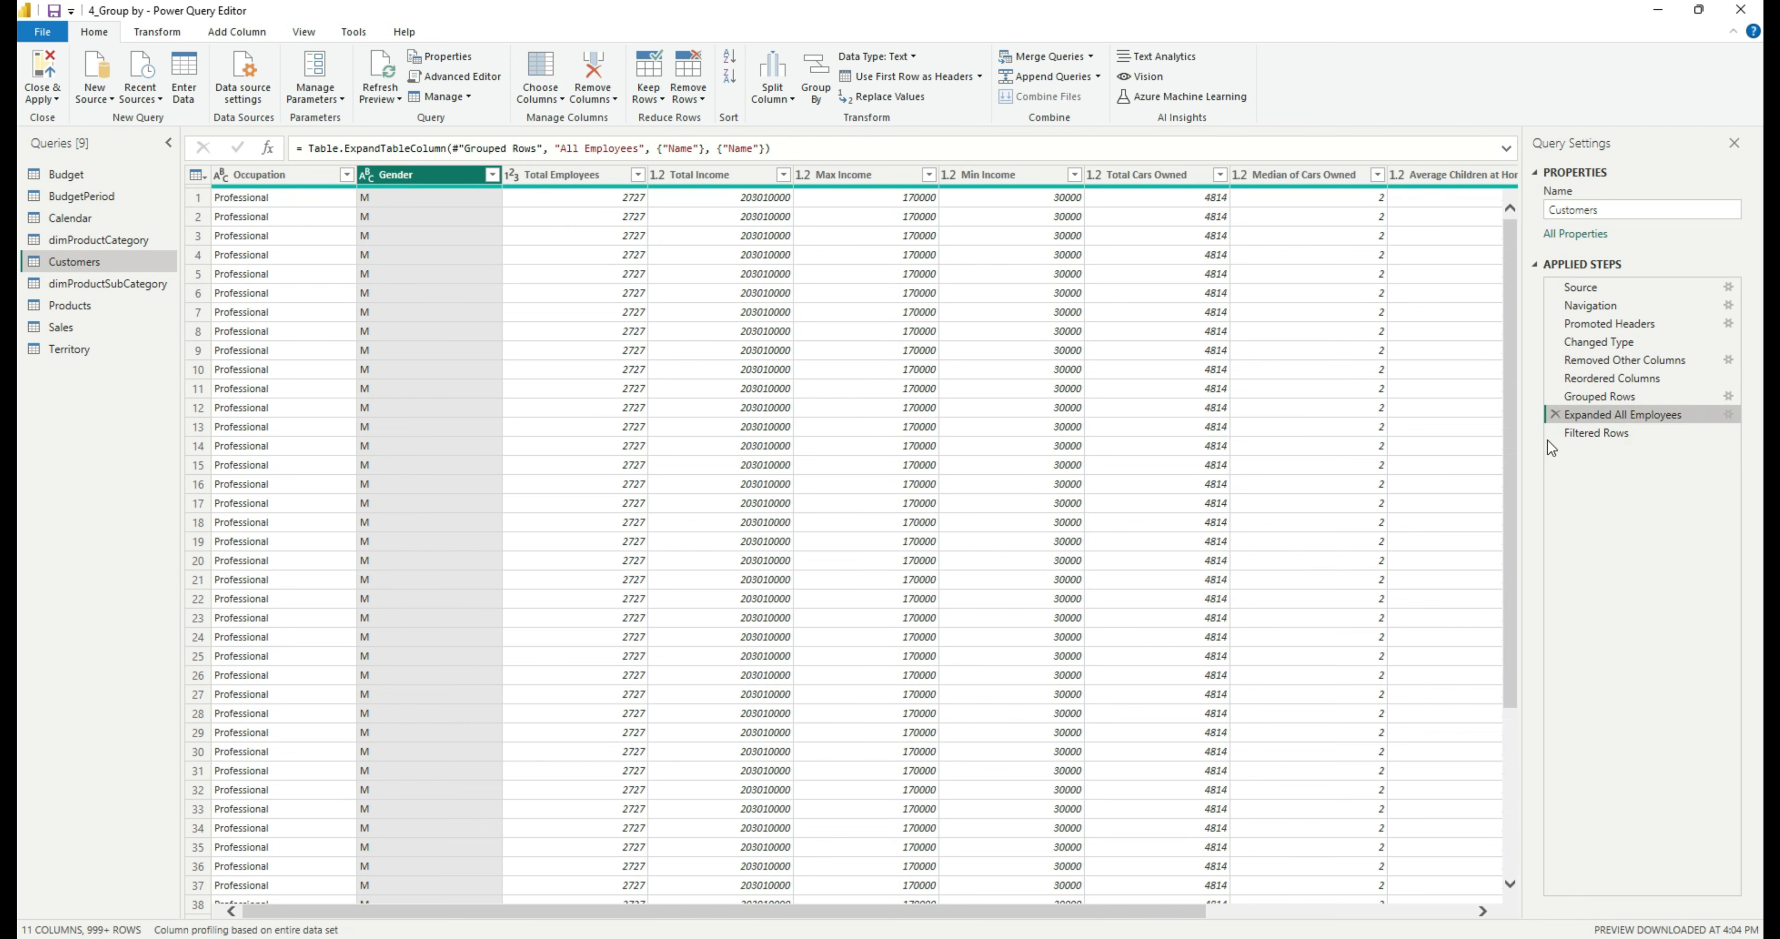
pyautogui.click(1589, 398)
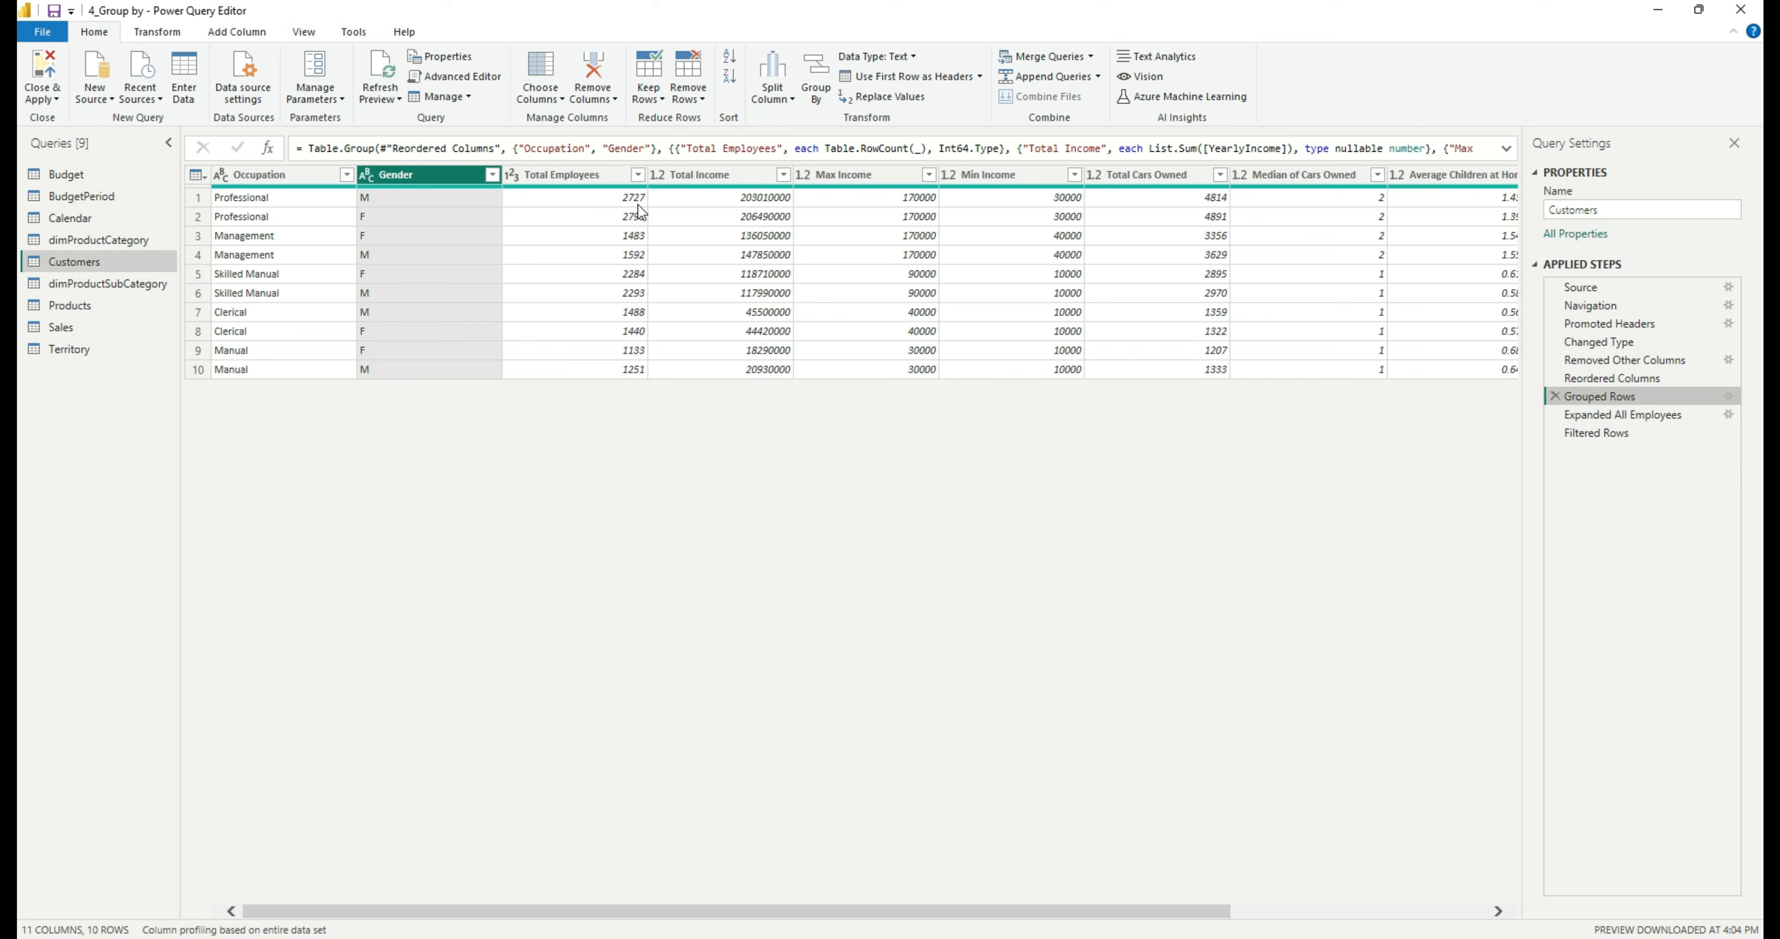
pyautogui.click(1600, 434)
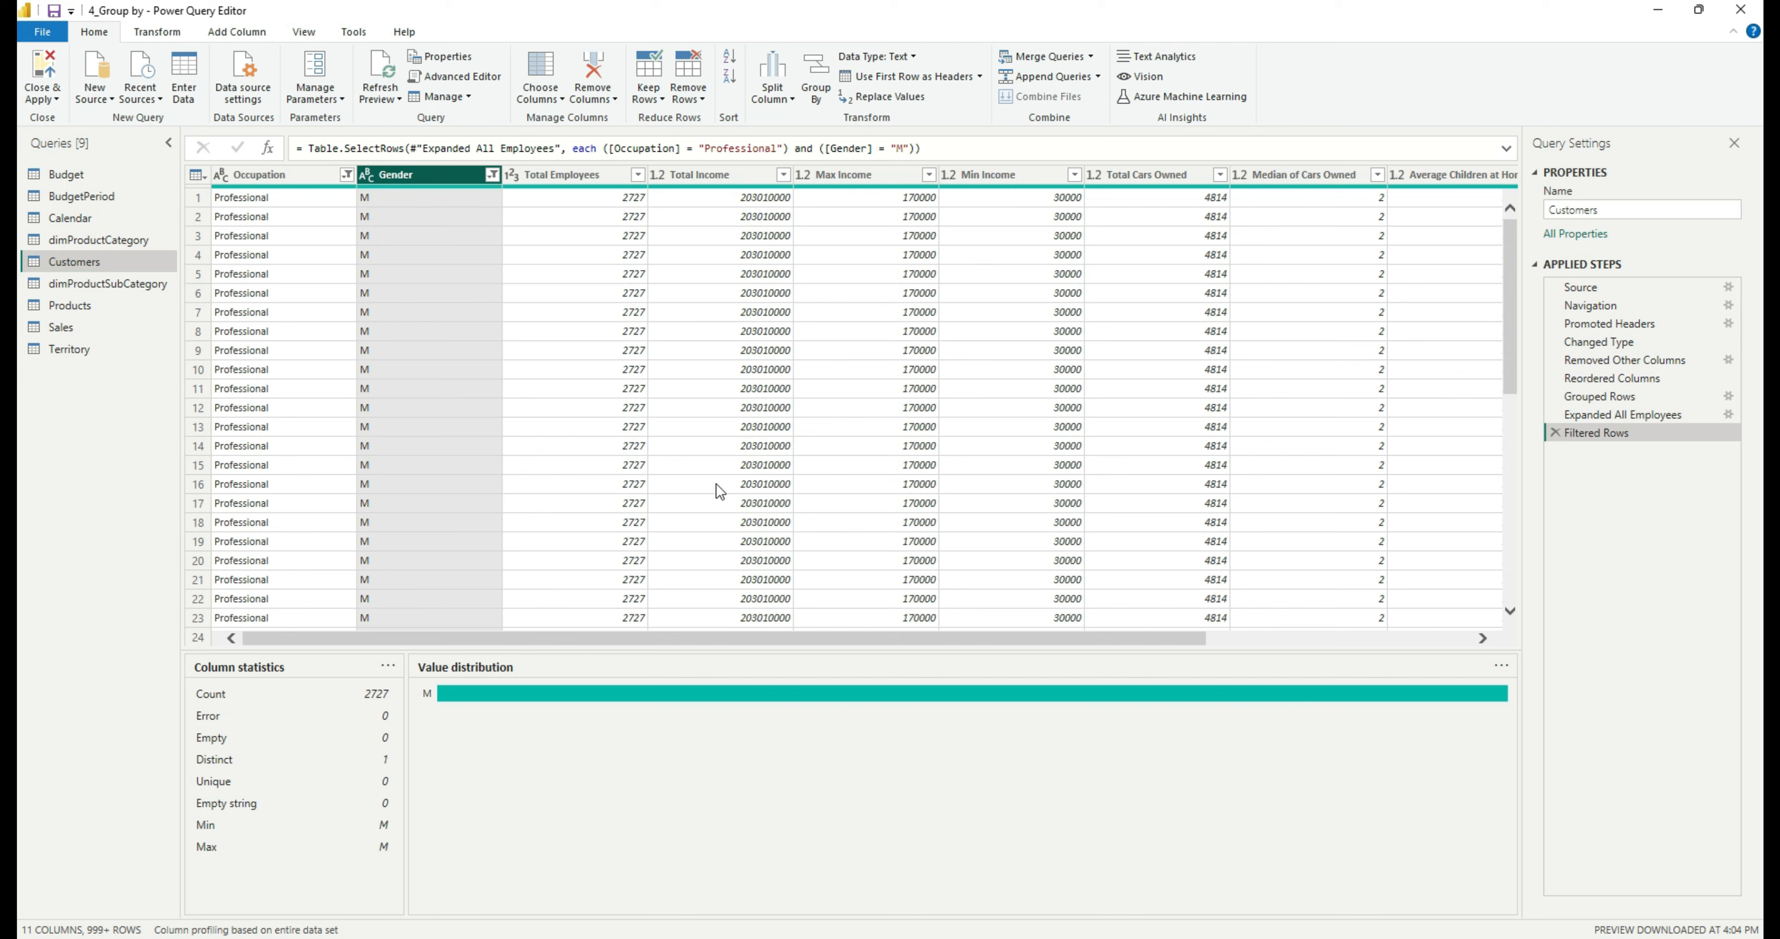
# Examine the Name values in the filtered rows for the Professional, M group.
pyautogui.moveTo(808, 642); pyautogui.dragTo(1005, 664)
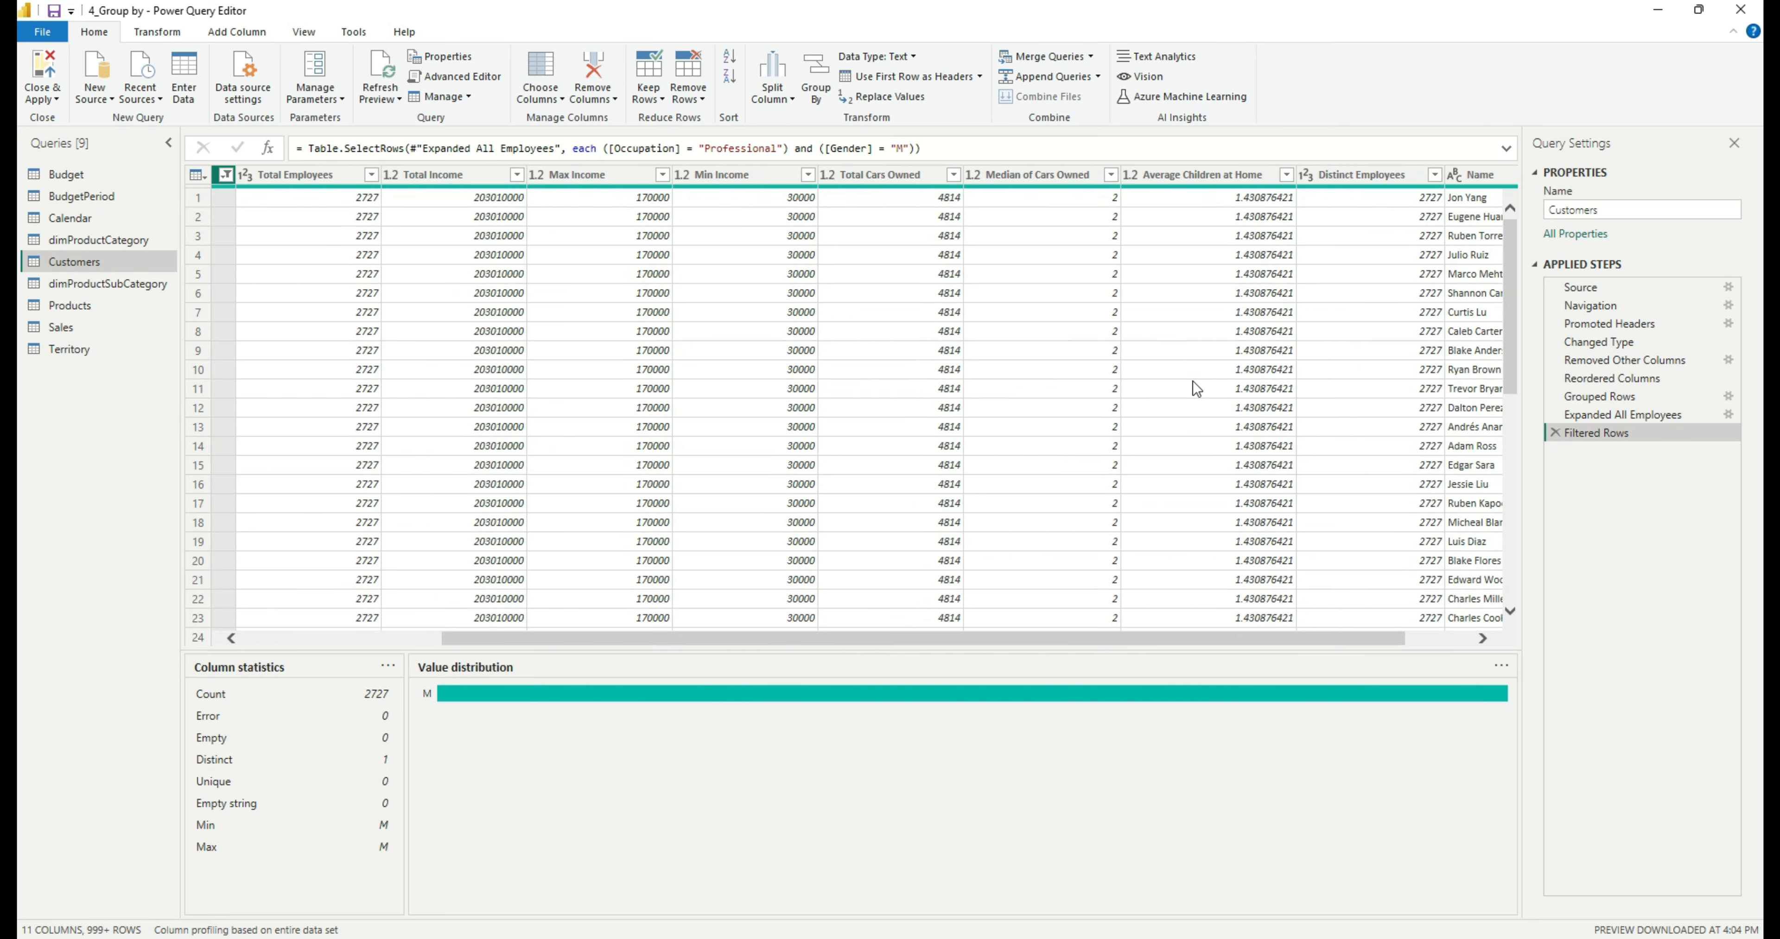
pyautogui.moveTo(1185, 638); pyautogui.dragTo(1251, 637)
pyautogui.scroll(-9, 1181, 472)
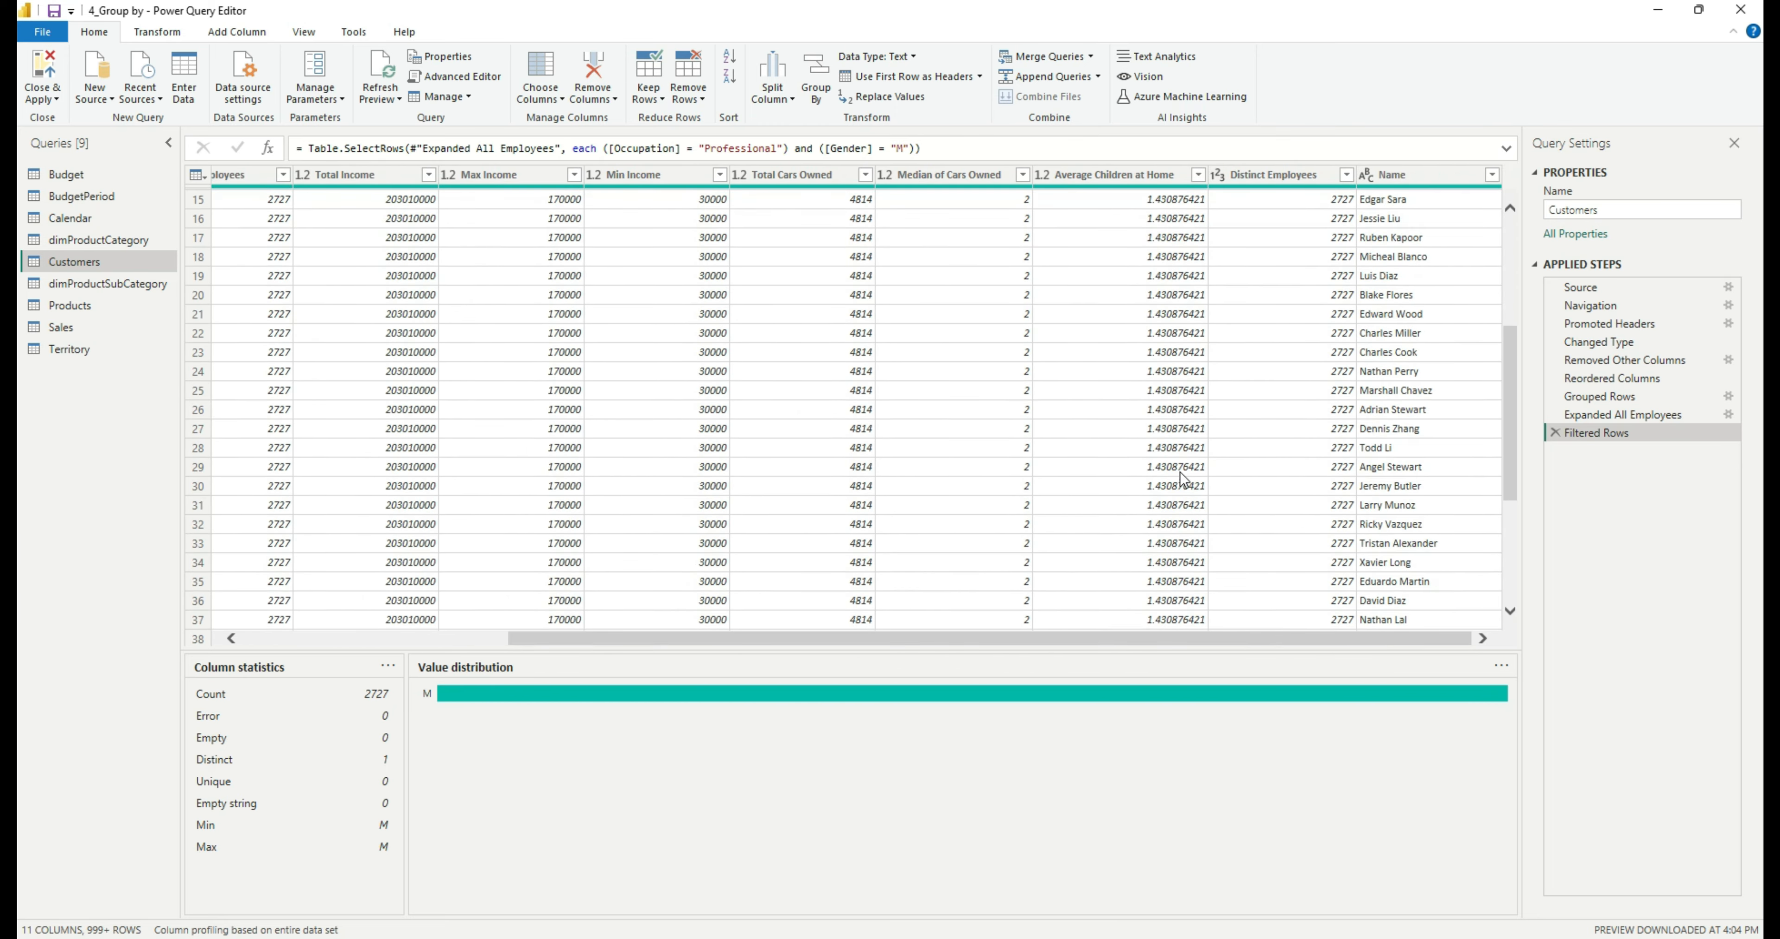
pyautogui.scroll(-6, 1181, 469)
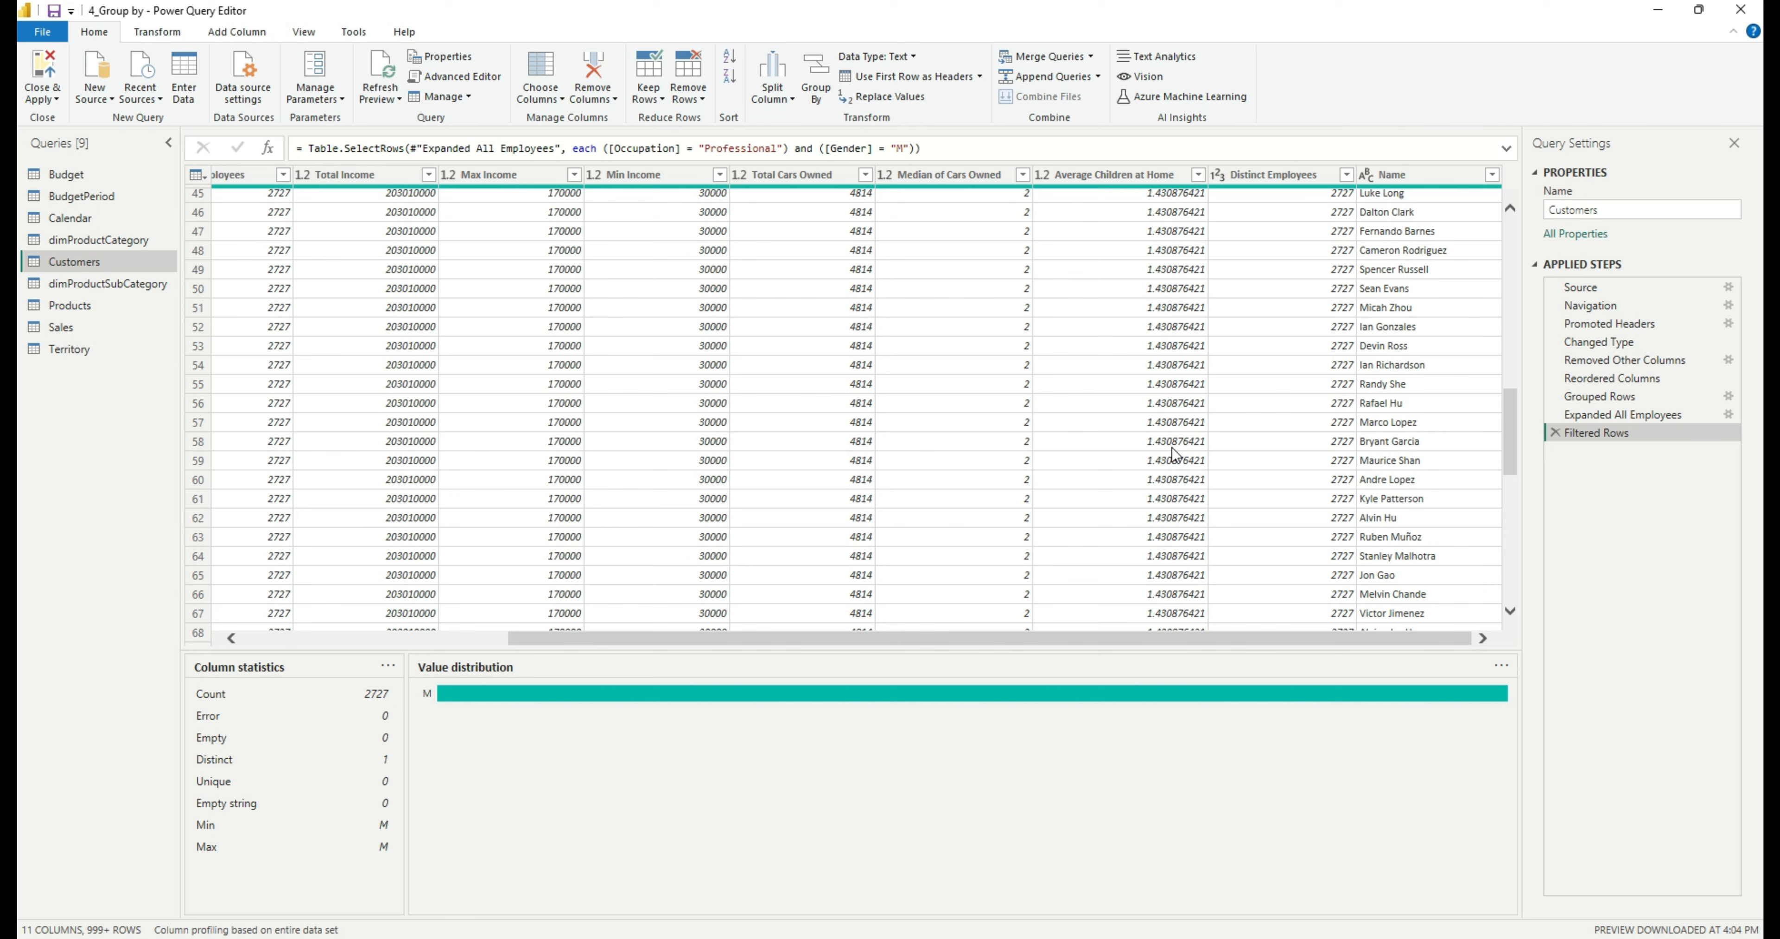